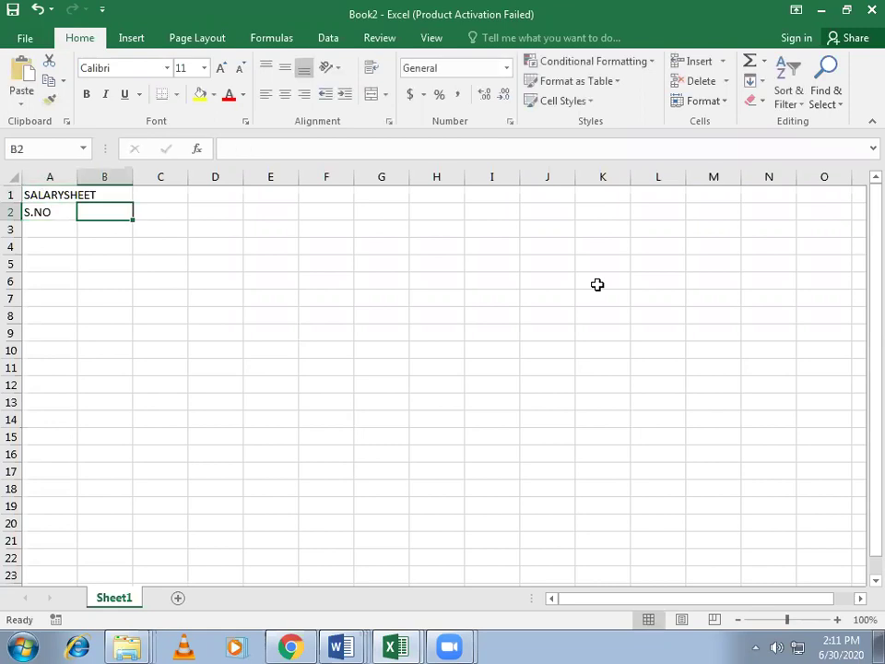
Step: Enter the headings NAME OF EMPLOYEE, POST, BASIC, HRS (45%) and TA (40%) in B2:F2
{"action": "type", "text": "NAME "}
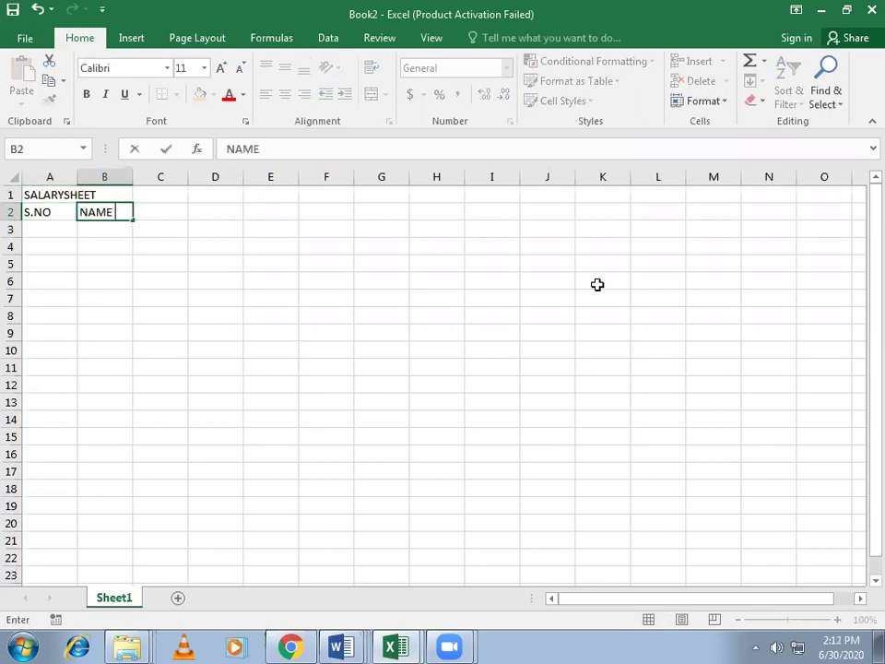
{"action": "type", "text": "OF EM"}
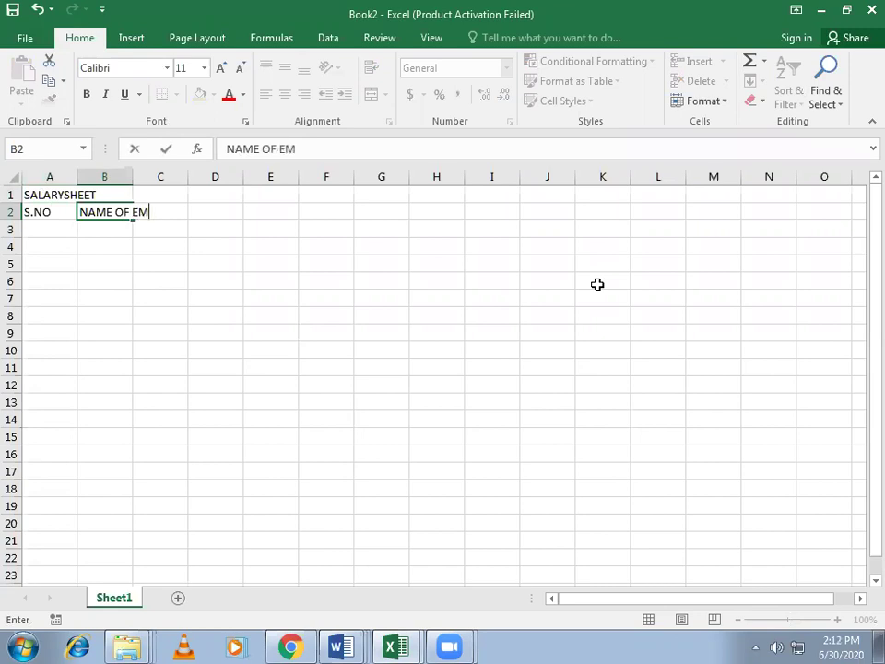
{"action": "type", "text": "PLOYEE"}
{"action": "key", "text": "Tab"}
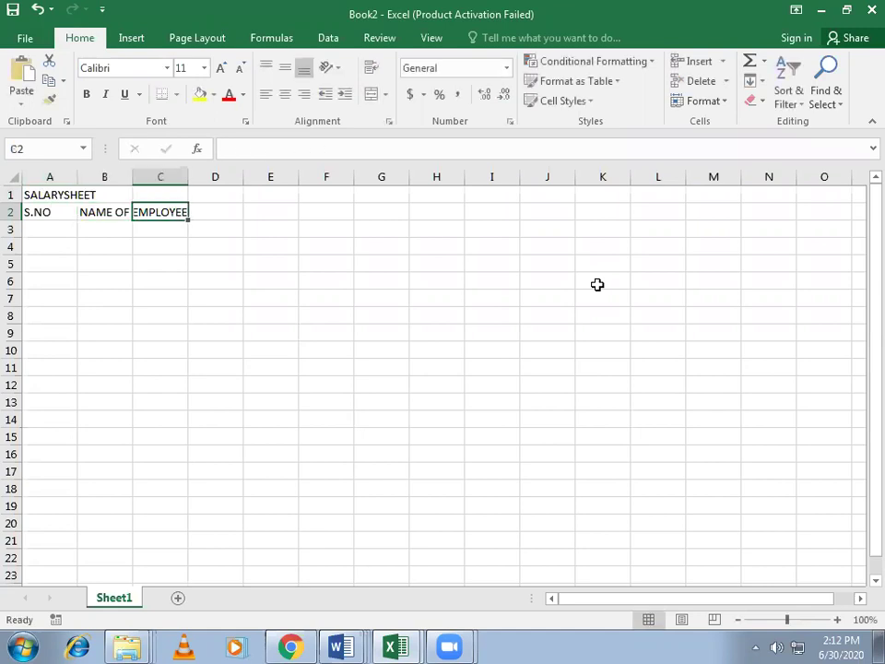
{"action": "type", "text": "P"}
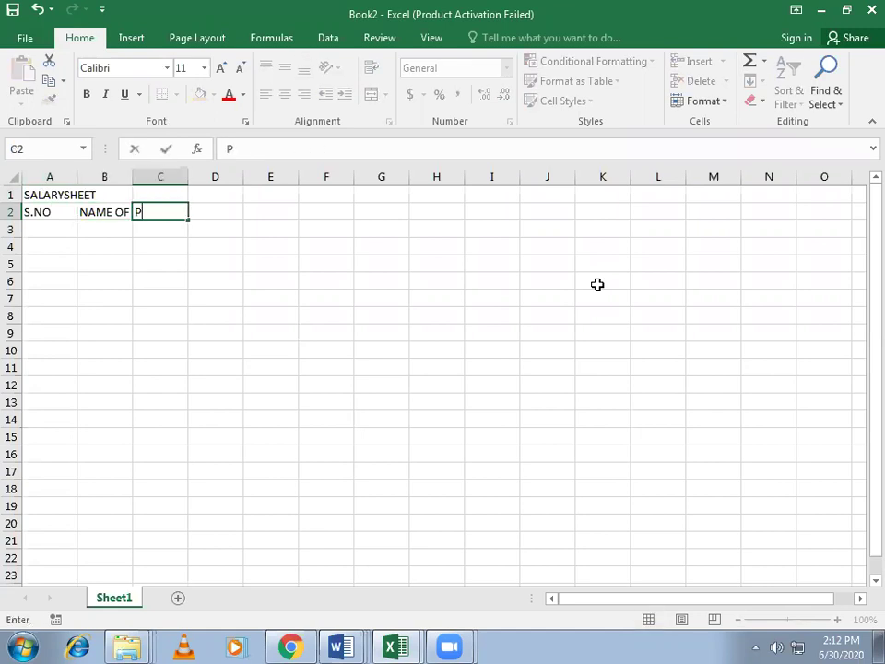
{"action": "type", "text": "OST"}
{"action": "key", "text": "Tab"}
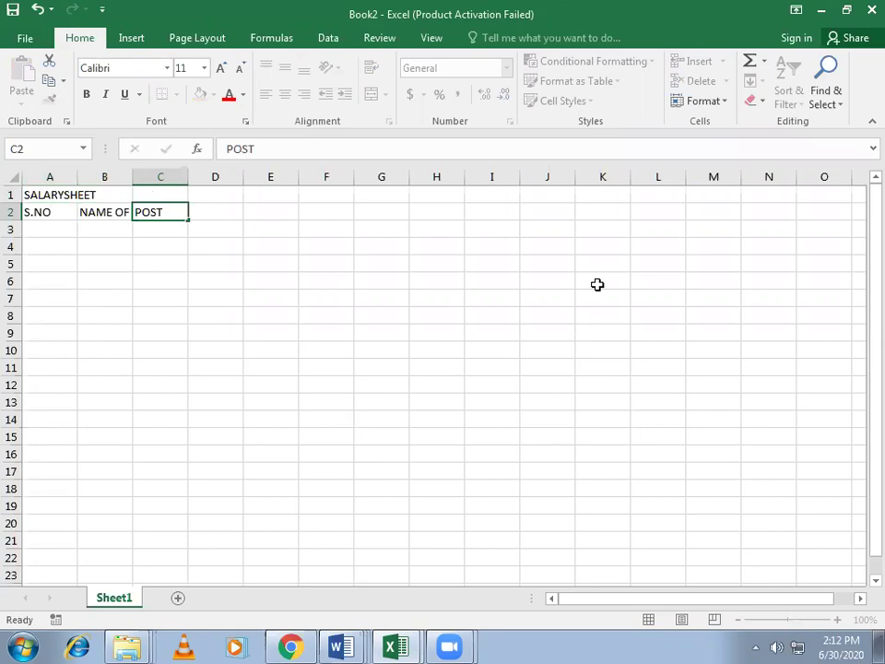
{"action": "type", "text": "BASIC"}
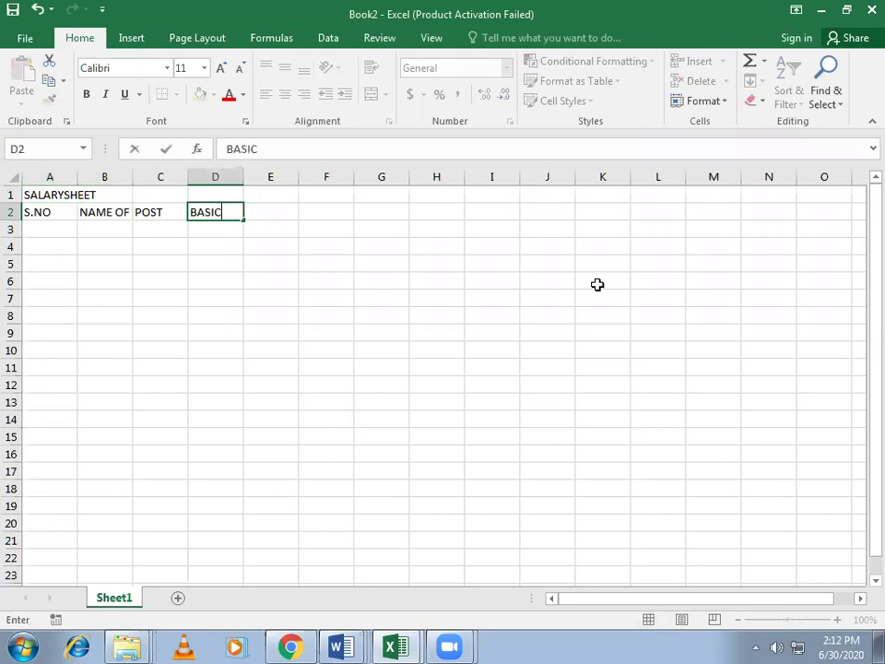
{"action": "key", "text": "Tab"}
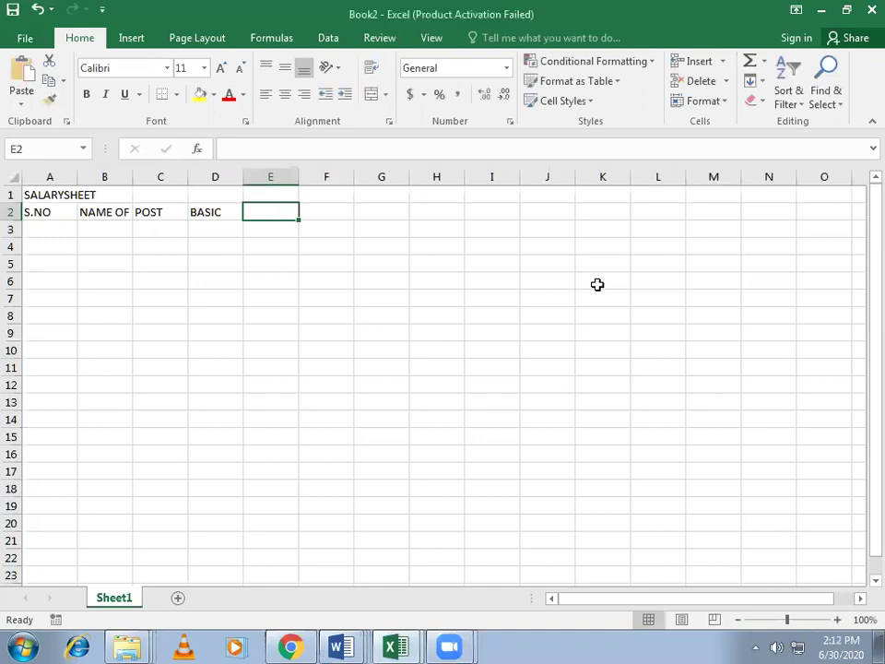
{"action": "type", "text": "HRS"}
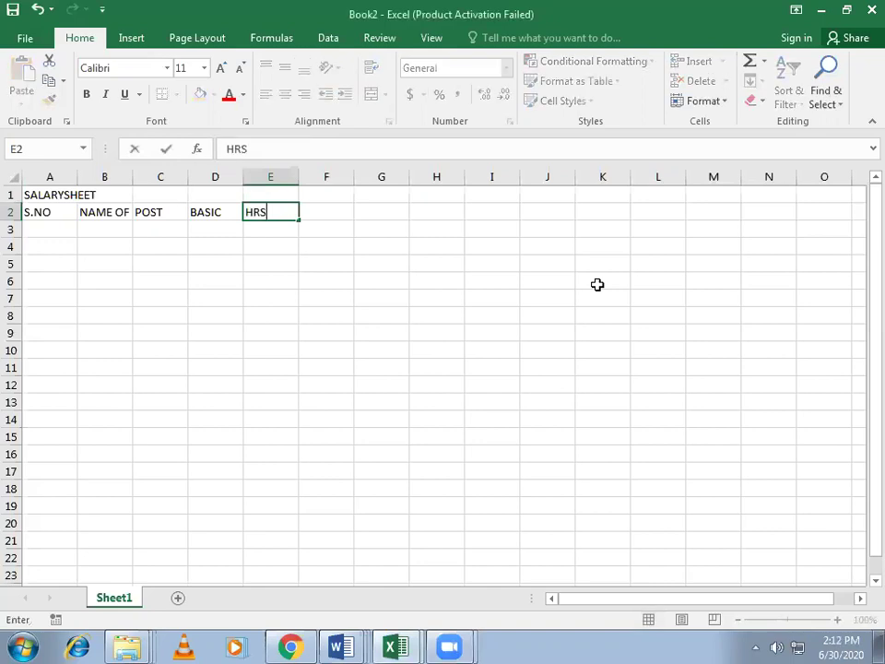
{"action": "type", "text": " (45%)"}
{"action": "key", "text": "Tab"}
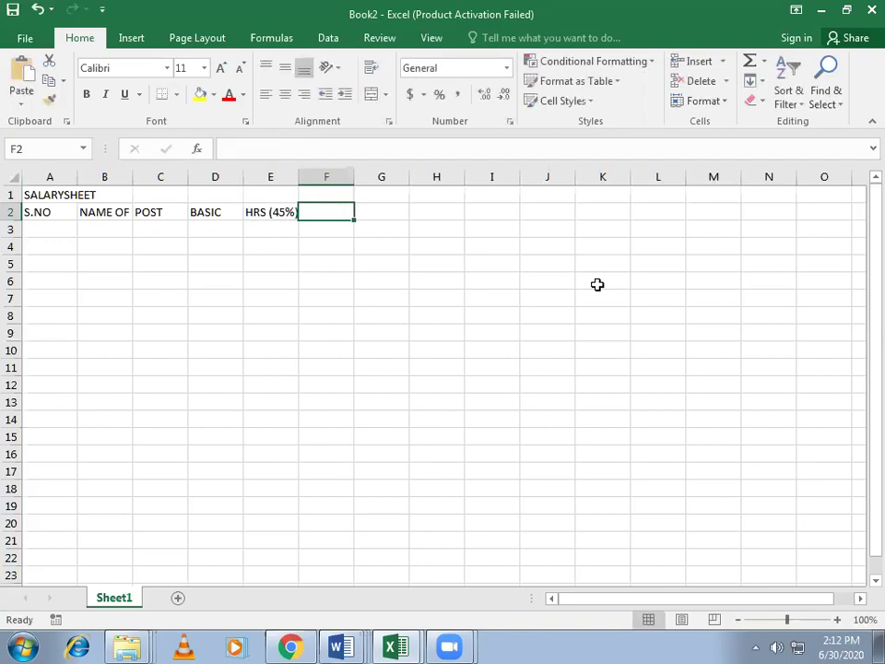
{"action": "type", "text": "TA (40%("}
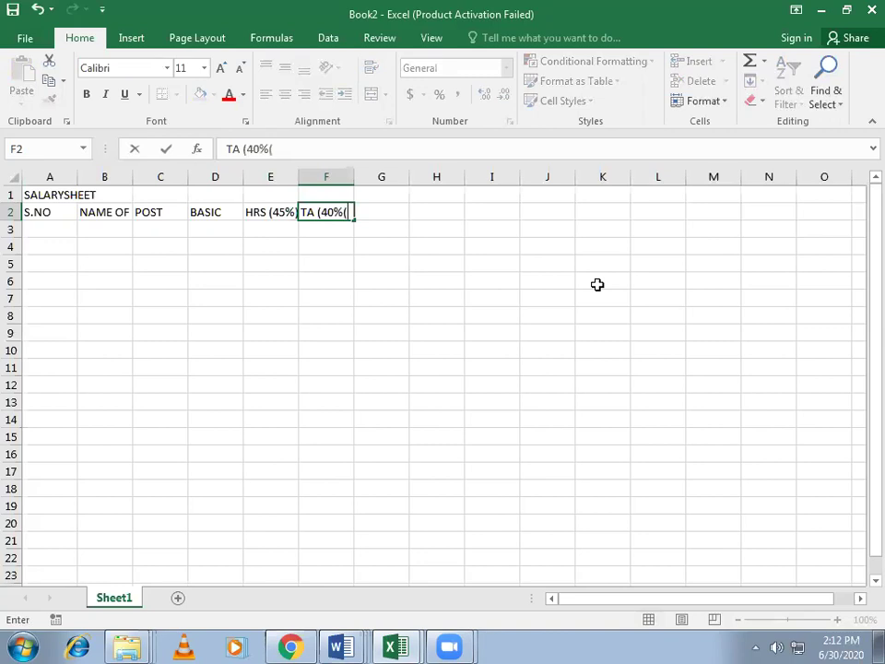
{"action": "key", "text": "BackSpace"}
{"action": "type", "text": ")"}
{"action": "key", "text": "Tab"}
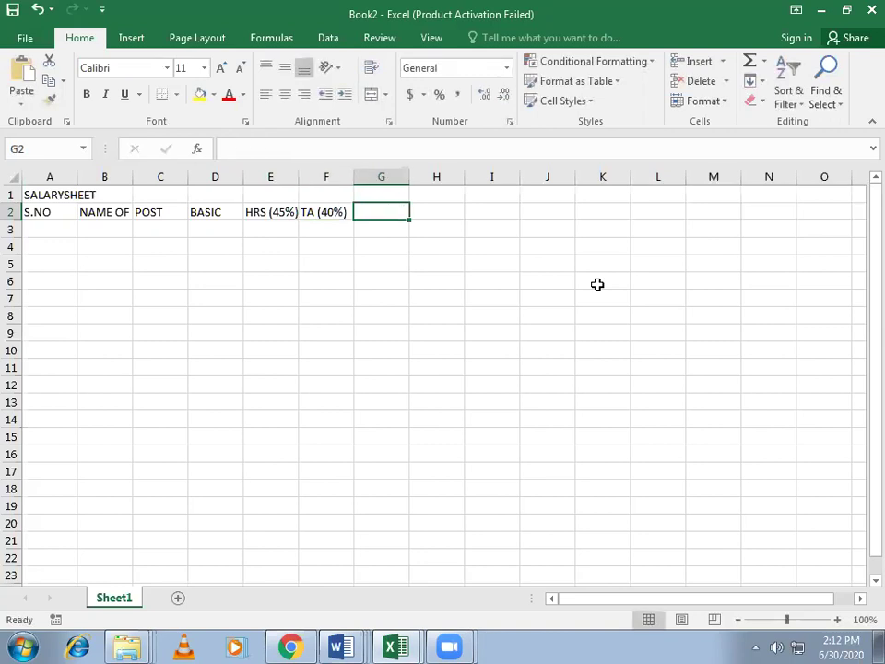
Step: Add the headings DA (45%), OT, MEDICAL, PF(12%), GROSS SALARY and NET SALARY
{"action": "type", "text": "DA"}
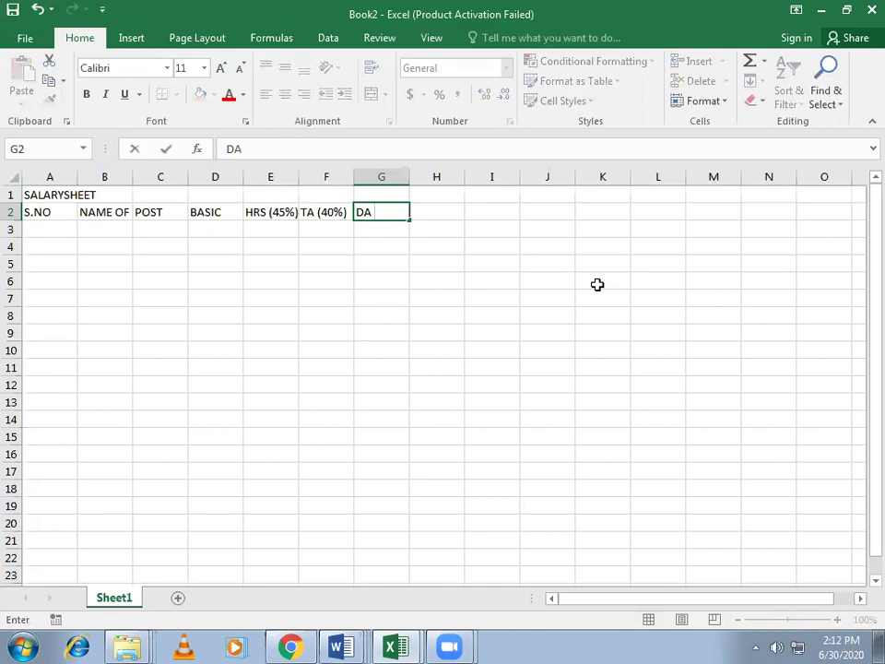
{"action": "type", "text": " (45%)"}
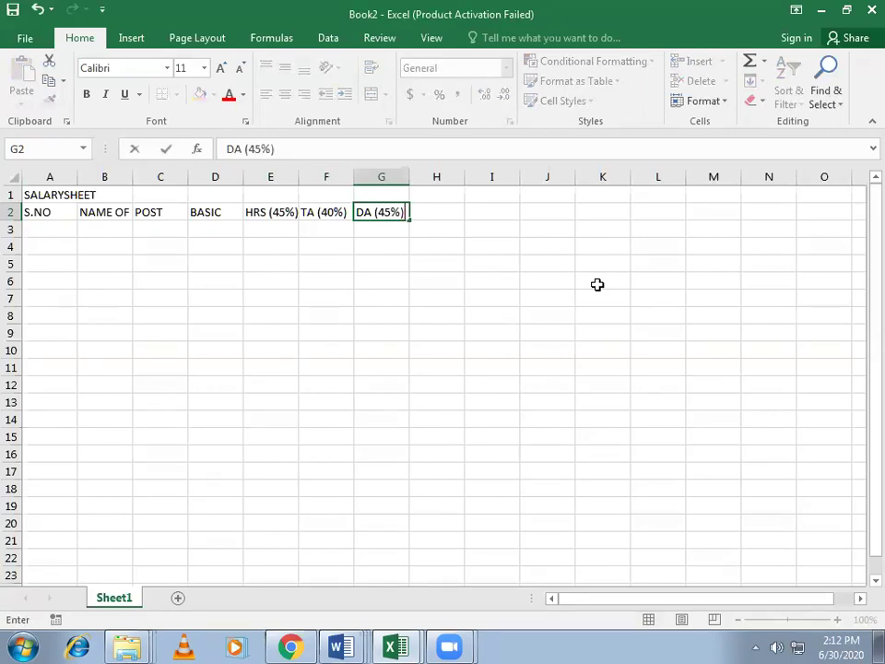
{"action": "key", "text": "Tab"}
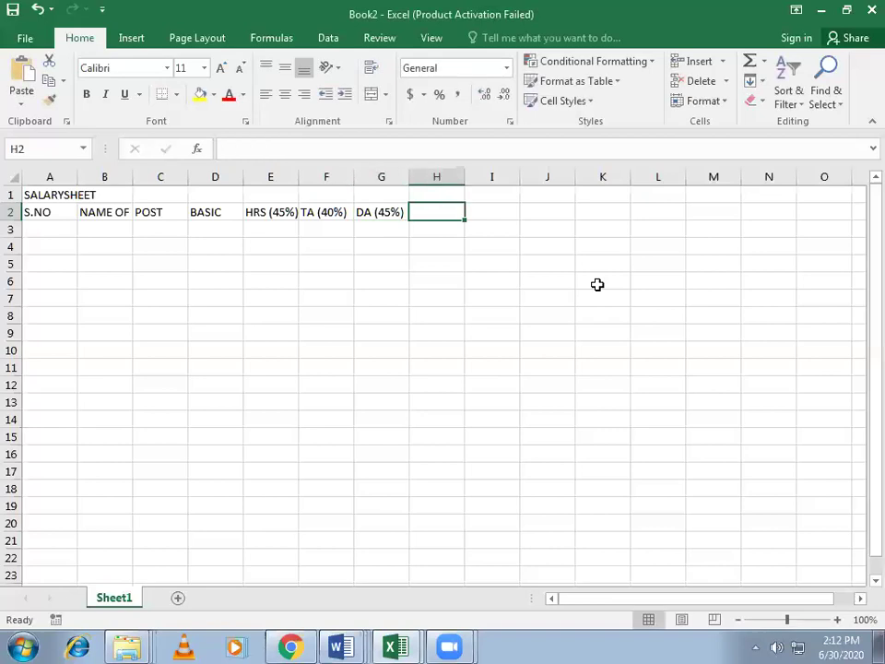
{"action": "type", "text": "OT"}
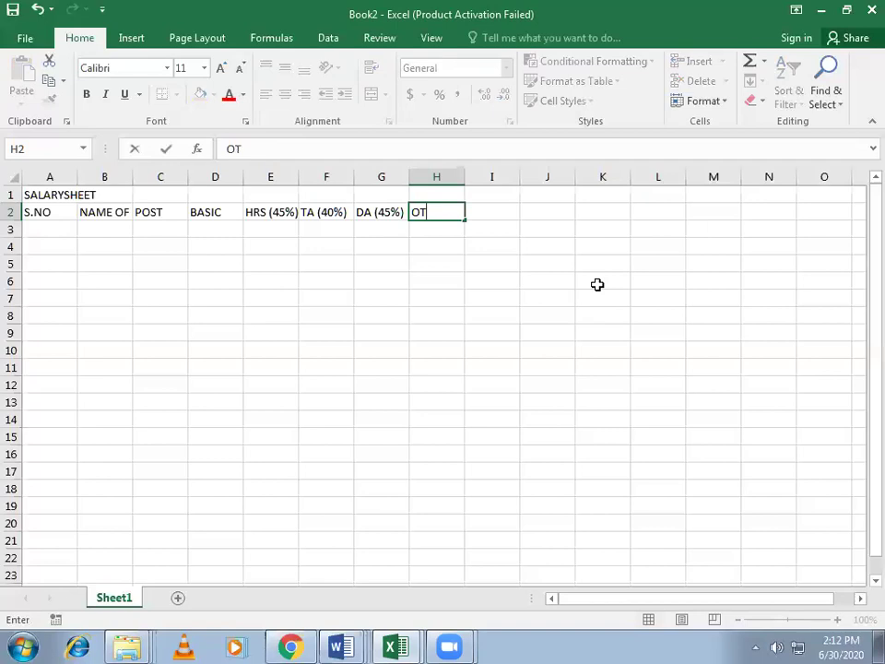
{"action": "key", "text": "Tab"}
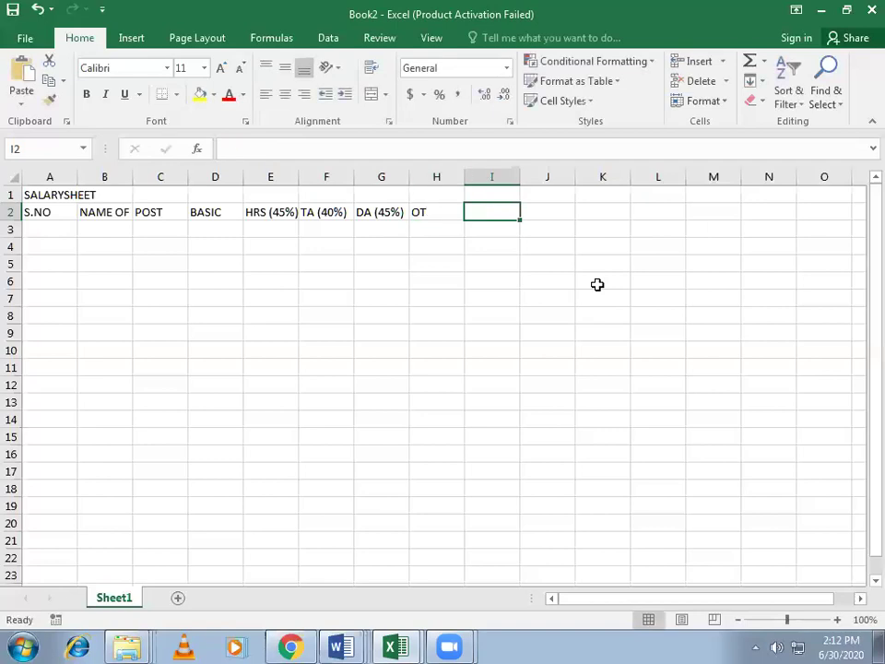
{"action": "type", "text": "M"}
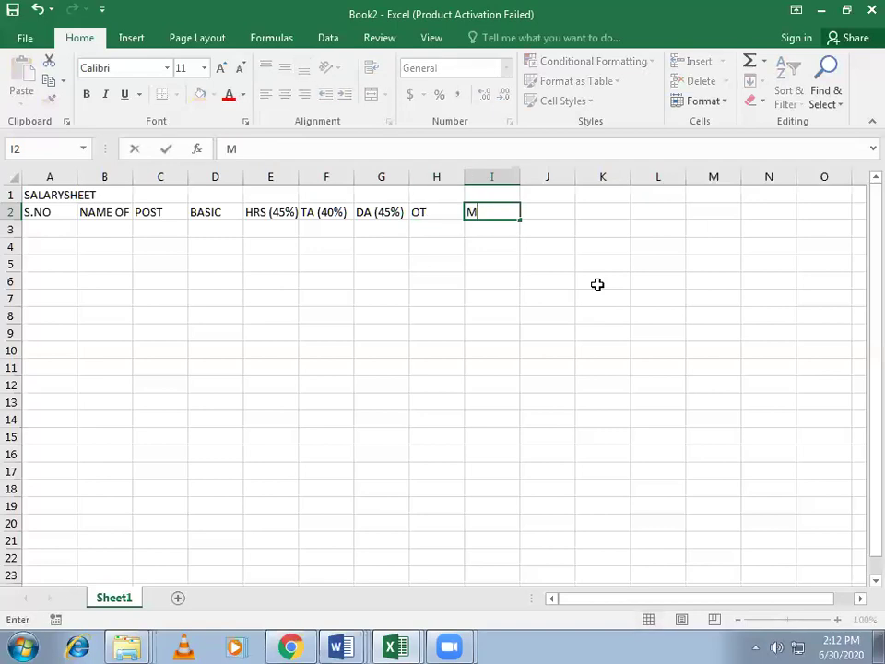
{"action": "type", "text": "EDICAL"}
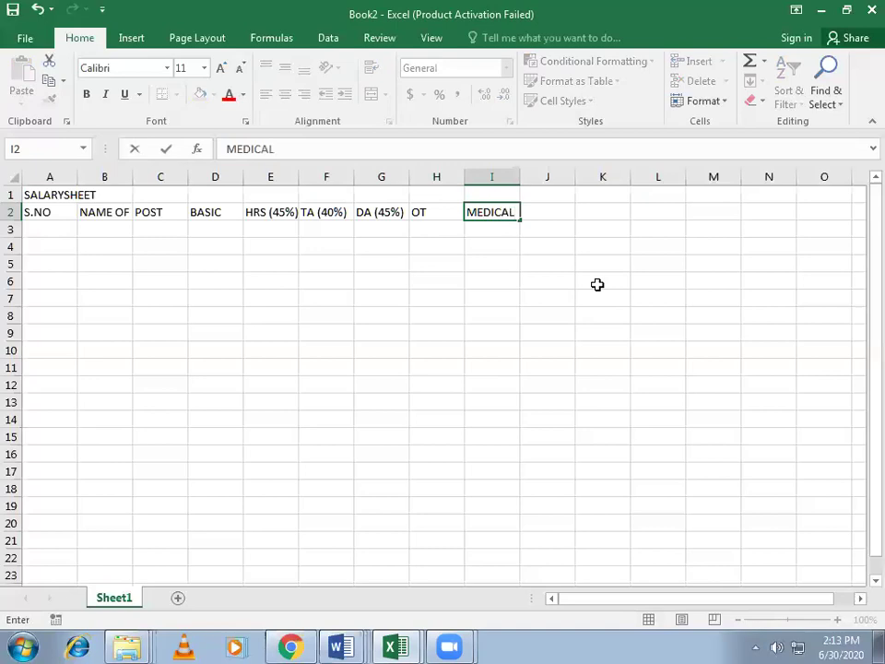
{"action": "key", "text": "Tab"}
{"action": "type", "text": "PF("}
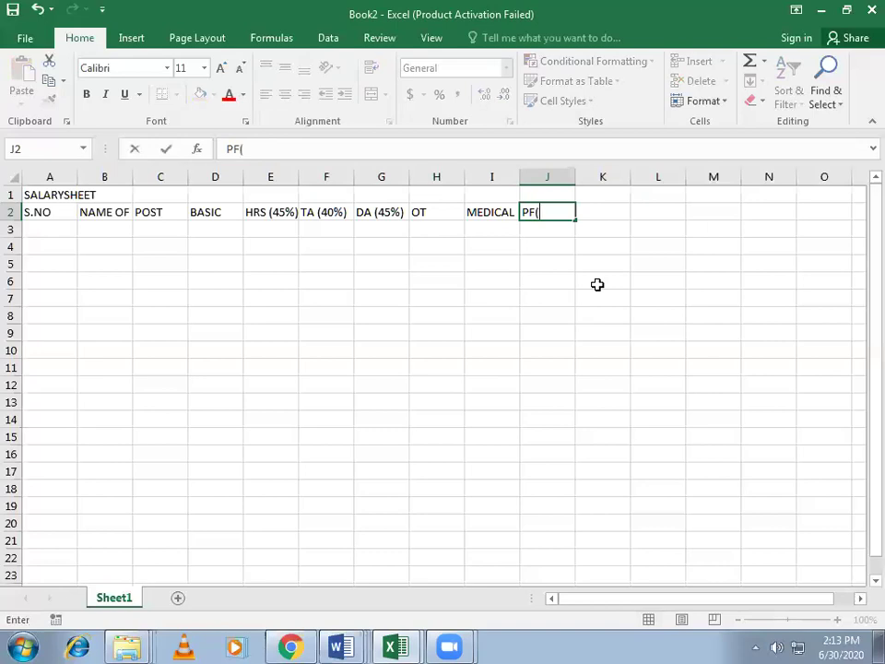
{"action": "type", "text": "12%)"}
{"action": "key", "text": "Return"}
{"action": "key", "text": "Up"}
{"action": "key", "text": "Right"}
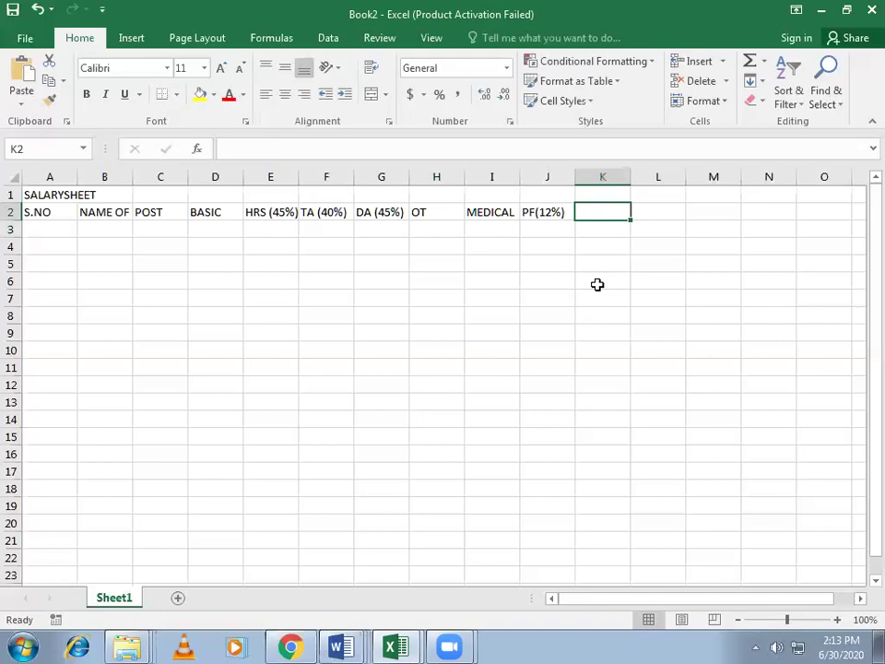
{"action": "type", "text": "GRP"}
{"action": "key", "text": "BackSpace"}
{"action": "type", "text": "OSS"}
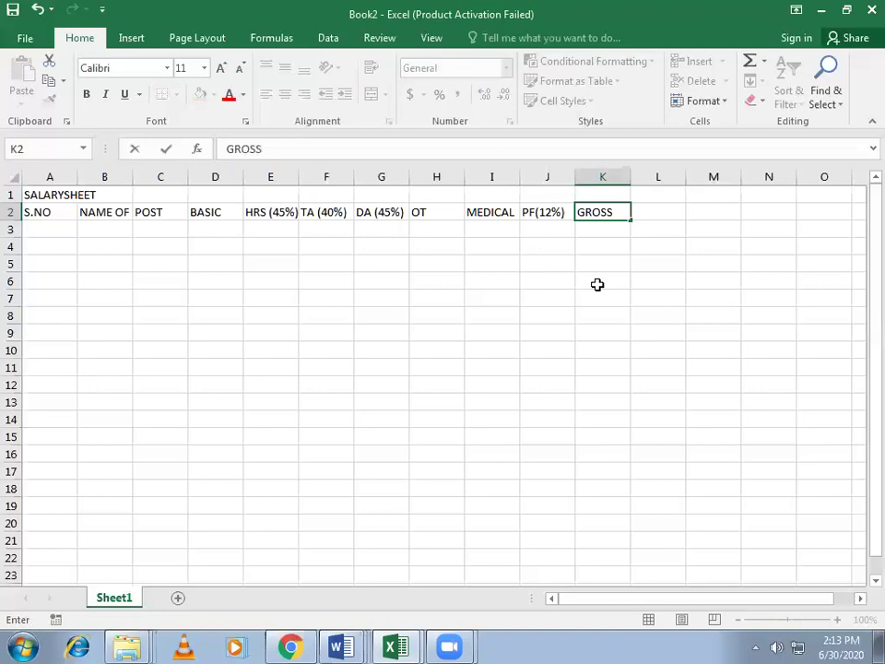
{"action": "type", "text": " SALARY"}
{"action": "key", "text": "Tab"}
{"action": "type", "text": "N"}
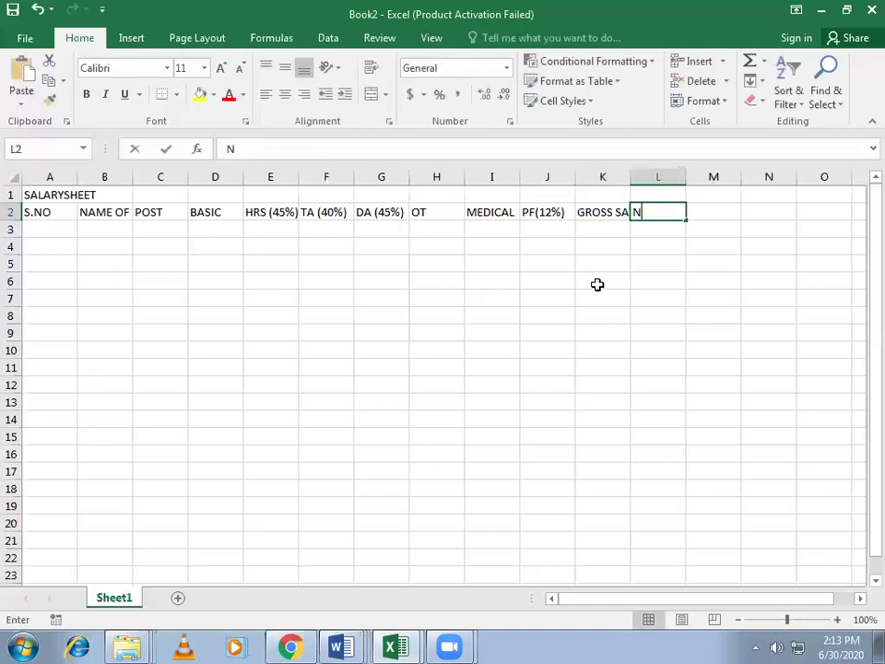
{"action": "type", "text": "ET SA"}
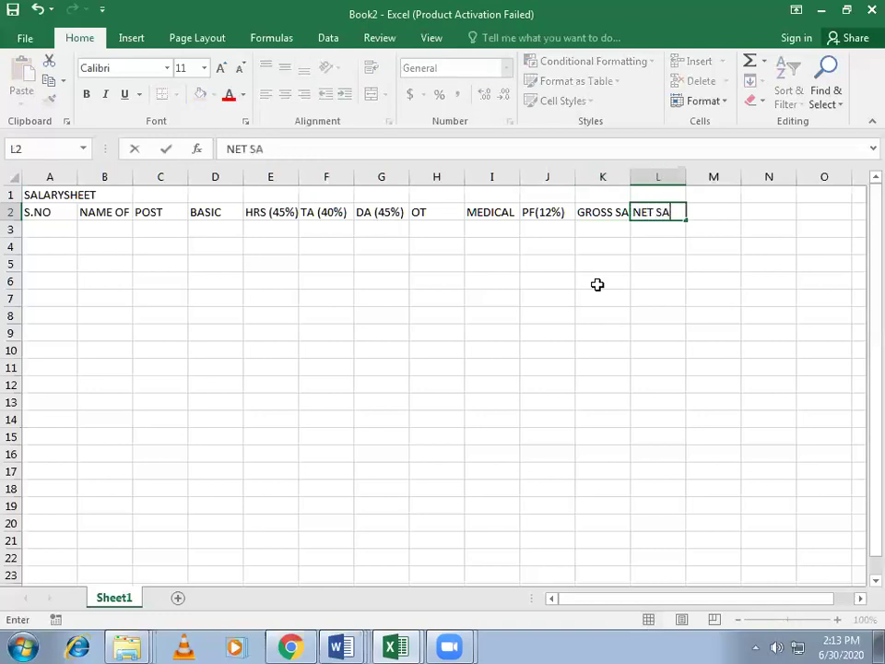
{"action": "type", "text": "LARY"}
Step: Merge and center the SALARYSHEET title across A1:L1
{"action": "left_click", "coordinate": [469, 380]}
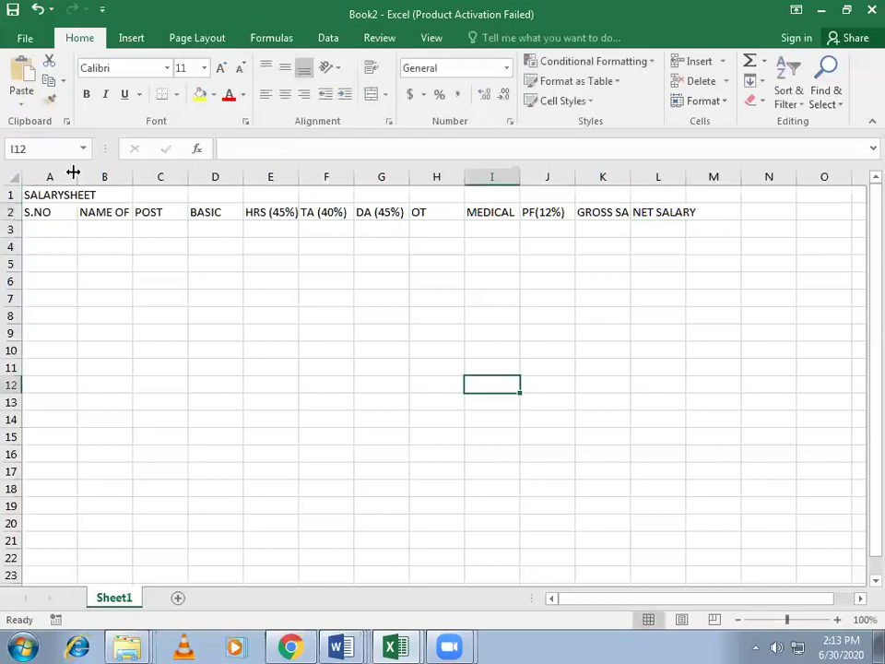
{"action": "left_click_drag", "start_coordinate": [31, 194], "coordinate": [652, 192]}
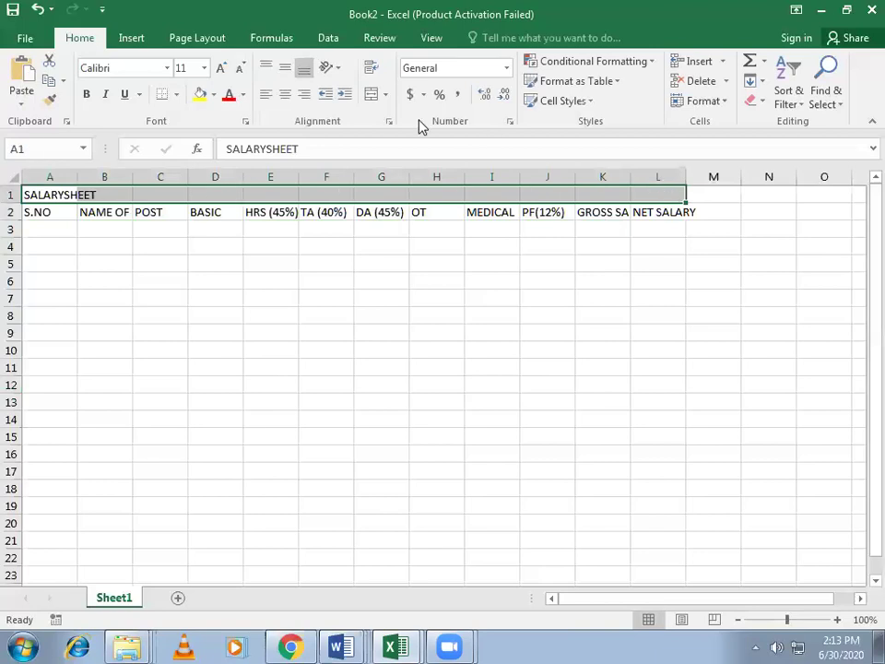
{"action": "left_click", "coordinate": [373, 96]}
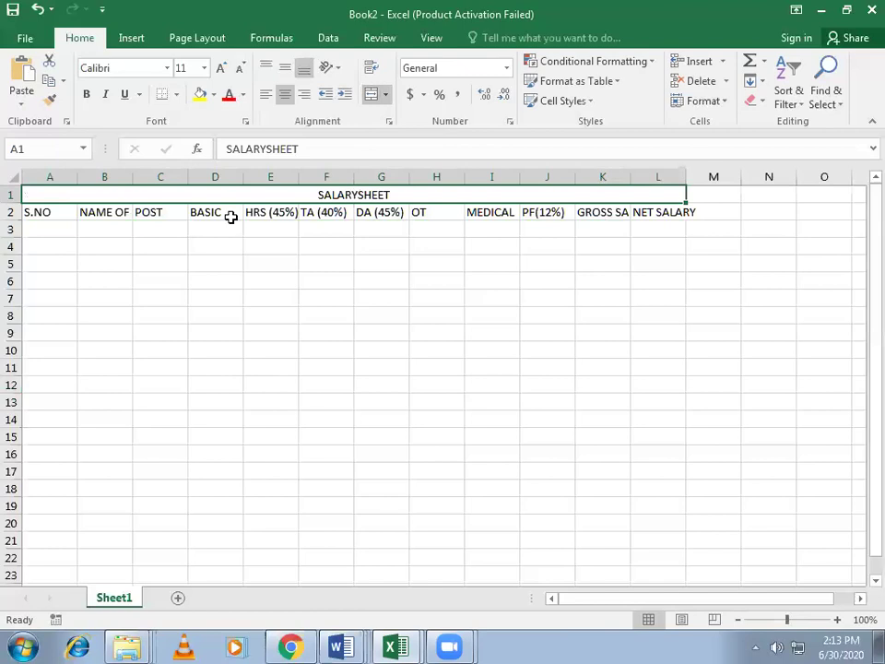
Step: Autofit all columns to their headings and widen column H
{"action": "left_click_drag", "start_coordinate": [75, 178], "coordinate": [56, 178]}
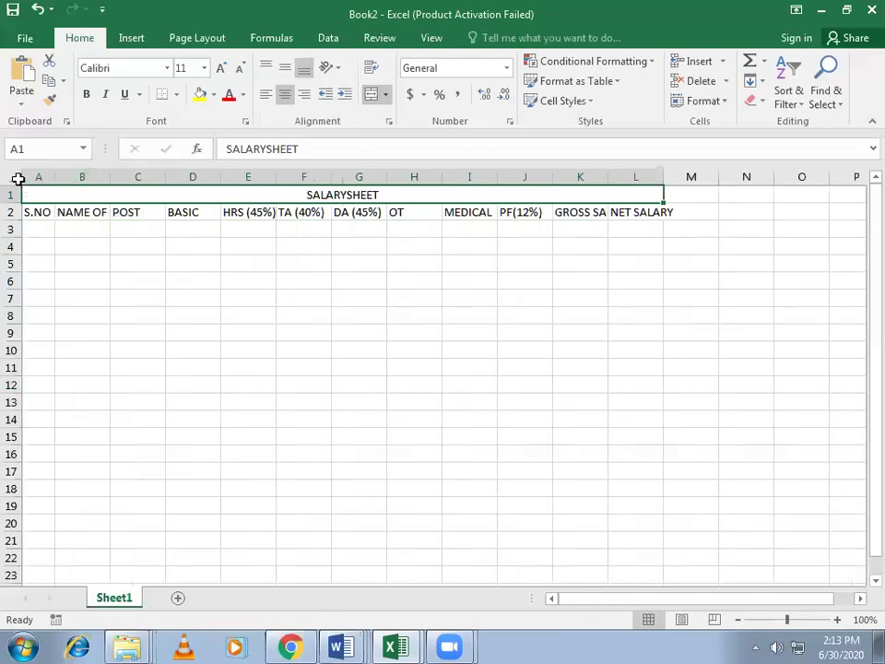
{"action": "left_click", "coordinate": [14, 175]}
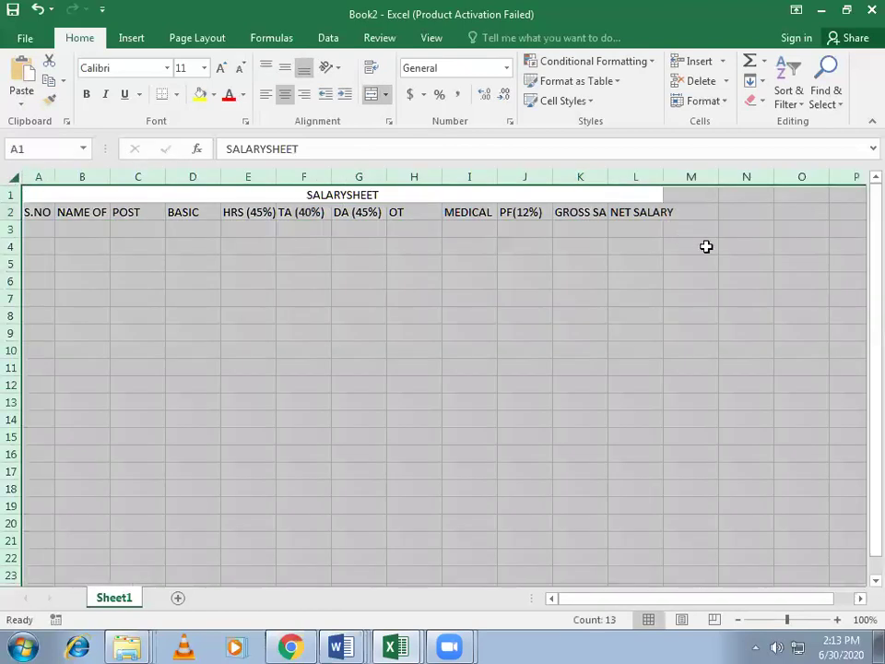
{"action": "double_click", "coordinate": [108, 176]}
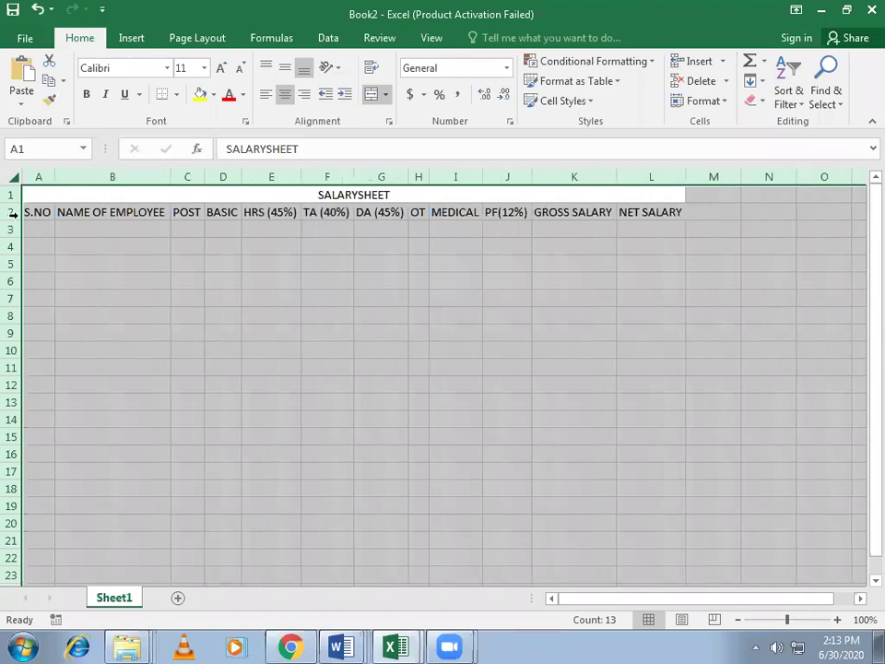
{"action": "left_click", "coordinate": [565, 264]}
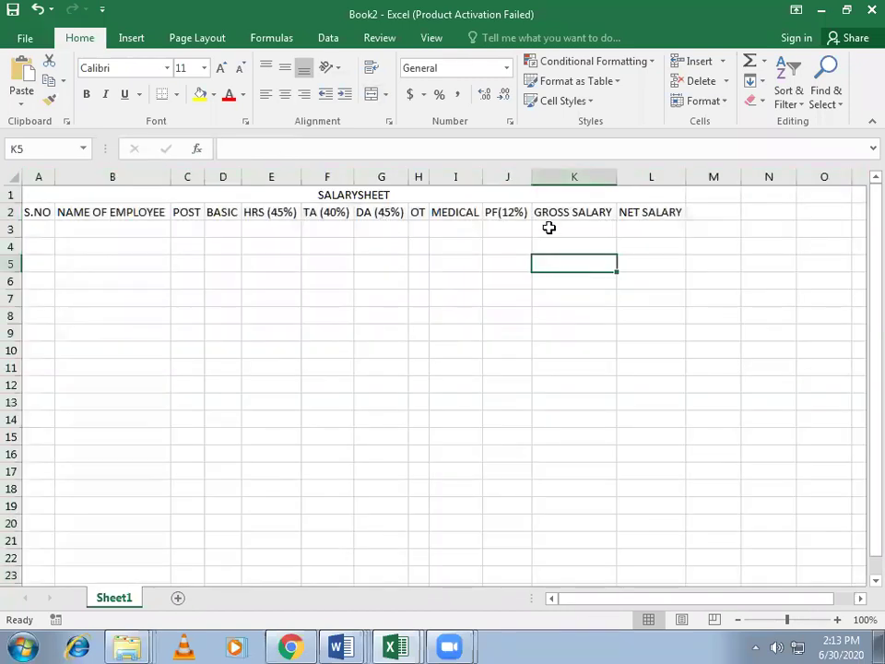
{"action": "left_click_drag", "start_coordinate": [426, 176], "coordinate": [455, 178]}
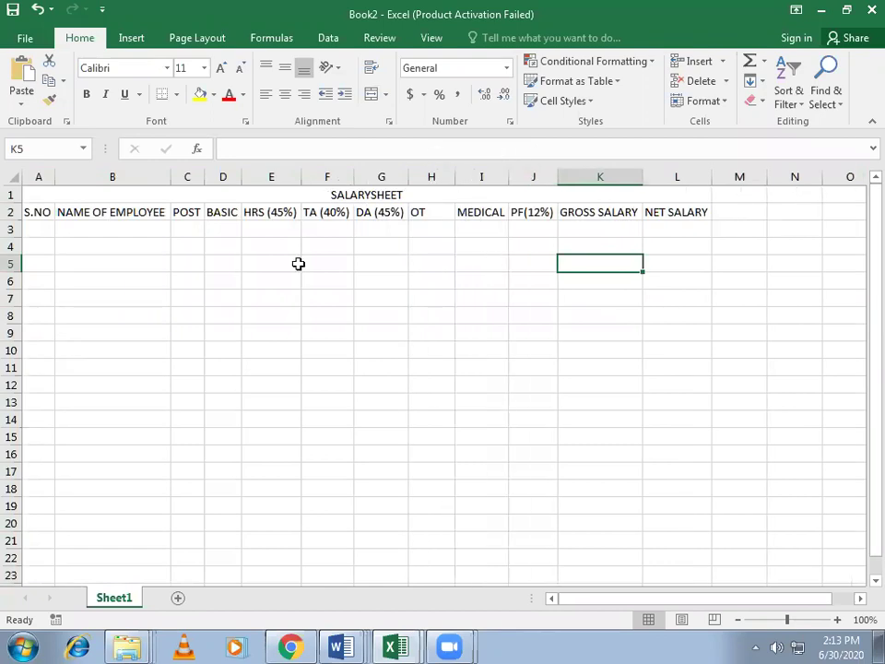
Step: Enter serial number 01 in A3 and the first employee's name in B3
{"action": "left_click", "coordinate": [88, 235]}
{"action": "key", "text": "Left"}
{"action": "type", "text": "01"}
{"action": "key", "text": "Tab"}
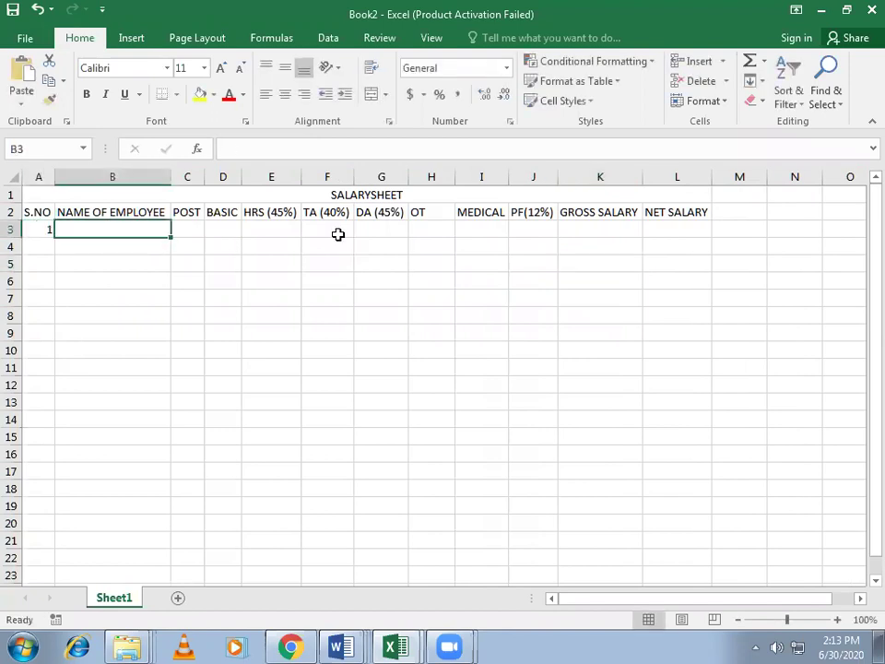
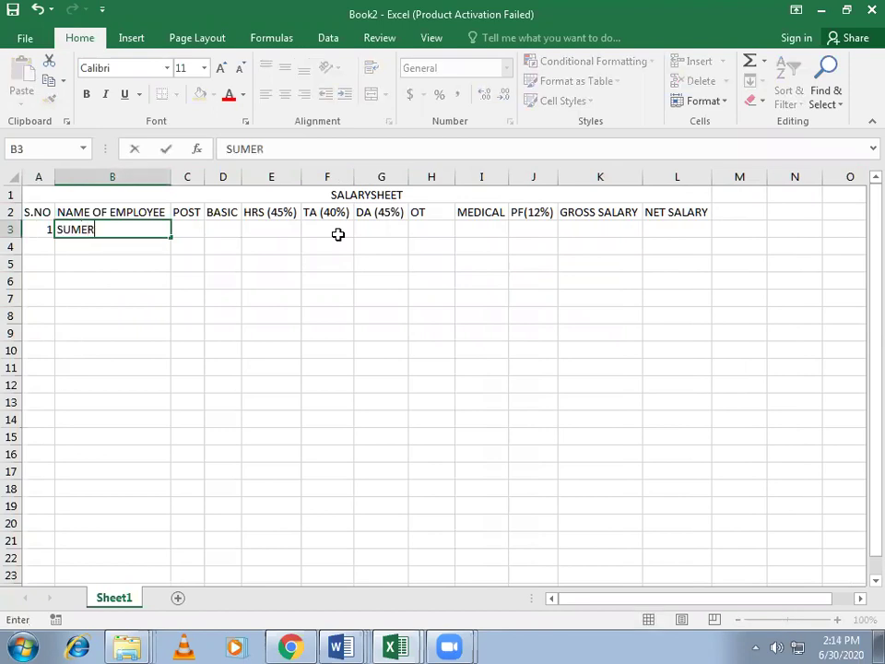
Step: Enter post ACCOUNT and basic pay 7580 in C3:D3, then autofit column C
{"action": "left_click", "coordinate": [197, 230]}
{"action": "type", "text": "A"}
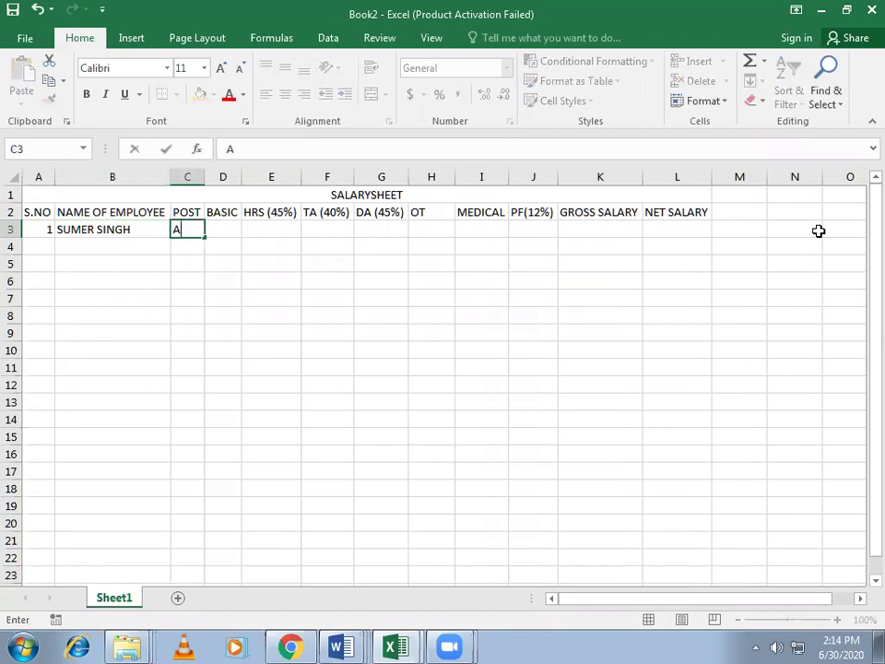
{"action": "type", "text": "CCOUNT"}
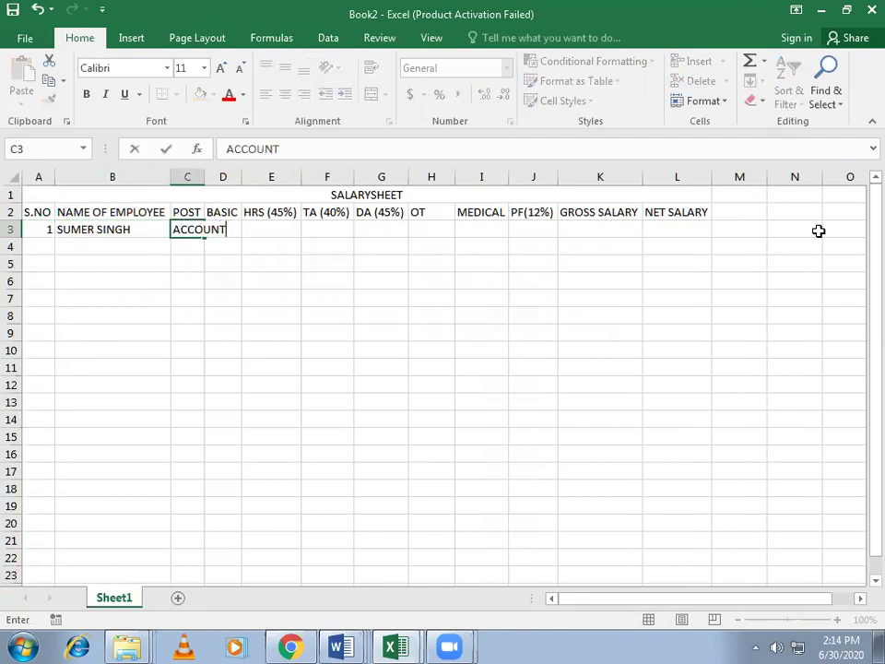
{"action": "key", "text": "Tab"}
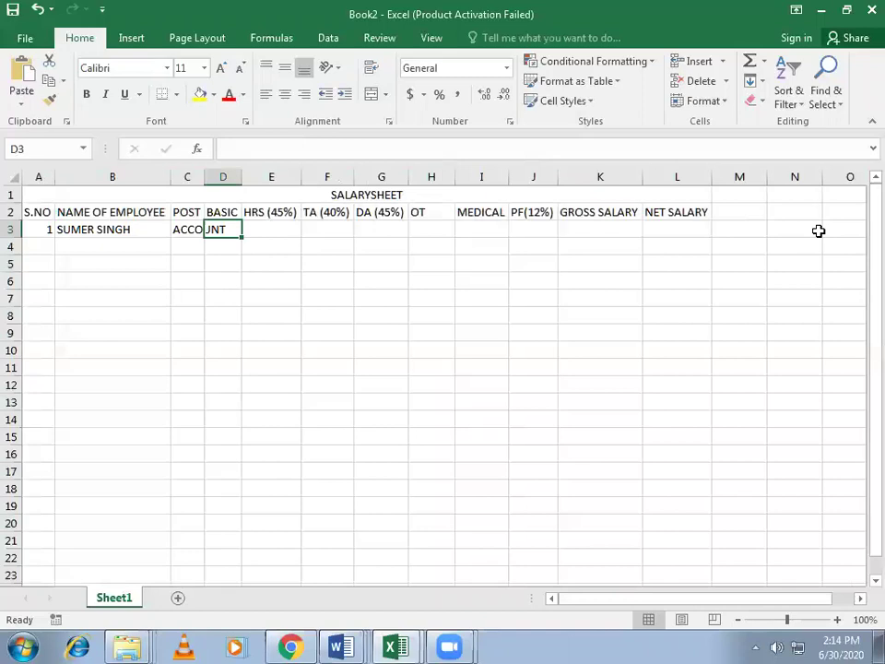
{"action": "type", "text": "7580"}
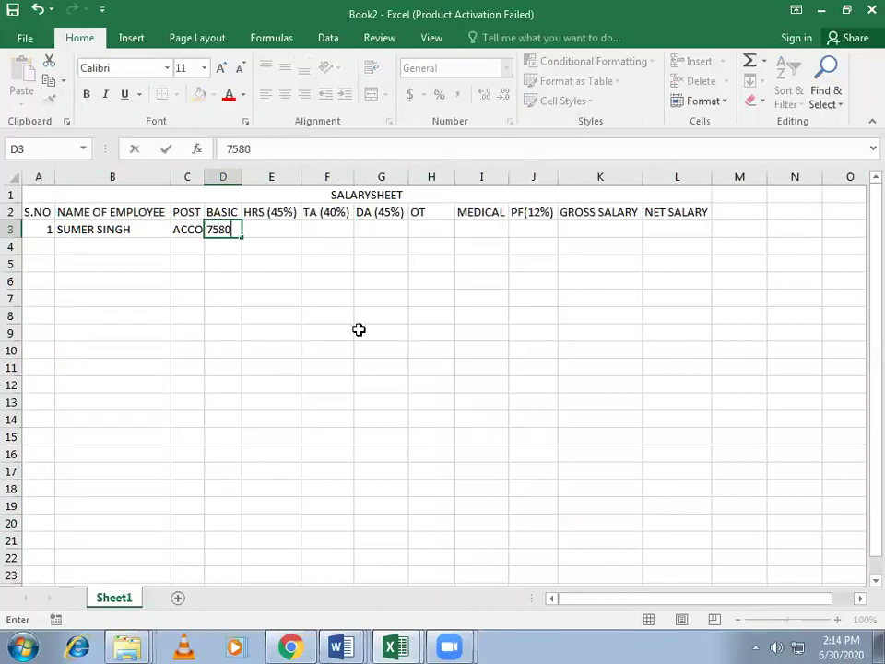
{"action": "left_click", "coordinate": [381, 333]}
{"action": "double_click", "coordinate": [203, 176]}
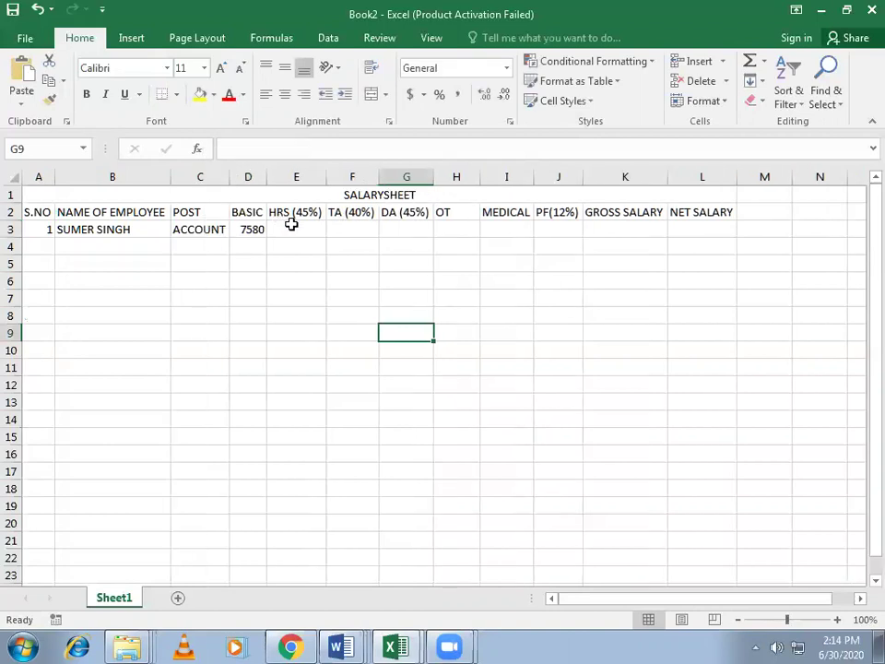
{"action": "left_click", "coordinate": [291, 230]}
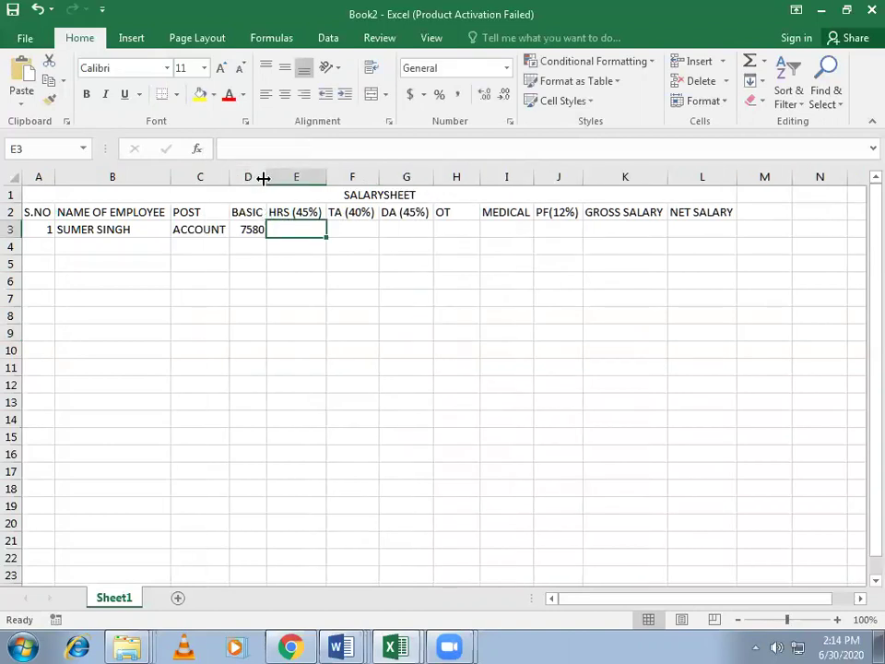
Step: Edit cell E2 so its heading reads HRA (45%) instead of HRS (45%)
{"action": "left_click", "coordinate": [249, 232]}
{"action": "left_click", "coordinate": [310, 231]}
{"action": "left_click", "coordinate": [284, 212]}
{"action": "double_click", "coordinate": [283, 213]}
{"action": "key", "text": "Delete"}
{"action": "type", "text": "A"}
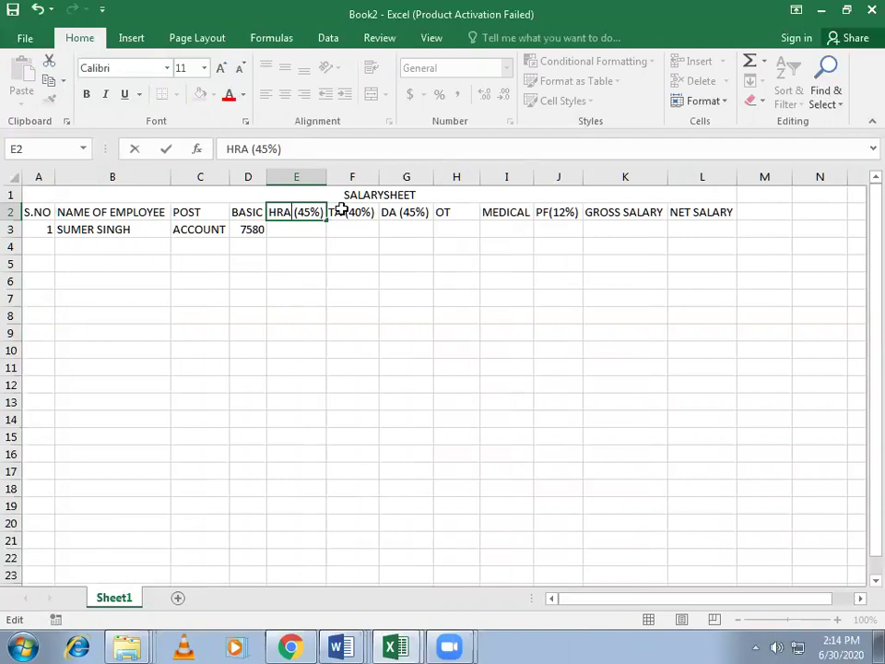
{"action": "left_click", "coordinate": [296, 236]}
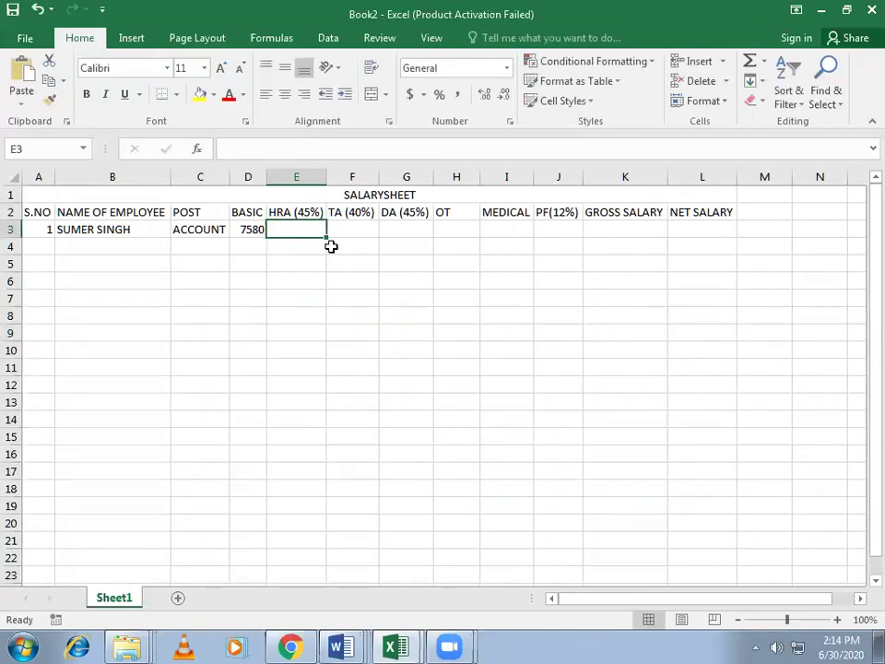
Step: Type HOUSE RENT ALLOUNCE in D5 and move it down to cell B14
{"action": "key", "text": "Left"}
{"action": "key", "text": "Down"}
{"action": "key", "text": "Down"}
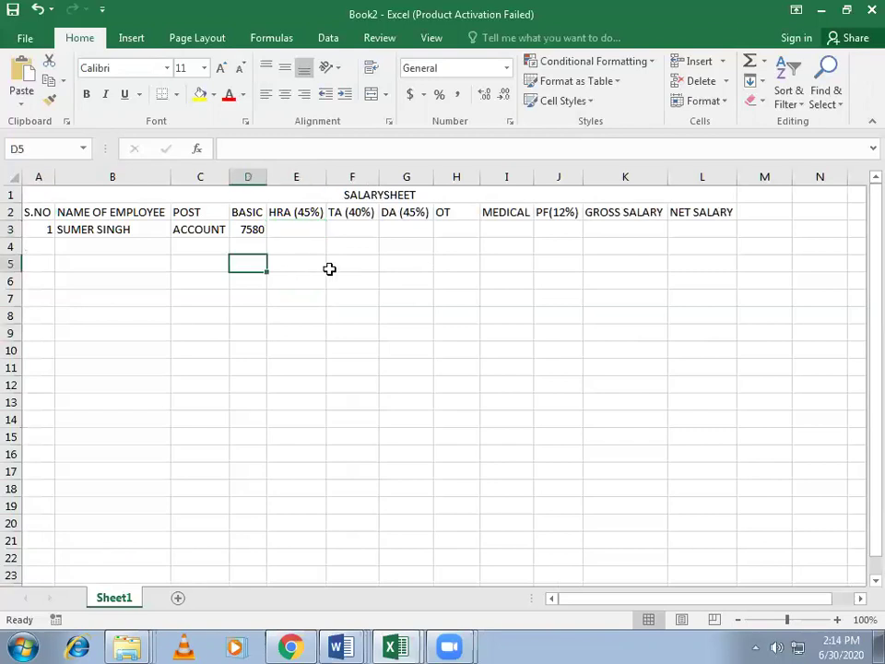
{"action": "type", "text": "HOU"}
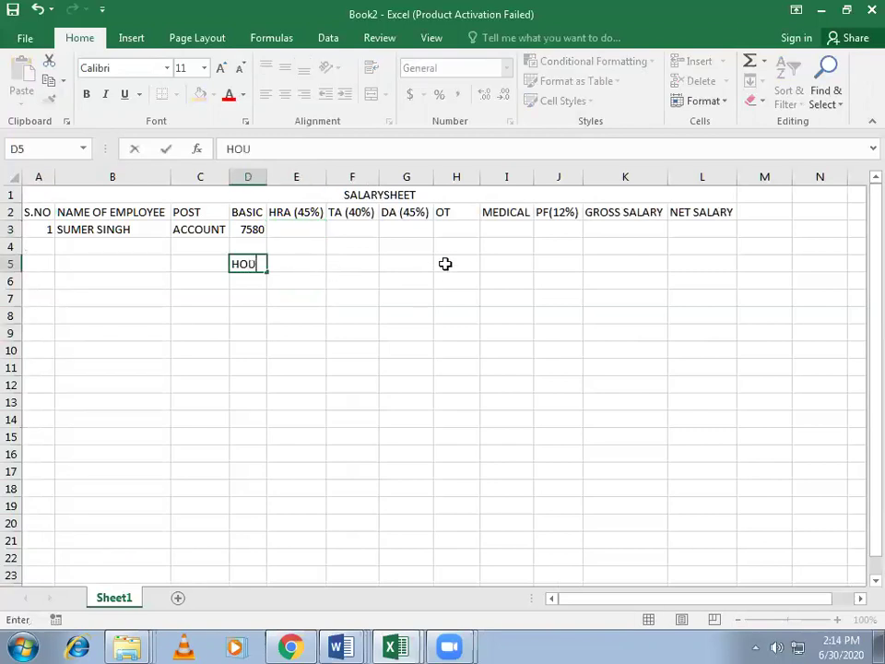
{"action": "type", "text": "SE RENT ALLO"}
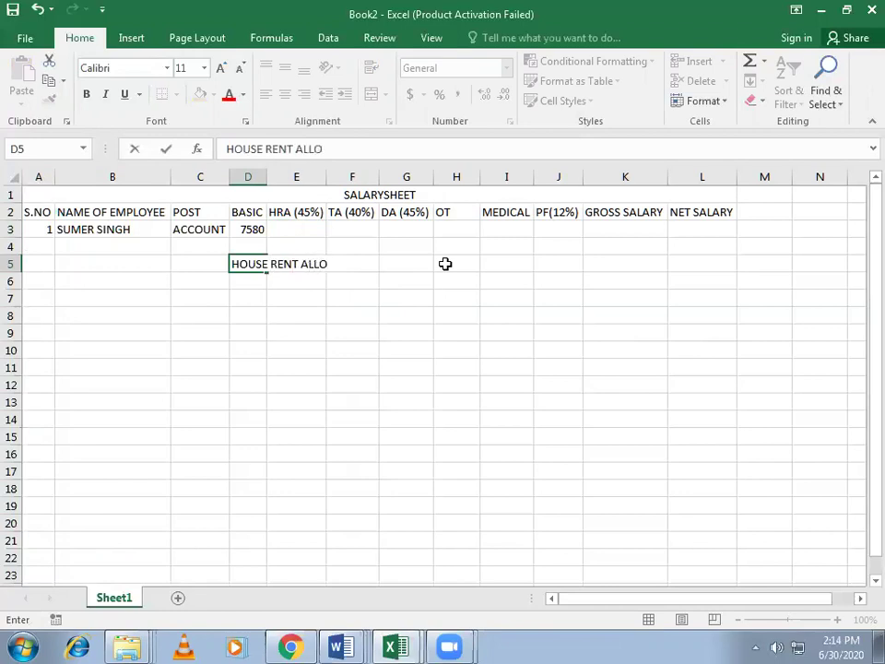
{"action": "type", "text": "UC"}
{"action": "key", "text": "BackSpace"}
{"action": "type", "text": "NCE"}
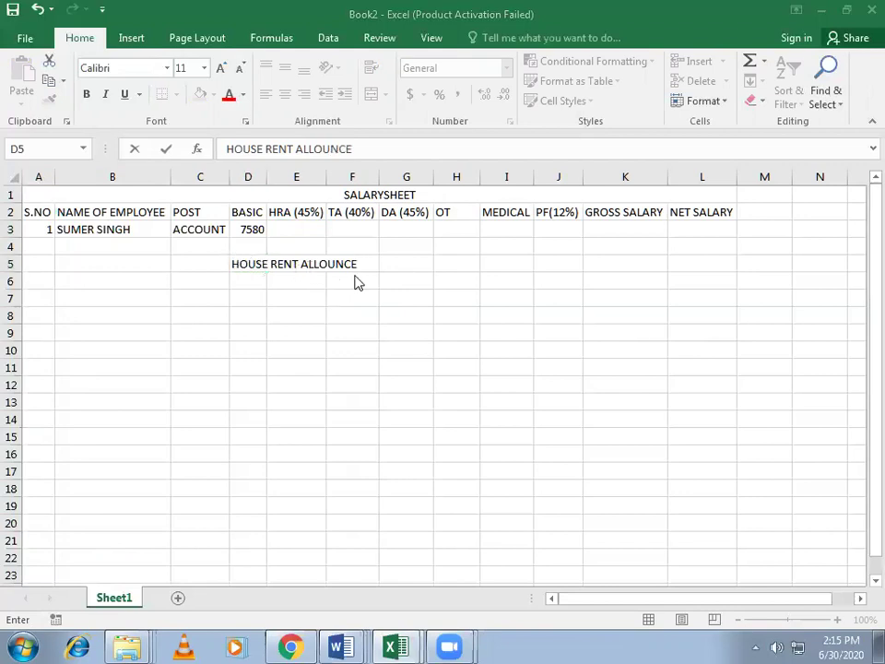
{"action": "left_click", "coordinate": [251, 262]}
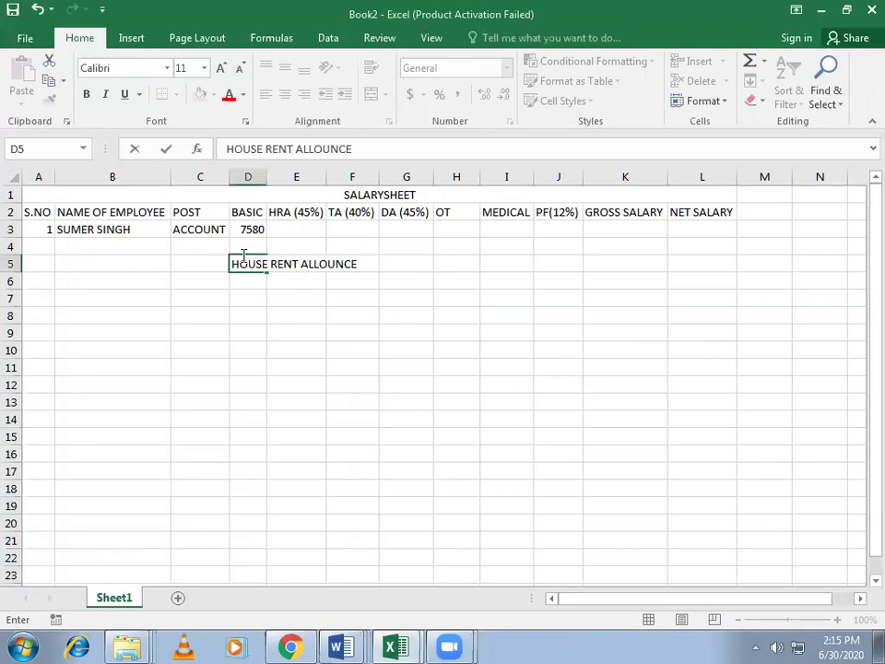
{"action": "left_click", "coordinate": [255, 300]}
{"action": "left_click", "coordinate": [240, 263]}
{"action": "left_click_drag", "start_coordinate": [243, 254], "coordinate": [116, 439]}
Step: Enter TRAVELLING ALLOUNCE in B15 and DEARNESS ALLOUNCE in B16
{"action": "left_click", "coordinate": [132, 439]}
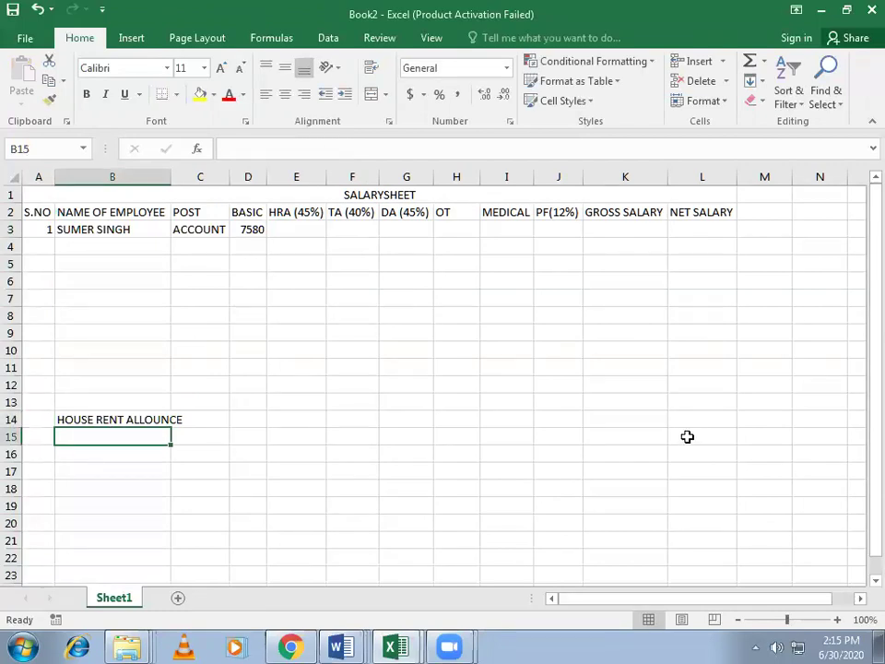
{"action": "type", "text": "TRA"}
{"action": "type", "text": "VELLING ALLOUNCE"}
{"action": "key", "text": "Return"}
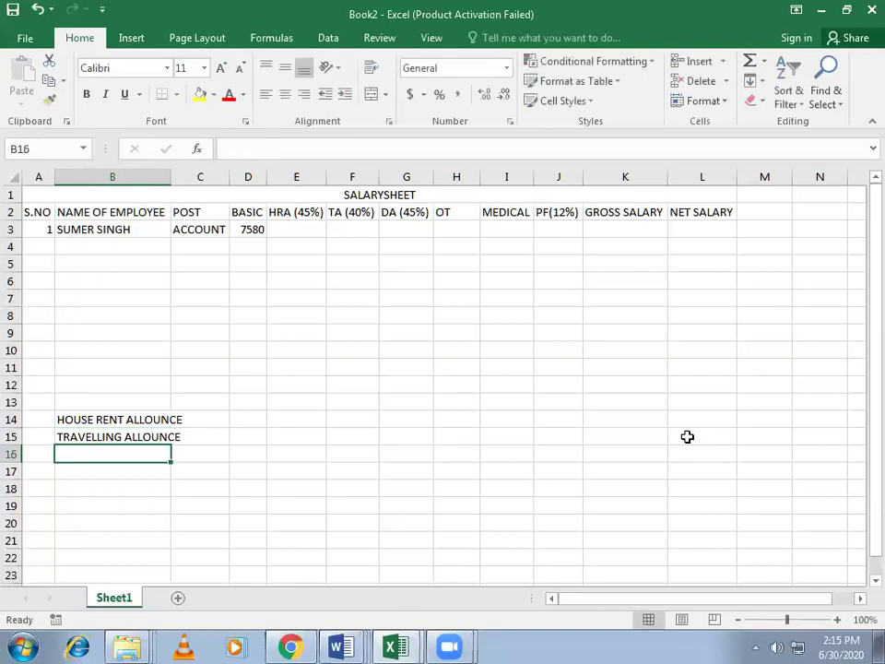
{"action": "type", "text": "DEA"}
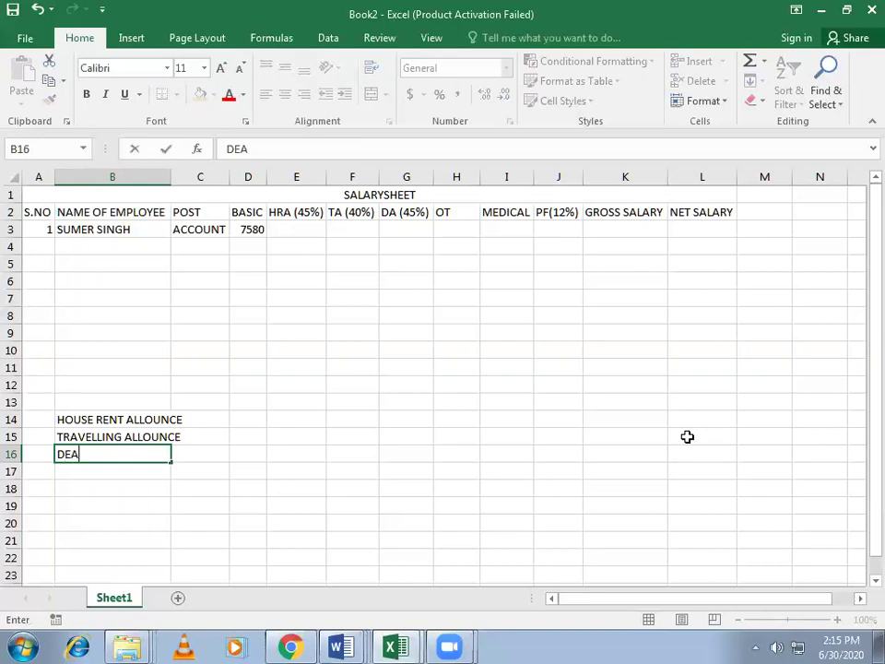
{"action": "type", "text": "RNESS"}
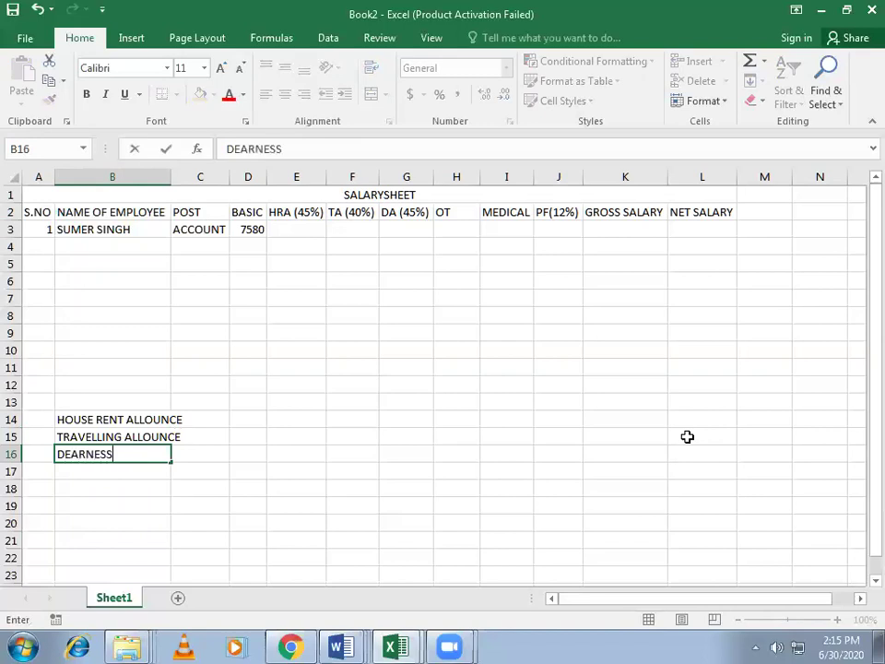
{"action": "type", "text": " ALLOUNCE"}
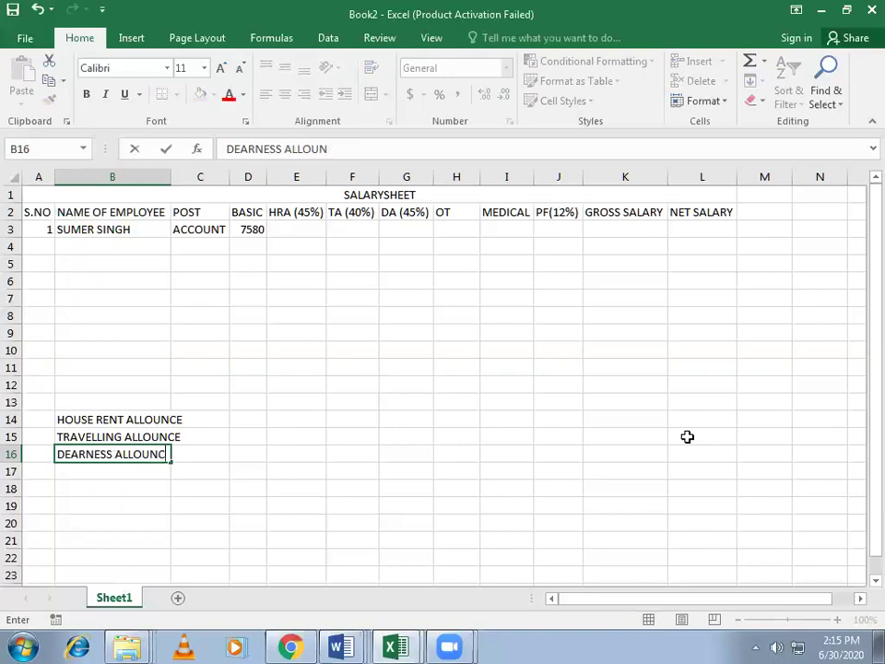
{"action": "left_click", "coordinate": [223, 526]}
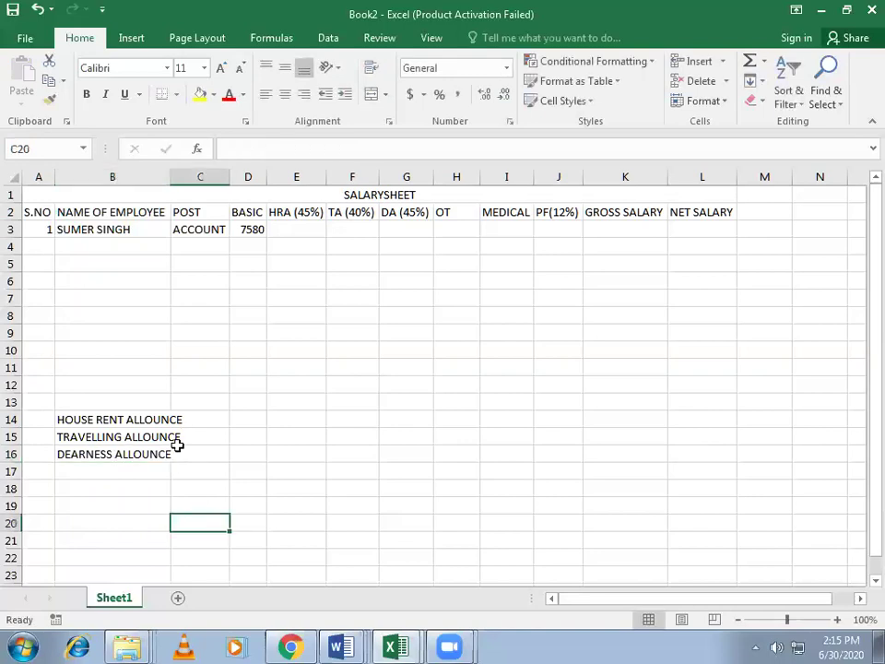
{"action": "left_click", "coordinate": [111, 421]}
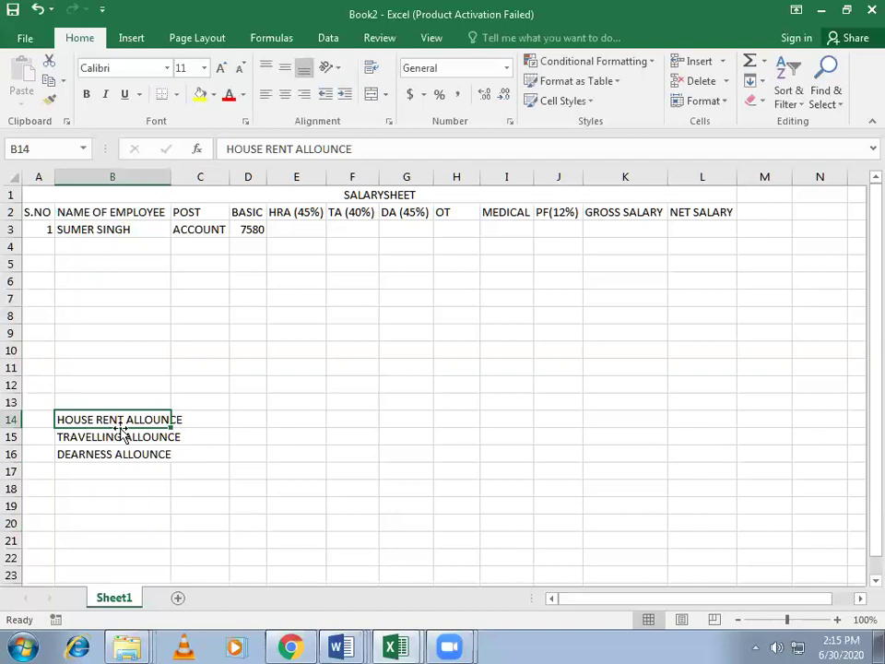
{"action": "left_click", "coordinate": [70, 437]}
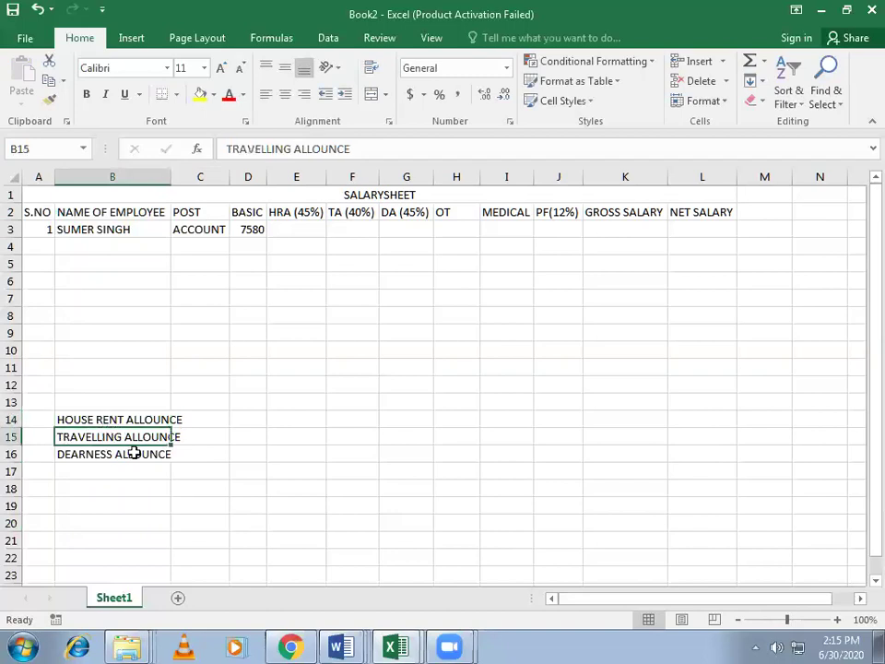
{"action": "left_click", "coordinate": [79, 458]}
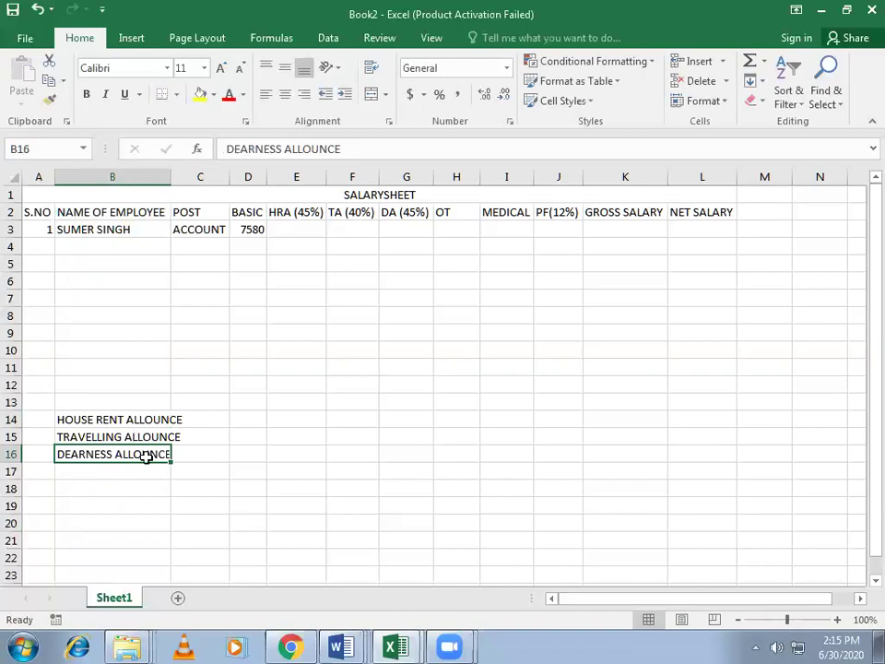
{"action": "left_click", "coordinate": [457, 220]}
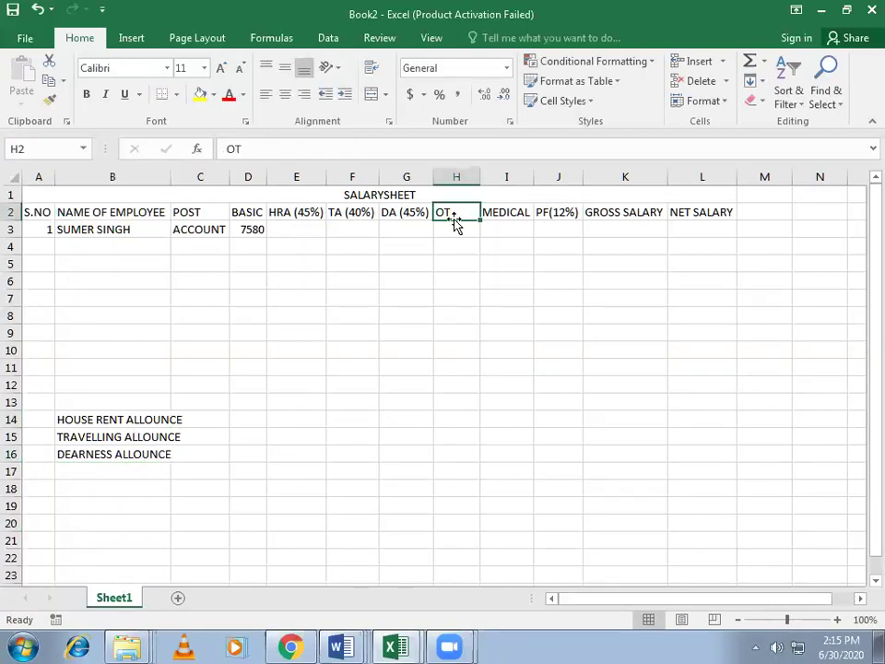
{"action": "left_click", "coordinate": [502, 217]}
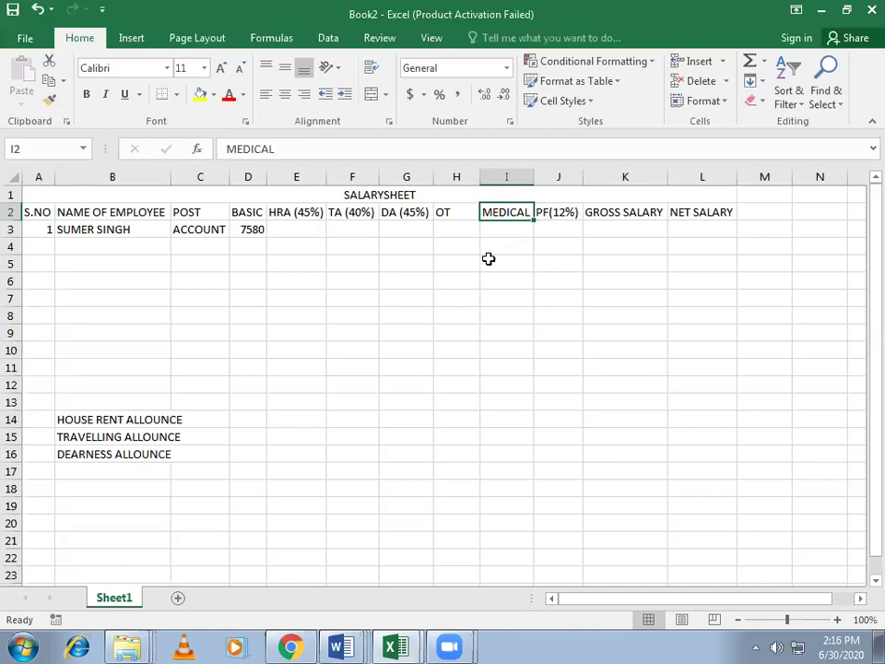
Step: Enter the formula =(D3*45%) in E3 so HRA shows 3411
{"action": "left_click", "coordinate": [296, 227]}
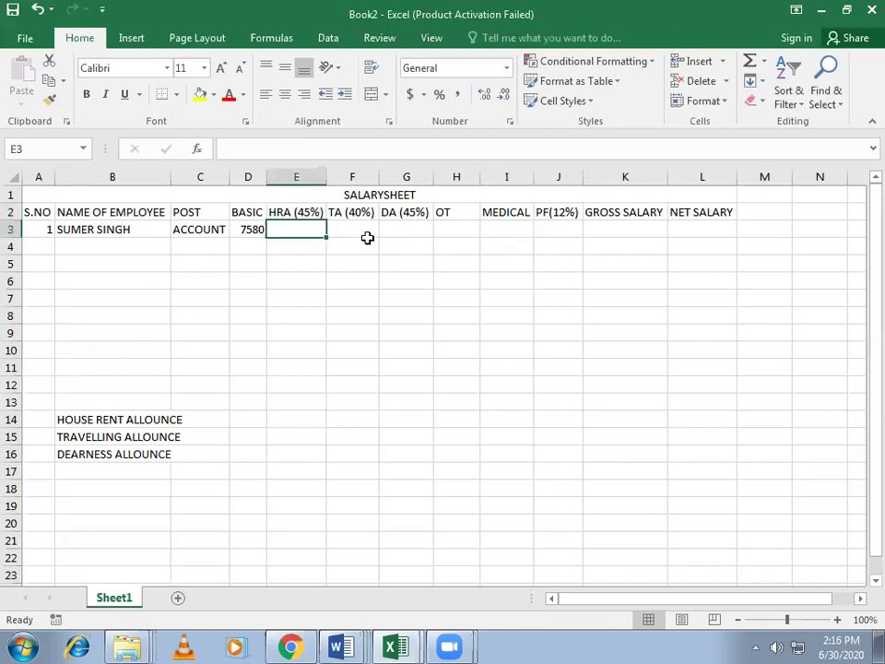
{"action": "type", "text": "="}
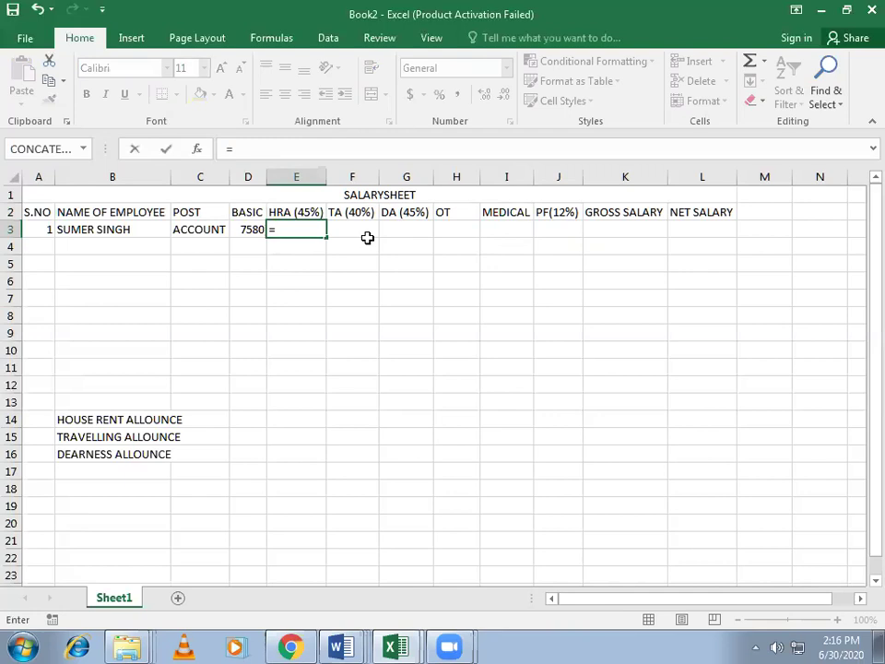
{"action": "key", "text": "Left"}
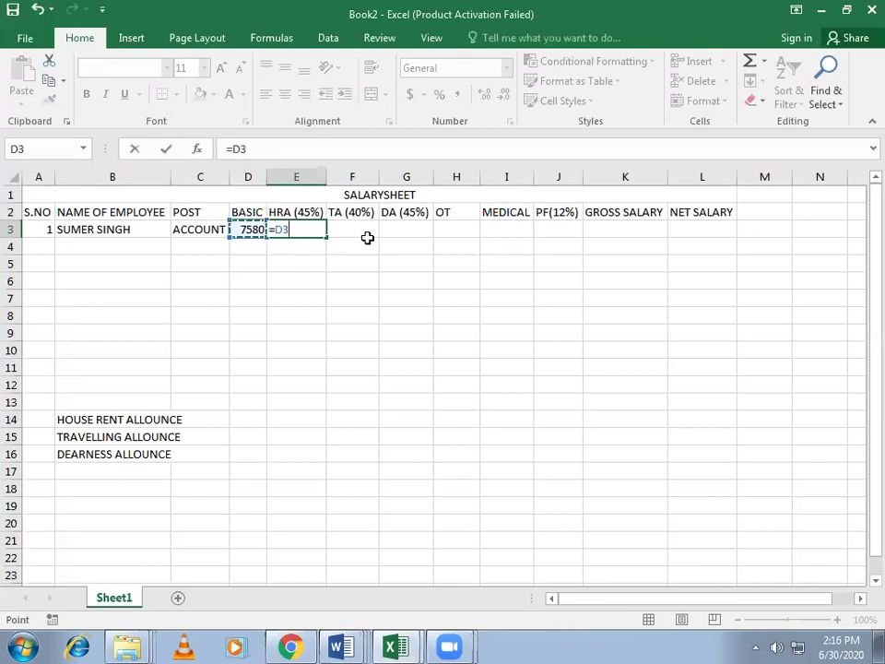
{"action": "type", "text": "*"}
{"action": "type", "text": "45"}
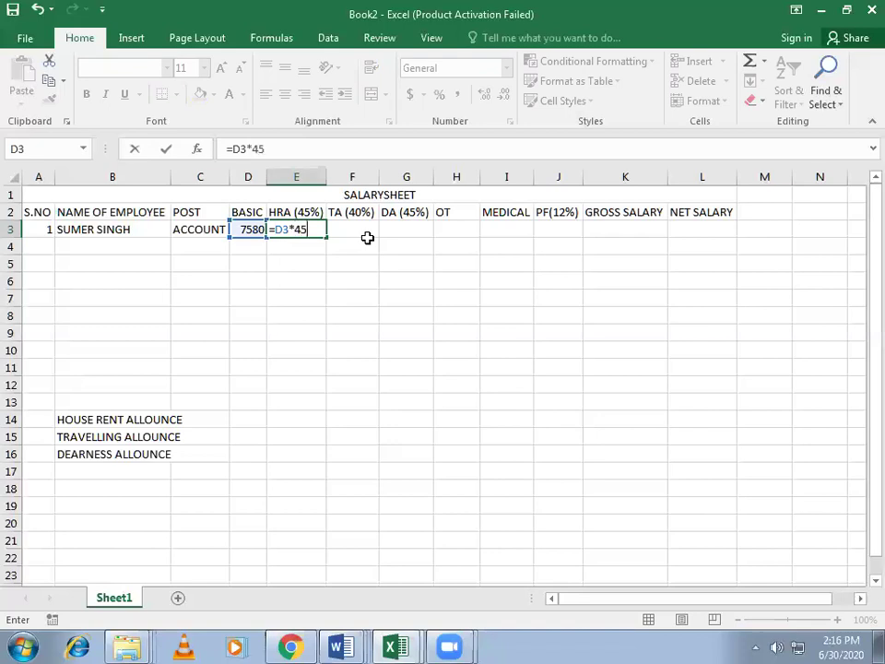
{"action": "type", "text": "%"}
{"action": "key", "text": "F2"}
{"action": "key", "text": "Left"}
{"action": "key", "text": "Left"}
{"action": "key", "text": "Left"}
{"action": "key", "text": "Left"}
{"action": "key", "text": "Left"}
{"action": "key", "text": "Left"}
{"action": "type", "text": "("}
{"action": "key", "text": "Right"}
{"action": "key", "text": "Right"}
{"action": "key", "text": "Right"}
{"action": "key", "text": "Right"}
{"action": "key", "text": "Right"}
{"action": "type", "text": ")"}
{"action": "key", "text": "Return"}
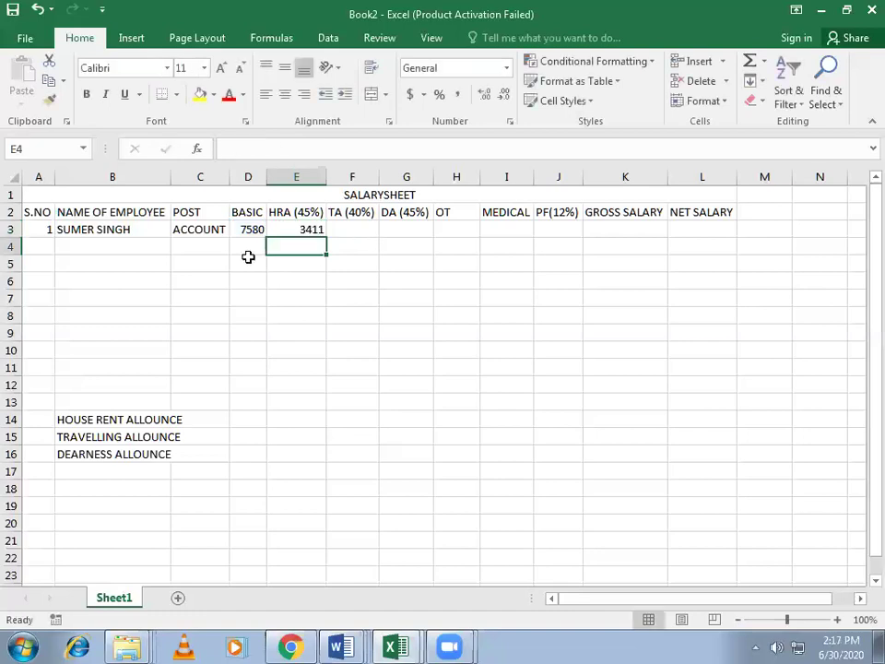
Step: Enter =(D3*40%) in F3 so TA shows 3032
{"action": "left_click", "coordinate": [360, 233]}
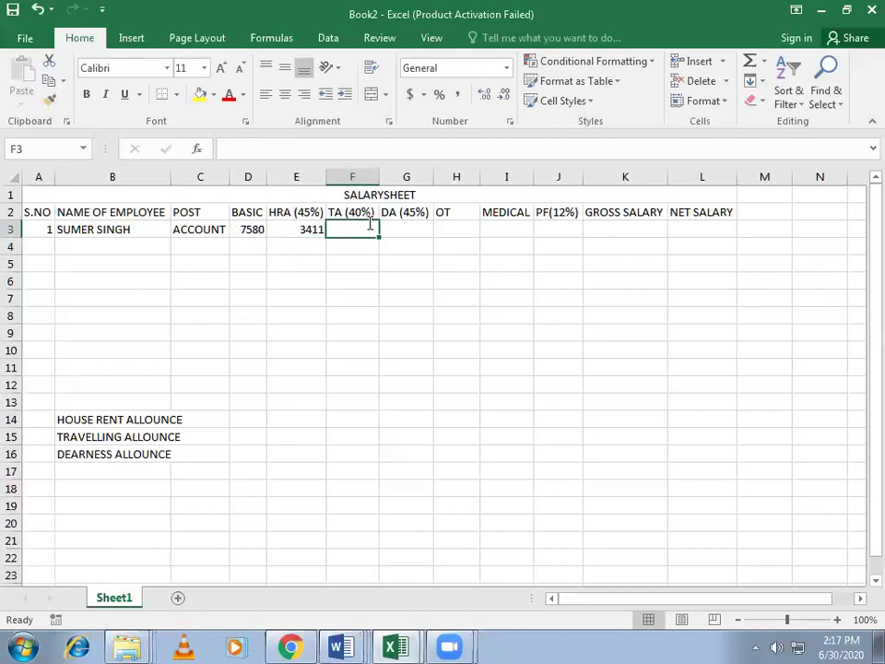
{"action": "type", "text": "=("}
{"action": "key", "text": "Left"}
{"action": "key", "text": "Left"}
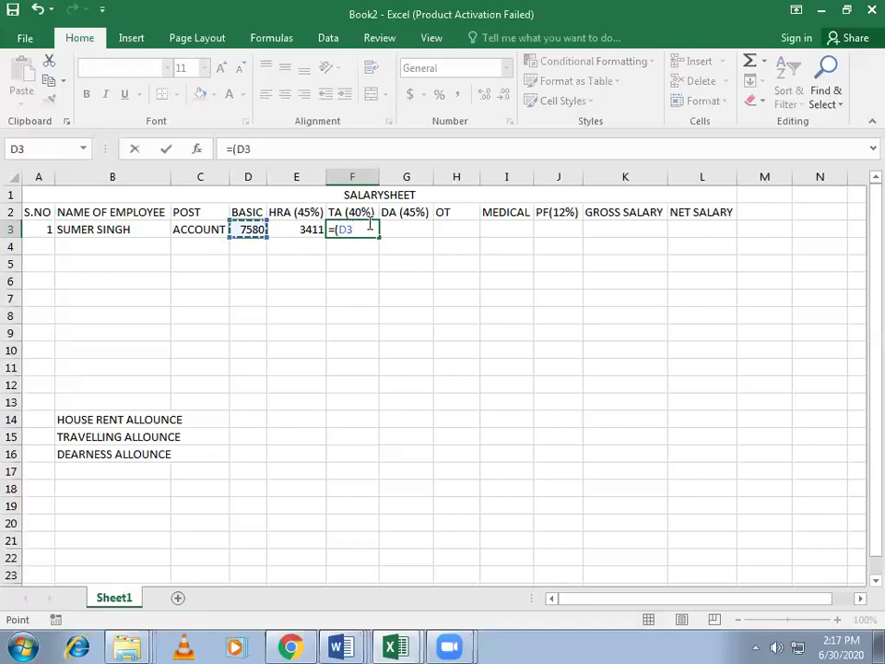
{"action": "type", "text": "*40%"}
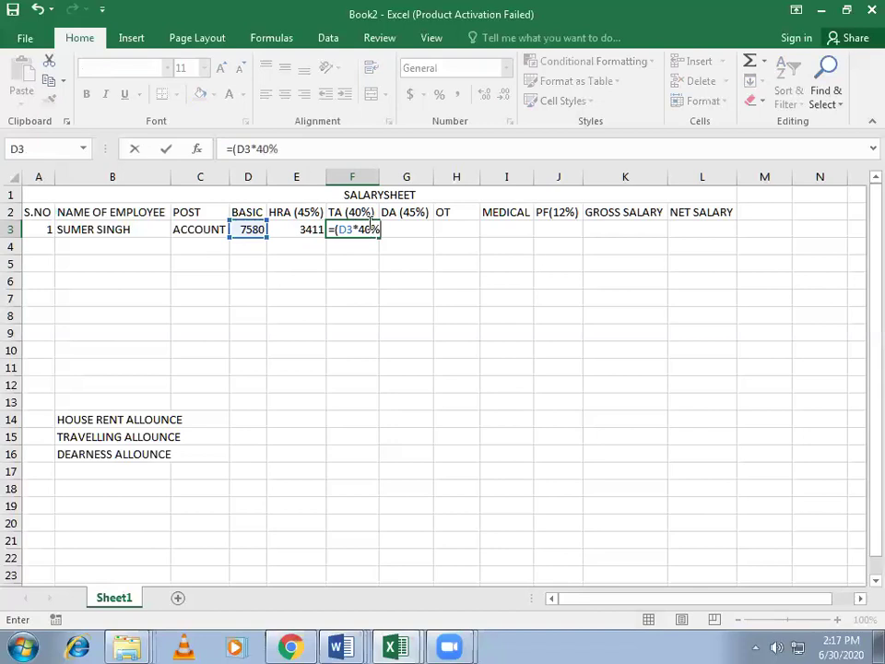
{"action": "key", "text": "Return"}
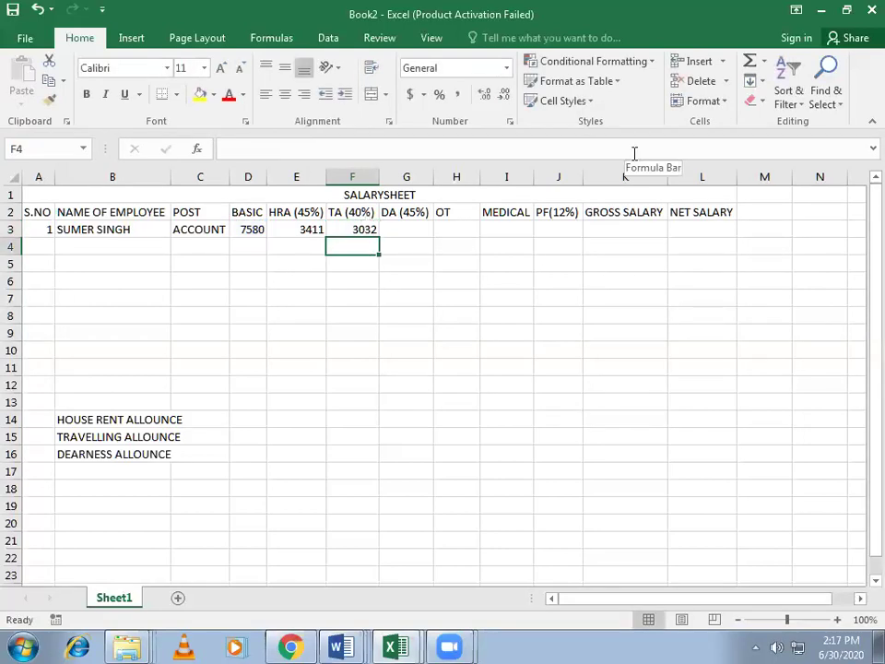
{"action": "key", "text": "Up"}
{"action": "key", "text": "Right"}
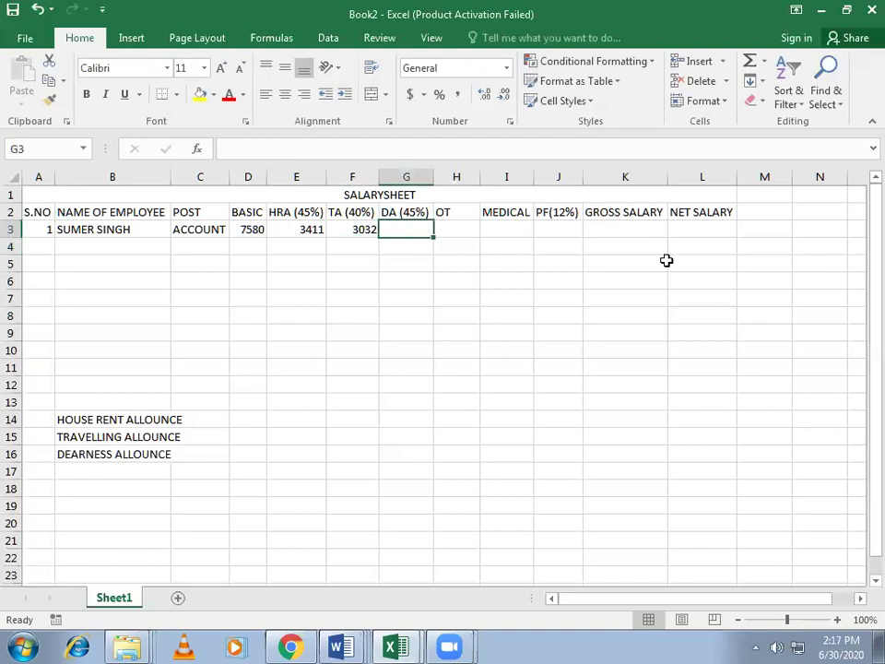
Step: Change the G2 heading from DA (45%) to DA (47%)
{"action": "double_click", "coordinate": [410, 212]}
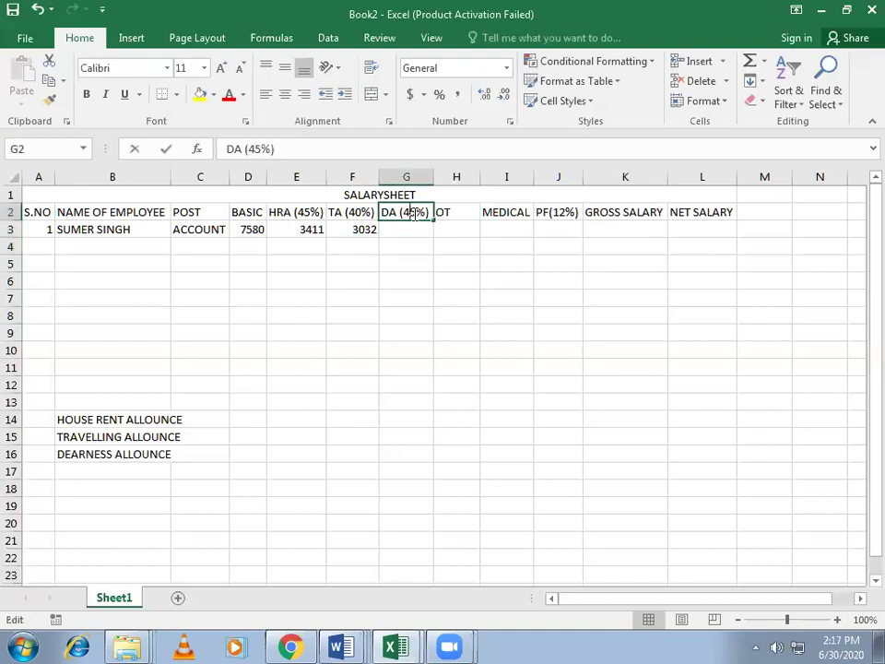
{"action": "key", "text": "BackSpace"}
{"action": "type", "text": "7"}
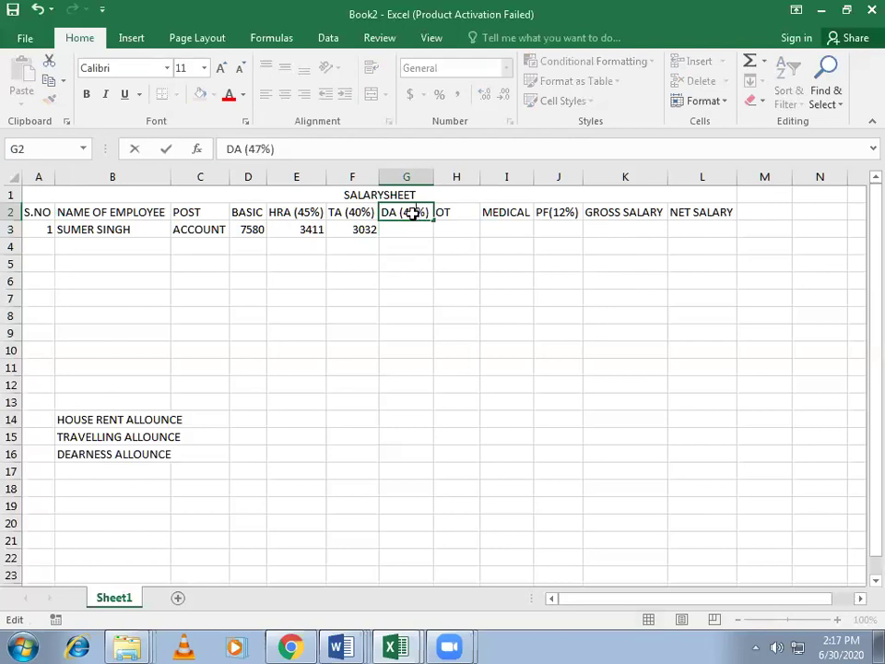
{"action": "key", "text": "Return"}
Step: Enter =(D3*47%) in G3 so DA shows 3562.6
{"action": "type", "text": "="}
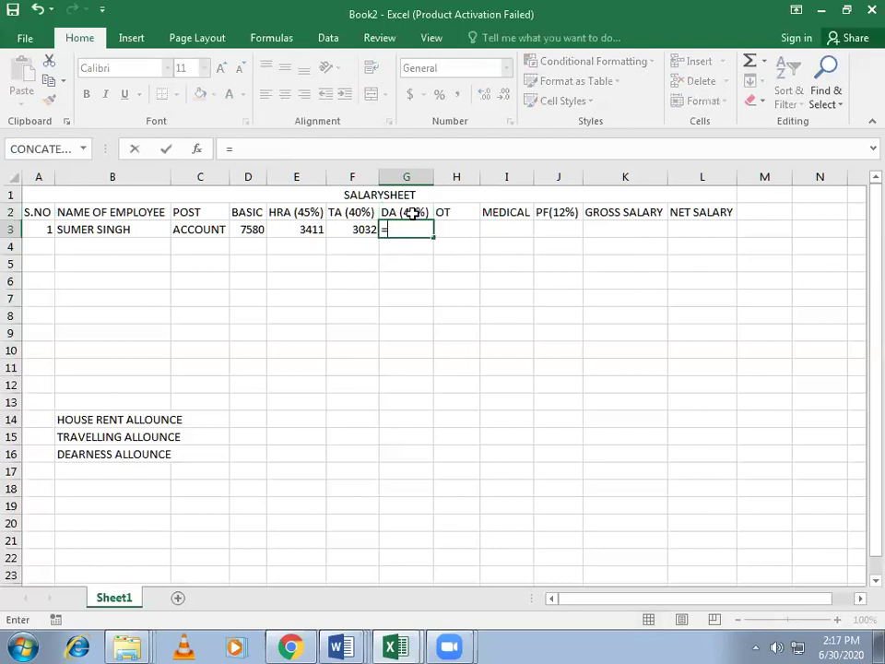
{"action": "type", "text": "("}
{"action": "key", "text": "Left"}
{"action": "key", "text": "Left"}
{"action": "key", "text": "Left"}
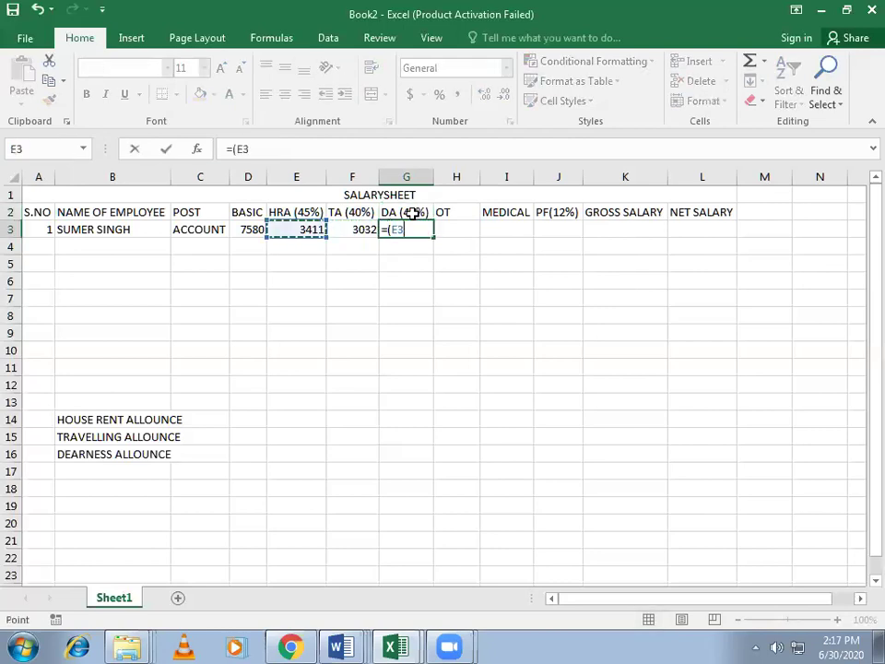
{"action": "type", "text": "*"}
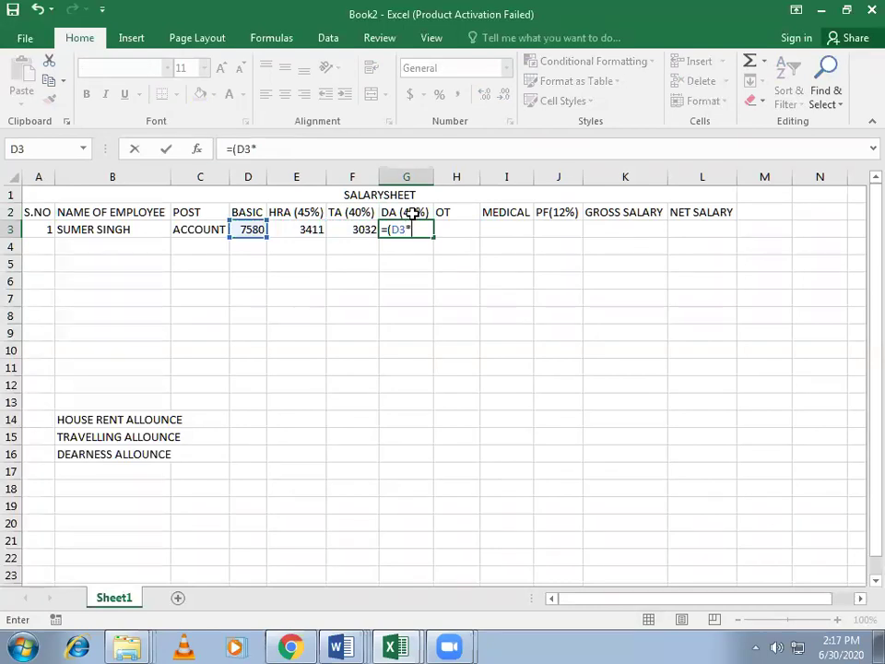
{"action": "type", "text": "47%)"}
{"action": "key", "text": "Return"}
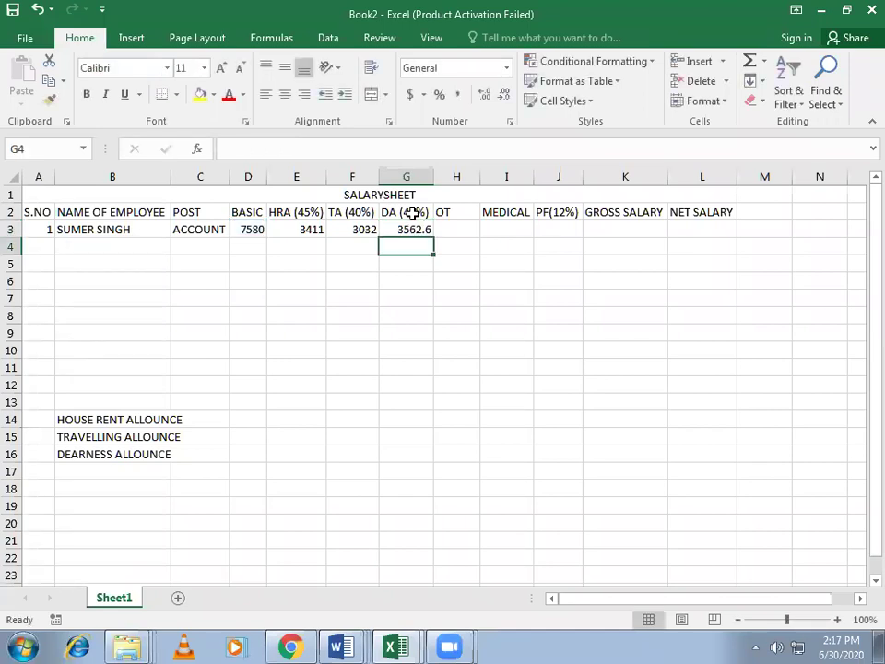
{"action": "key", "text": "Up"}
{"action": "key", "text": "Right"}
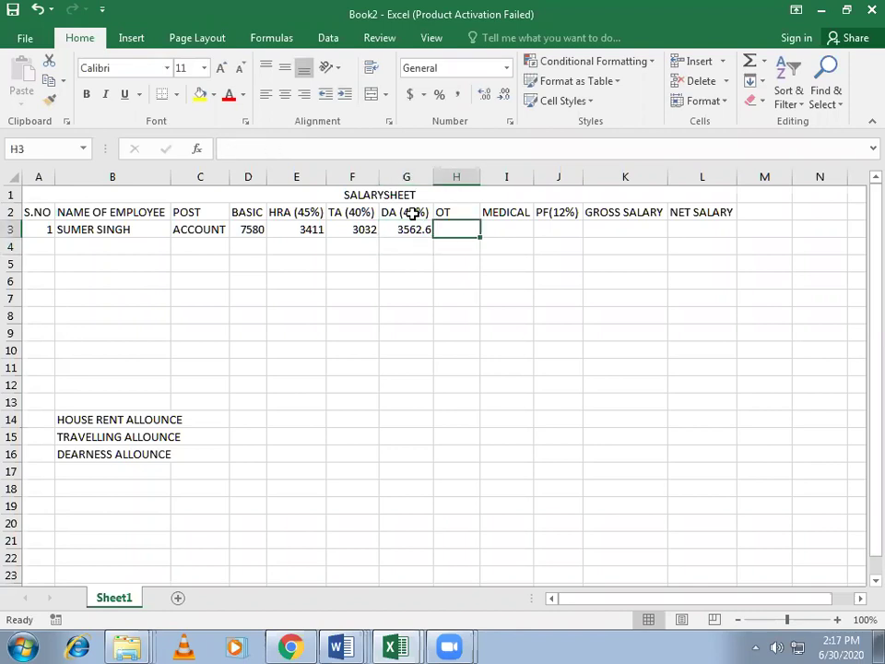
Step: Switch from Excel to the Word document 30.06.2020 via the taskbar
{"action": "key", "text": "Right"}
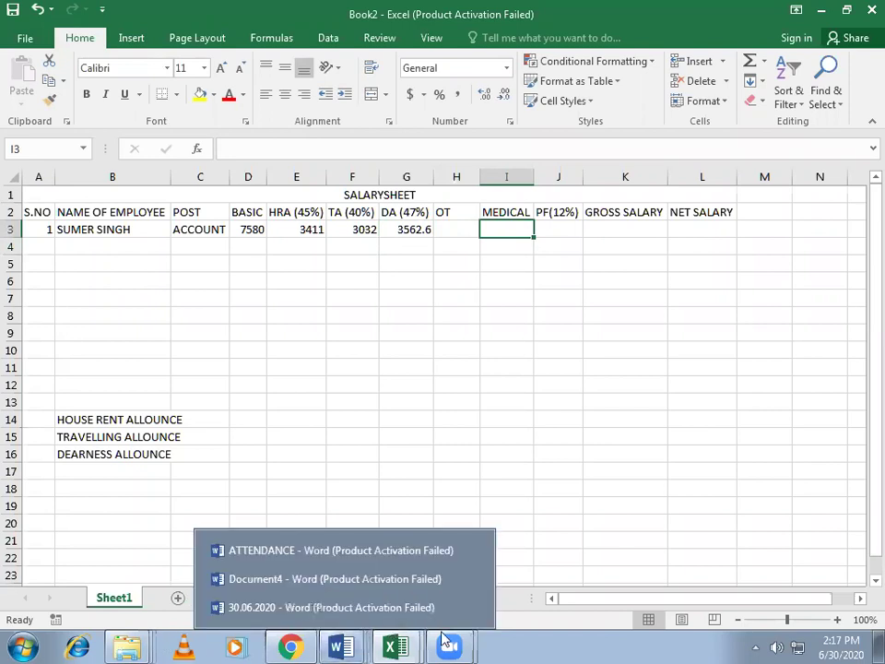
{"action": "left_click", "coordinate": [558, 540]}
{"action": "mouse_move", "coordinate": [480, 600]}
{"action": "left_click", "coordinate": [626, 573]}
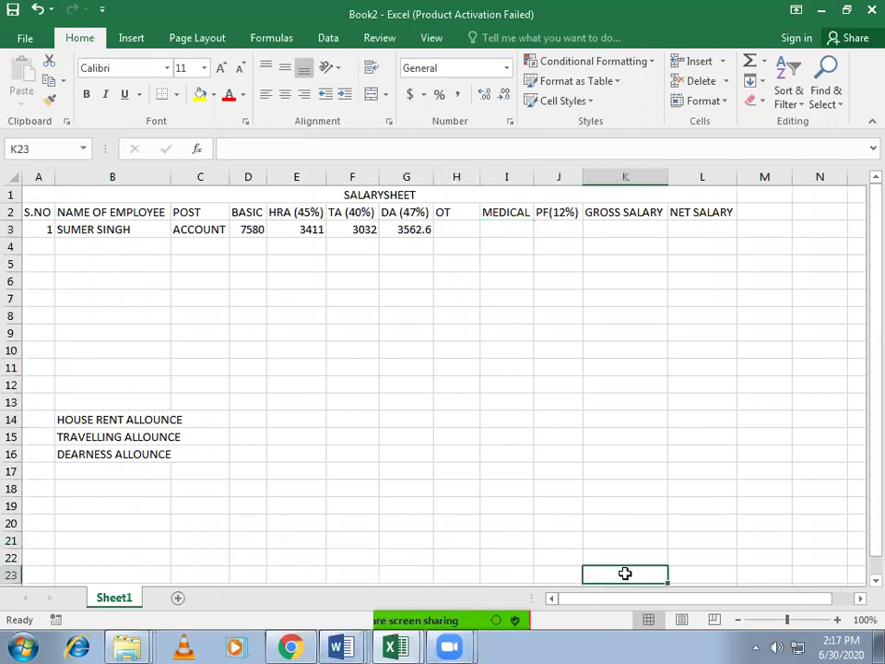
{"action": "left_click", "coordinate": [346, 539]}
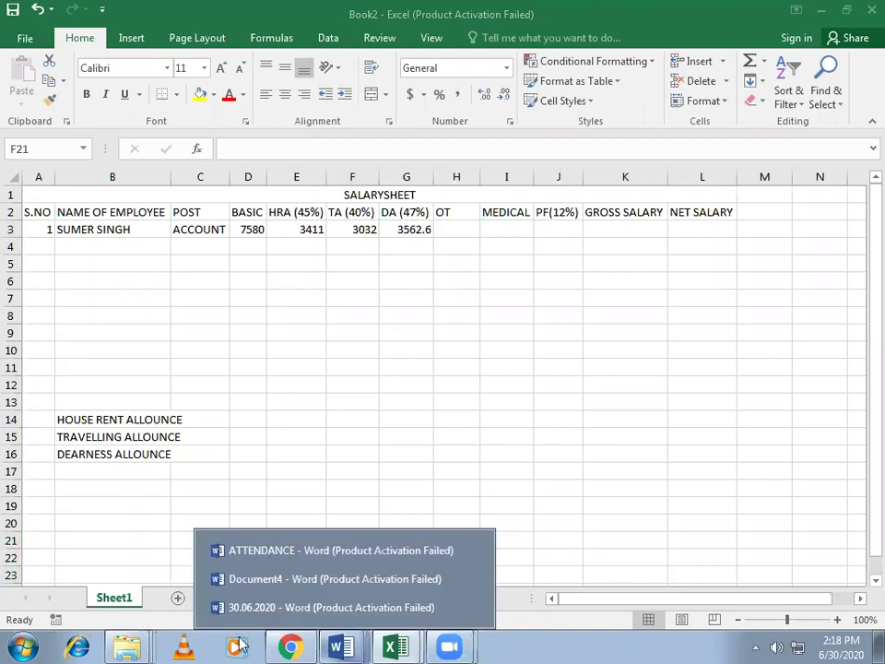
{"action": "mouse_move", "coordinate": [340, 646]}
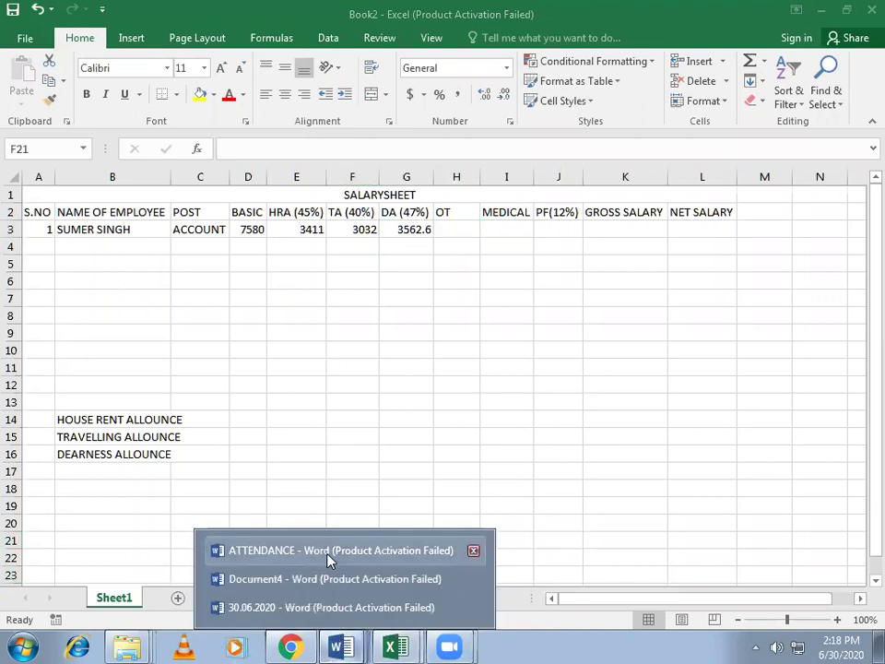
{"action": "left_click", "coordinate": [325, 608]}
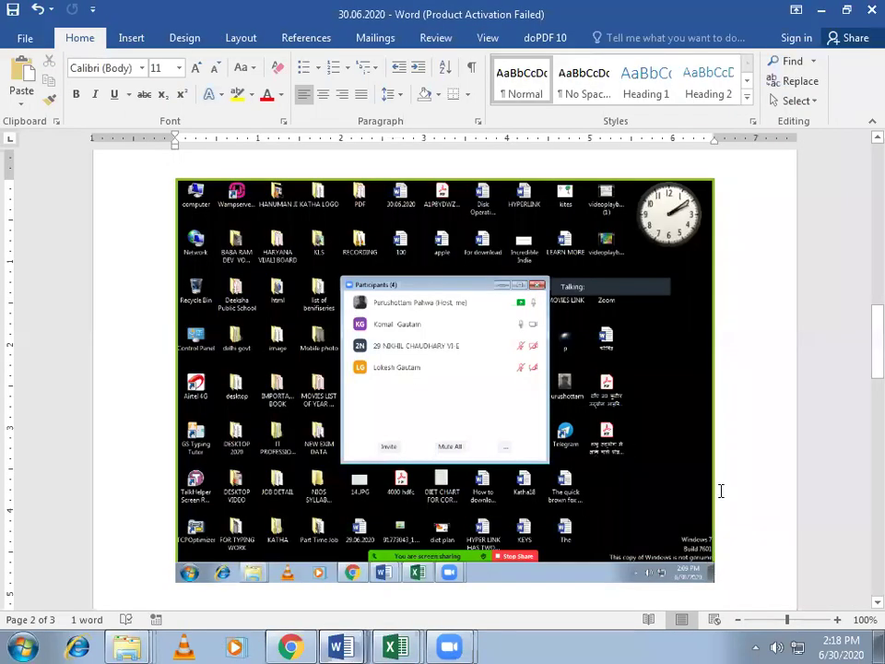
Step: Paste the salary-sheet screenshot into Word with Ctrl+V, then return to Excel
{"action": "key", "text": "ctrl+v"}
{"action": "left_click", "coordinate": [821, 10]}
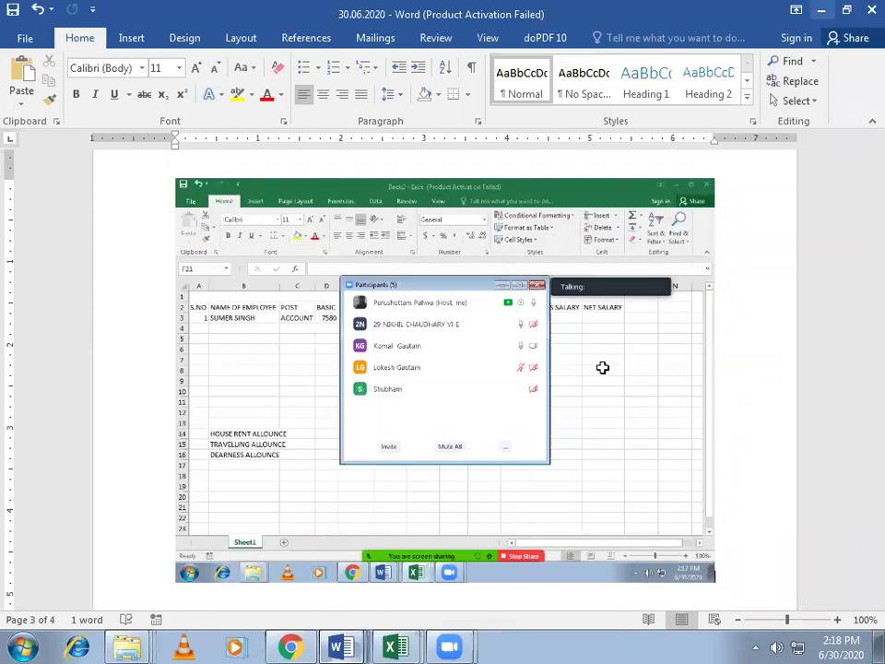
{"action": "left_click", "coordinate": [359, 232]}
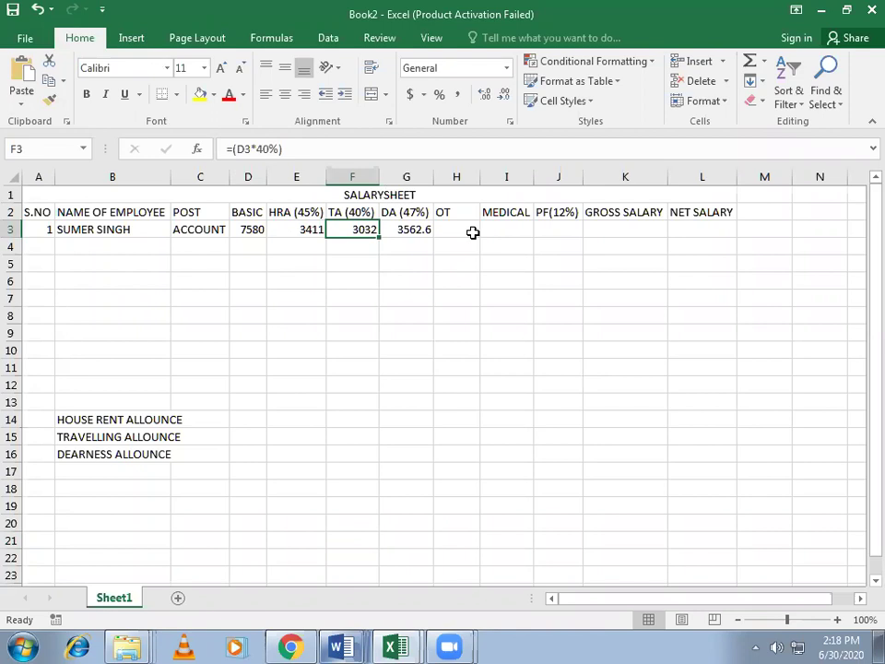
Step: Enter =(D3*5%) in I3 so MEDICAL shows 379
{"action": "left_click", "coordinate": [457, 230]}
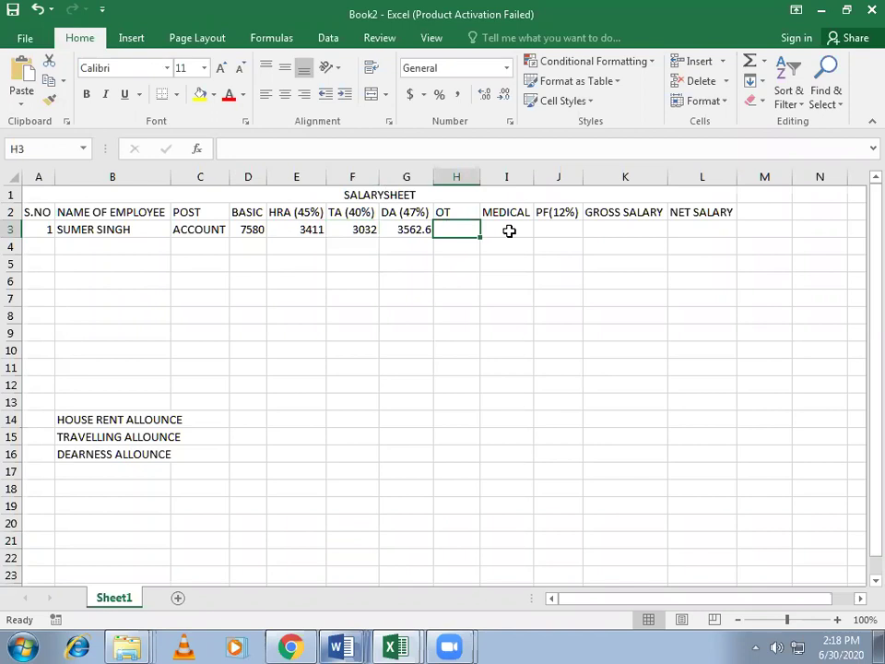
{"action": "left_click", "coordinate": [513, 231]}
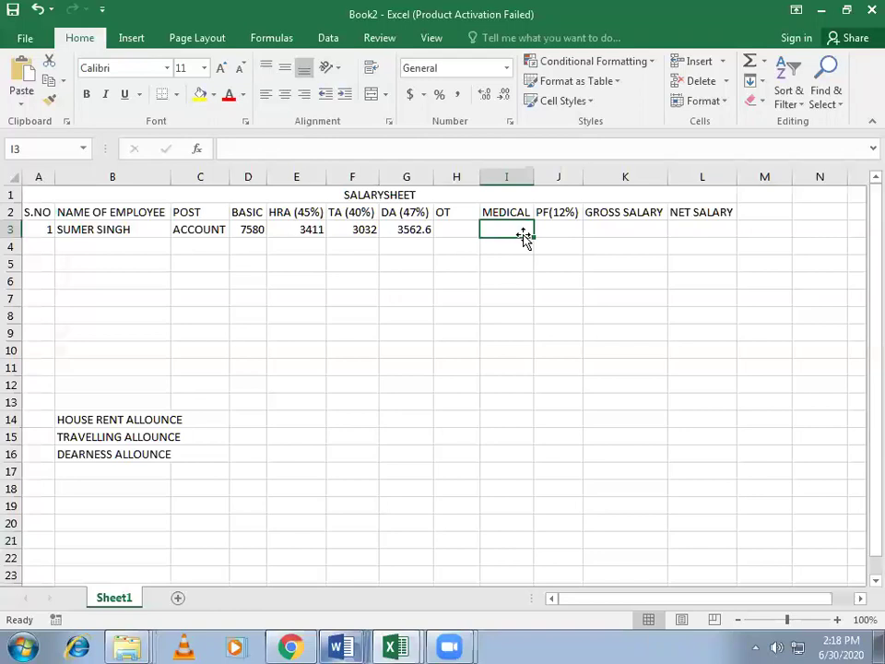
{"action": "type", "text": "="}
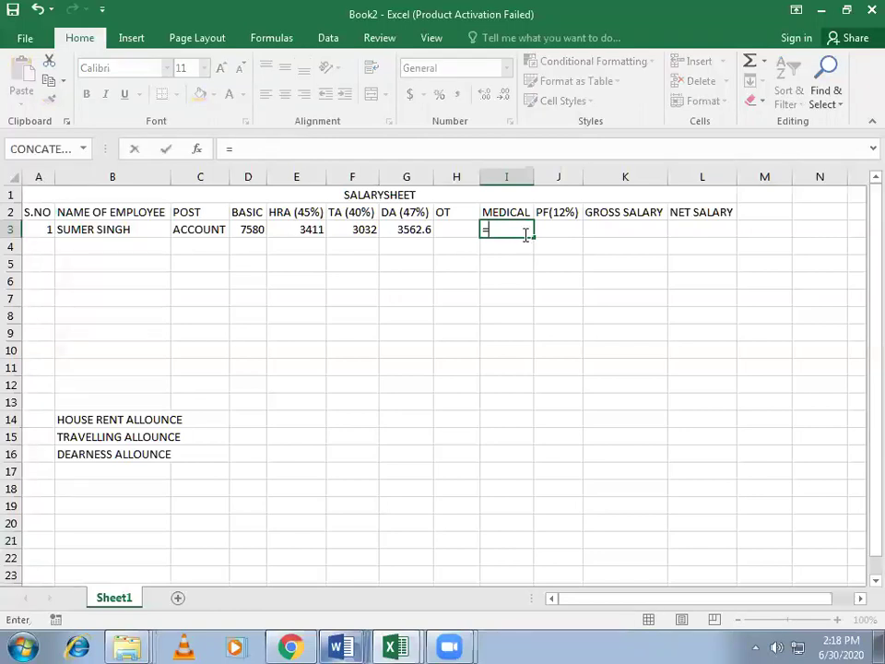
{"action": "type", "text": "("}
{"action": "left_click", "coordinate": [254, 231]}
{"action": "type", "text": "*5"}
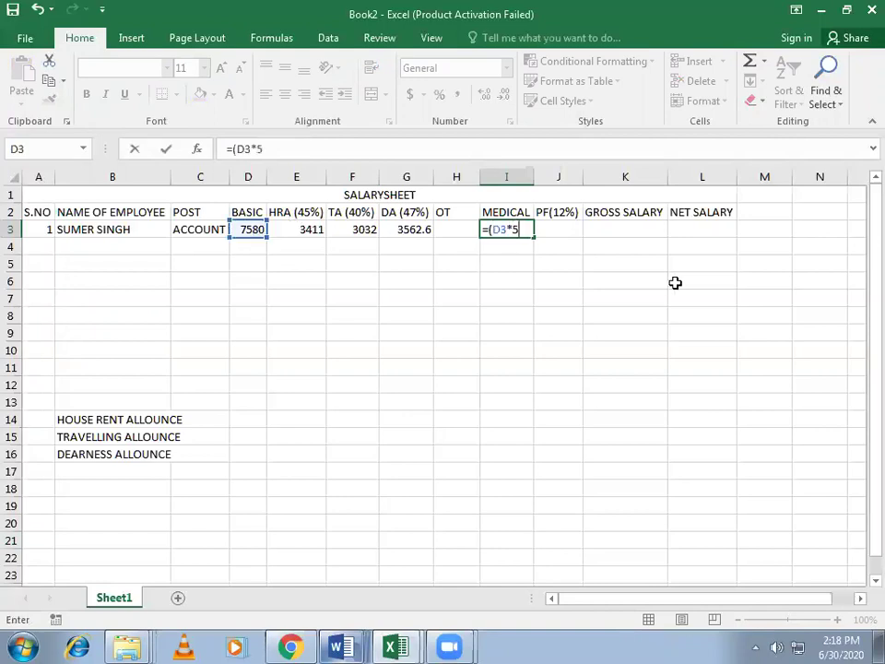
{"action": "type", "text": "%)"}
{"action": "key", "text": "Return"}
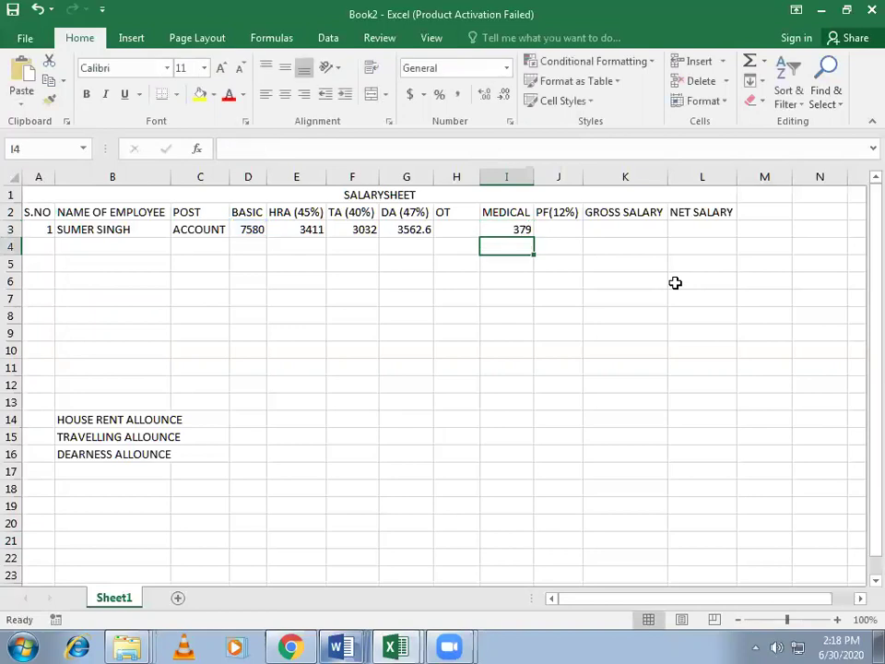
{"action": "left_click", "coordinate": [513, 230]}
Step: Enter the PF formula =(D3*12/100) in J3, giving 909.6
{"action": "left_click", "coordinate": [509, 176]}
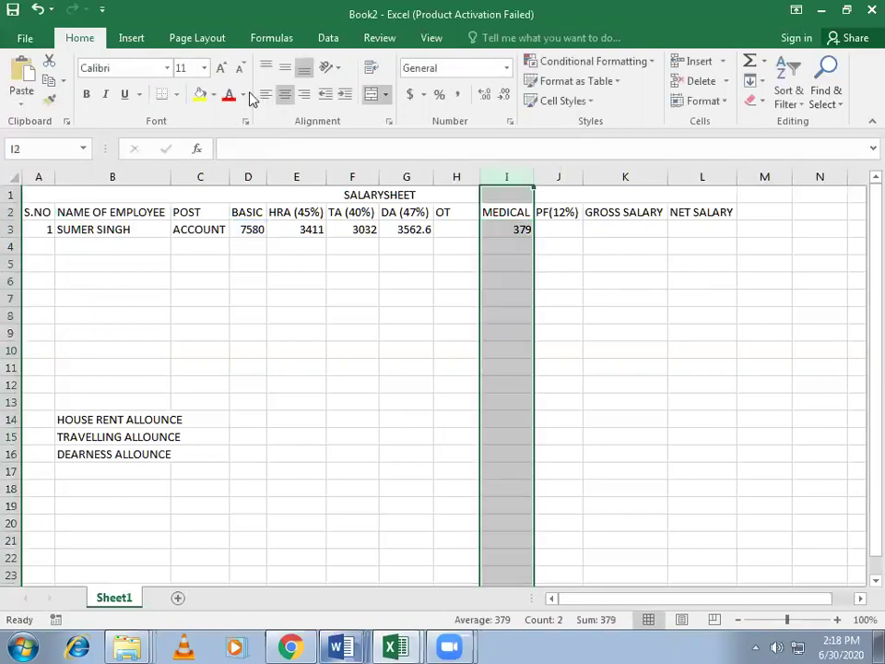
{"action": "left_click", "coordinate": [564, 228]}
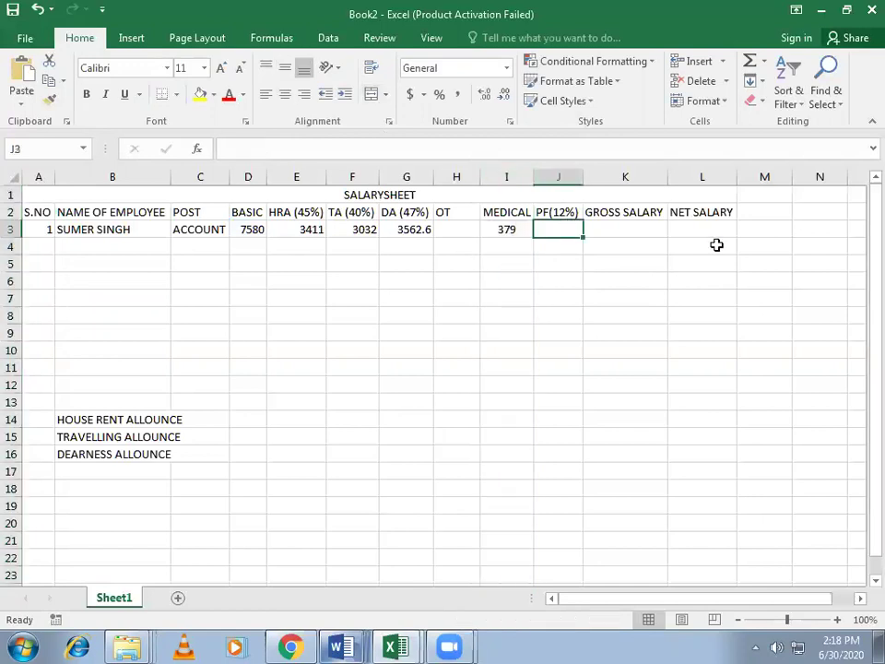
{"action": "type", "text": "=("}
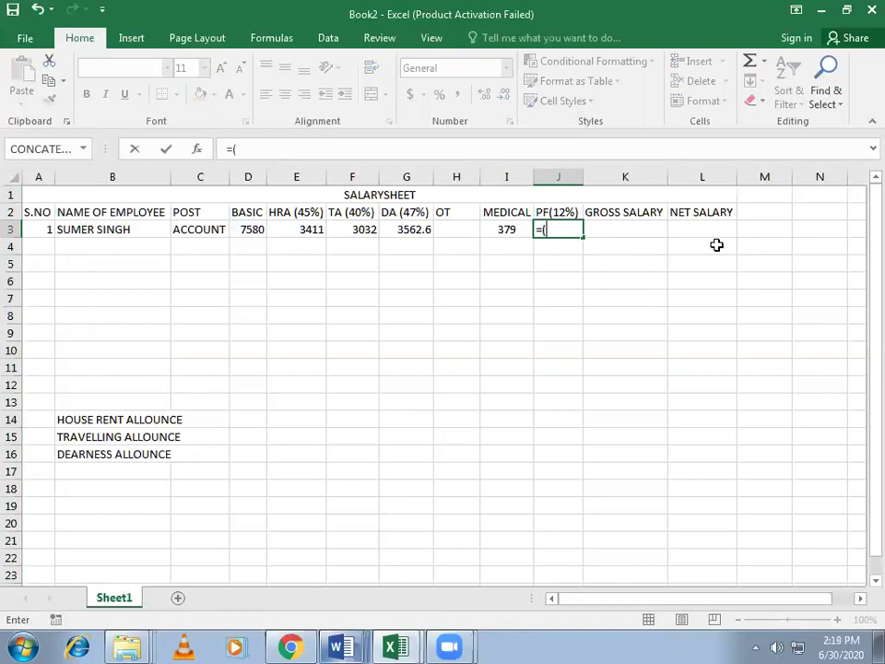
{"action": "left_click", "coordinate": [245, 230]}
{"action": "type", "text": "*12/"}
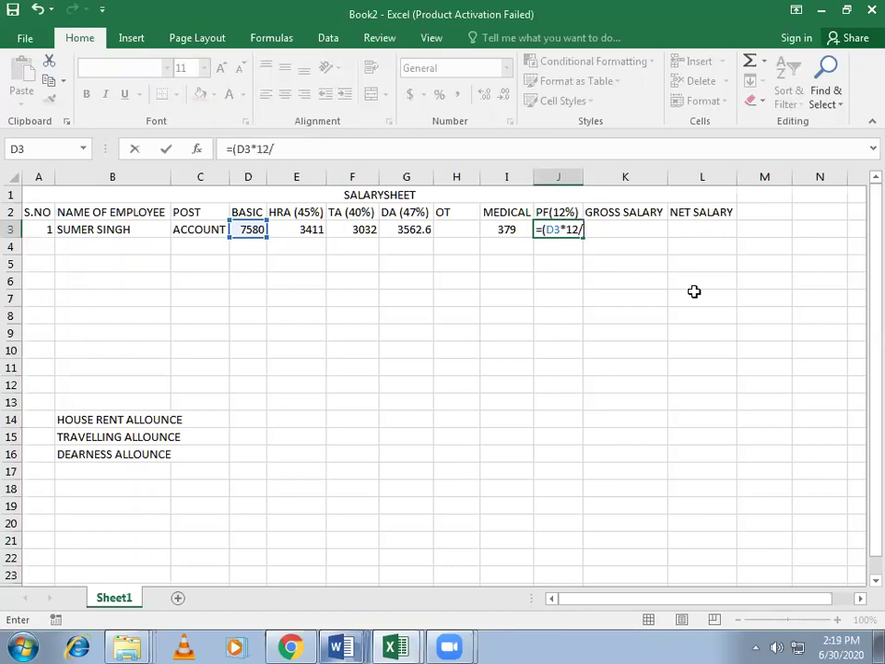
{"action": "type", "text": "100)"}
{"action": "key", "text": "Return"}
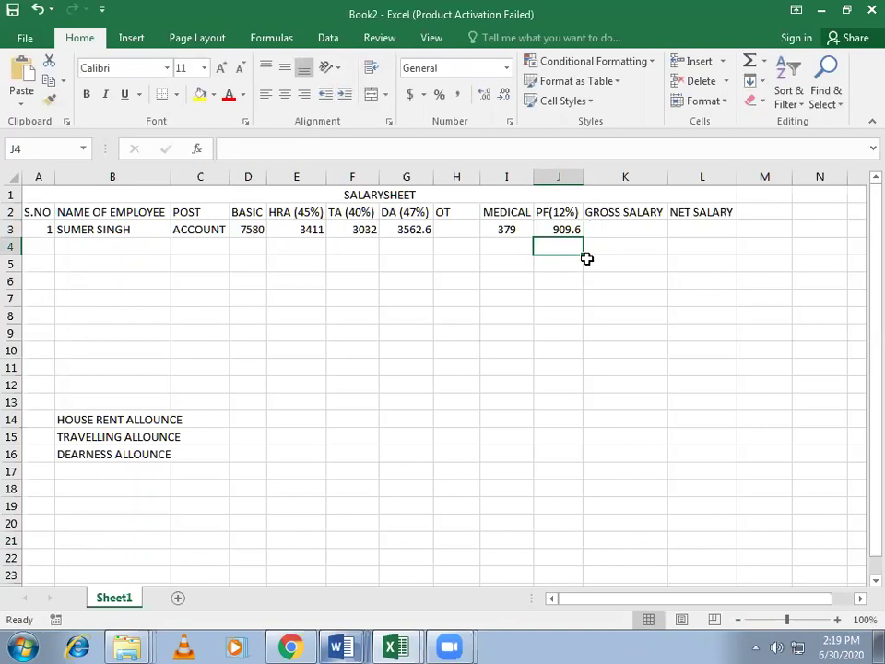
Step: Enter the trial formula =(D3*12%) in J4 as a check
{"action": "type", "text": "="}
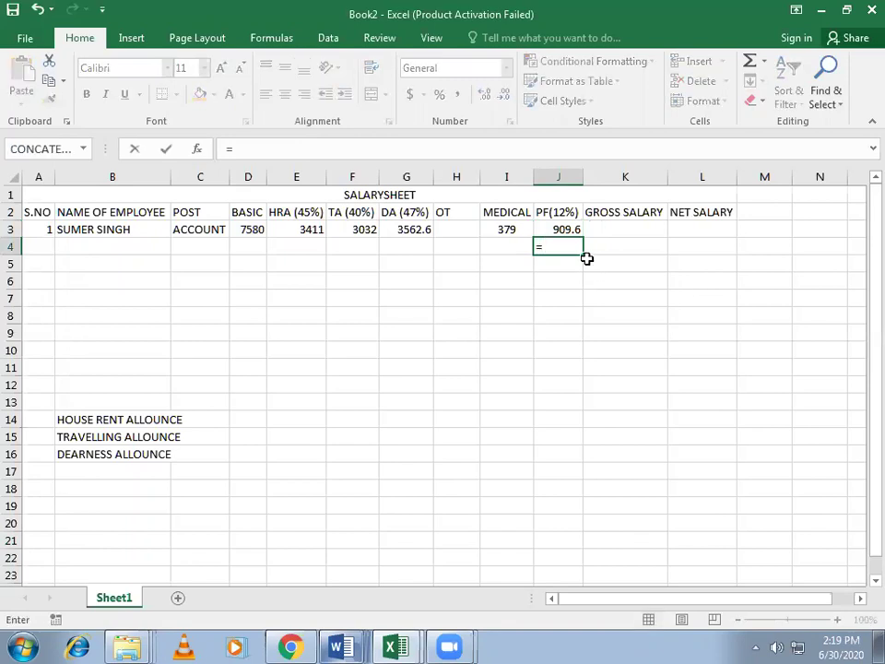
{"action": "type", "text": "("}
{"action": "left_click", "coordinate": [251, 230]}
{"action": "type", "text": "*"}
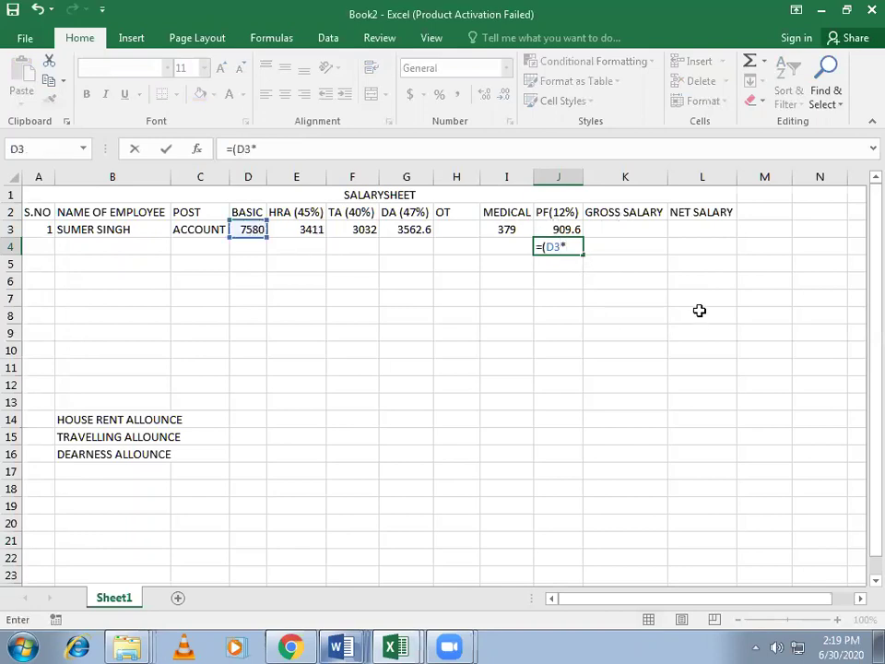
{"action": "type", "text": "12%"}
{"action": "key", "text": "Return"}
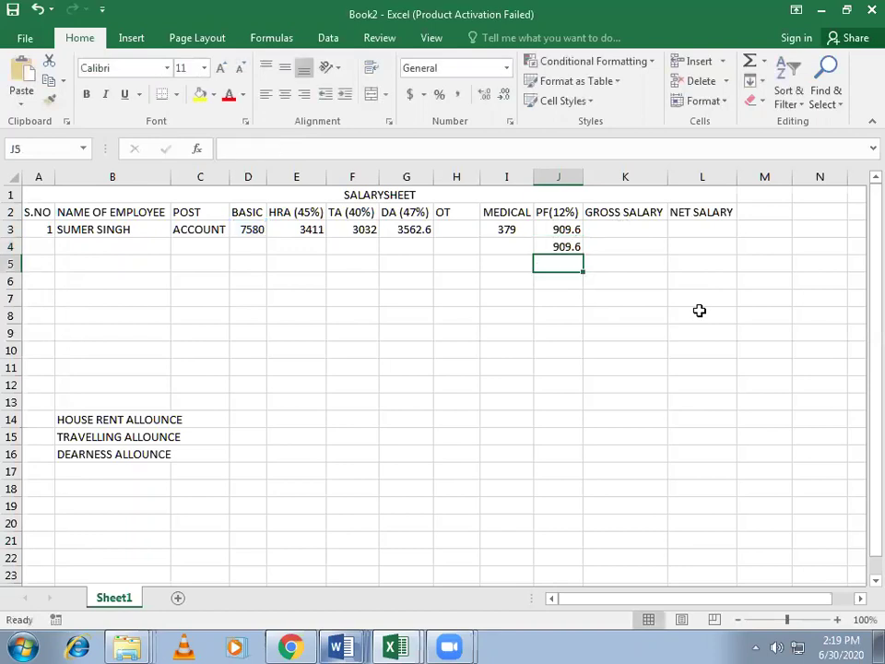
Step: Compare the trial result with J3's PF formula at 130% zoom, then clear J4
{"action": "left_click", "coordinate": [559, 229]}
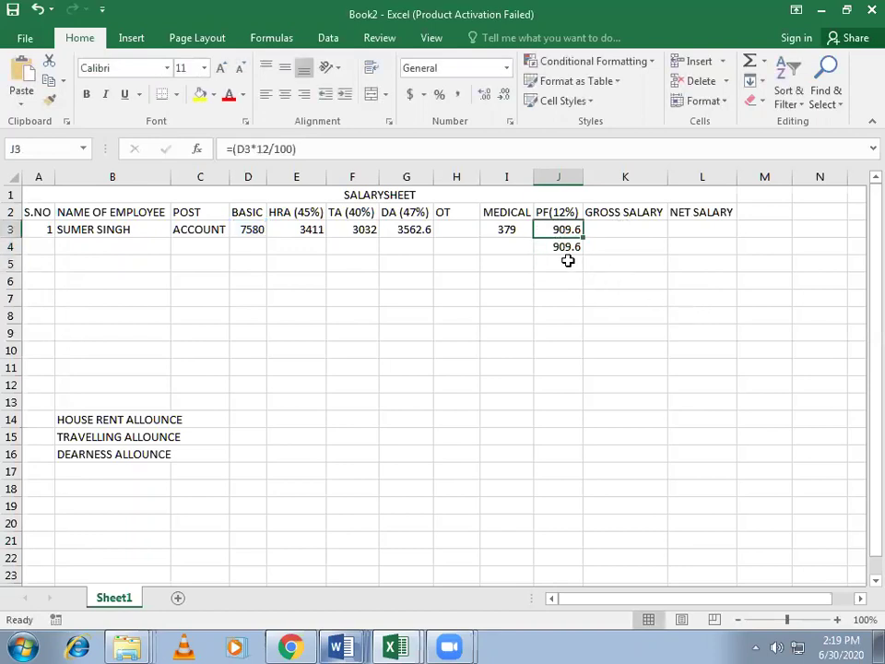
{"action": "left_click", "coordinate": [567, 247]}
{"action": "left_click", "coordinate": [562, 231]}
{"action": "left_click", "coordinate": [839, 620]}
{"action": "left_click", "coordinate": [839, 620]}
{"action": "left_click", "coordinate": [838, 620]}
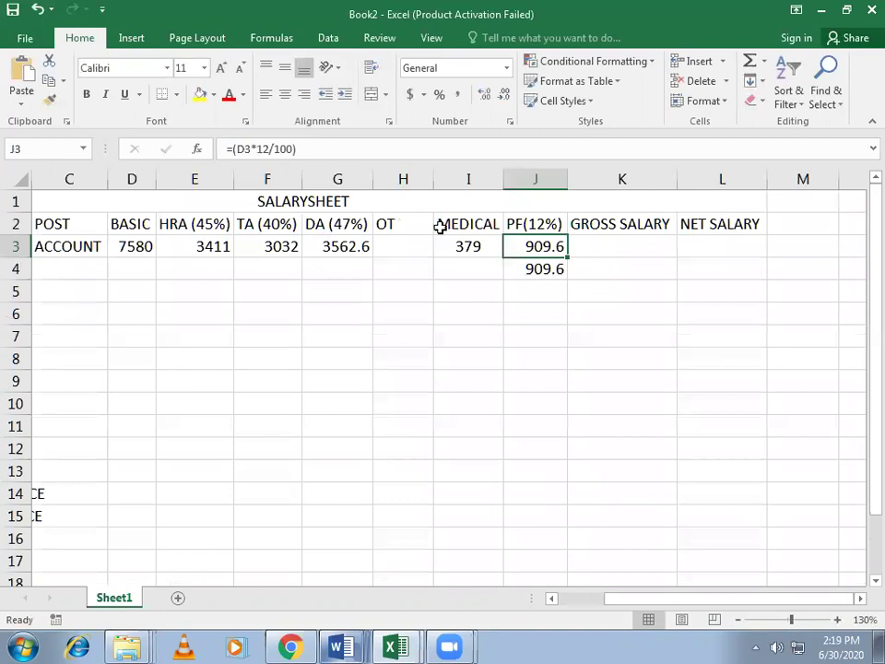
{"action": "left_click", "coordinate": [545, 269]}
{"action": "key", "text": "Delete"}
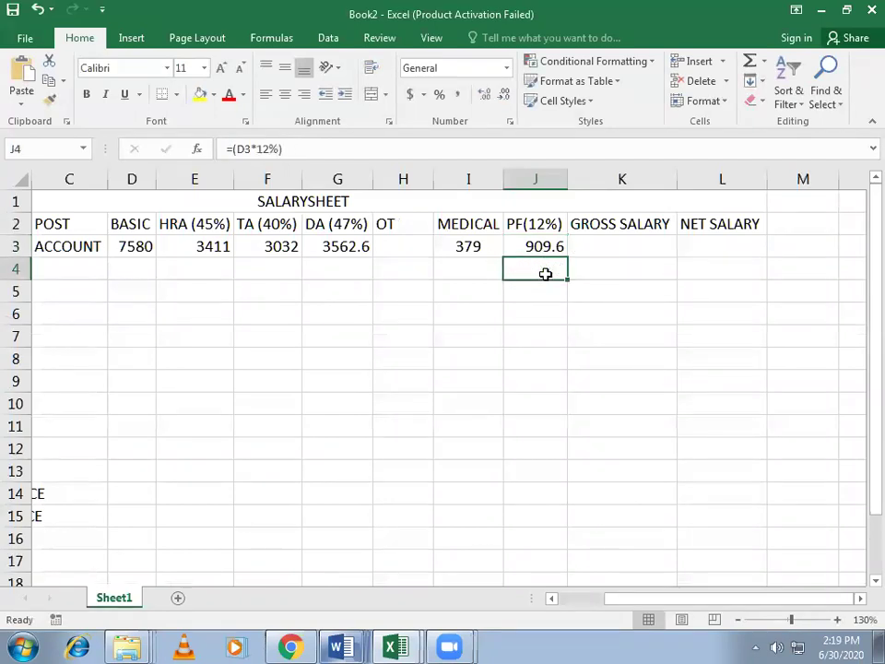
Step: Enter the OT formula =(D3/30/8*23) in H3, correcting 24 hours to 23
{"action": "left_click", "coordinate": [401, 246]}
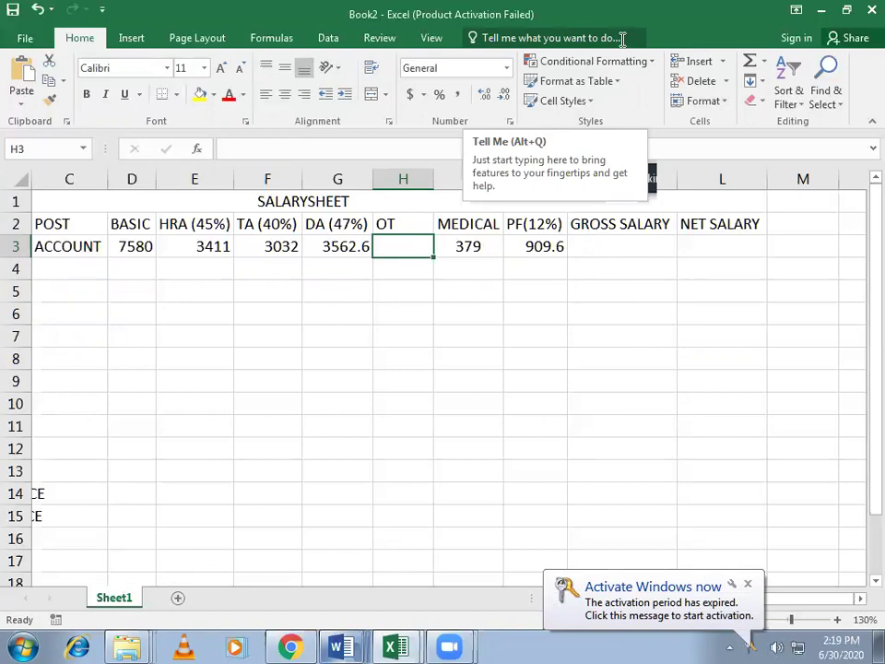
{"action": "type", "text": "="}
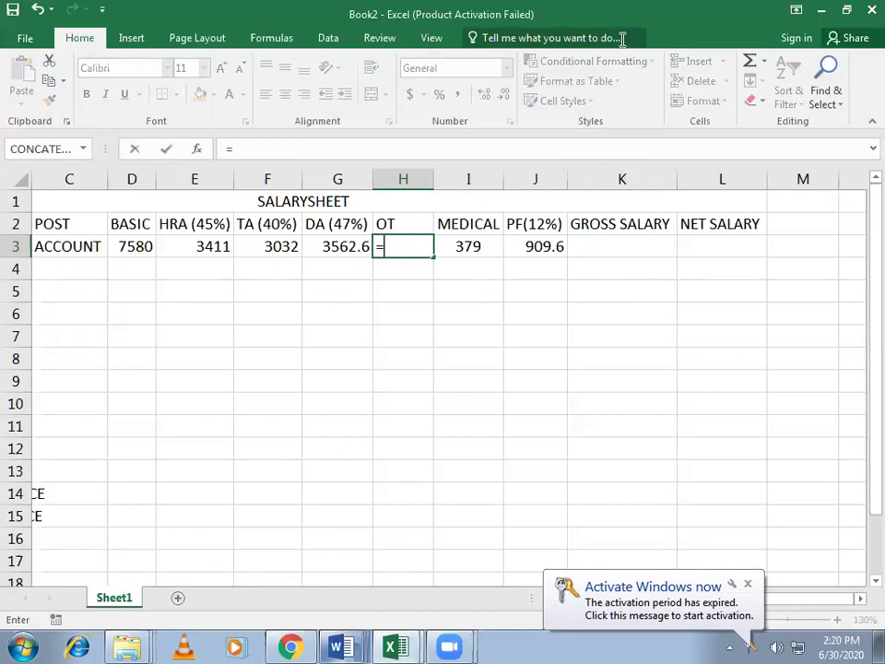
{"action": "key", "text": "Left"}
{"action": "key", "text": "Left"}
{"action": "key", "text": "Left"}
{"action": "key", "text": "Left"}
{"action": "type", "text": "/"}
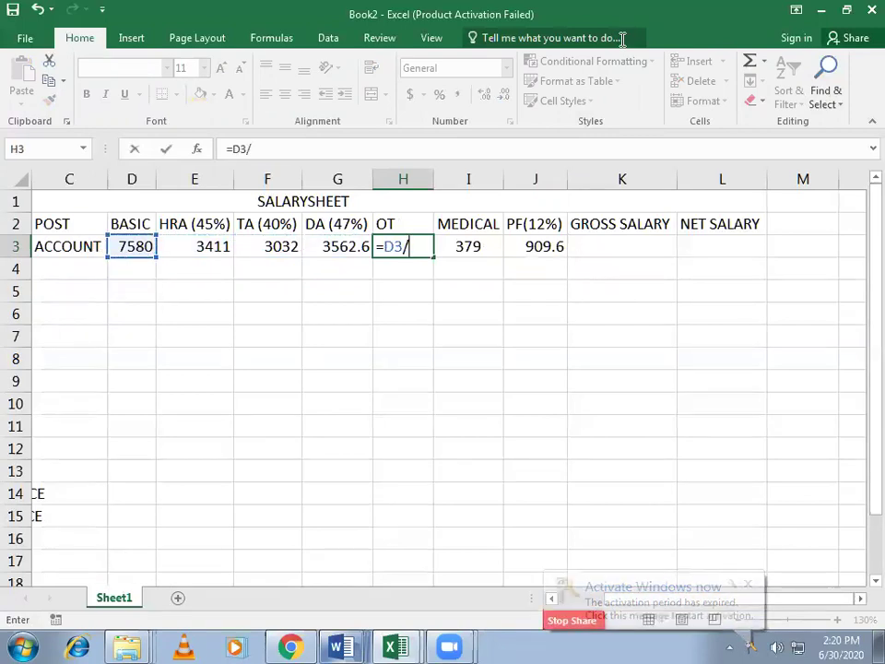
{"action": "type", "text": "30"}
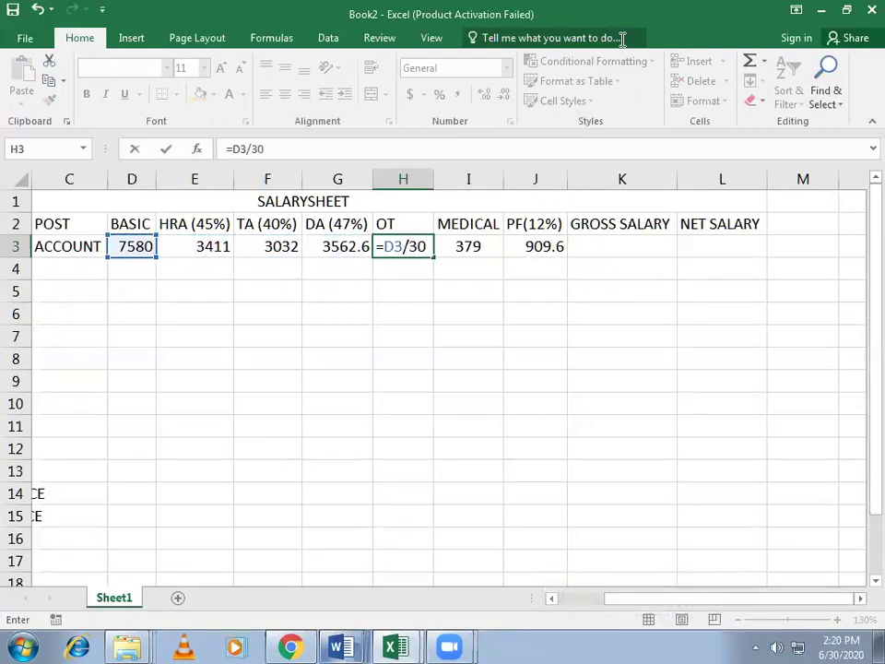
{"action": "type", "text": "/8*24"}
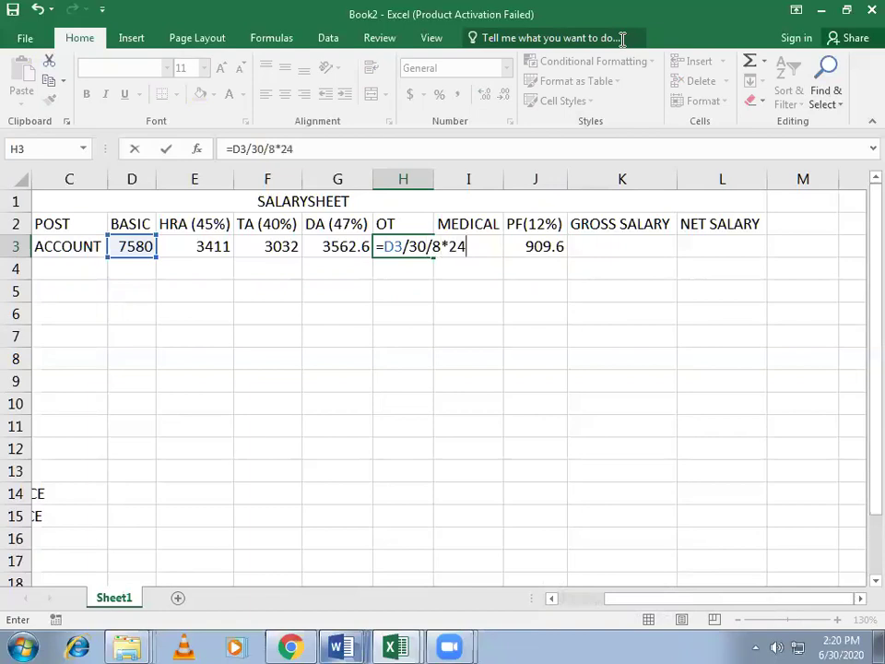
{"action": "type", "text": ")"}
{"action": "key", "text": "Left"}
{"action": "key", "text": "Left"}
{"action": "key", "text": "Left"}
{"action": "key", "text": "Left"}
{"action": "key", "text": "Left"}
{"action": "key", "text": "Left"}
{"action": "key", "text": "Left"}
{"action": "key", "text": "Left"}
{"action": "key", "text": "Left"}
{"action": "key", "text": "Left"}
{"action": "key", "text": "Left"}
{"action": "type", "text": "("}
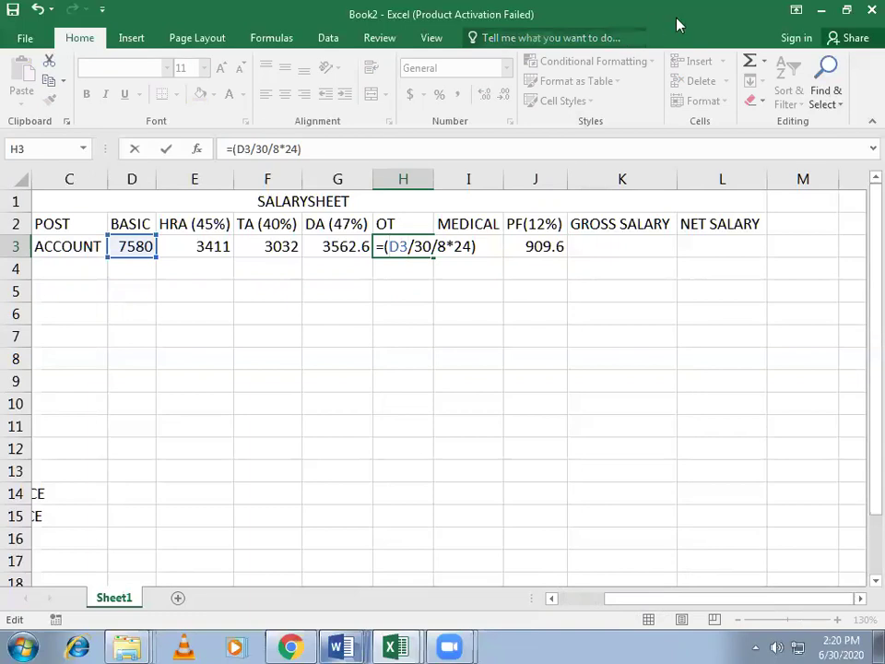
{"action": "key", "text": "BackSpace"}
{"action": "type", "text": "3"}
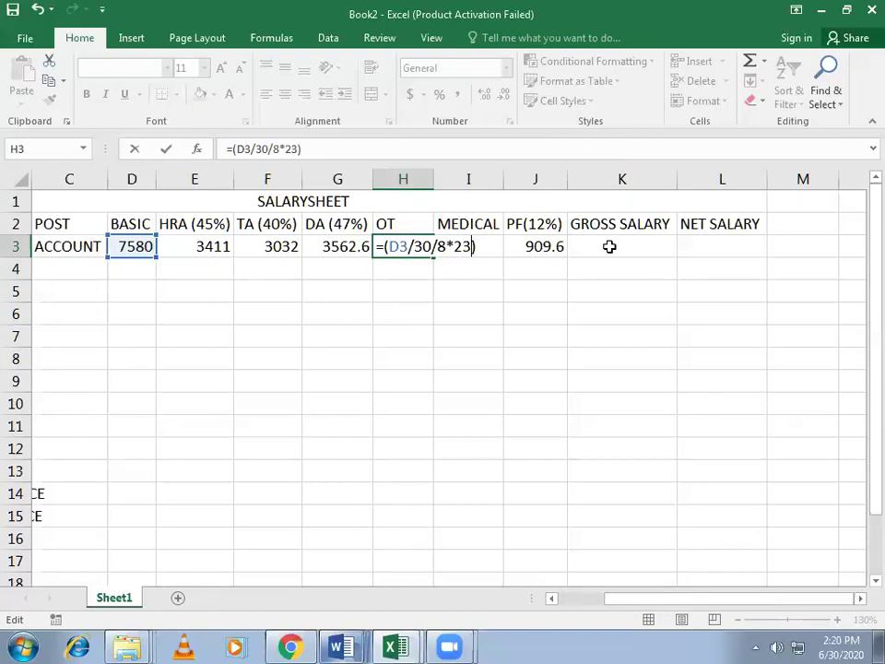
{"action": "key", "text": "Return"}
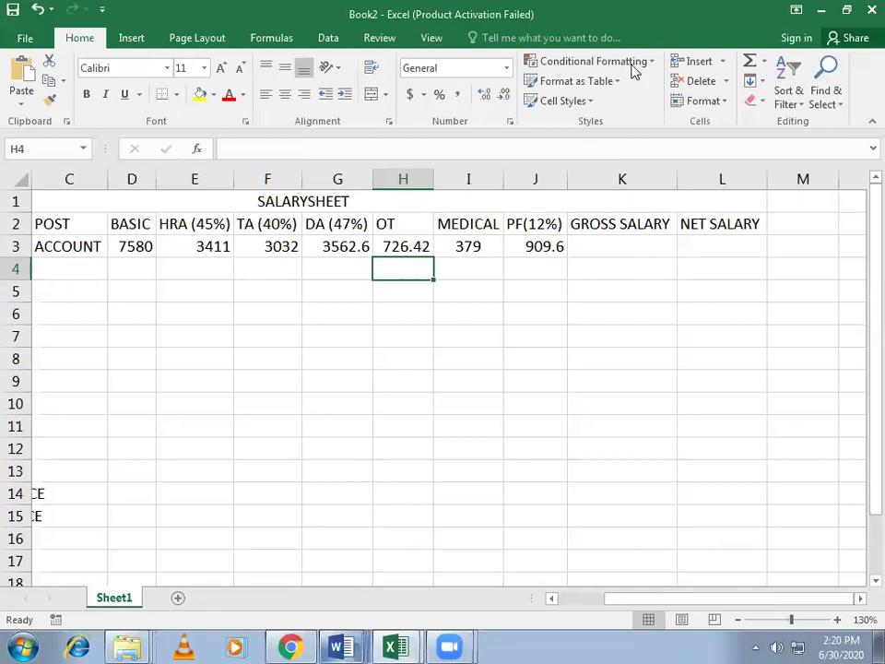
Step: AutoSum gross salary in K3 to 19600.62, shown with two decimals
{"action": "left_click", "coordinate": [622, 246]}
{"action": "left_click", "coordinate": [750, 62]}
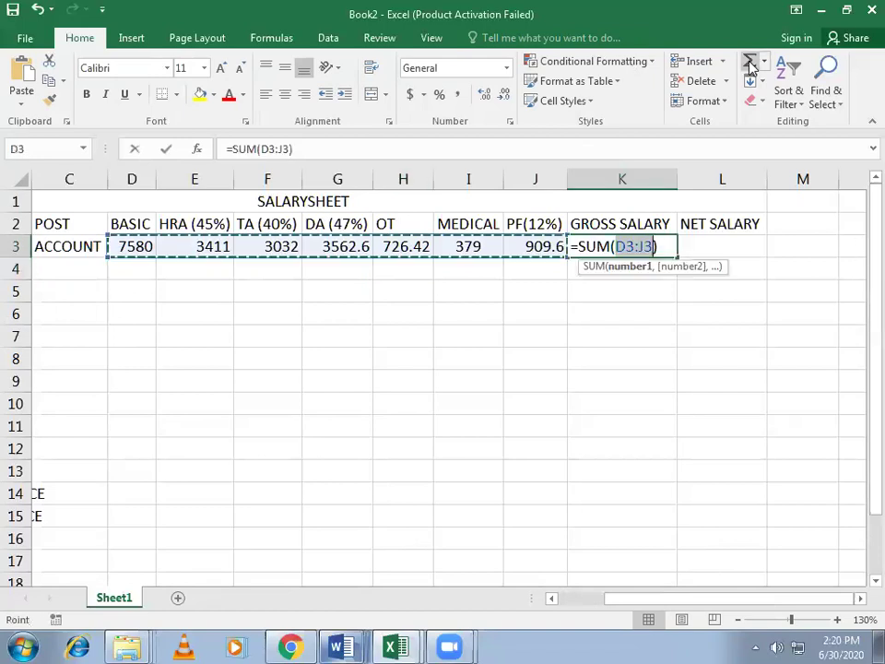
{"action": "key", "text": "Return"}
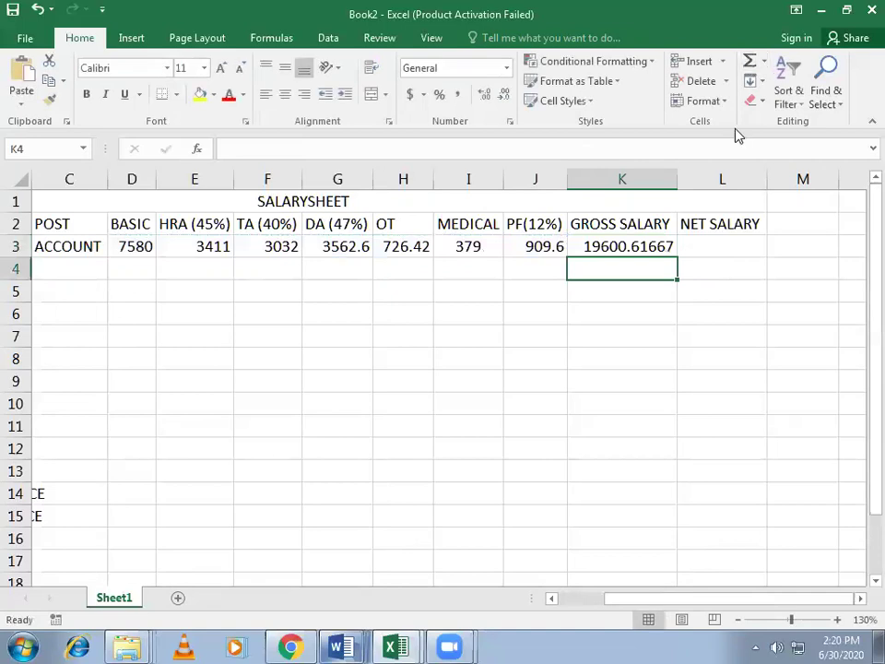
{"action": "key", "text": "Up"}
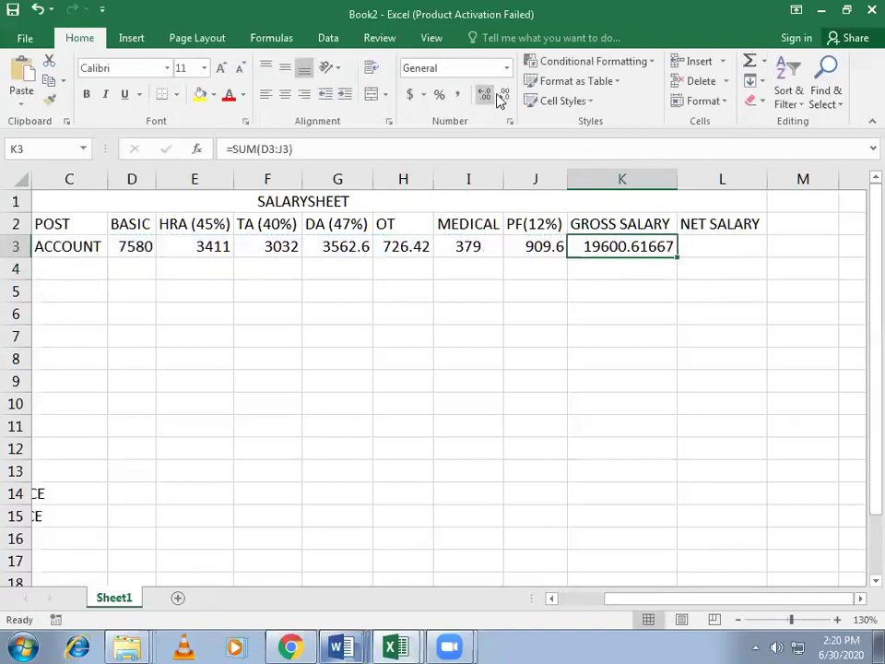
{"action": "left_click", "coordinate": [486, 95]}
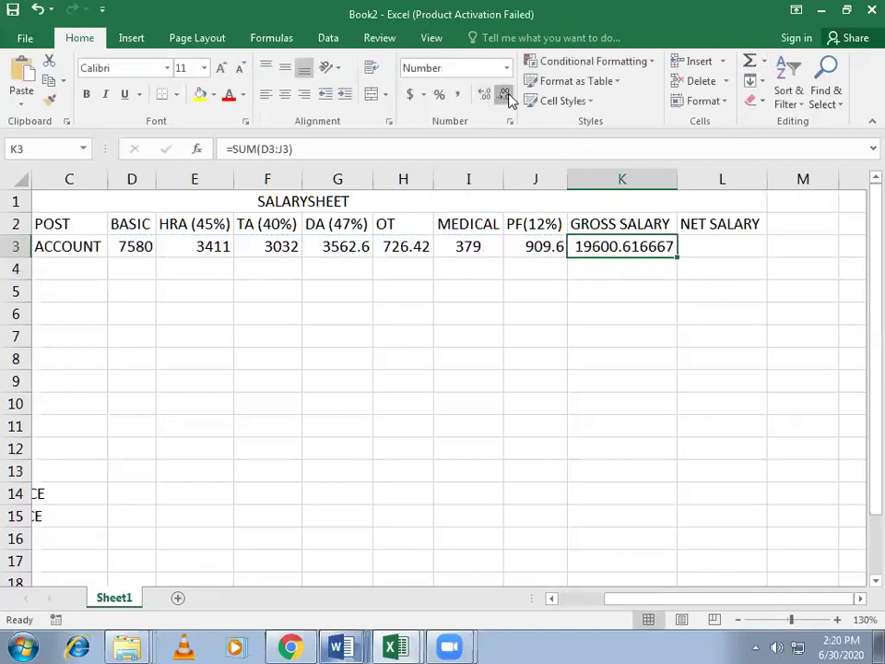
{"action": "left_click", "coordinate": [507, 96]}
{"action": "left_click", "coordinate": [507, 96]}
{"action": "left_click", "coordinate": [506, 96]}
{"action": "left_click", "coordinate": [506, 96]}
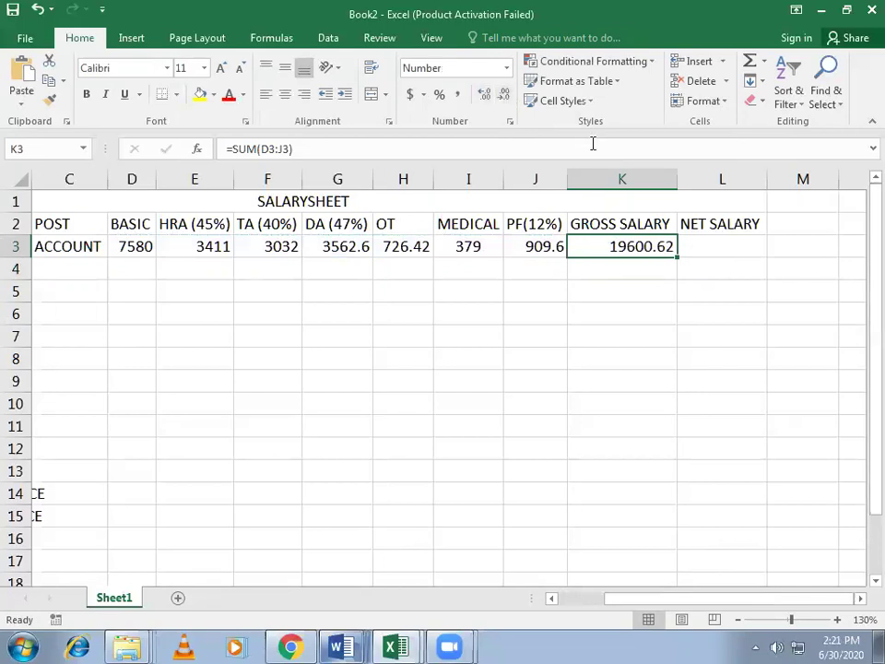
Step: Enter net salary =(K3-SUM(I3:J3)) in L3, accepting Excel's bracket correction
{"action": "key", "text": "Right"}
{"action": "left_click", "coordinate": [614, 247]}
{"action": "left_click", "coordinate": [705, 250]}
{"action": "type", "text": "="}
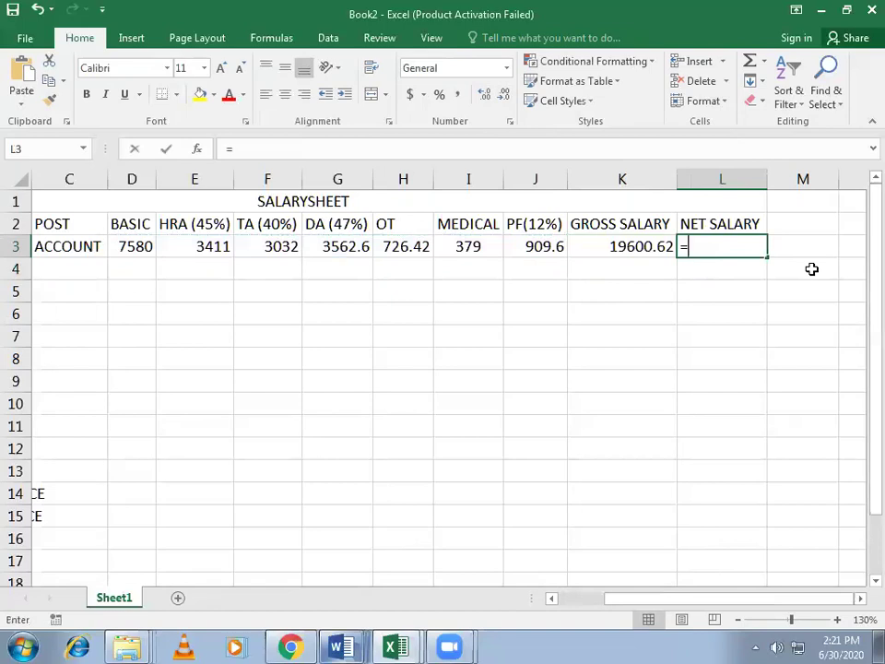
{"action": "type", "text": "("}
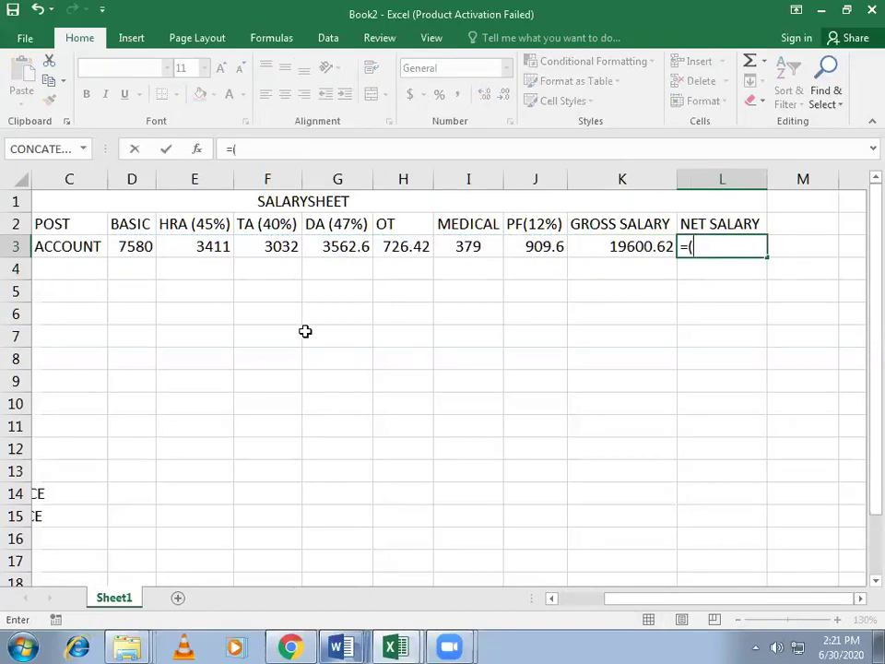
{"action": "left_click", "coordinate": [633, 247]}
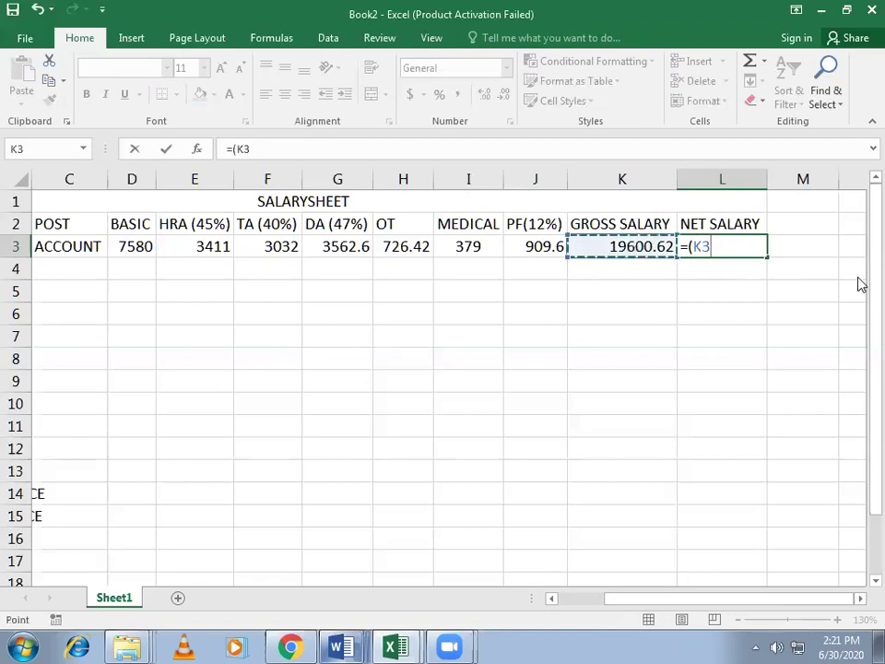
{"action": "type", "text": "-"}
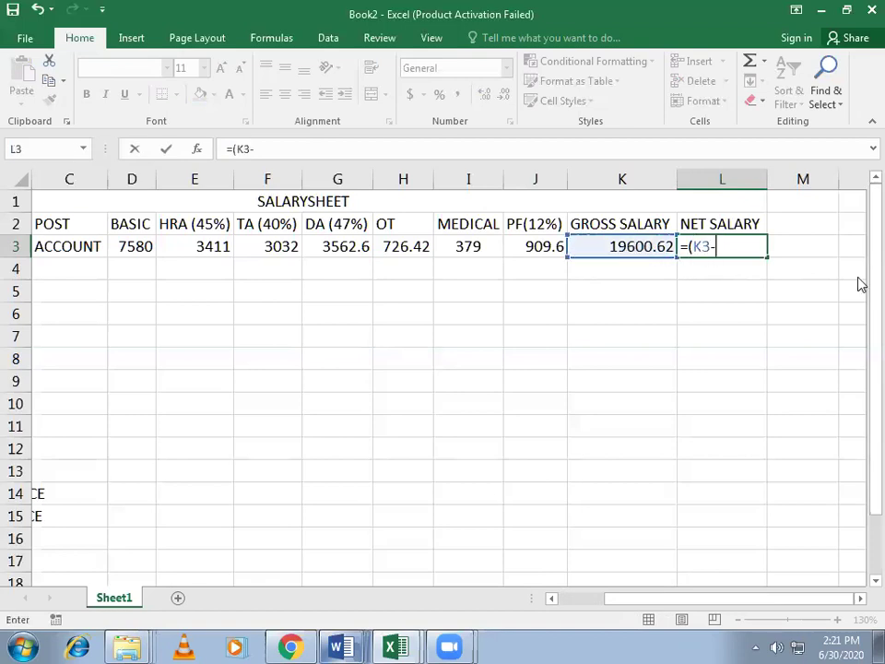
{"action": "type", "text": "SUM("}
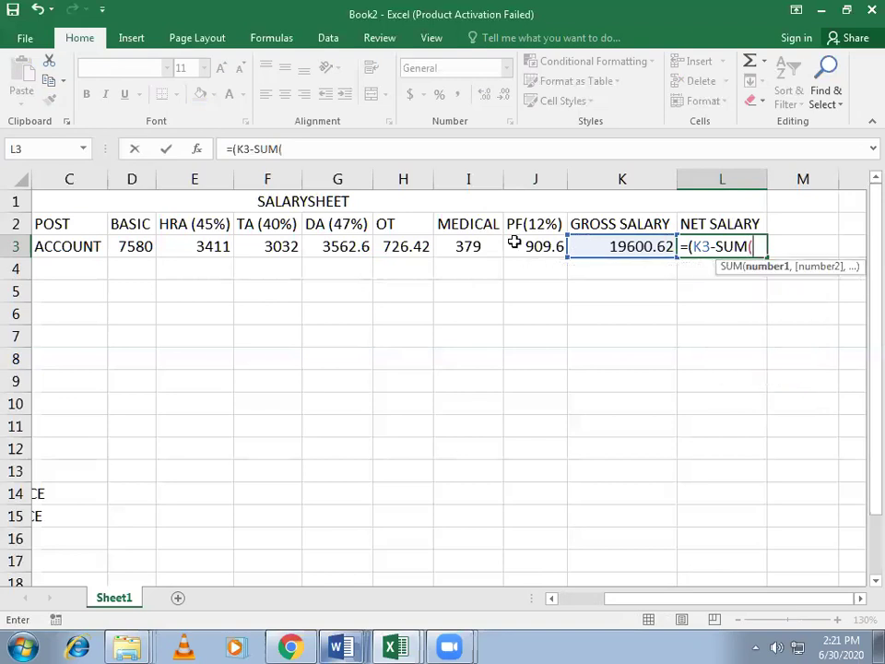
{"action": "left_click_drag", "start_coordinate": [496, 246], "coordinate": [569, 258]}
{"action": "type", "text": ")"}
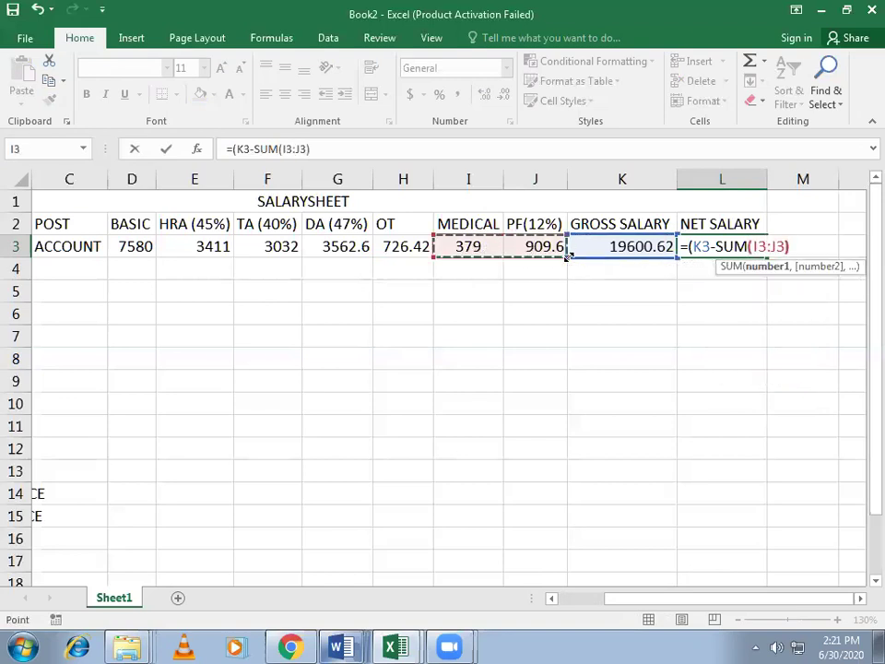
{"action": "key", "text": "Return"}
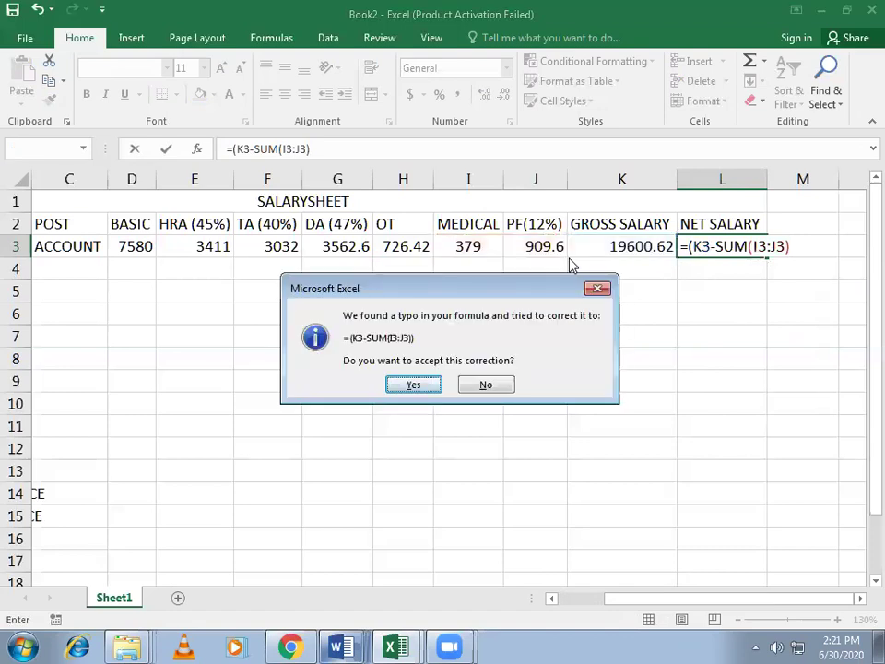
{"action": "key", "text": "Return"}
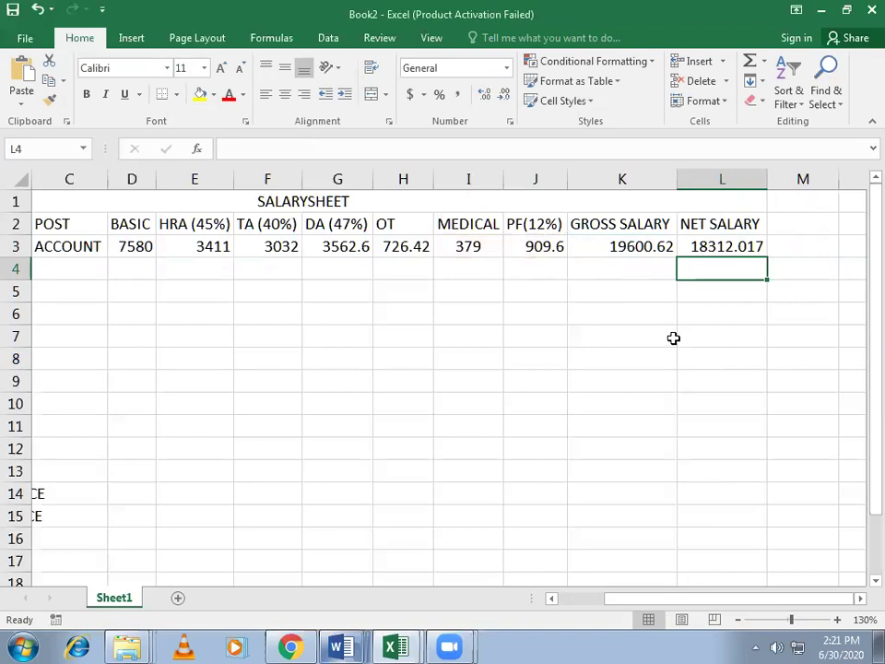
Step: Change D3's basic pay from 7580 to 10000 and autofit the BASIC column
{"action": "left_click", "coordinate": [141, 247]}
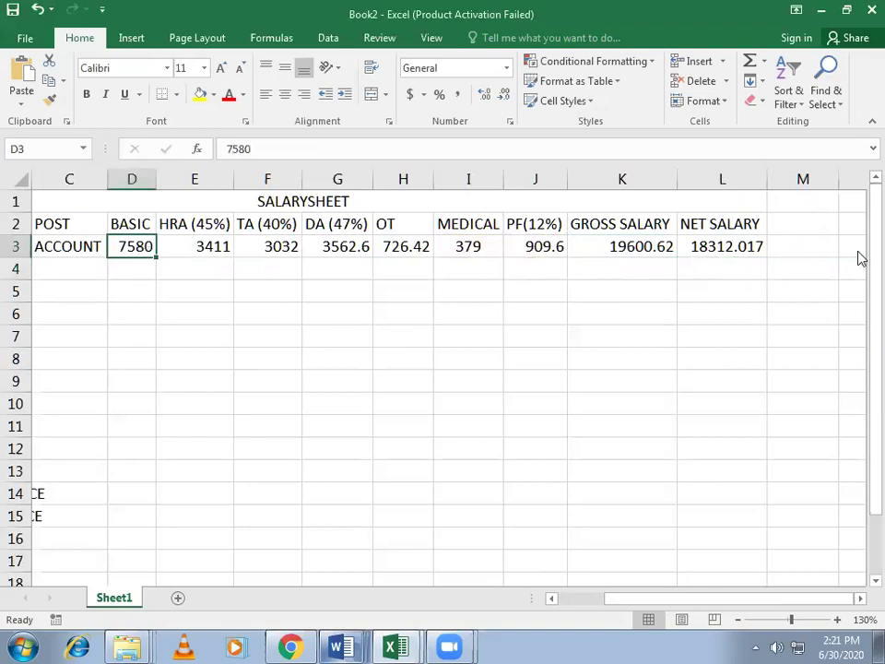
{"action": "type", "text": "10000"}
{"action": "key", "text": "Return"}
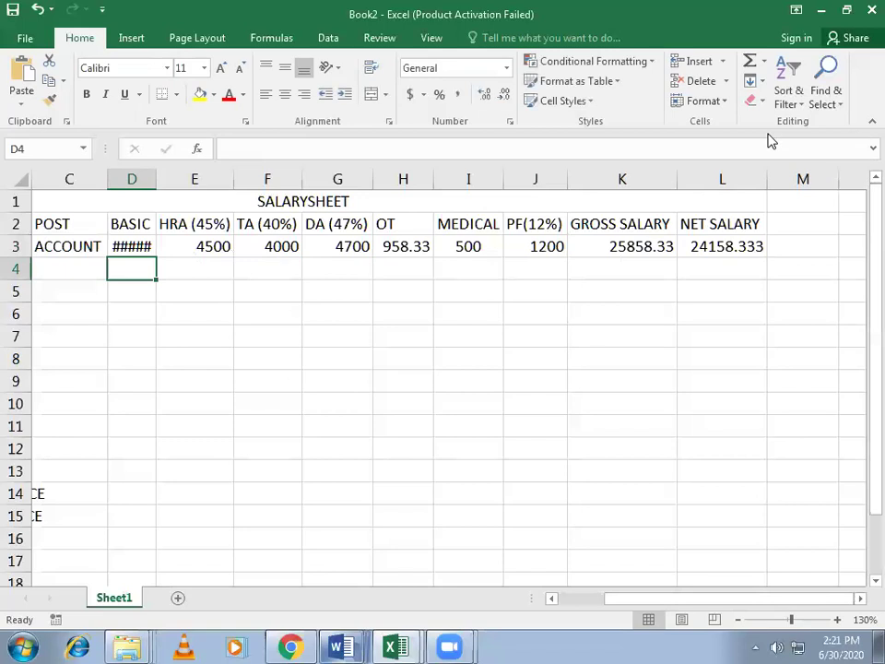
{"action": "double_click", "coordinate": [157, 178]}
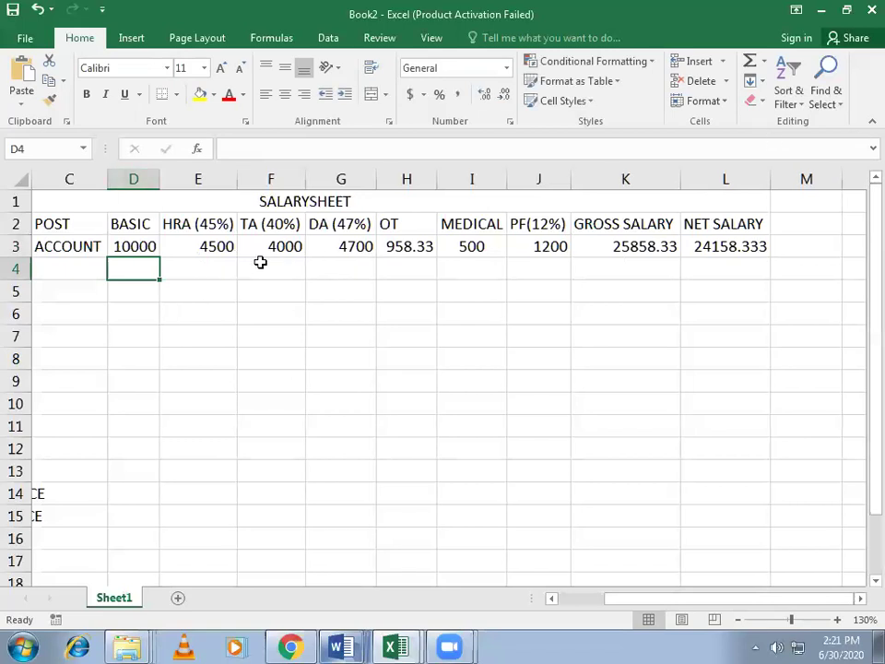
Step: Centre the contents of columns E through L
{"action": "left_click_drag", "start_coordinate": [198, 178], "coordinate": [724, 214]}
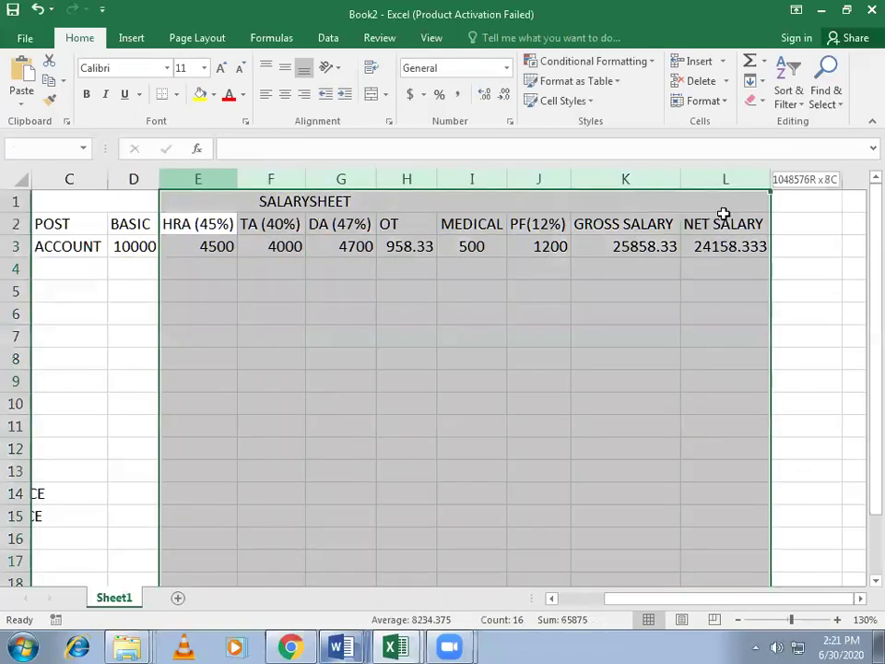
{"action": "left_click", "coordinate": [285, 94]}
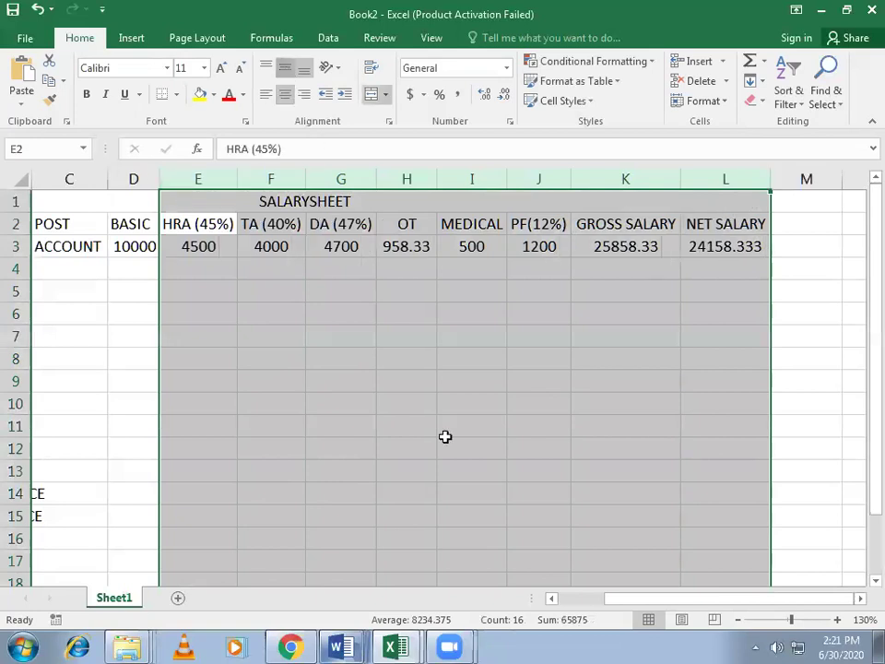
{"action": "left_click", "coordinate": [471, 469]}
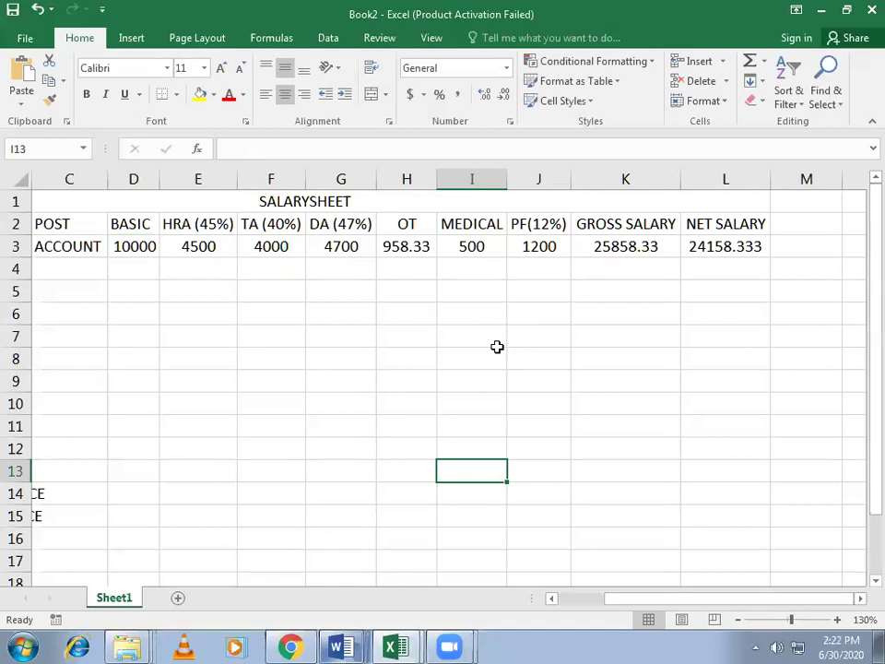
Step: Reduce the net salary in L3 to two decimals (24158.33) and scroll back to column A
{"action": "scroll", "coordinate": [568, 289], "scroll_direction": "down", "scroll_amount": 1}
{"action": "left_click_drag", "start_coordinate": [864, 356], "coordinate": [862, 220]}
{"action": "left_click", "coordinate": [725, 246]}
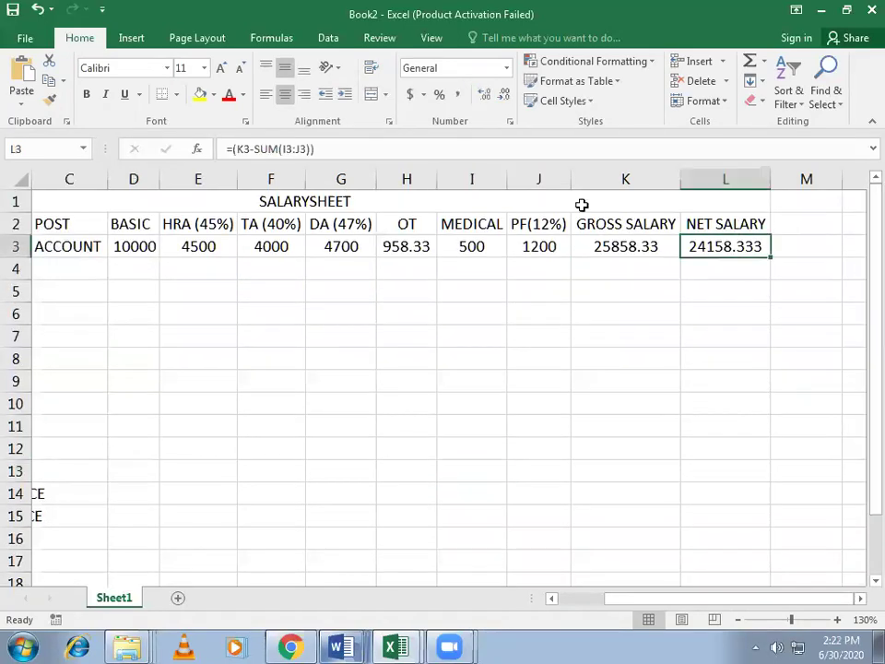
{"action": "left_click", "coordinate": [503, 86]}
{"action": "left_click", "coordinate": [742, 359]}
{"action": "left_click_drag", "start_coordinate": [731, 605], "coordinate": [707, 606]}
{"action": "left_click_drag", "start_coordinate": [609, 607], "coordinate": [752, 397]}
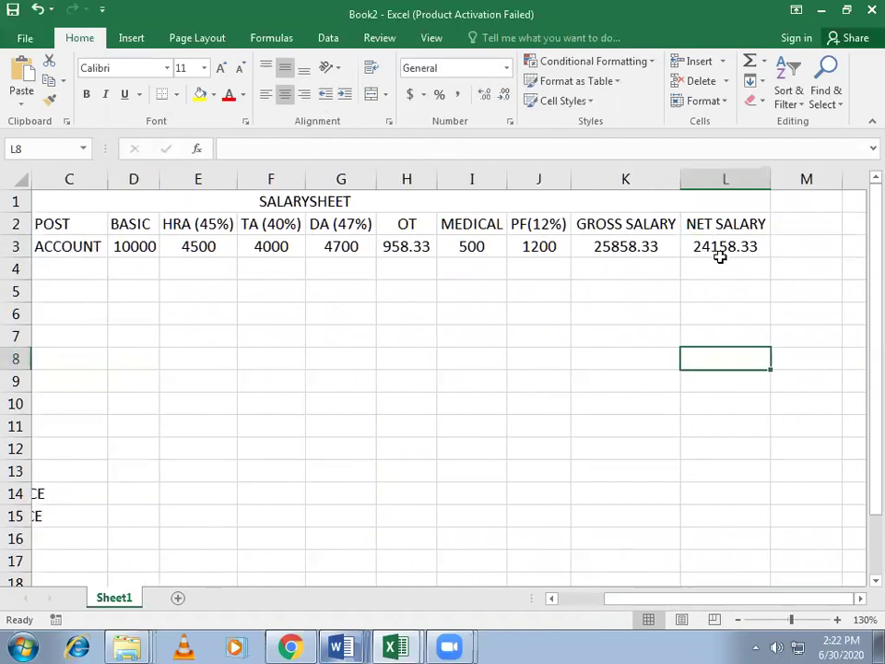
{"action": "left_click_drag", "start_coordinate": [662, 603], "coordinate": [617, 603]}
Step: Fill row 4 with S.NO 2, the second employee's name, post CLERK and basic 8450
{"action": "left_click", "coordinate": [66, 268]}
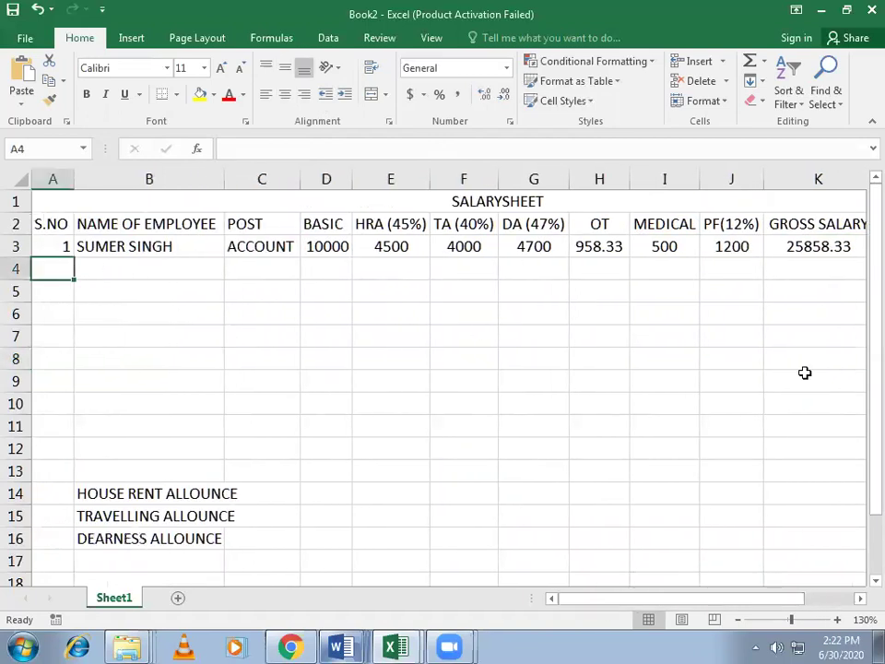
{"action": "type", "text": "2"}
{"action": "key", "text": "Tab"}
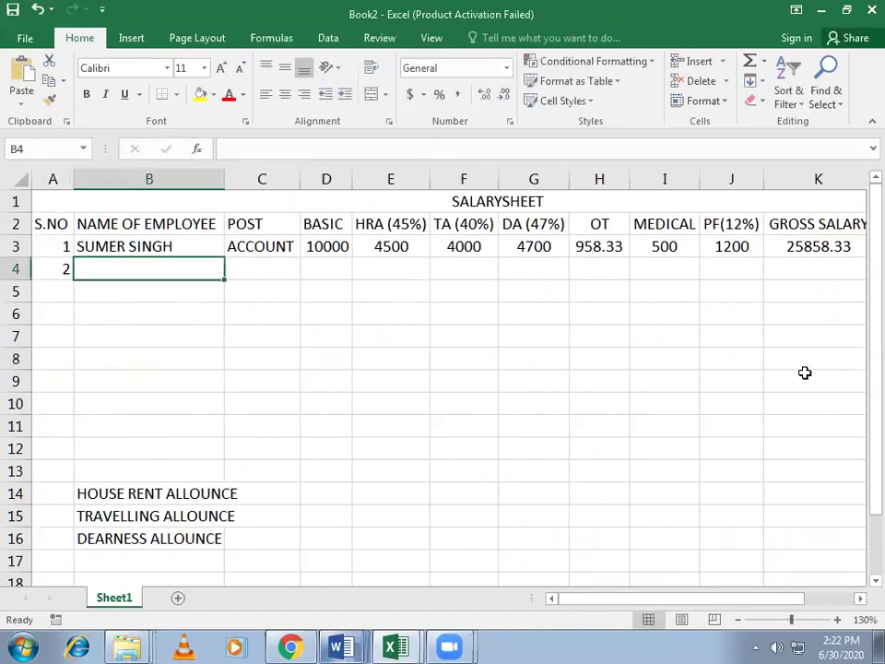
{"action": "type", "text": "A"}
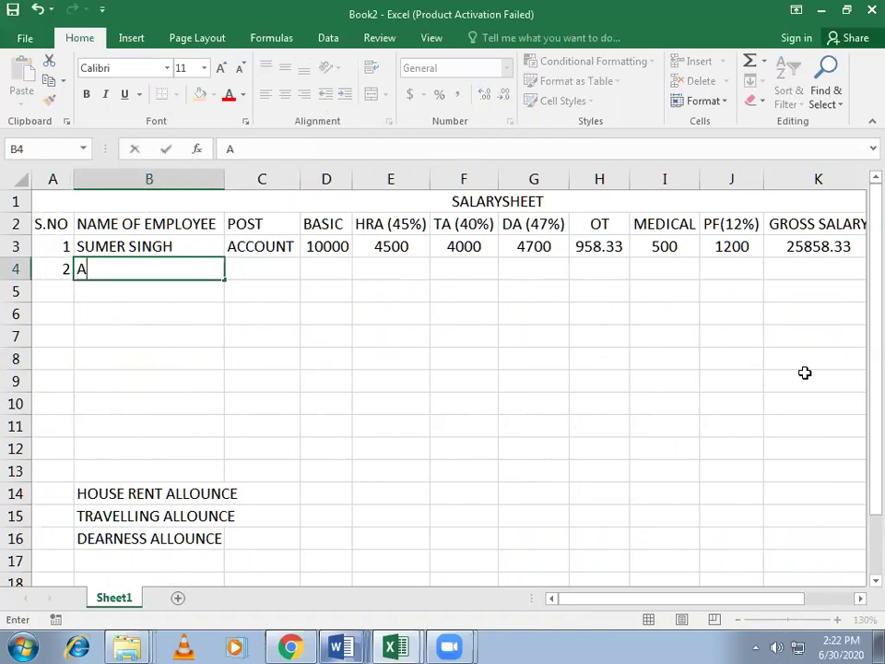
{"action": "type", "text": "NURAD"}
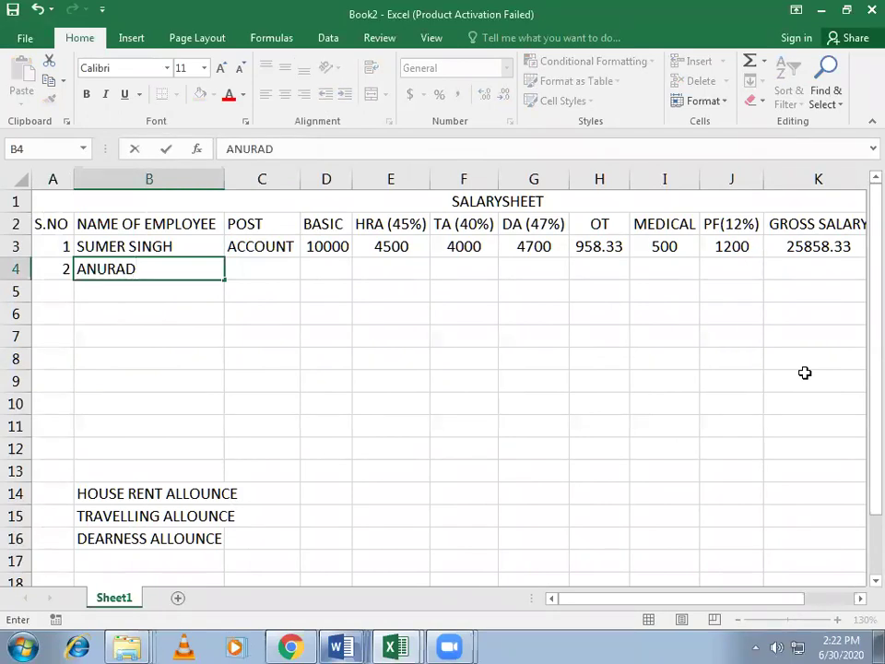
{"action": "type", "text": "HA"}
{"action": "key", "text": "Tab"}
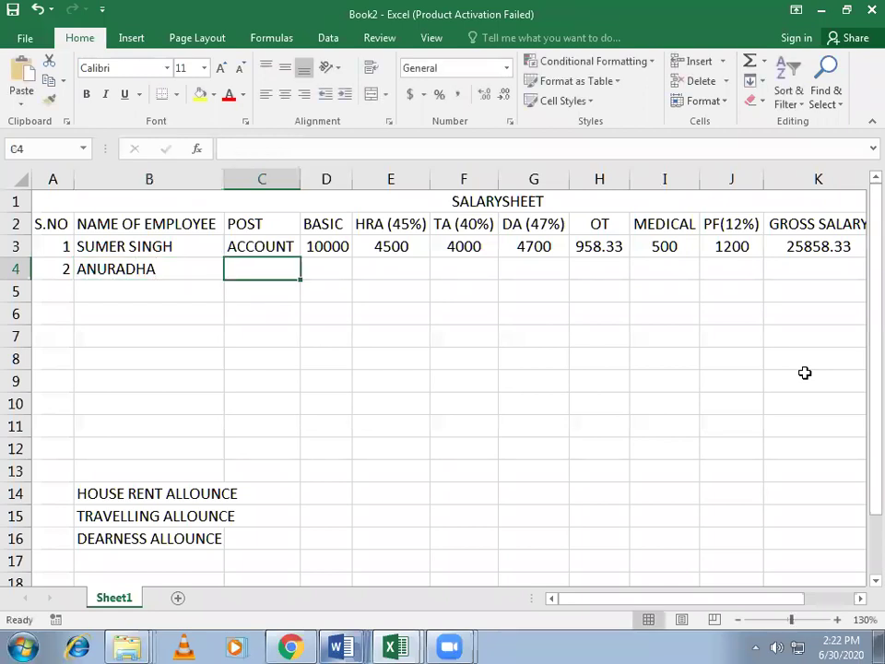
{"action": "type", "text": "CLERK"}
{"action": "key", "text": "Tab"}
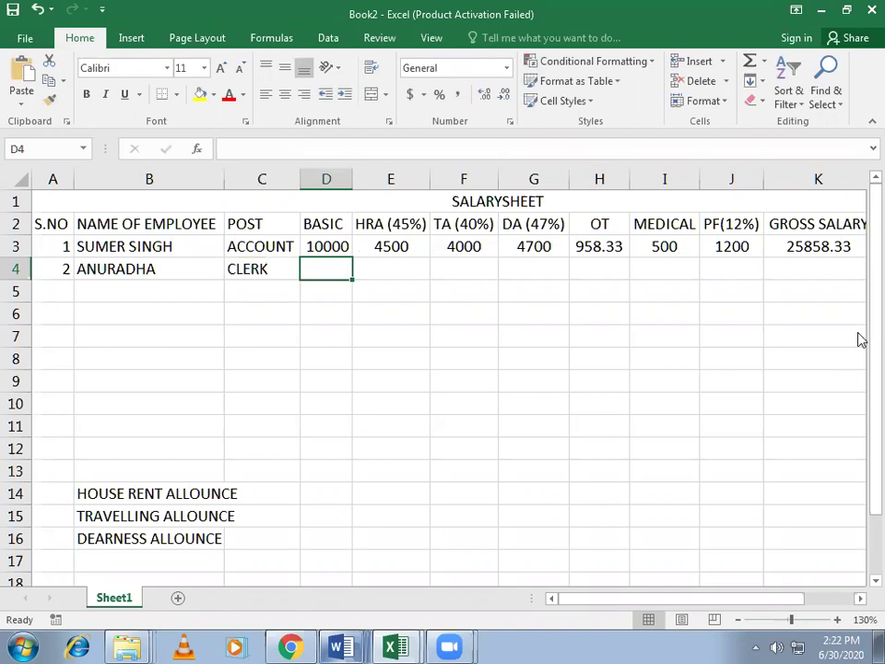
{"action": "type", "text": "8450"}
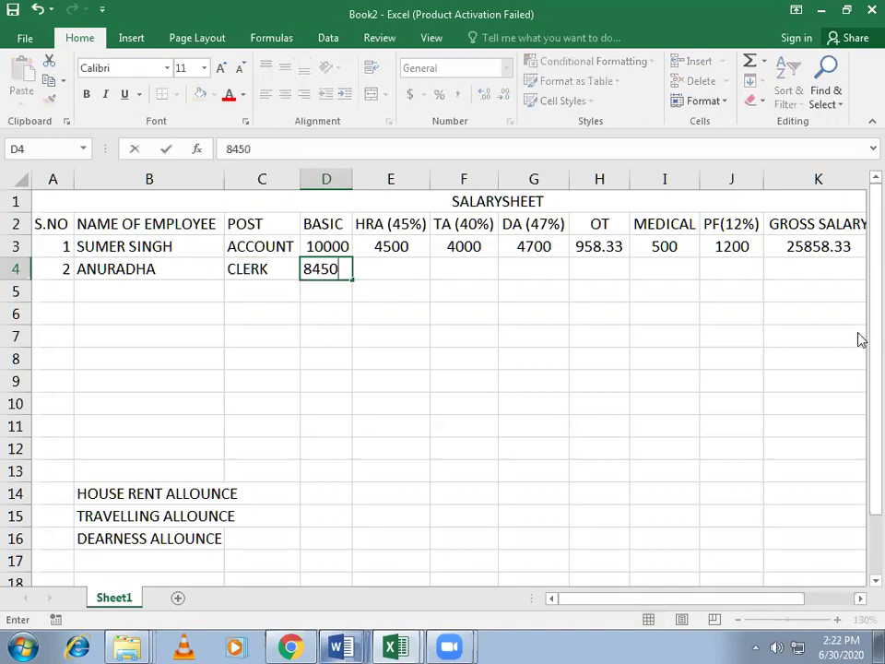
{"action": "key", "text": "Tab"}
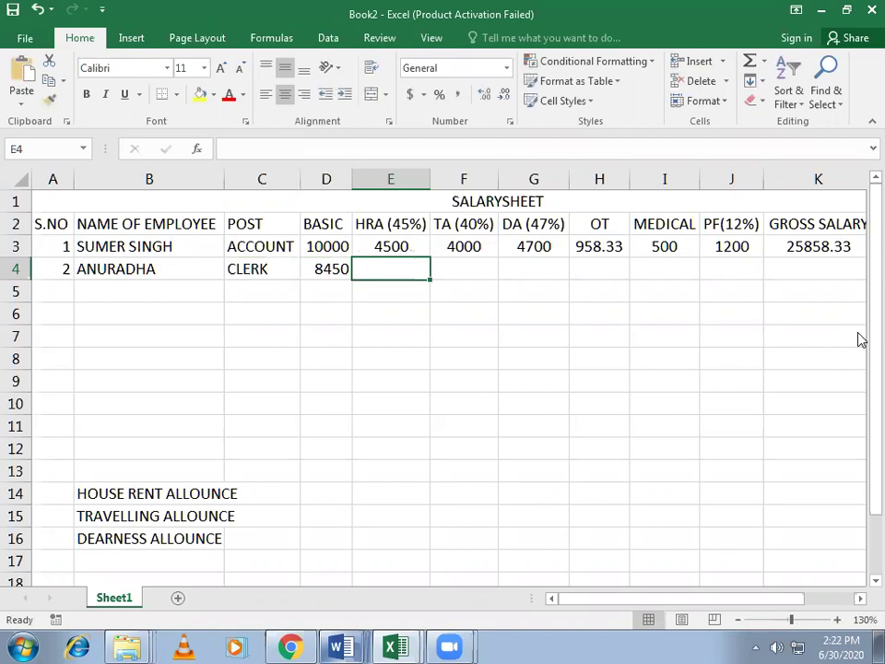
Step: Enter HRA =(D4*45%) in E4 and TA =(D4*40%) in F4, giving 3802.5 and 3380
{"action": "type", "text": "="}
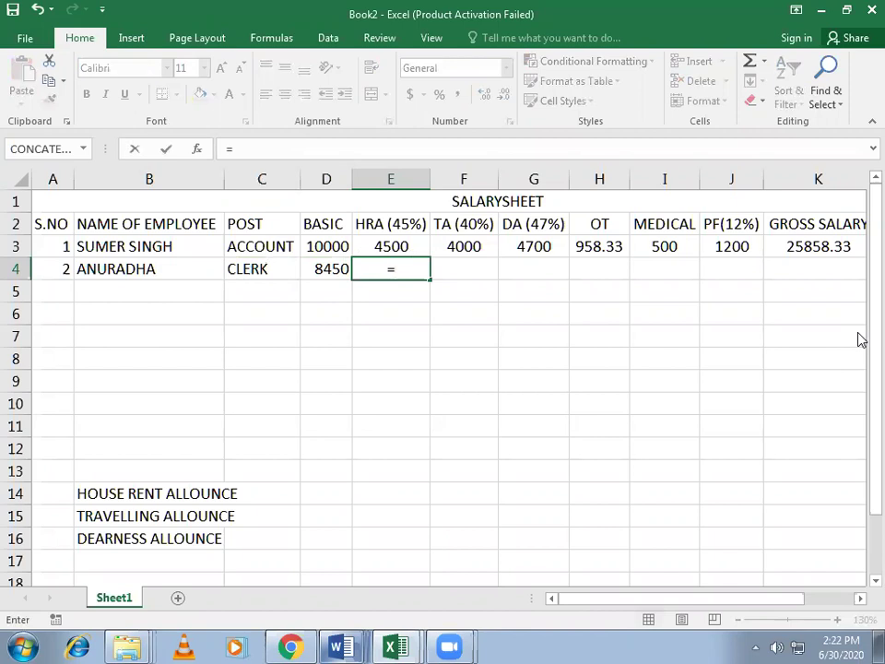
{"action": "type", "text": "("}
{"action": "key", "text": "Left"}
{"action": "type", "text": "*45"}
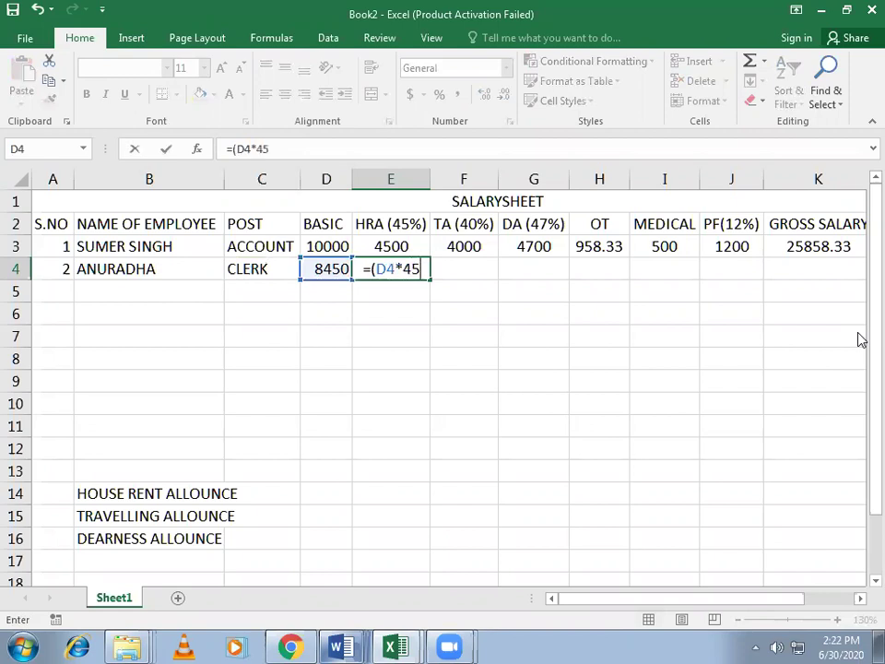
{"action": "type", "text": "%)"}
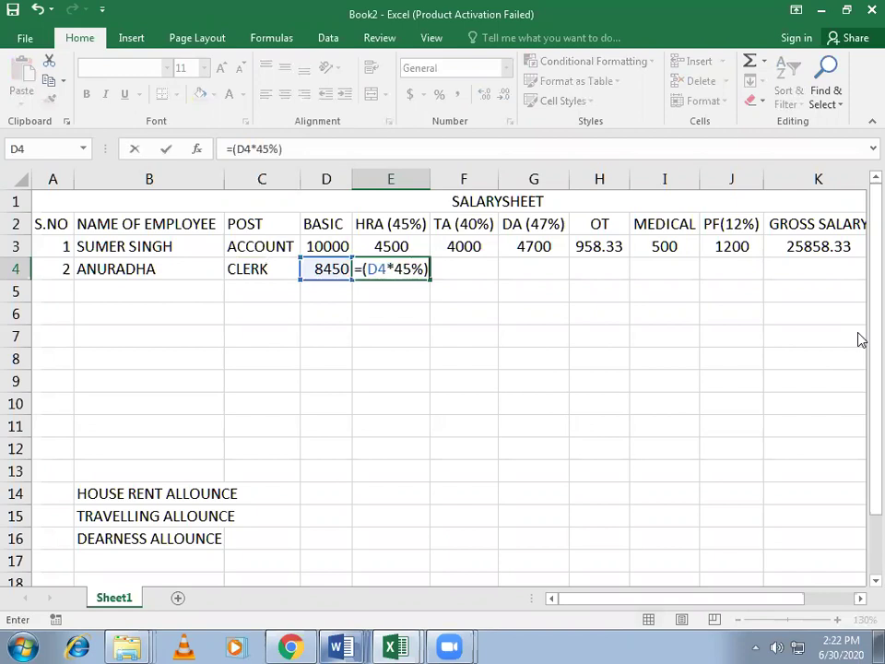
{"action": "key", "text": "Return"}
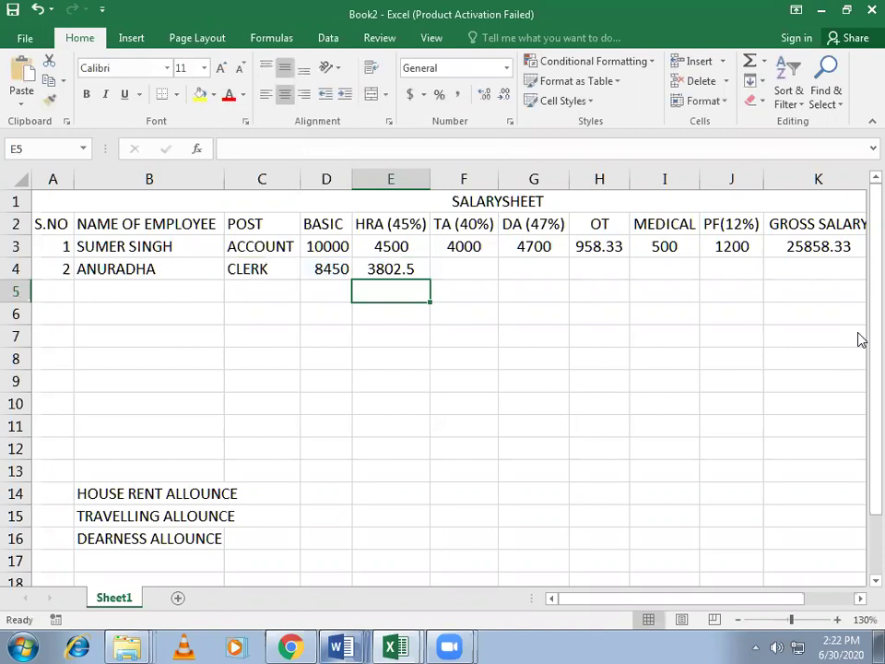
{"action": "left_click", "coordinate": [454, 265]}
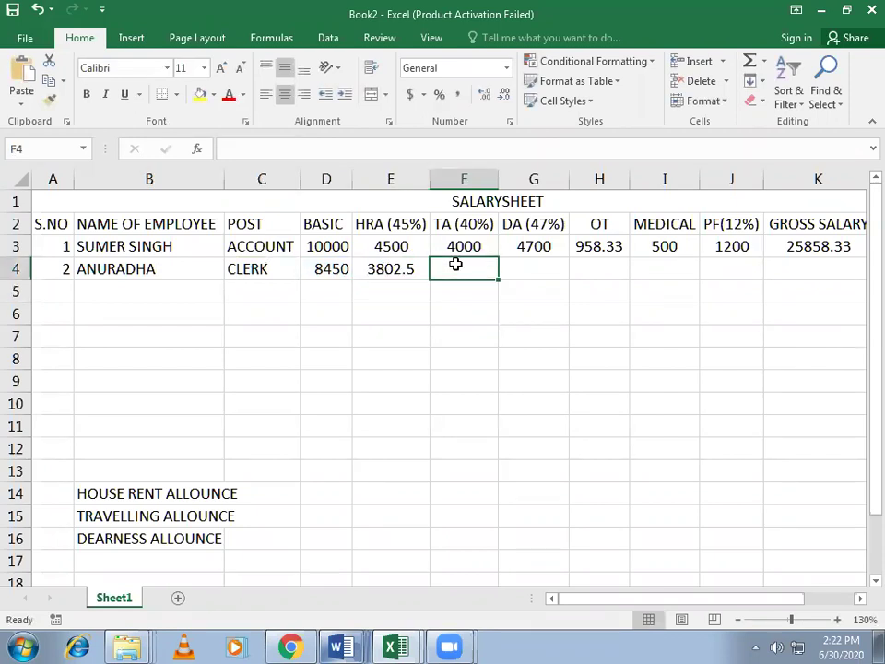
{"action": "type", "text": "="}
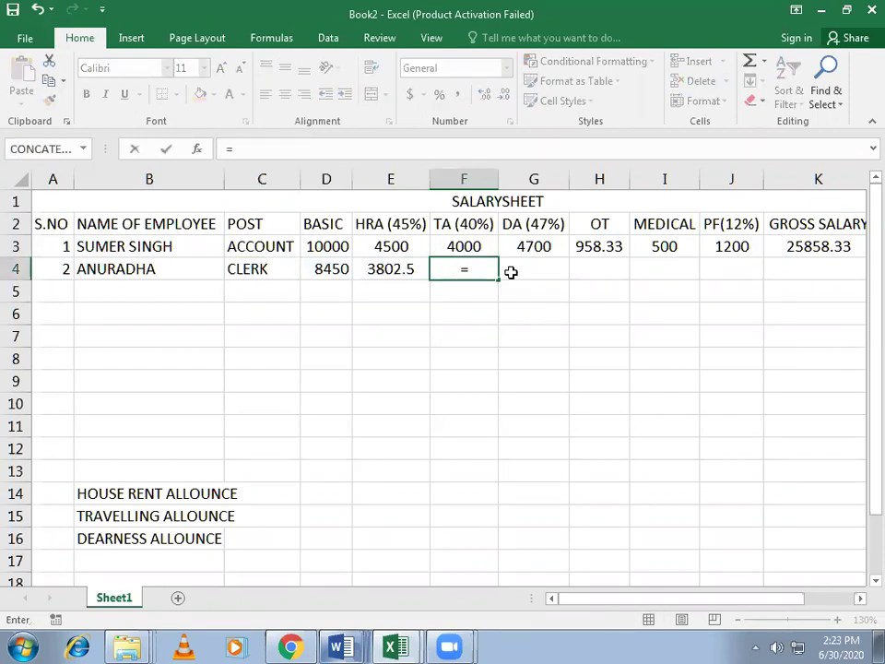
{"action": "type", "text": "("}
{"action": "key", "text": "Left"}
{"action": "key", "text": "Left"}
{"action": "key", "text": "Left"}
{"action": "key", "text": "Right"}
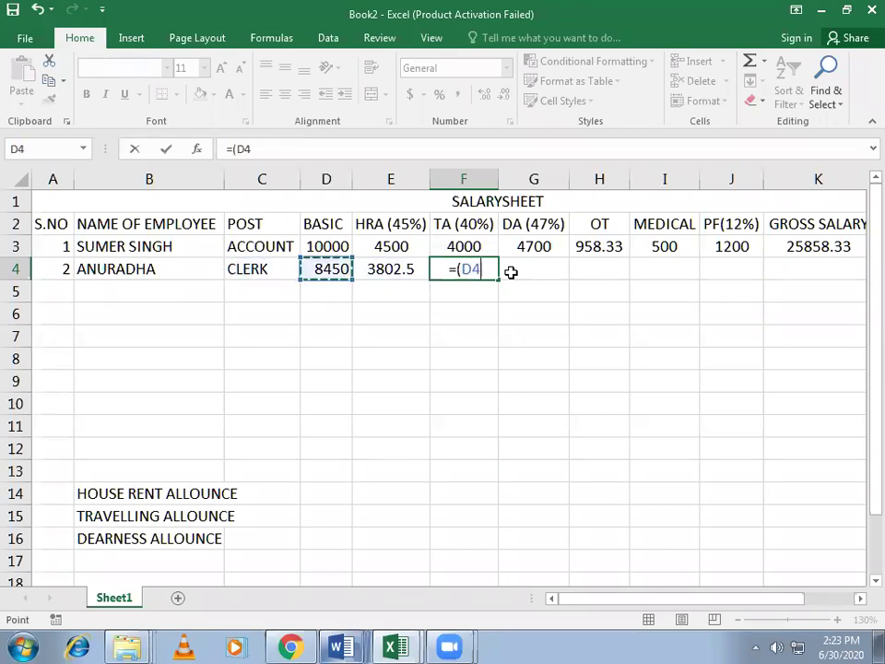
{"action": "type", "text": "*"}
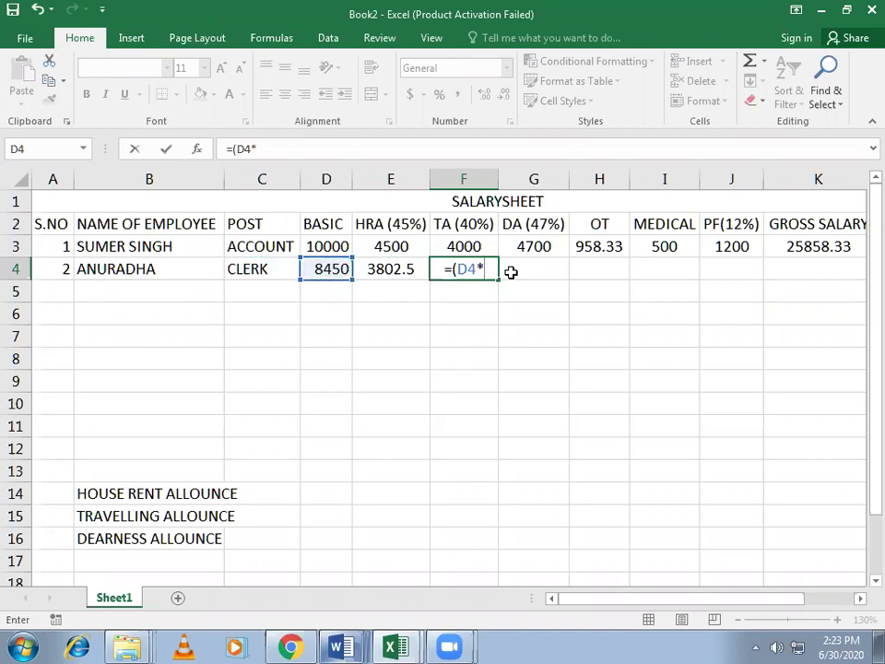
{"action": "type", "text": "40"}
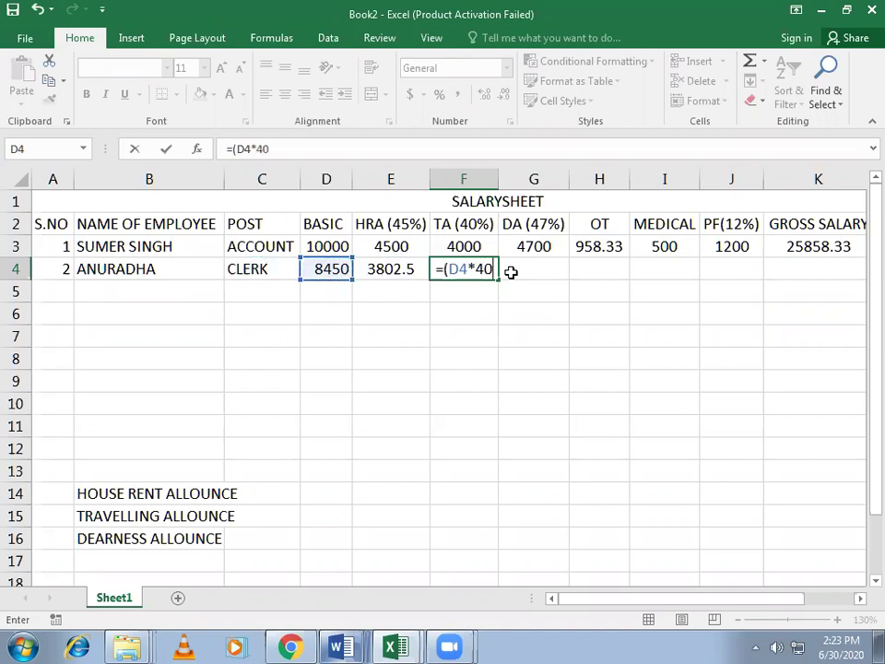
{"action": "type", "text": "%)"}
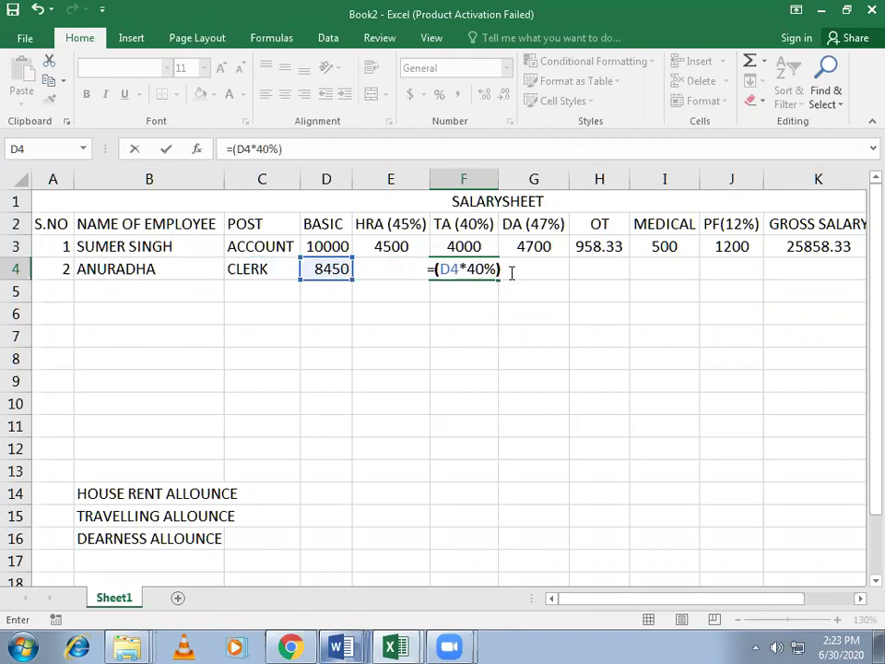
{"action": "key", "text": "Return"}
Step: Enter DA =(D4*47%) in G4, fixing the wrong C4 reference, giving 3971.5
{"action": "left_click", "coordinate": [511, 272]}
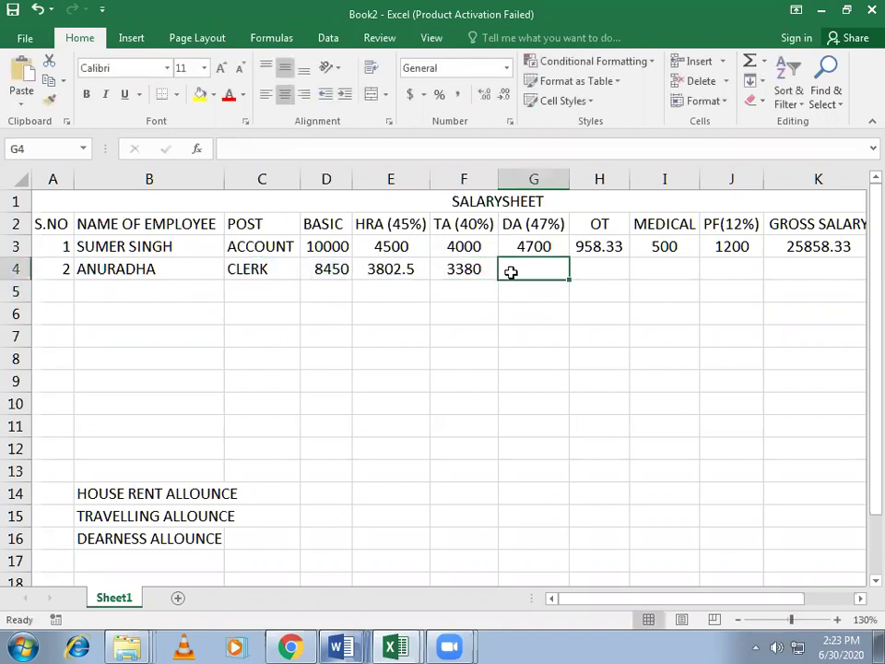
{"action": "type", "text": "="}
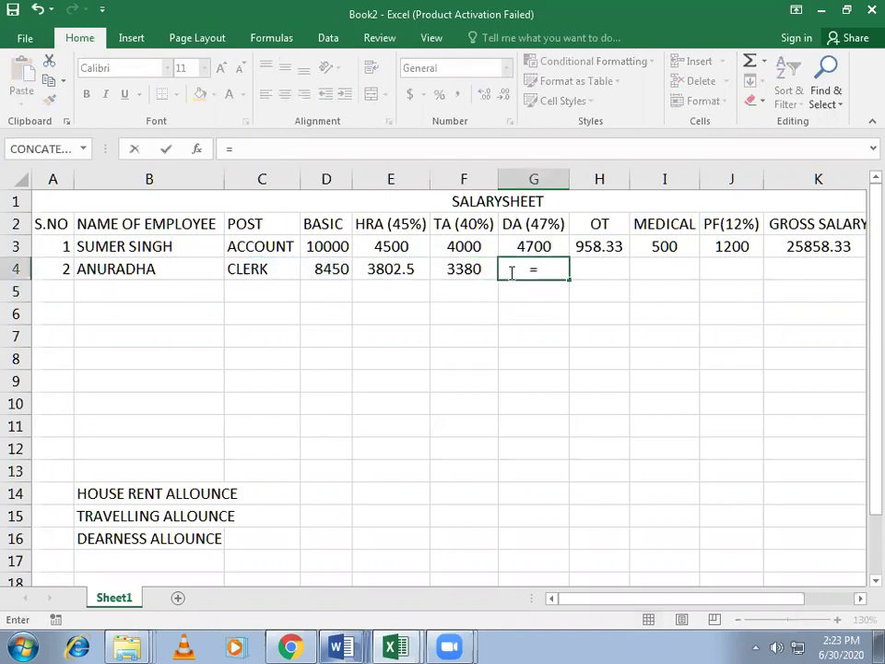
{"action": "type", "text": "(C4"}
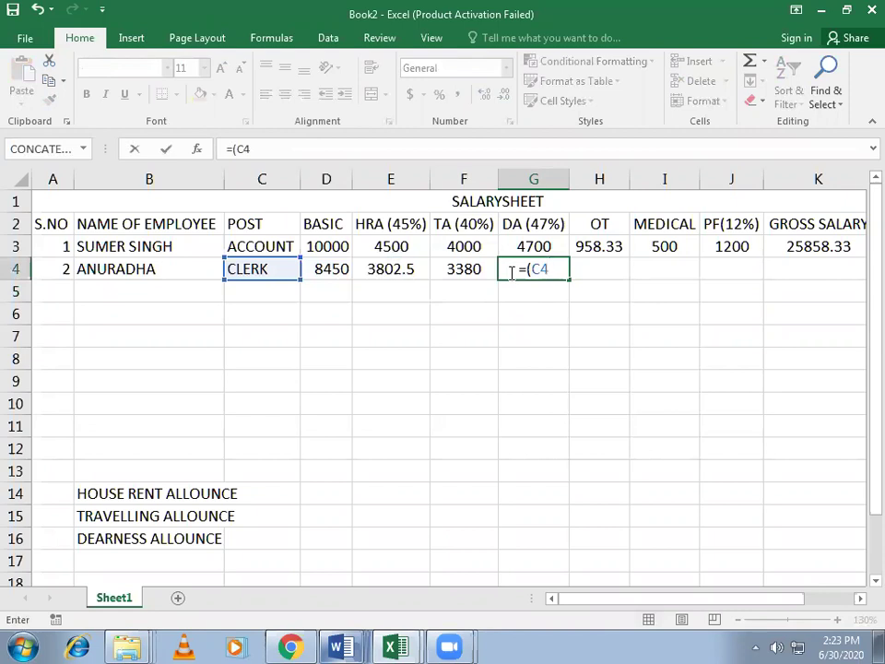
{"action": "type", "text": "*47%"}
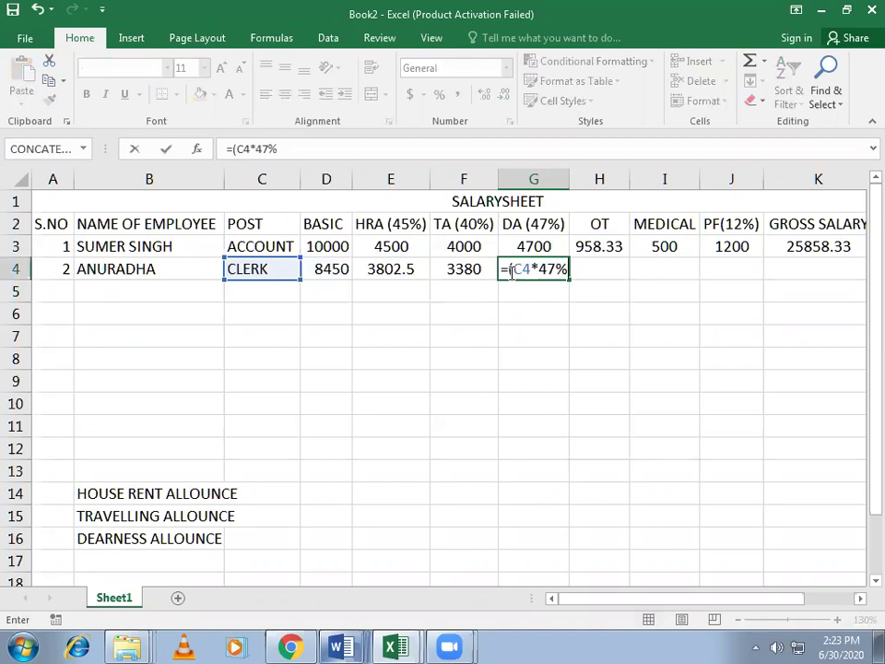
{"action": "key", "text": "Return"}
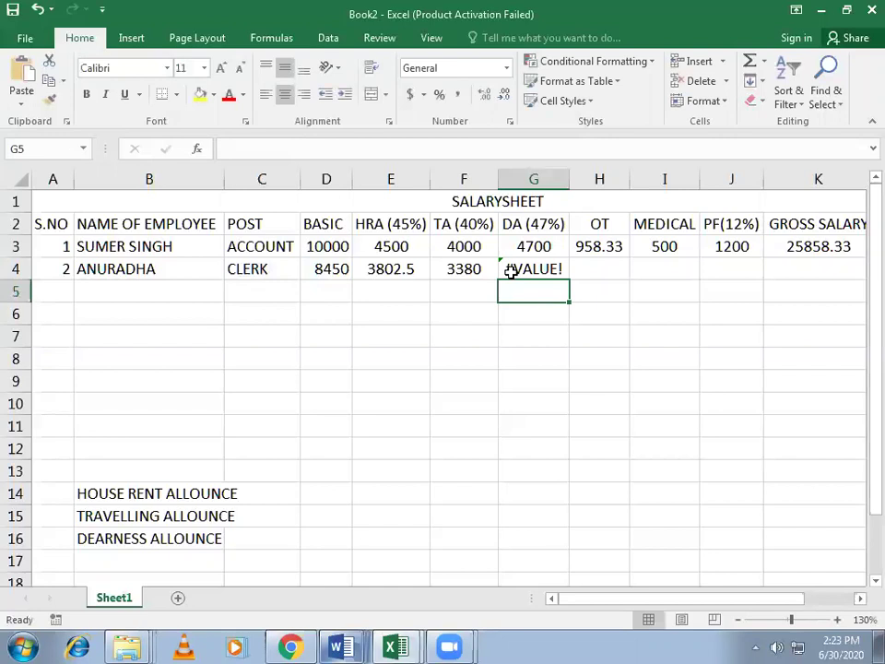
{"action": "double_click", "coordinate": [510, 271]}
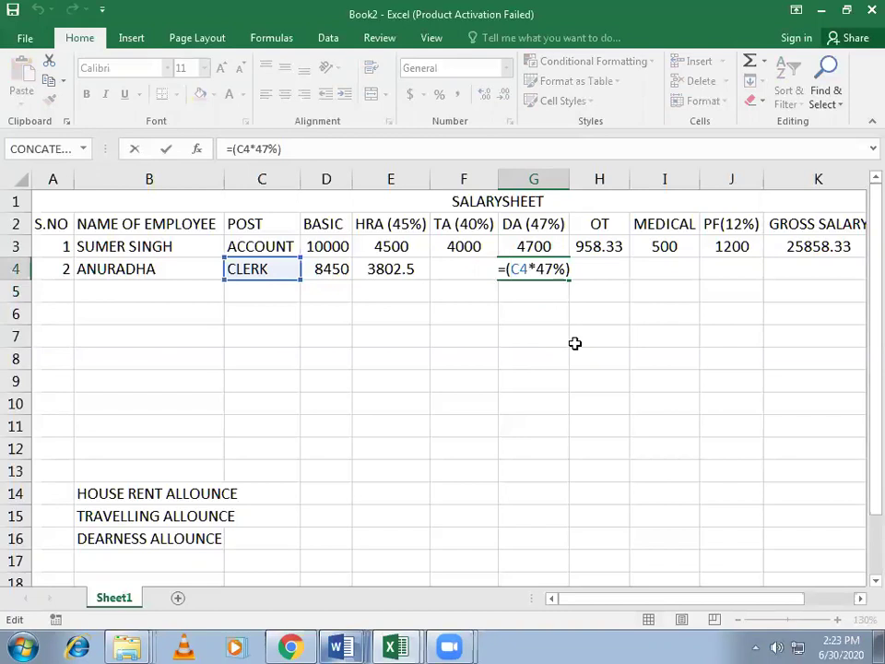
{"action": "left_click", "coordinate": [522, 269]}
{"action": "key", "text": "BackSpace"}
{"action": "type", "text": "D"}
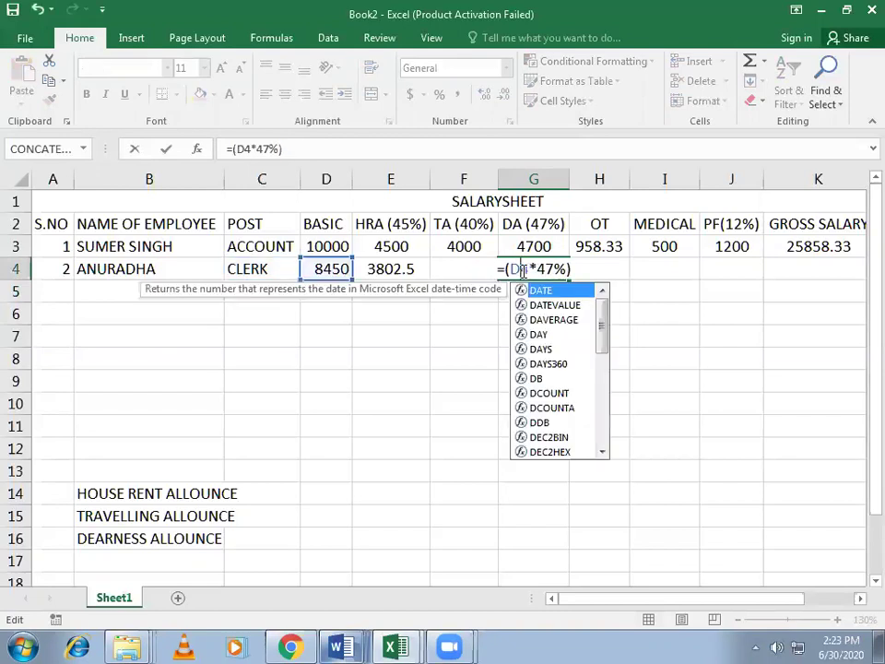
{"action": "key", "text": "Return"}
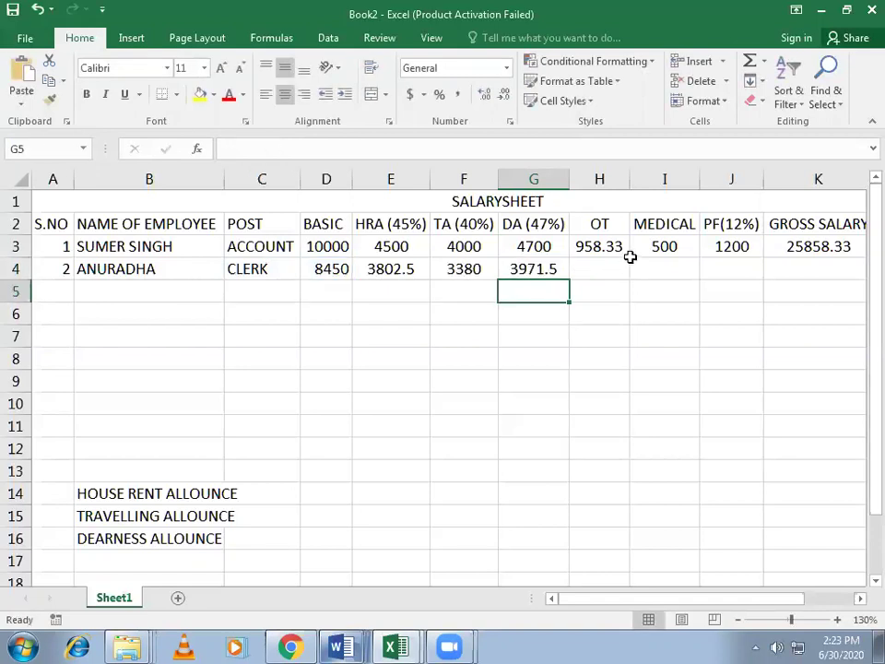
{"action": "left_click", "coordinate": [592, 270]}
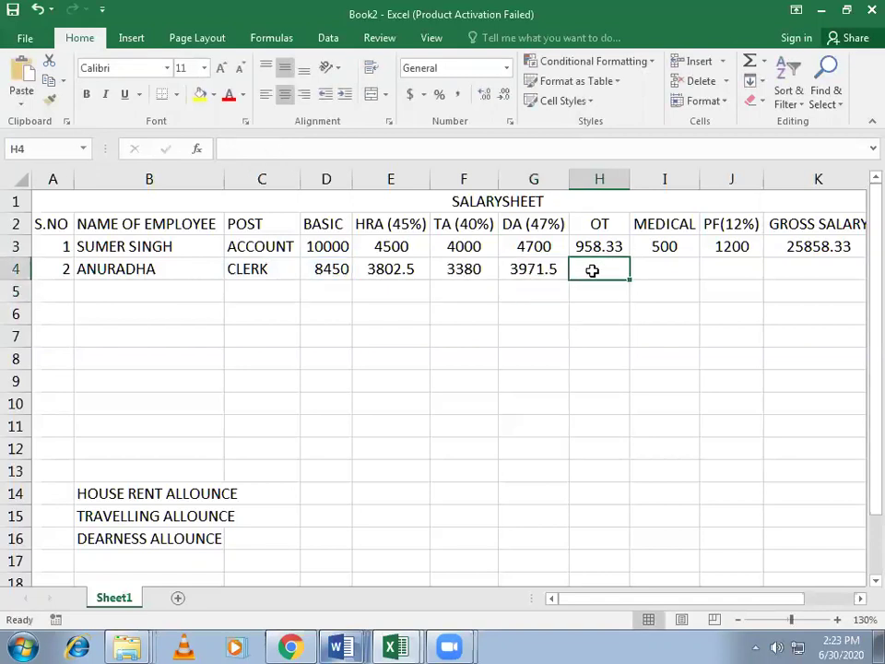
Step: Enter MEDICAL =(D4*5%) in I4 and PF =(D4*12%) in J4, giving 422.5 and 1014
{"action": "left_click", "coordinate": [680, 270]}
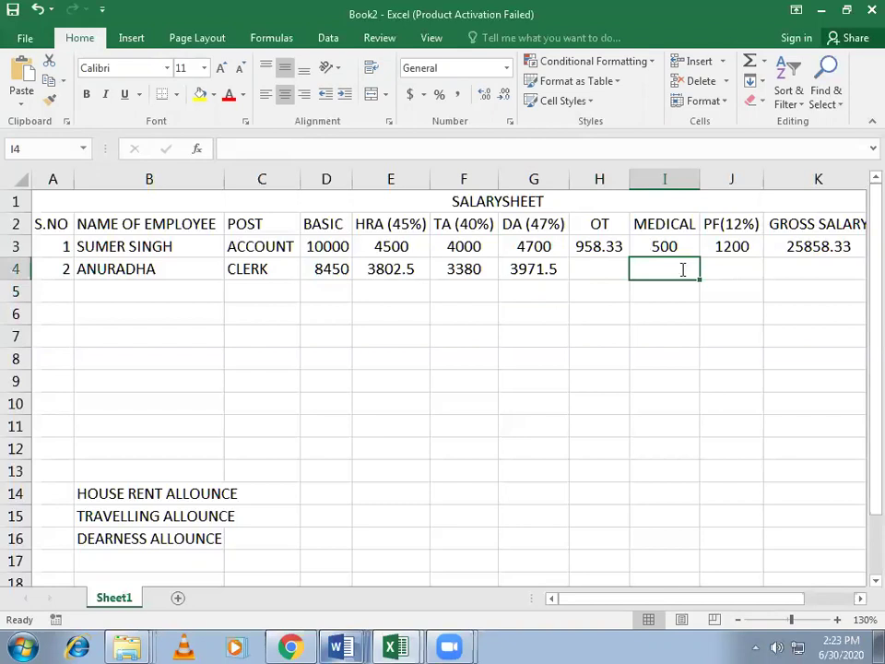
{"action": "type", "text": "=("}
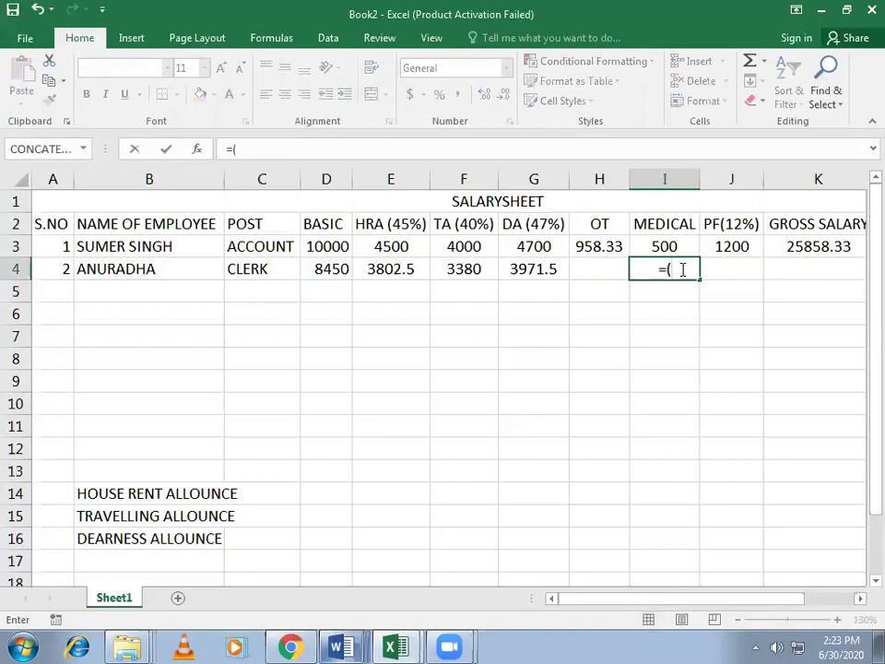
{"action": "type", "text": "D4"}
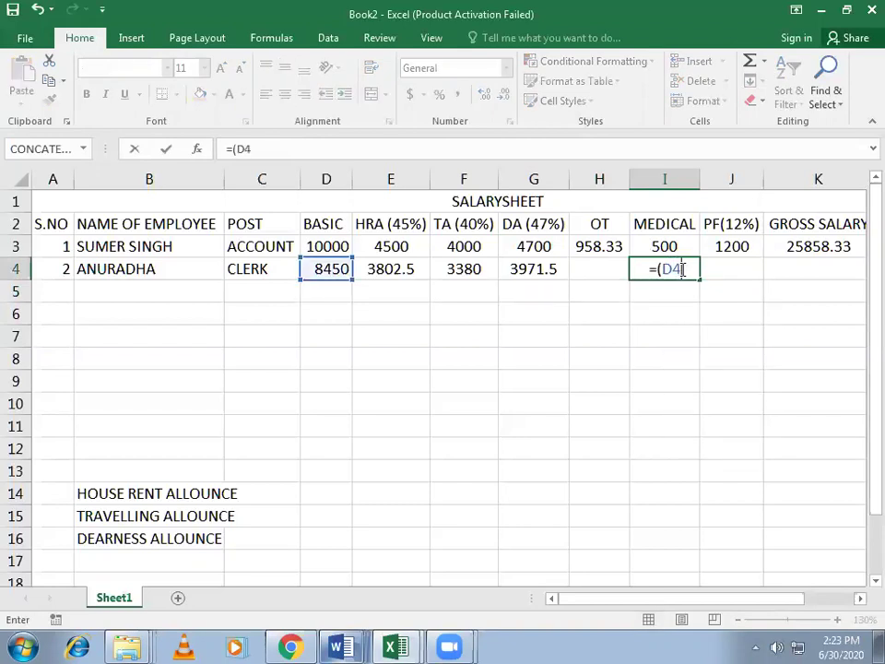
{"action": "type", "text": "*"}
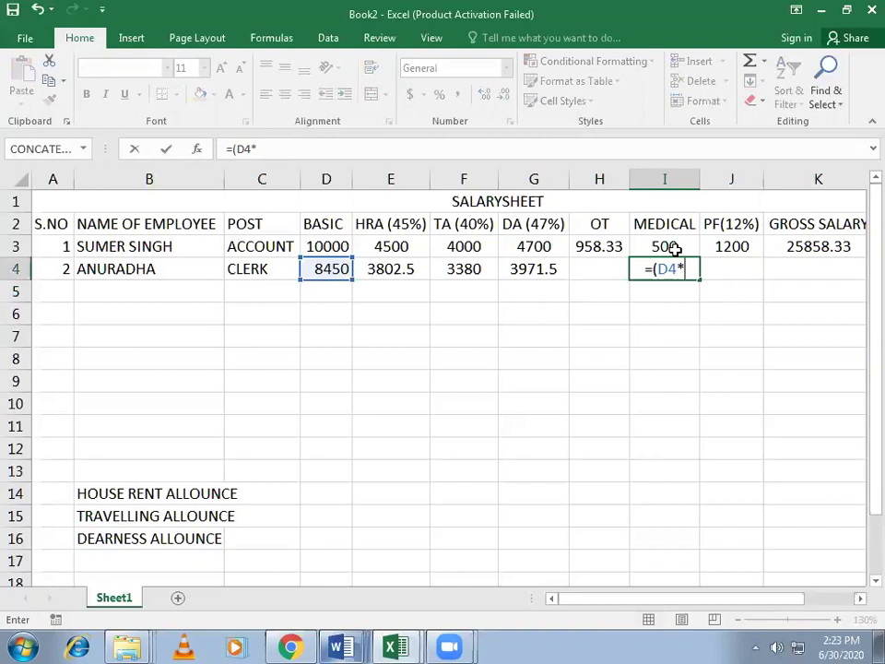
{"action": "type", "text": "5%"}
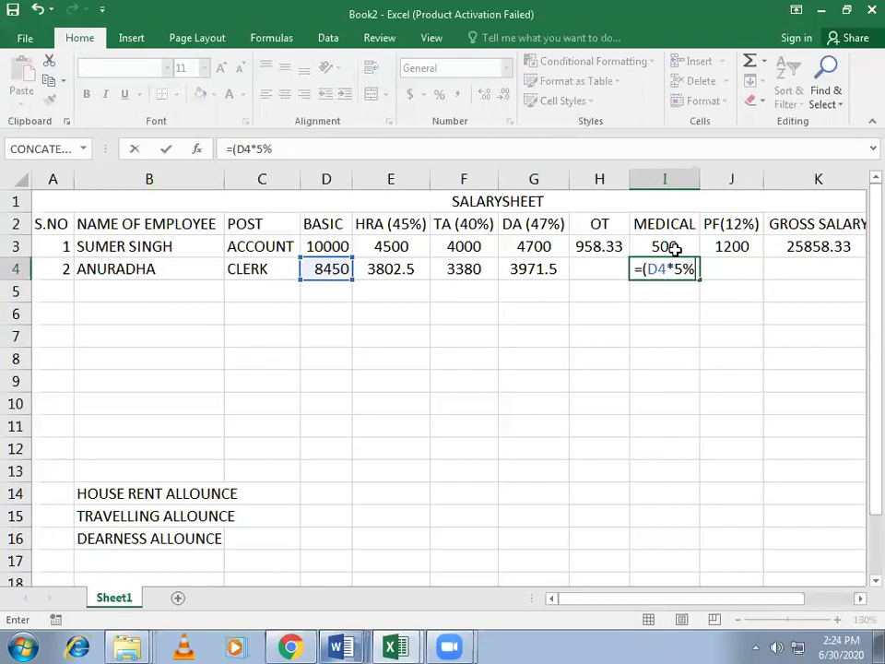
{"action": "key", "text": "Return"}
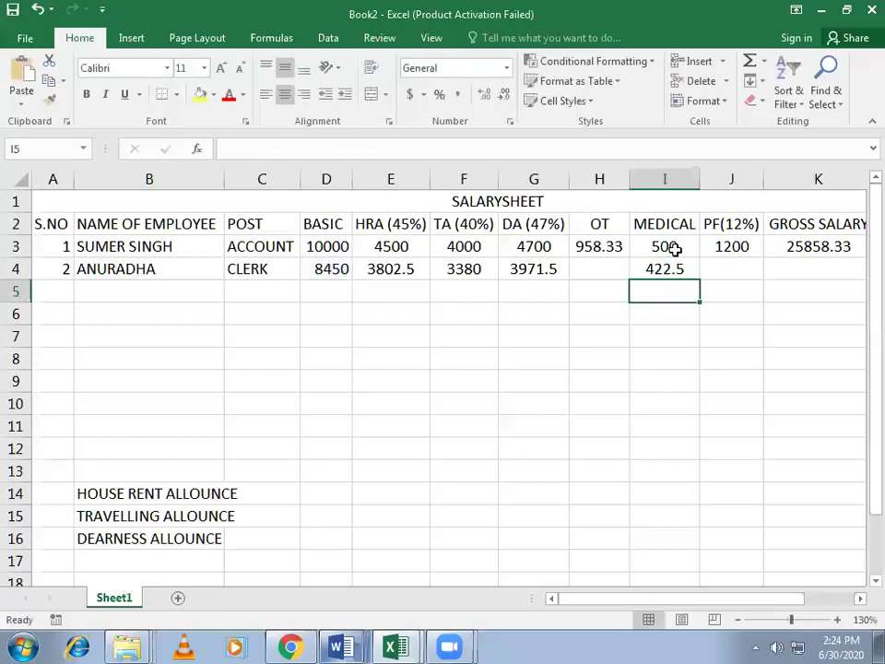
{"action": "left_click", "coordinate": [662, 269]}
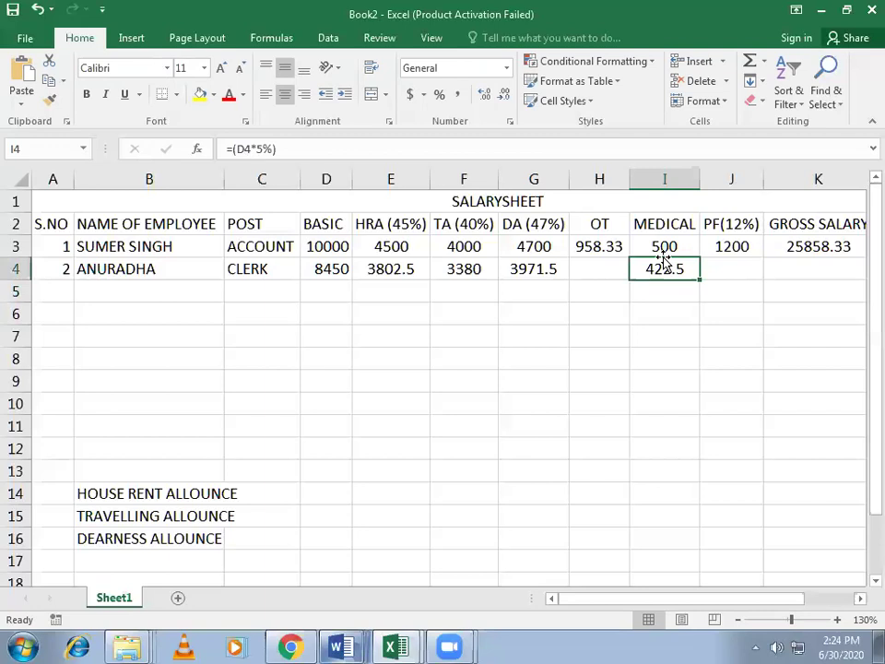
{"action": "key", "text": "Right"}
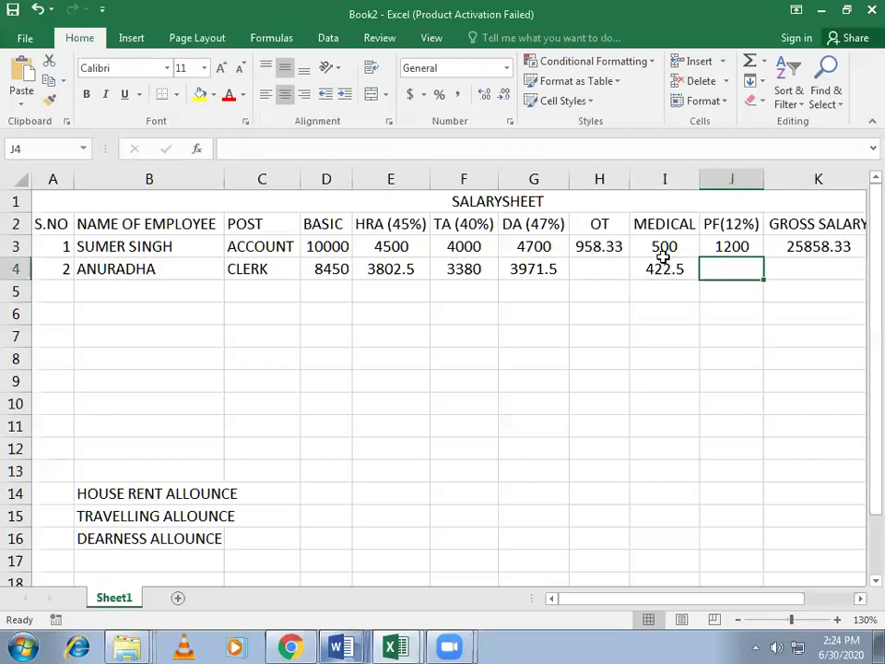
{"action": "type", "text": "=("}
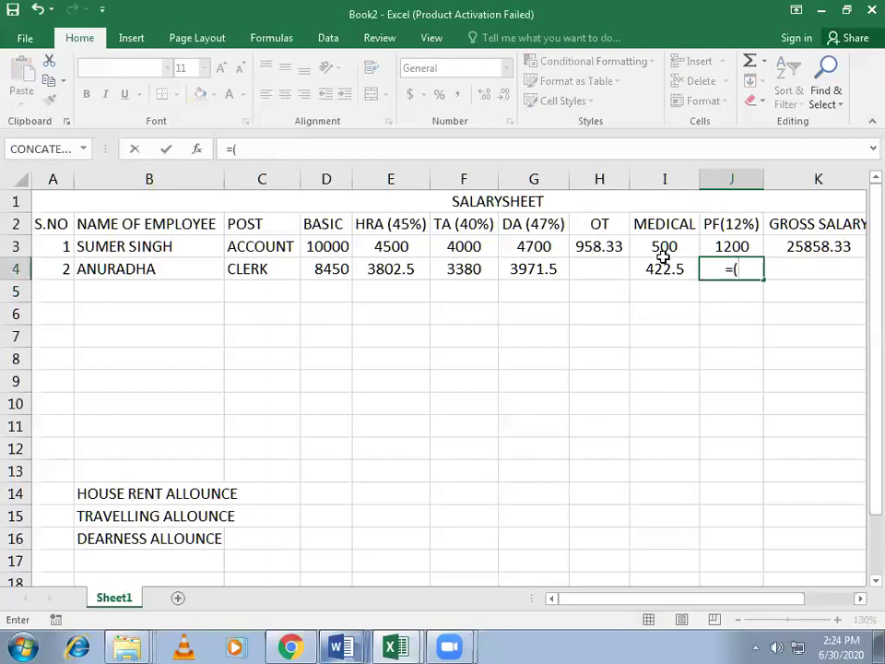
{"action": "left_click", "coordinate": [328, 268]}
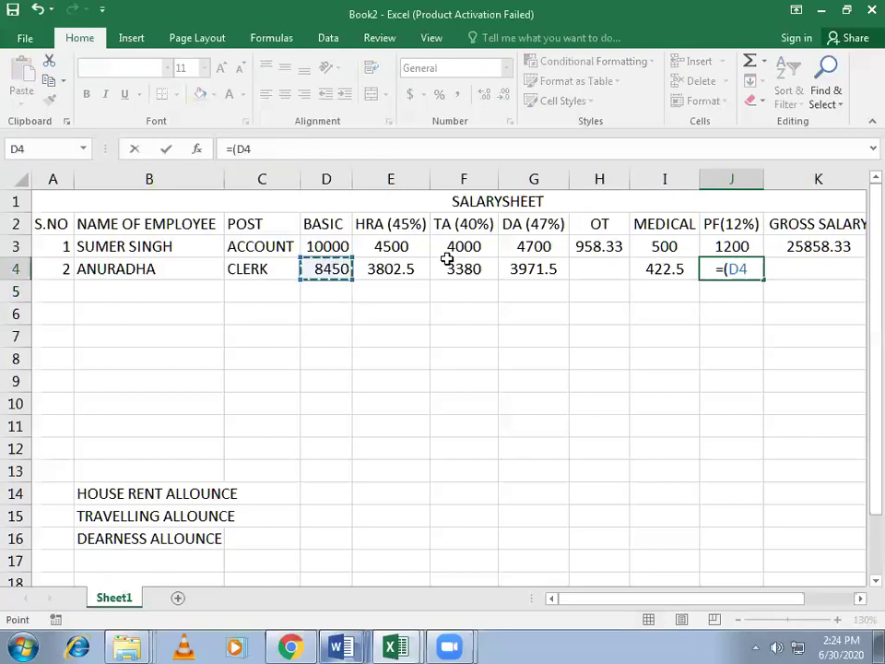
{"action": "type", "text": "*"}
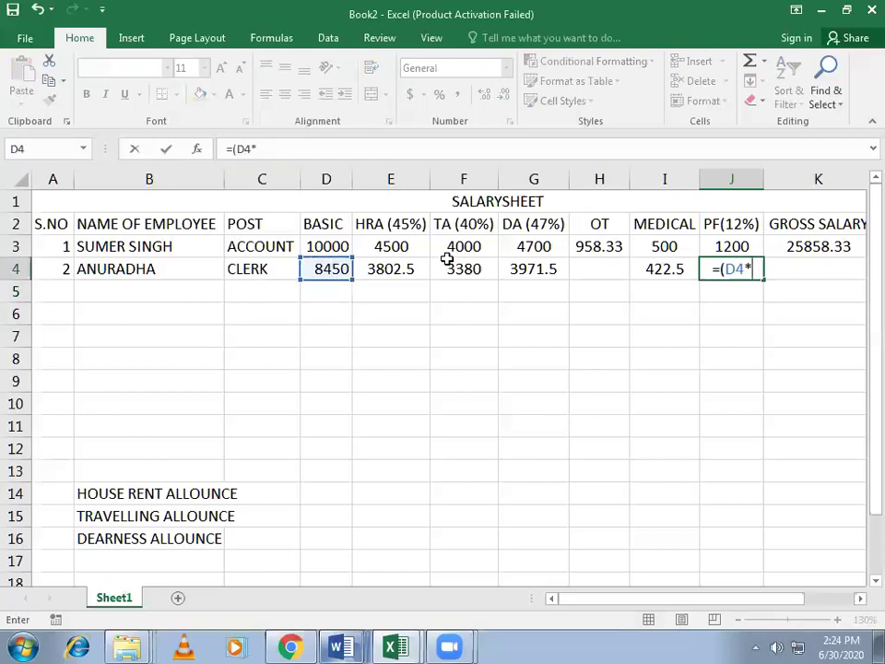
{"action": "type", "text": "12%"}
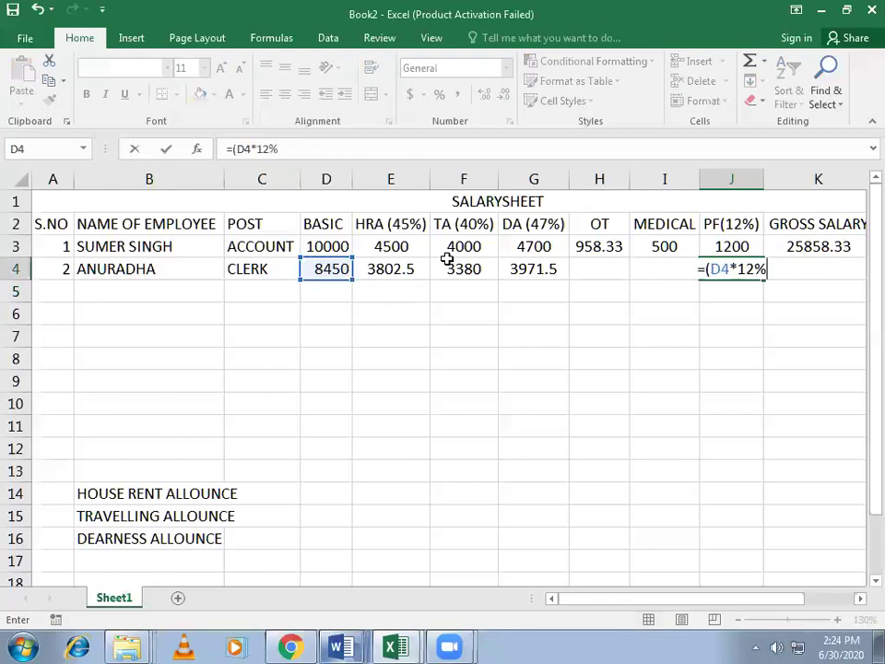
{"action": "type", "text": ")"}
{"action": "key", "text": "Return"}
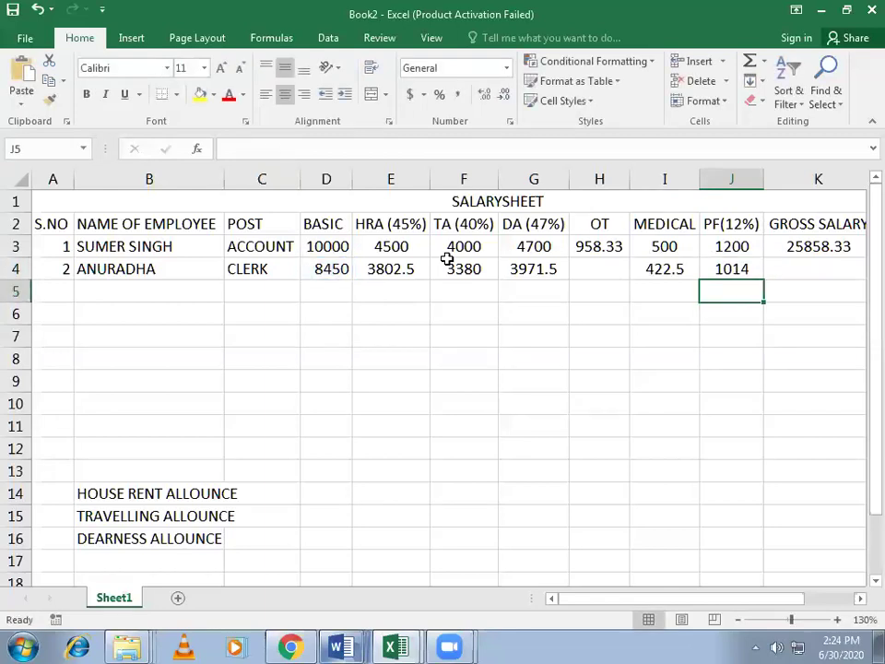
{"action": "left_click", "coordinate": [784, 271]}
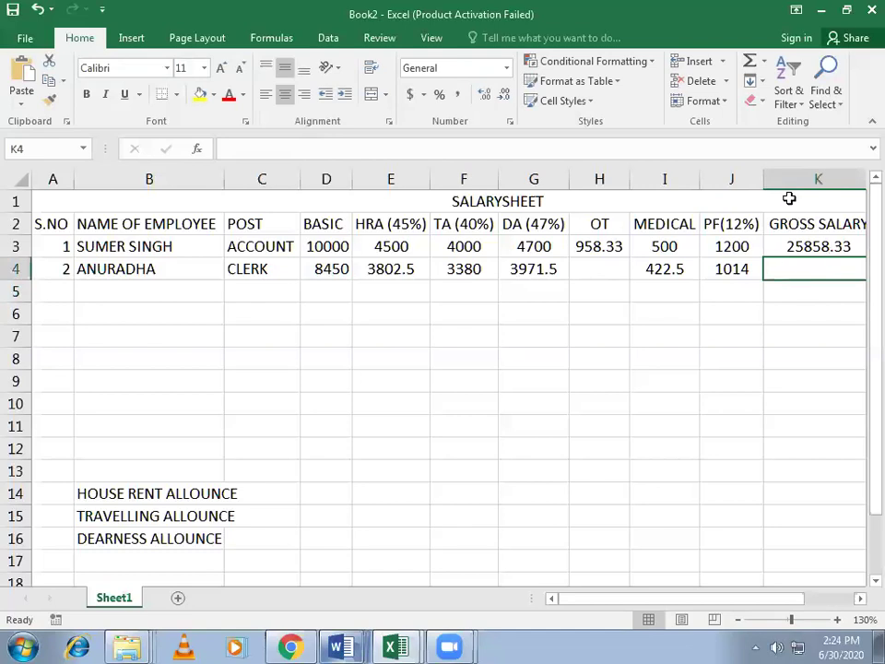
Step: AutoSum D4:J4 into K4, giving a gross salary of 21040.5
{"action": "left_click", "coordinate": [748, 62]}
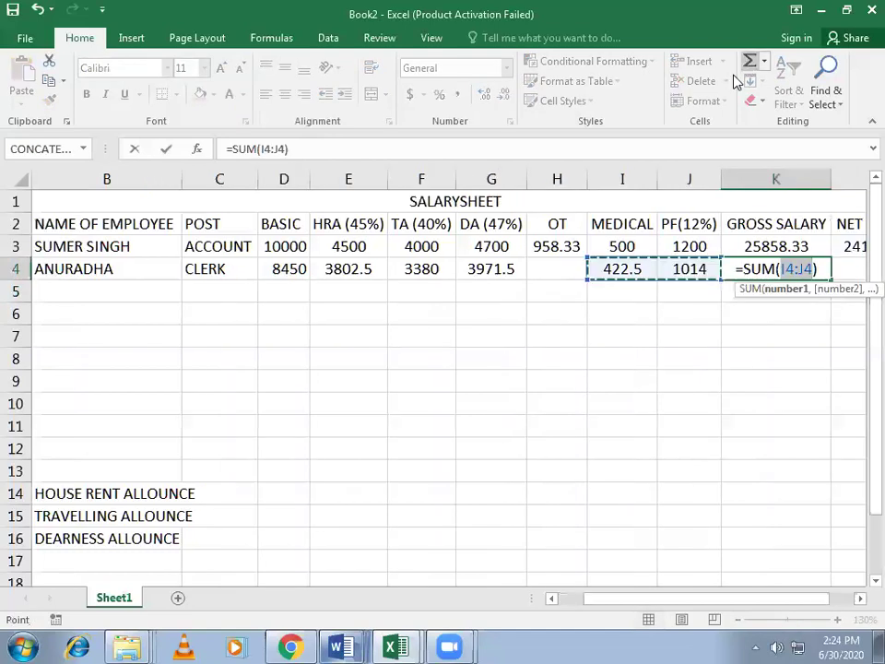
{"action": "left_click_drag", "start_coordinate": [286, 268], "coordinate": [680, 265]}
{"action": "key", "text": "Return"}
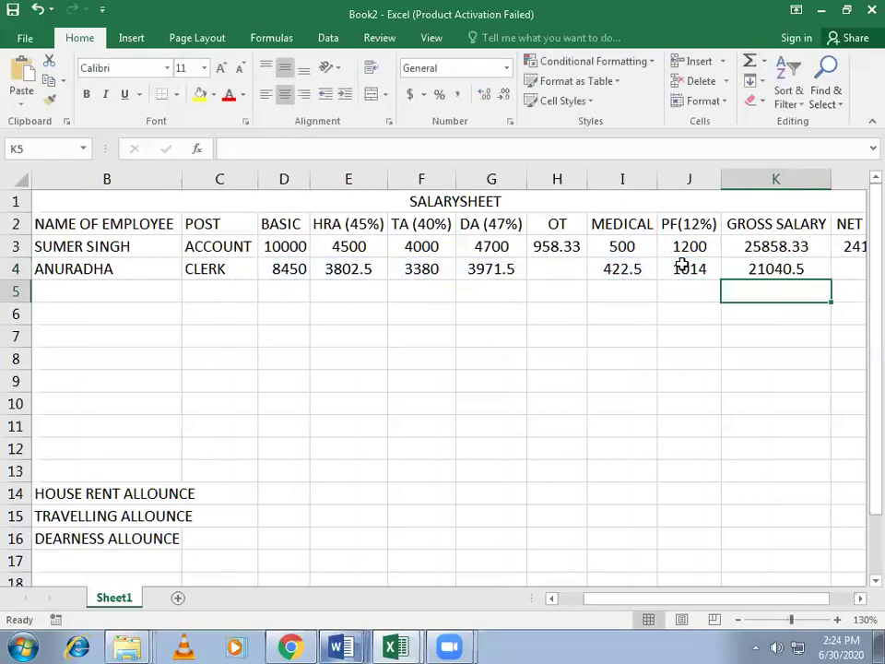
{"action": "left_click", "coordinate": [570, 270]}
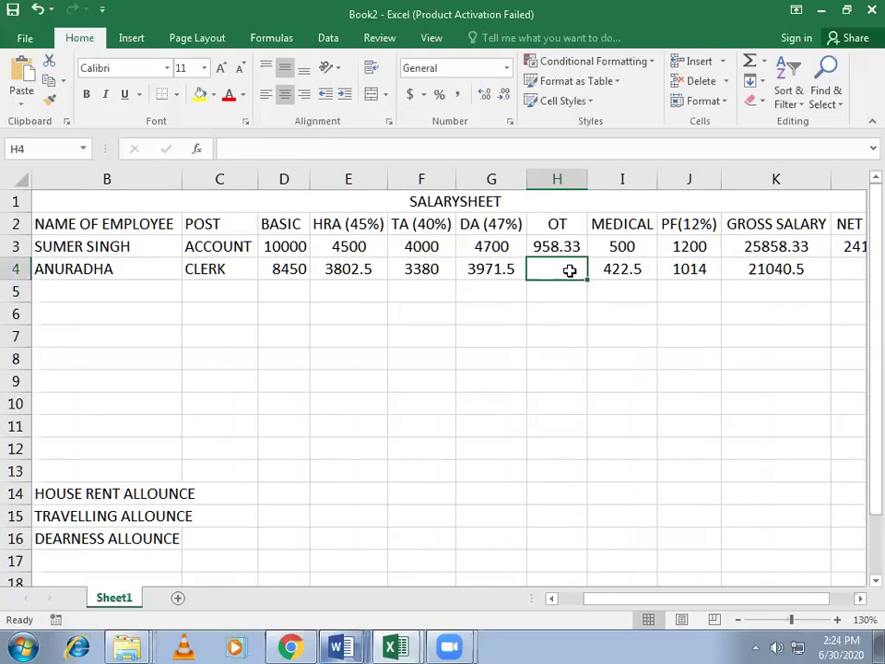
Step: Enter OT =(D4/30/8*12) in H4, showing 422.5 and lifting gross salary to 21463
{"action": "type", "text": "=("}
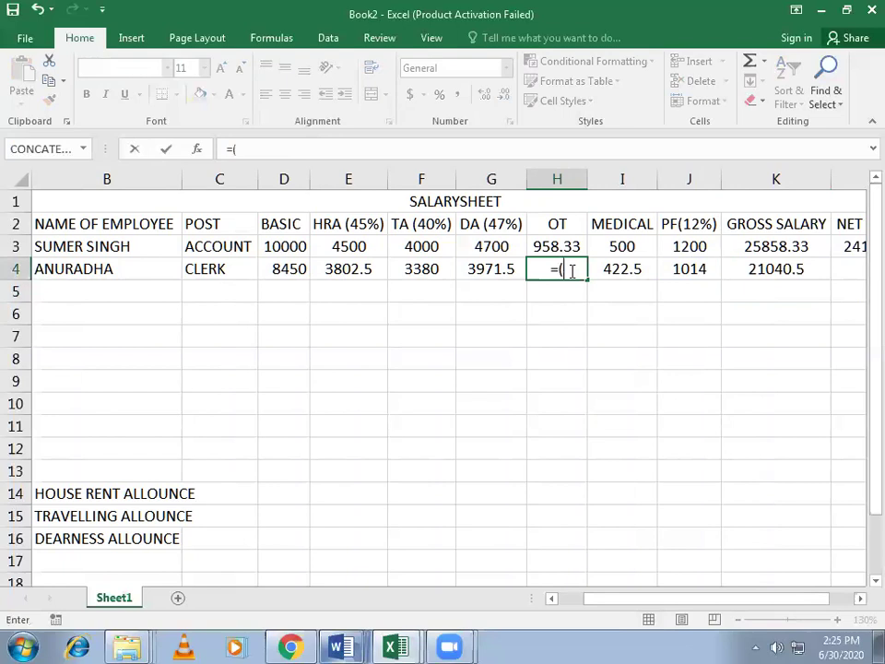
{"action": "left_click", "coordinate": [302, 266]}
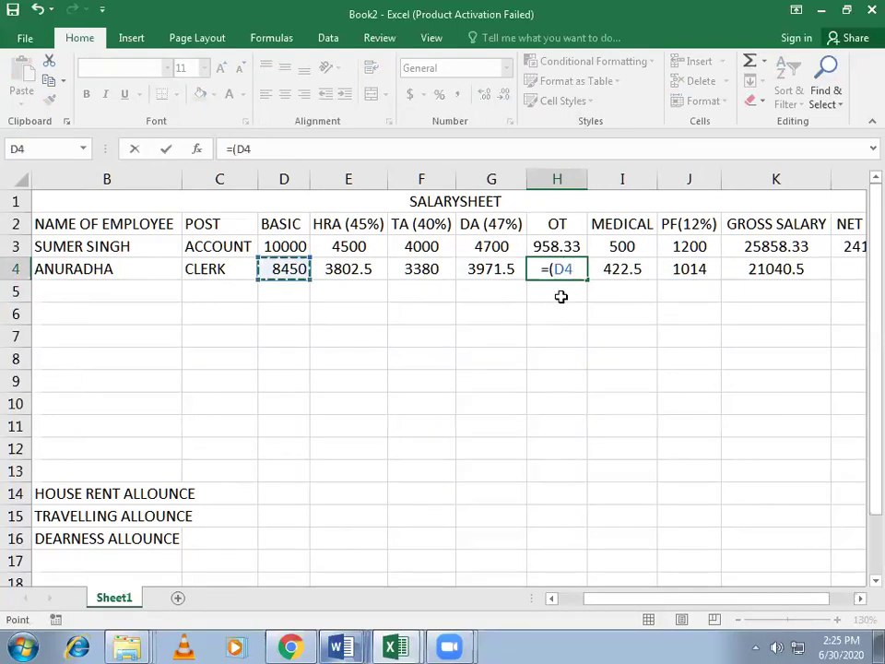
{"action": "type", "text": "*"}
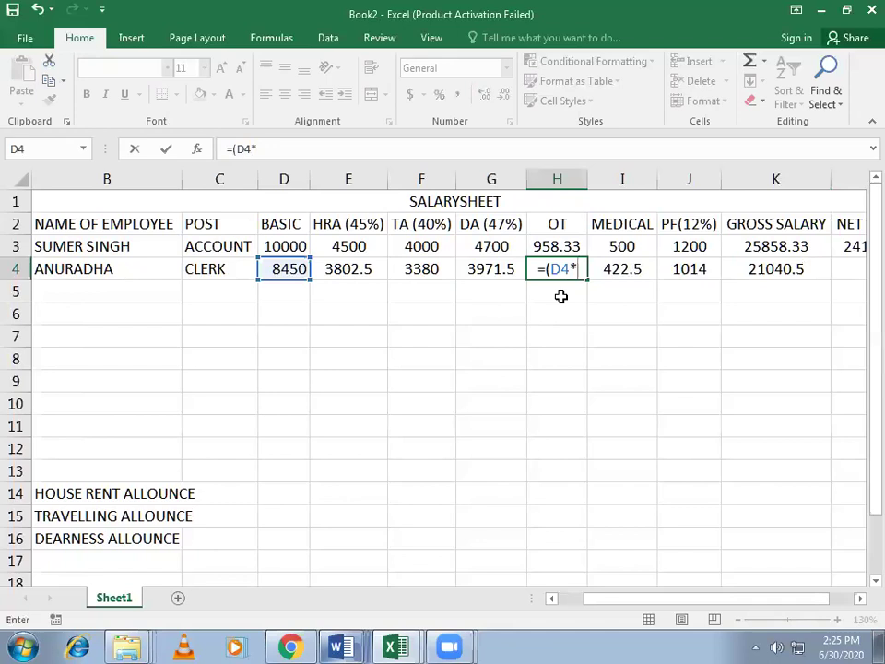
{"action": "key", "text": "BackSpace"}
{"action": "type", "text": "/30"}
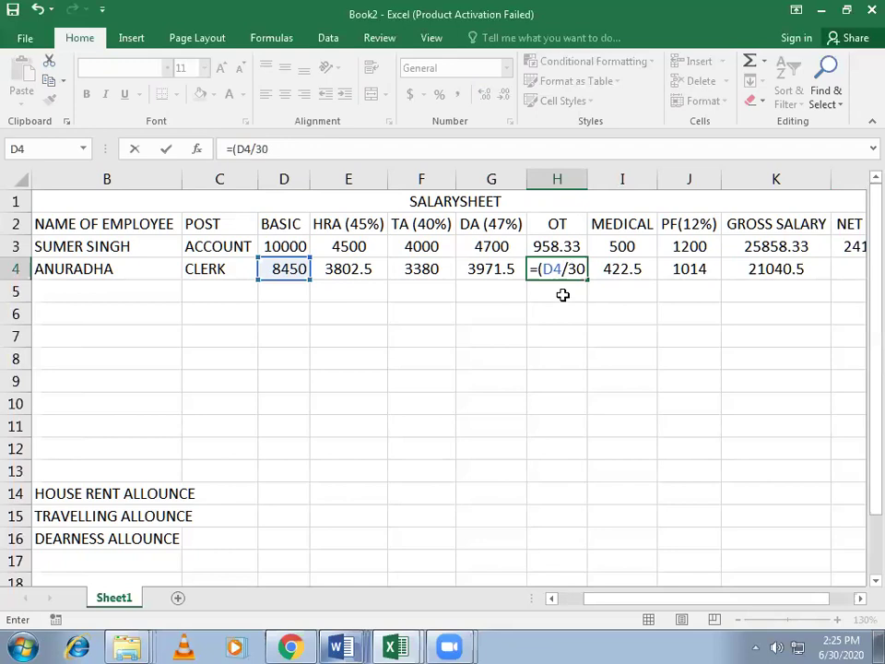
{"action": "type", "text": "/"}
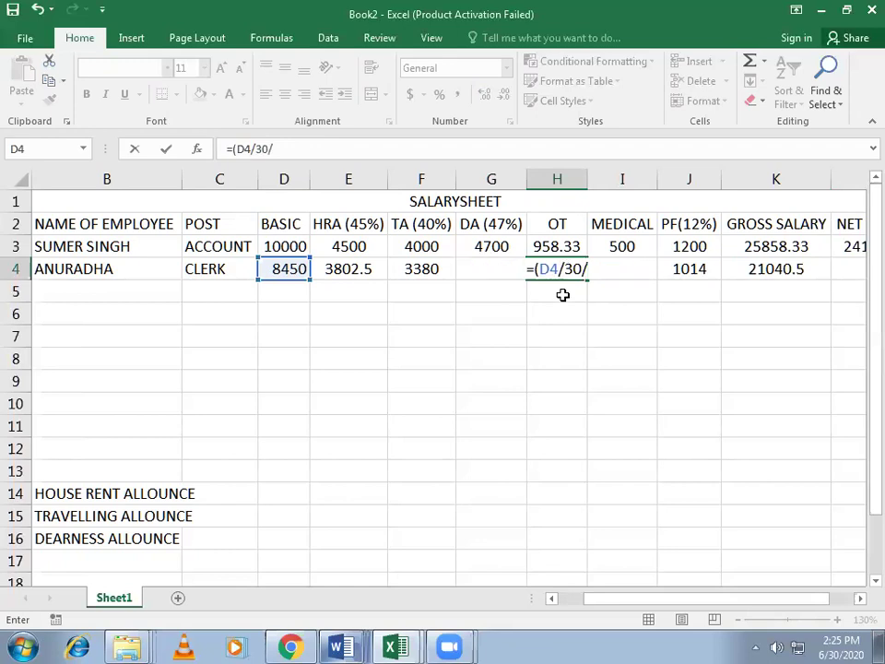
{"action": "type", "text": "8*"}
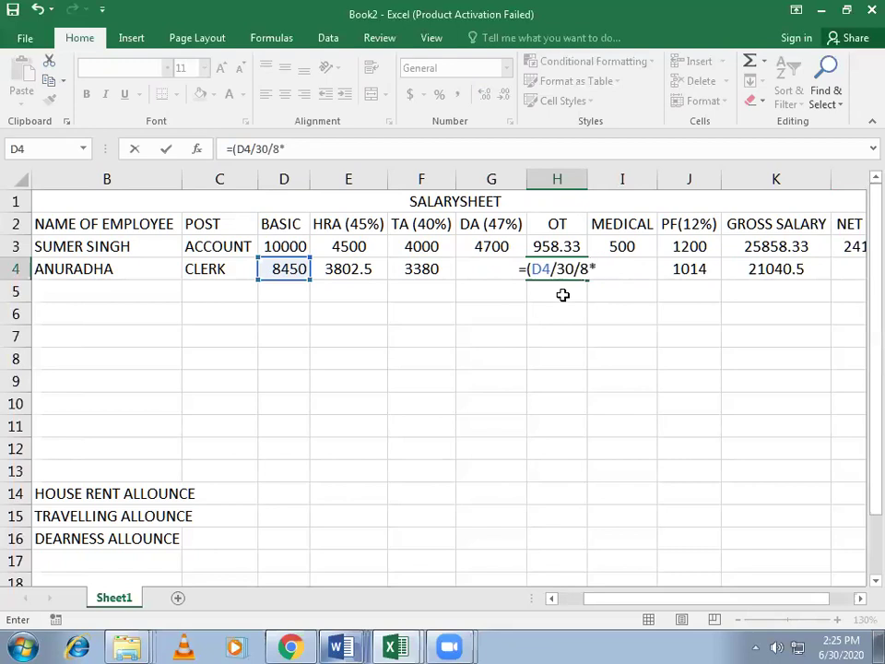
{"action": "type", "text": "12)"}
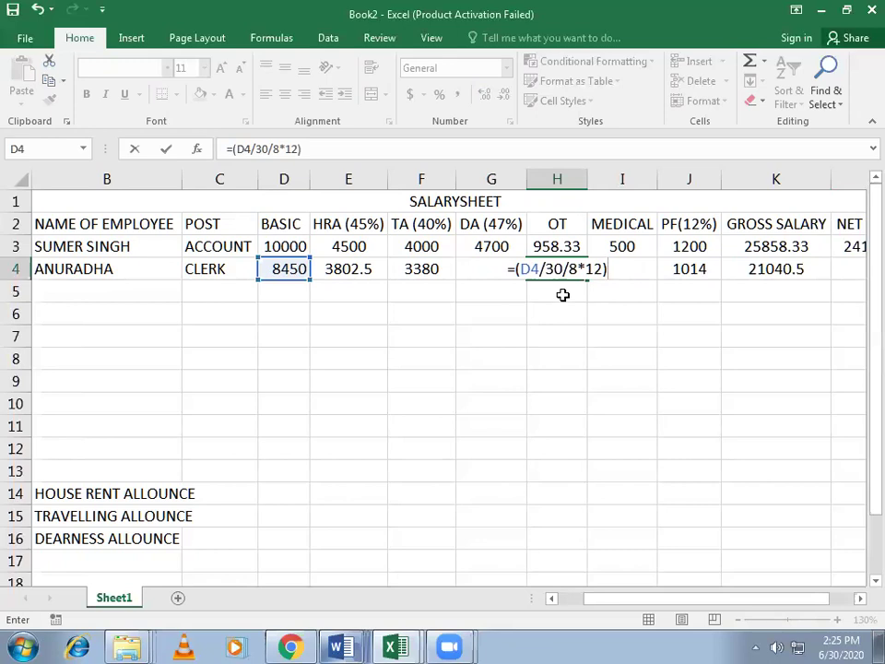
{"action": "key", "text": "Return"}
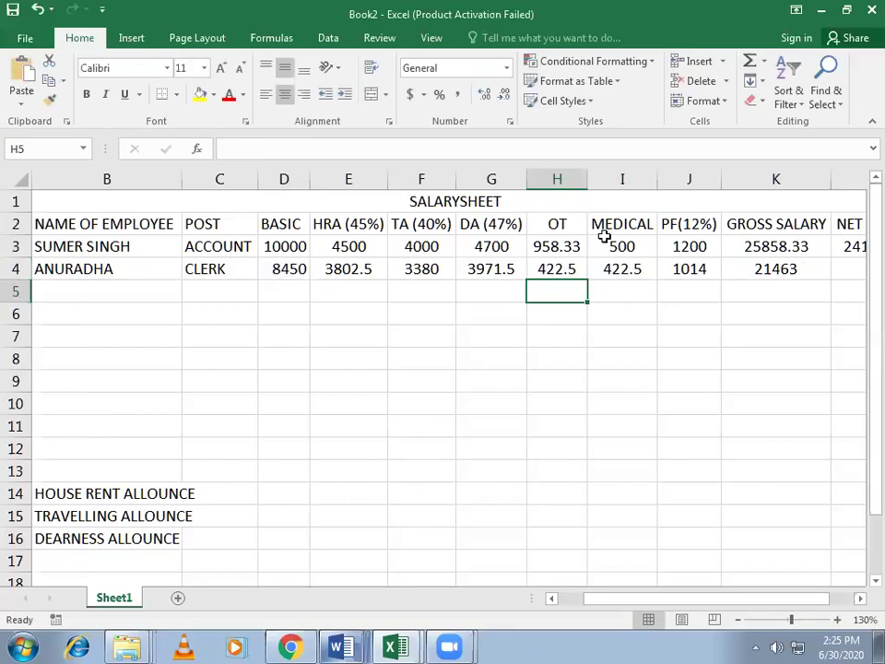
{"action": "key", "text": "Up"}
Step: Show the OT value in H4 and MEDICAL in I4 with two decimal places
{"action": "left_click", "coordinate": [504, 96]}
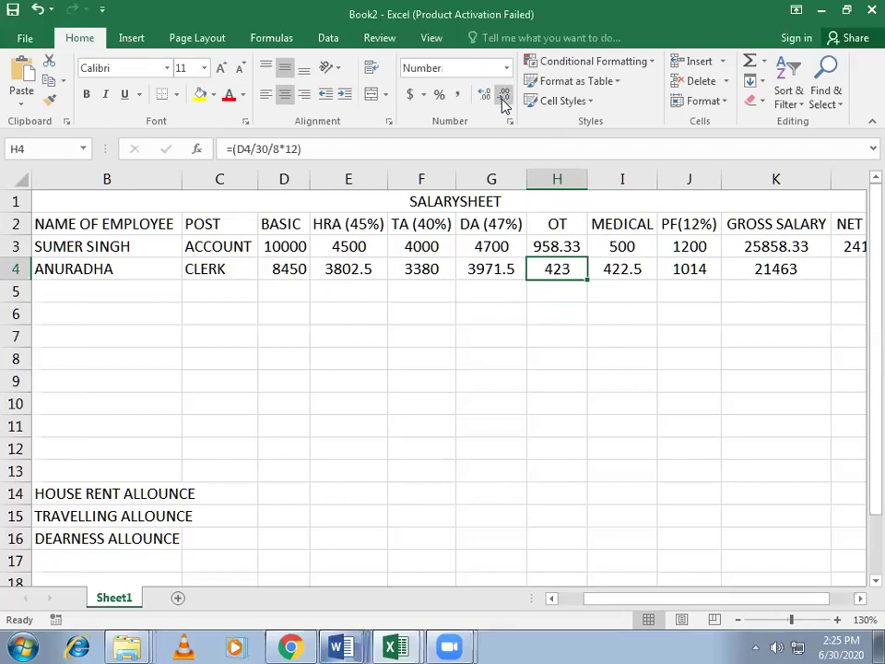
{"action": "left_click", "coordinate": [486, 97]}
{"action": "left_click", "coordinate": [486, 97]}
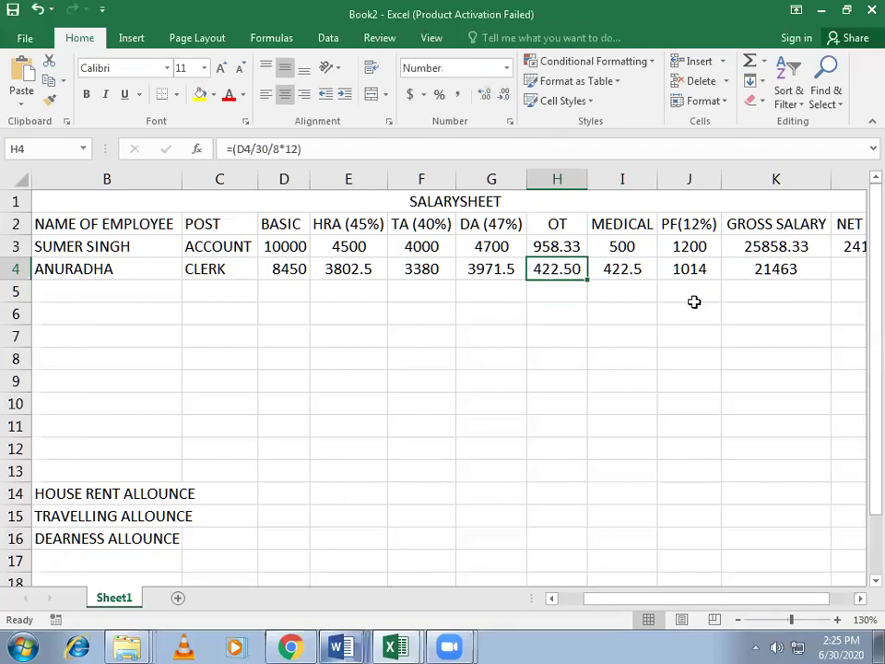
{"action": "left_click", "coordinate": [638, 273]}
{"action": "left_click", "coordinate": [489, 98]}
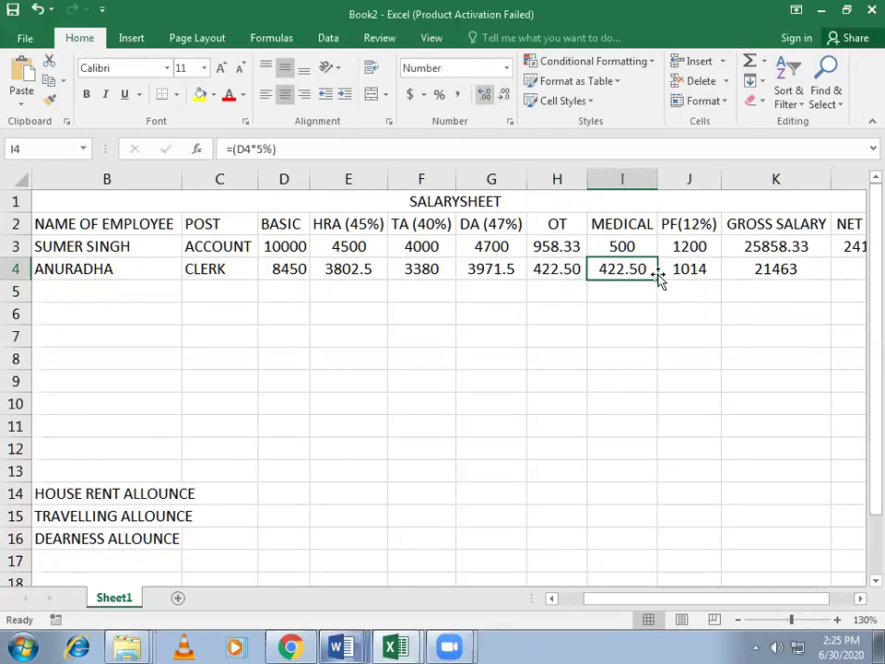
Step: Review the OT, MEDICAL and PF formulas in H4, I4 and J4
{"action": "left_click", "coordinate": [559, 271]}
{"action": "left_click", "coordinate": [636, 268]}
{"action": "left_click", "coordinate": [715, 269]}
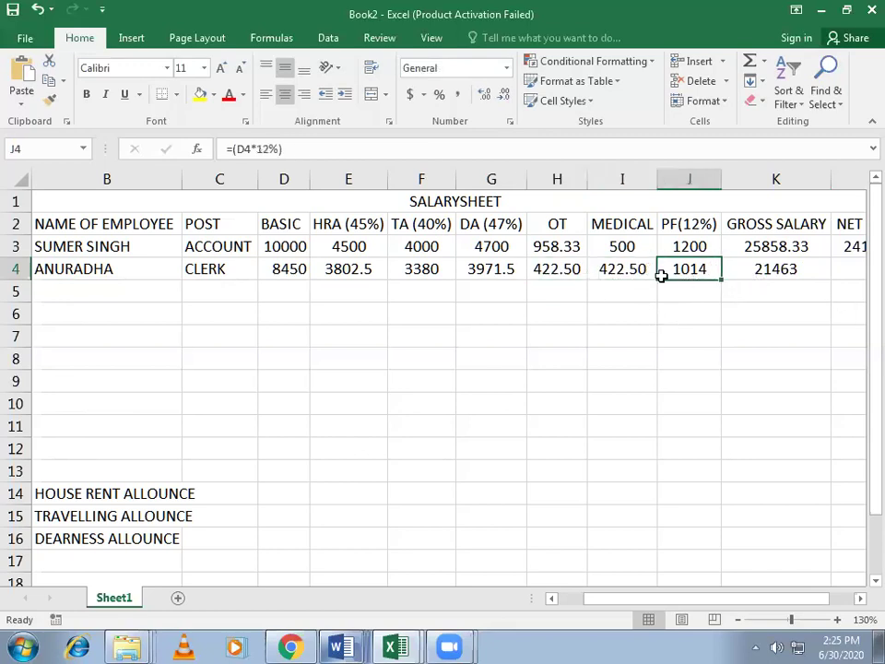
{"action": "left_click", "coordinate": [611, 269]}
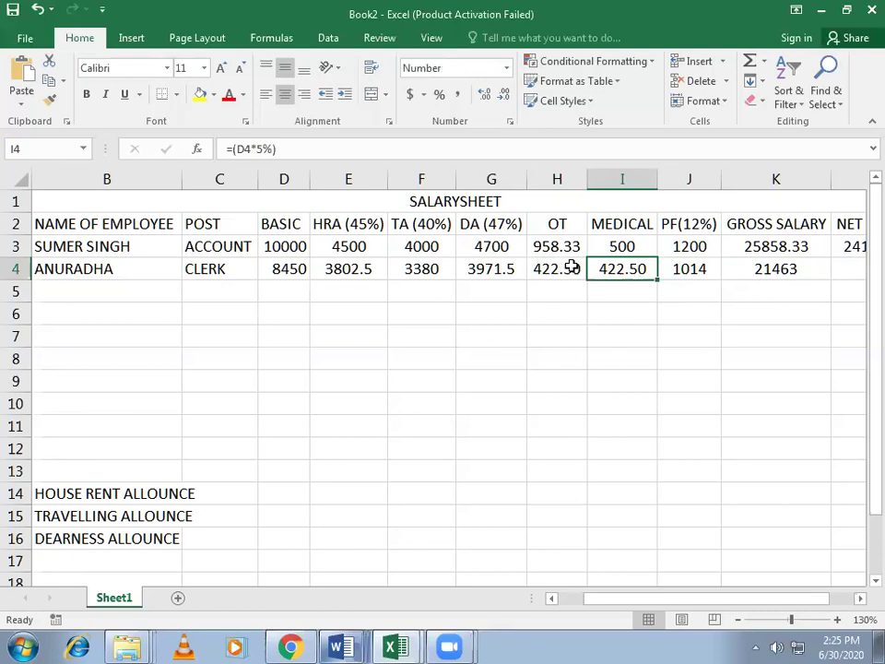
{"action": "left_click", "coordinate": [573, 264]}
{"action": "left_click", "coordinate": [582, 334]}
Step: Change the H4 OT formula multiplier from 12 to 15, giving 528.13
{"action": "left_click", "coordinate": [567, 266]}
{"action": "double_click", "coordinate": [564, 267]}
{"action": "left_click", "coordinate": [595, 267]}
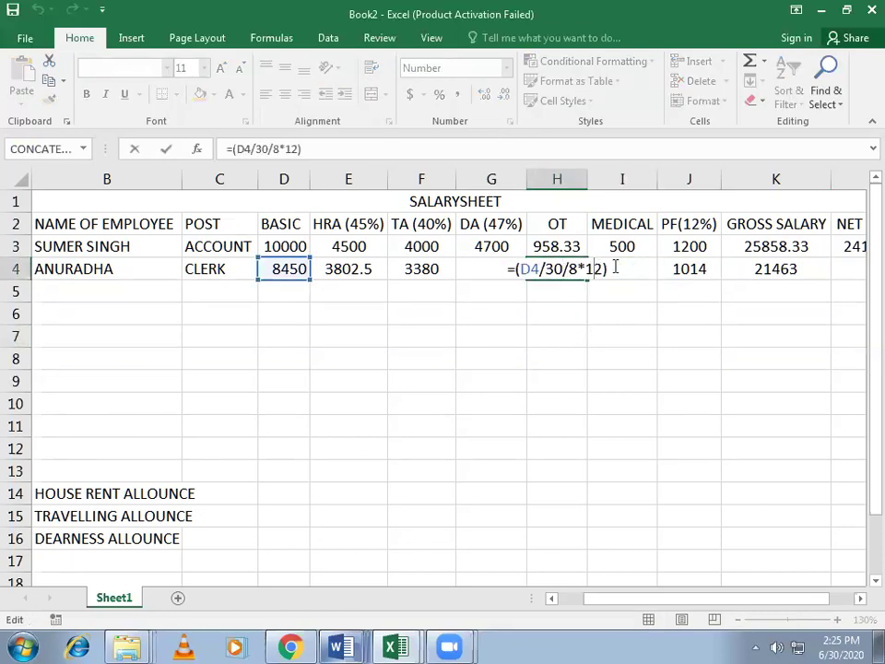
{"action": "key", "text": "Delete"}
{"action": "type", "text": "5"}
{"action": "key", "text": "Return"}
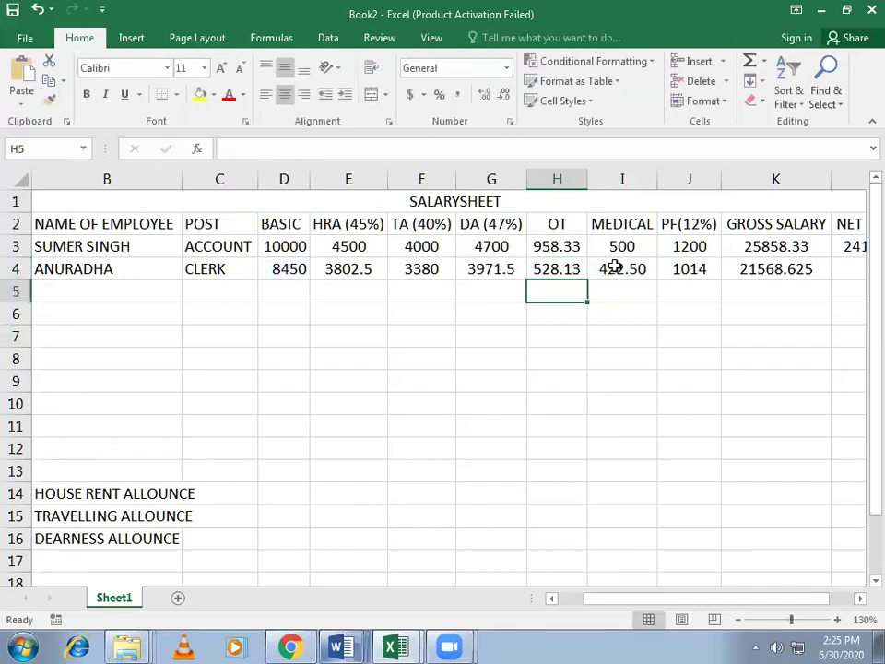
{"action": "left_click", "coordinate": [628, 386]}
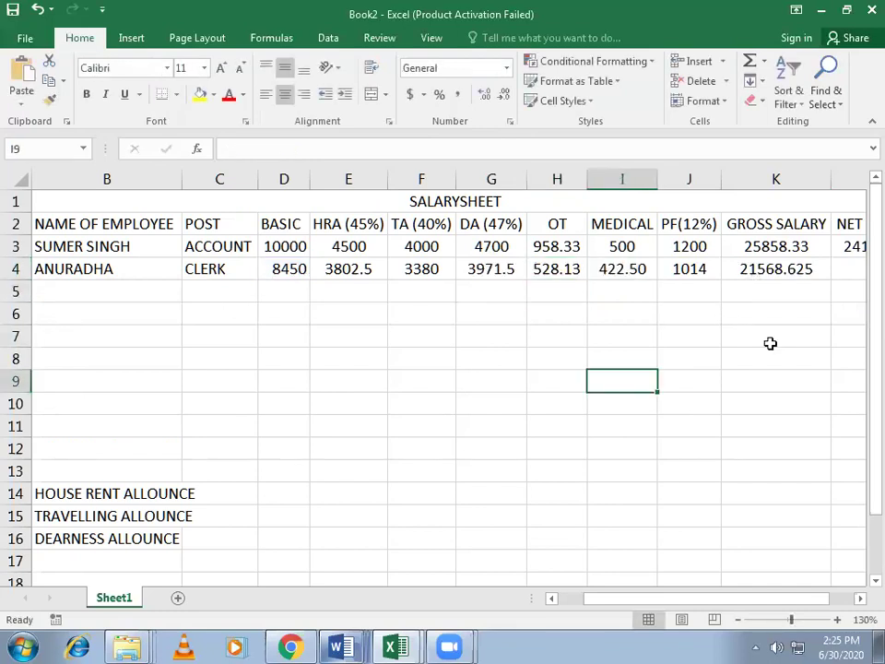
Step: Enter =(K4-SUM(I4:J4)) in L4, fixing the SUN typo, to get net salary 20132.125
{"action": "left_click_drag", "start_coordinate": [641, 601], "coordinate": [711, 274]}
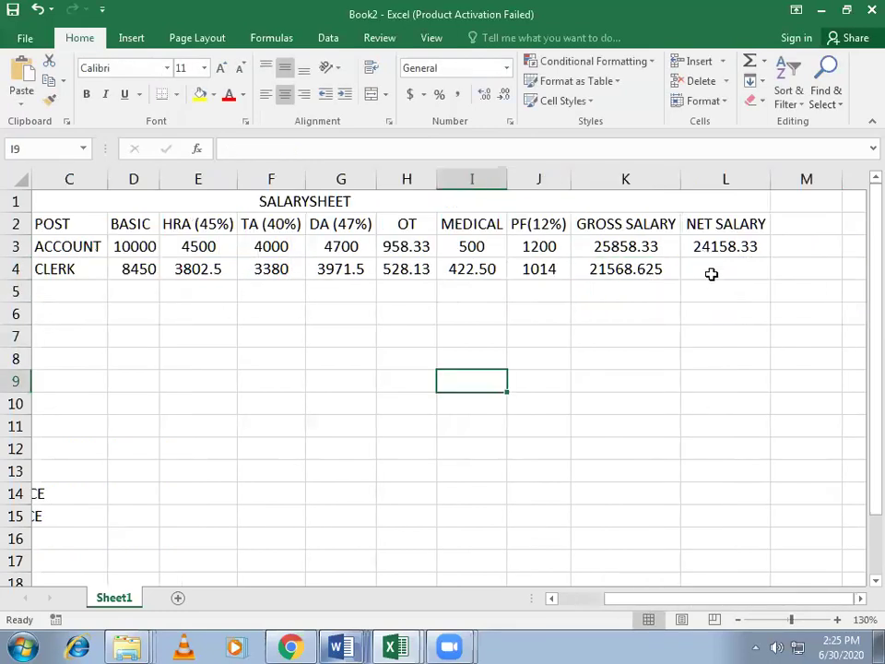
{"action": "left_click", "coordinate": [712, 274]}
{"action": "type", "text": "="}
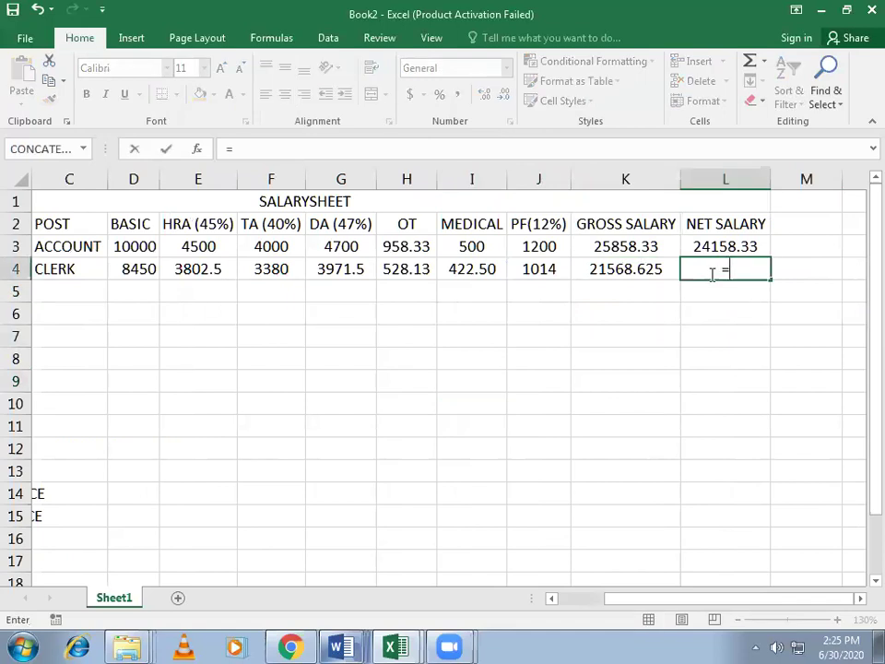
{"action": "type", "text": "("}
{"action": "left_click", "coordinate": [617, 264]}
{"action": "type", "text": "-"}
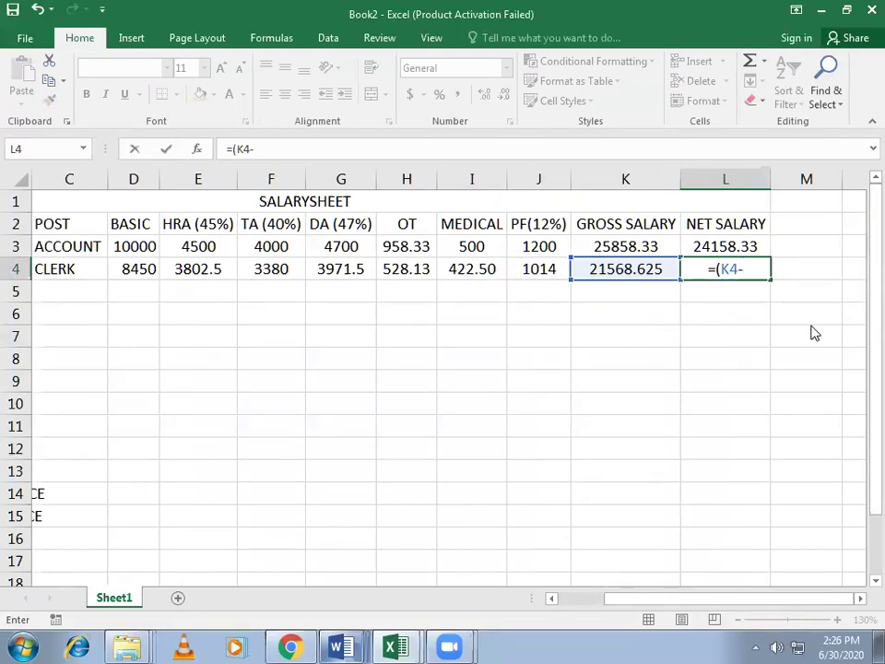
{"action": "type", "text": "SUN"}
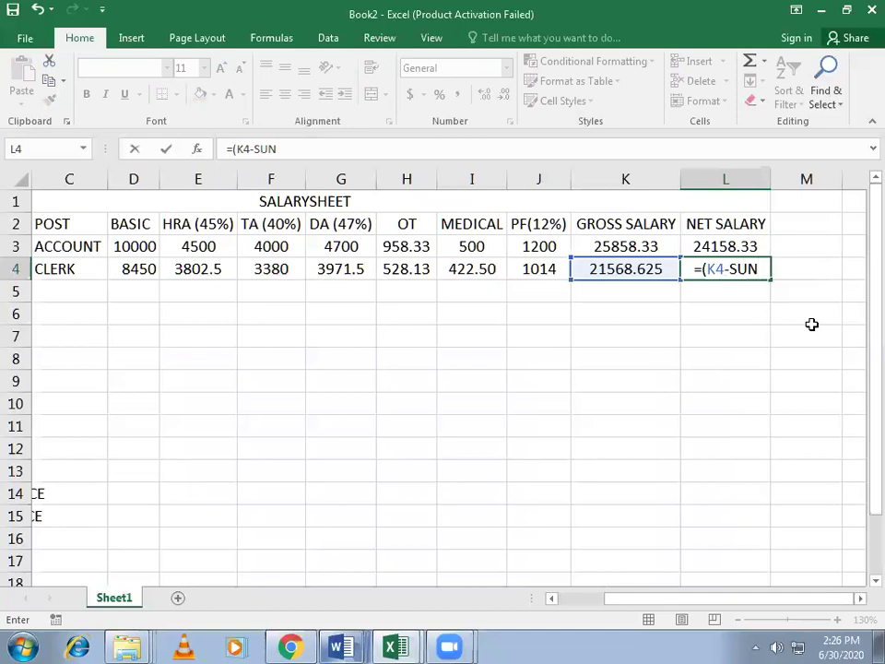
{"action": "type", "text": "("}
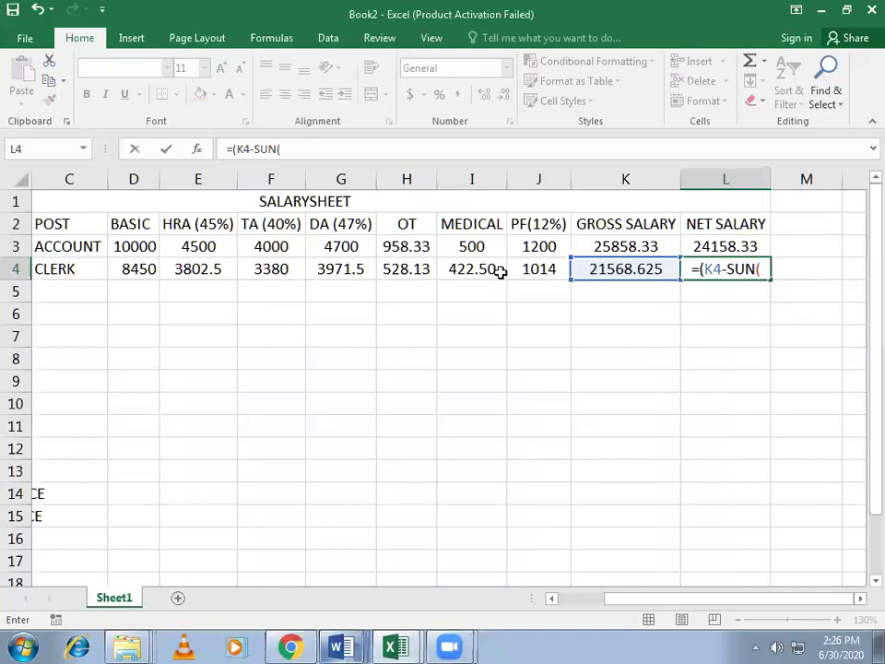
{"action": "left_click_drag", "start_coordinate": [486, 268], "coordinate": [519, 269]}
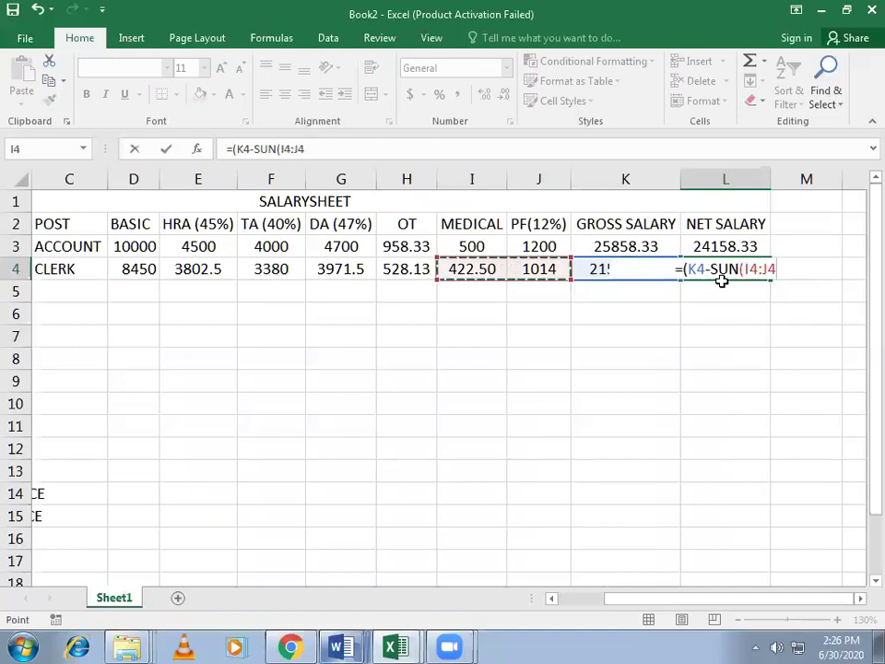
{"action": "type", "text": ")"}
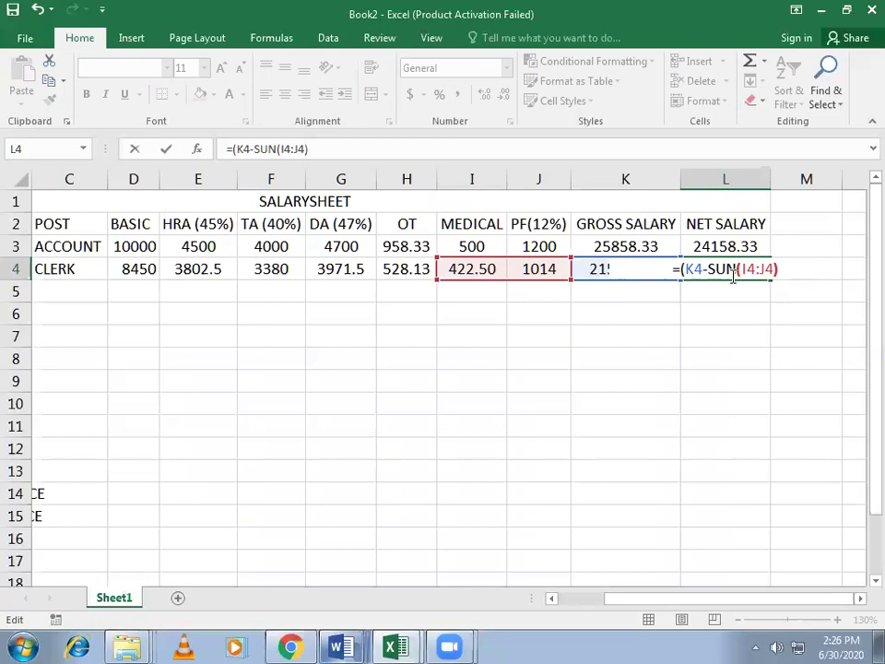
{"action": "key", "text": "BackSpace"}
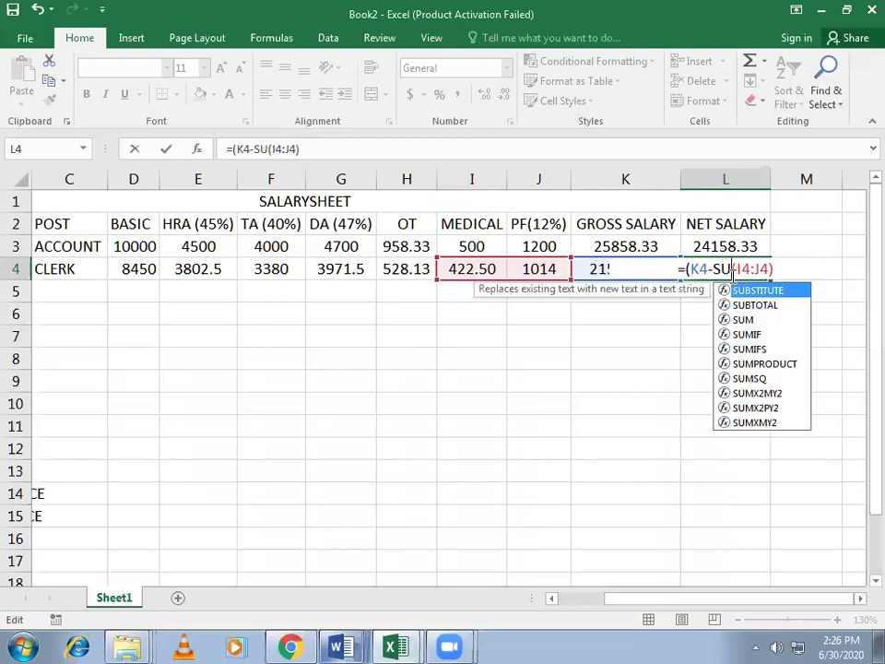
{"action": "type", "text": "M"}
{"action": "key", "text": "Return"}
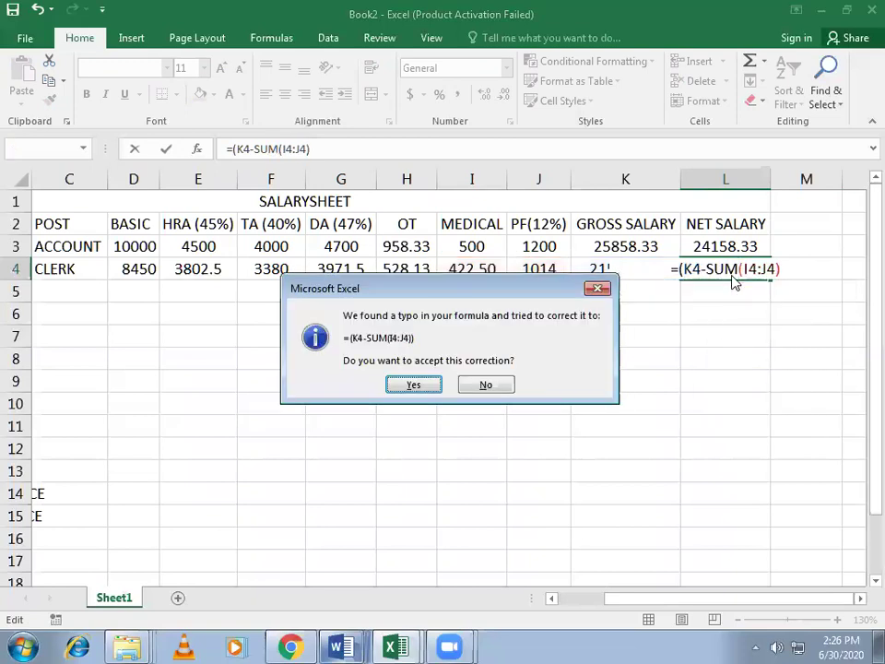
{"action": "key", "text": "Return"}
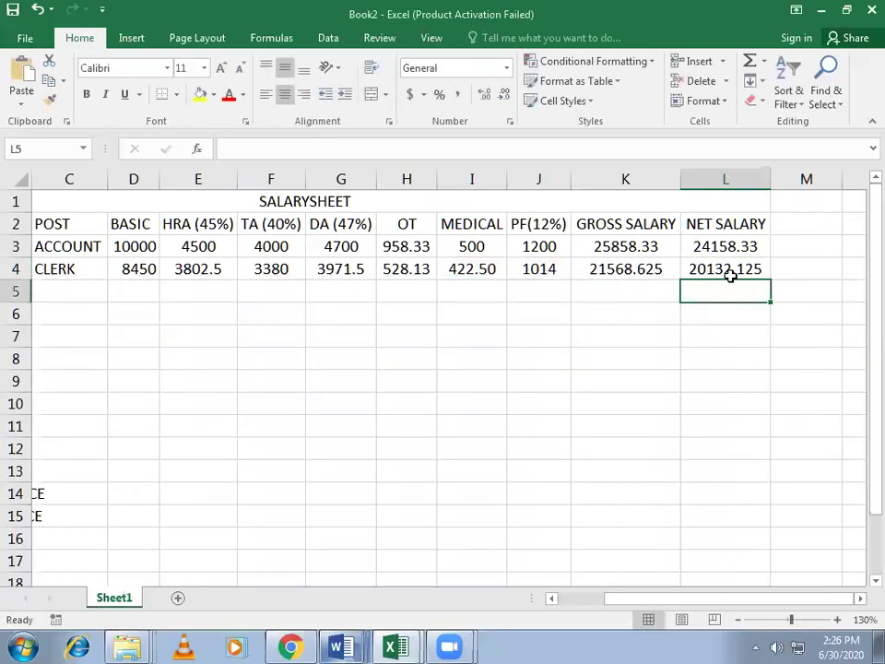
Step: Check the net salary formula in L4 against the basic salary in D4
{"action": "left_click", "coordinate": [725, 263]}
{"action": "left_click_drag", "start_coordinate": [716, 601], "coordinate": [732, 588]}
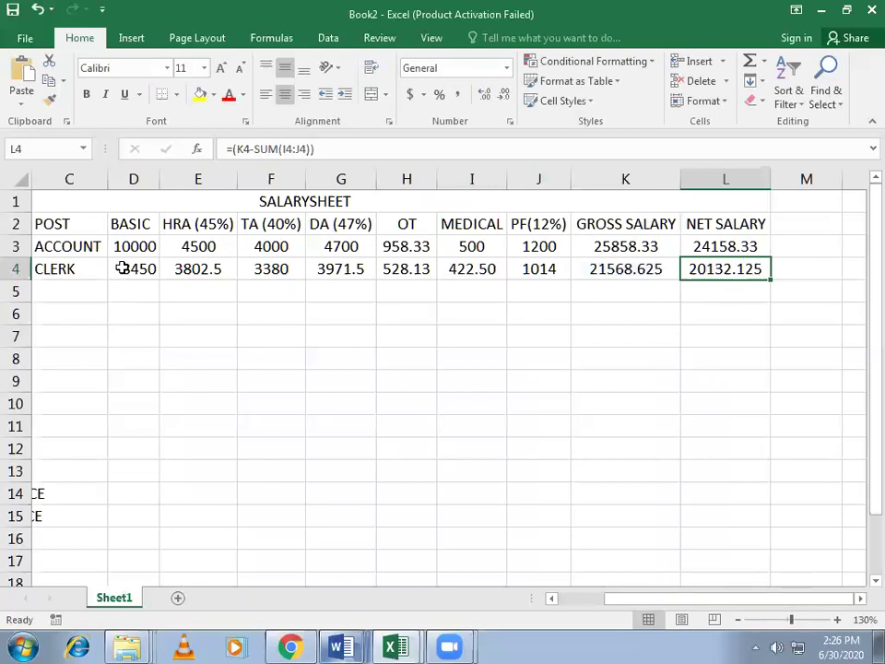
{"action": "left_click", "coordinate": [122, 269]}
{"action": "left_click", "coordinate": [725, 270]}
{"action": "left_click_drag", "start_coordinate": [803, 605], "coordinate": [761, 609]}
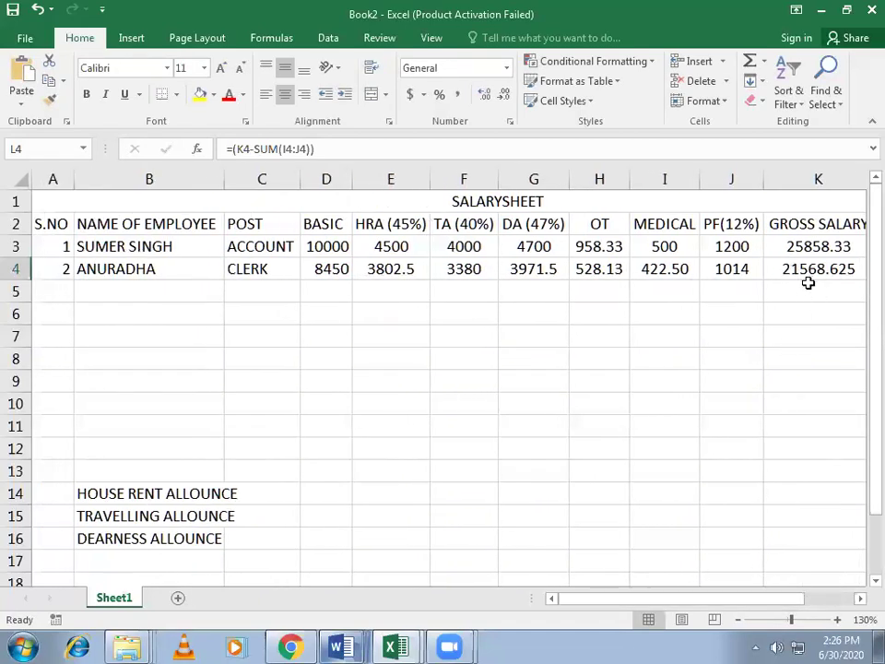
Step: Round the gross salary in K4 and net salary in L4 to two decimals
{"action": "left_click", "coordinate": [849, 271]}
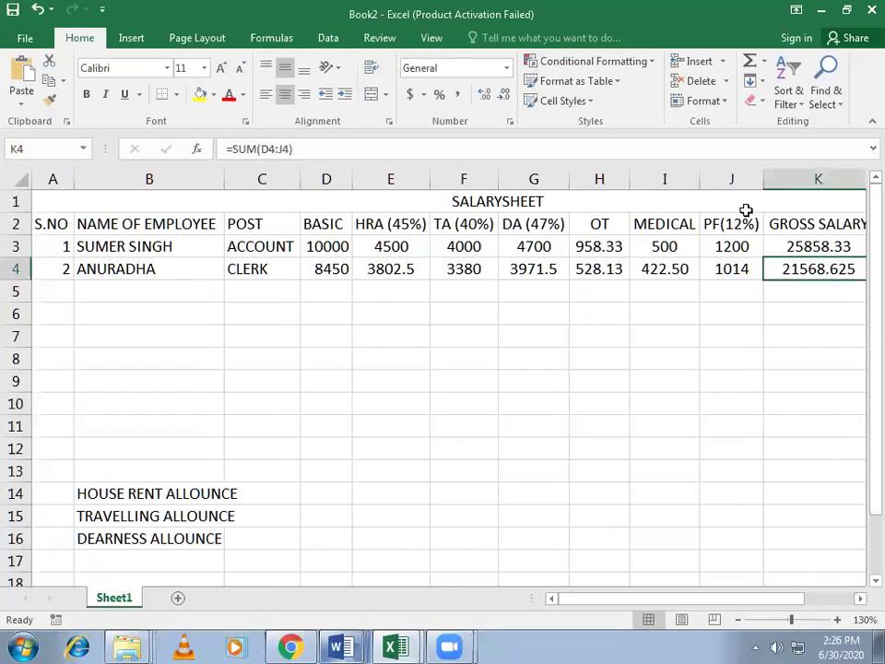
{"action": "left_click", "coordinate": [486, 94]}
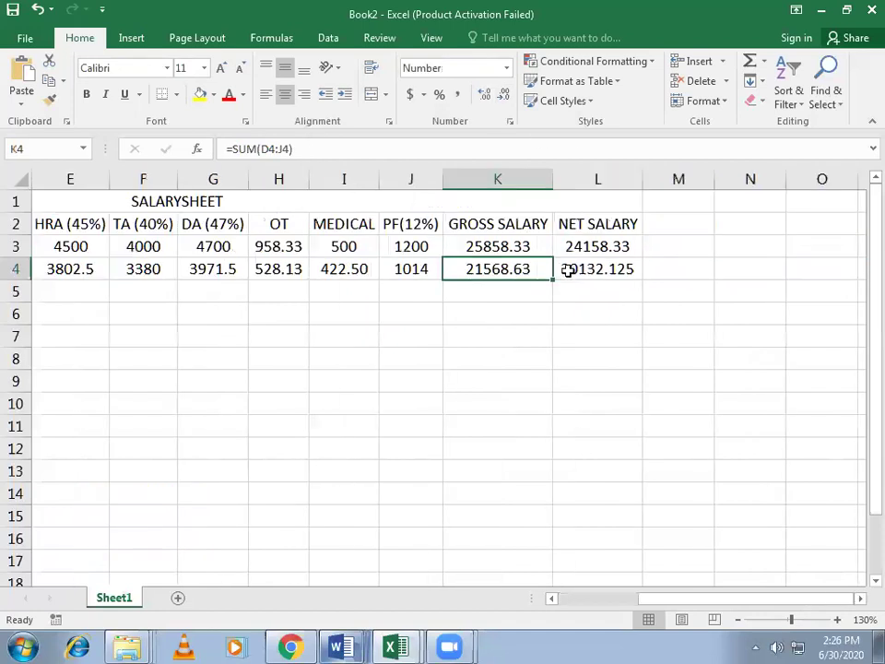
{"action": "left_click", "coordinate": [607, 269]}
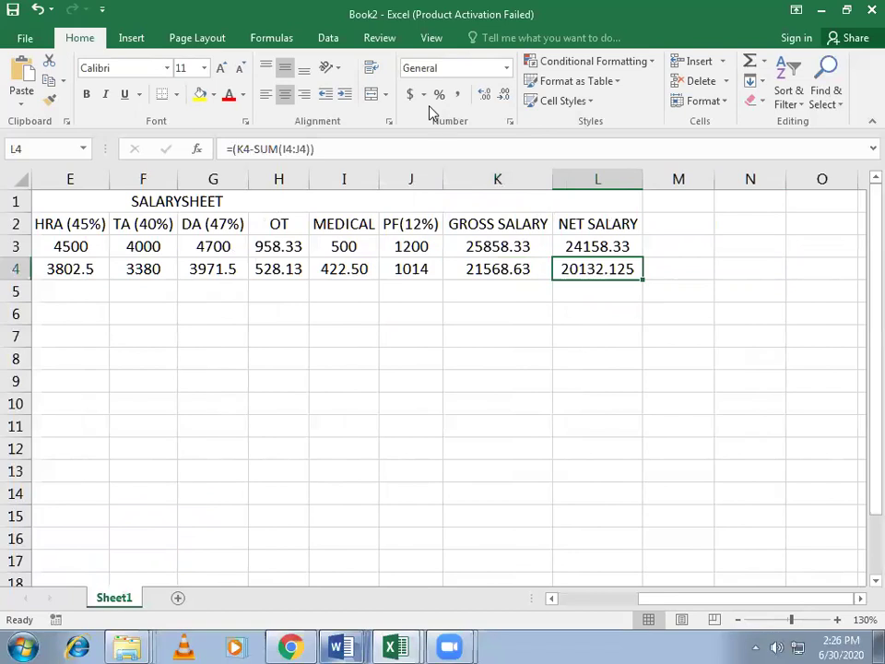
{"action": "left_click", "coordinate": [504, 97]}
{"action": "left_click_drag", "start_coordinate": [689, 609], "coordinate": [628, 608]}
Step: Show the HRA through PF figures in E3:J4 with two decimals
{"action": "left_click_drag", "start_coordinate": [368, 249], "coordinate": [694, 269]}
{"action": "left_click", "coordinate": [487, 94]}
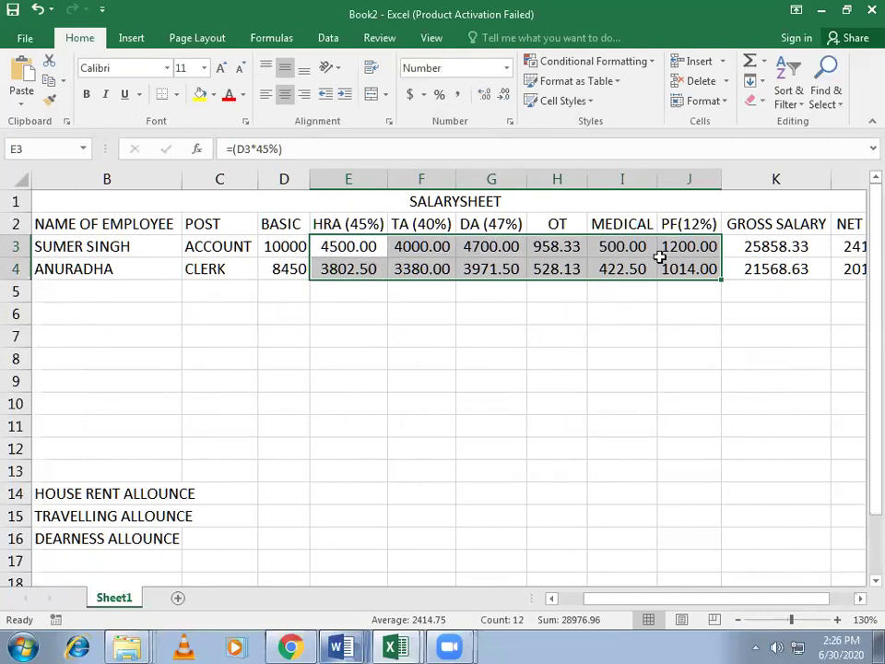
{"action": "left_click_drag", "start_coordinate": [718, 601], "coordinate": [738, 596]}
{"action": "left_click", "coordinate": [594, 491]}
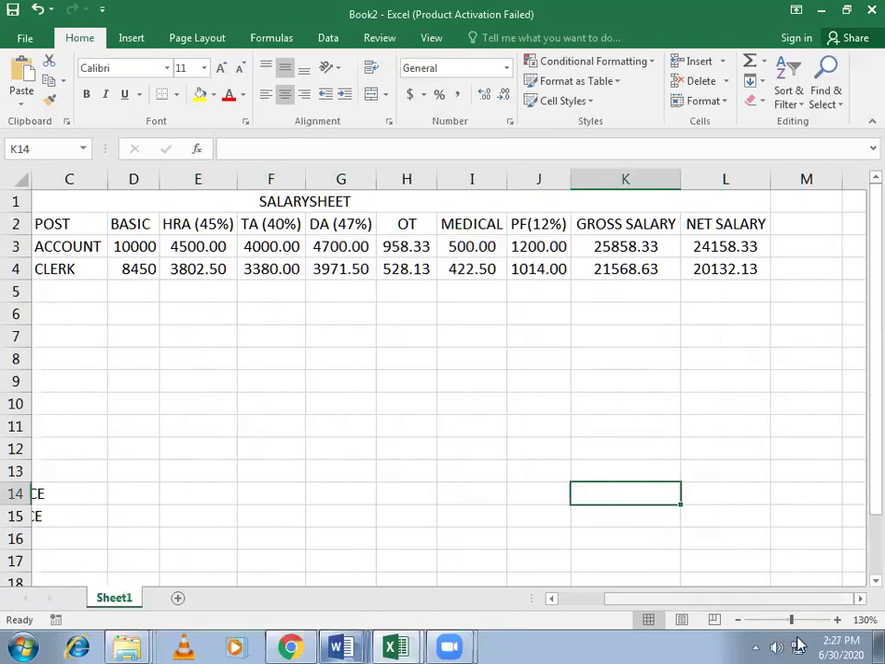
Step: Centre the serial numbers in the S.NO column A
{"action": "left_click_drag", "start_coordinate": [801, 607], "coordinate": [240, 360]}
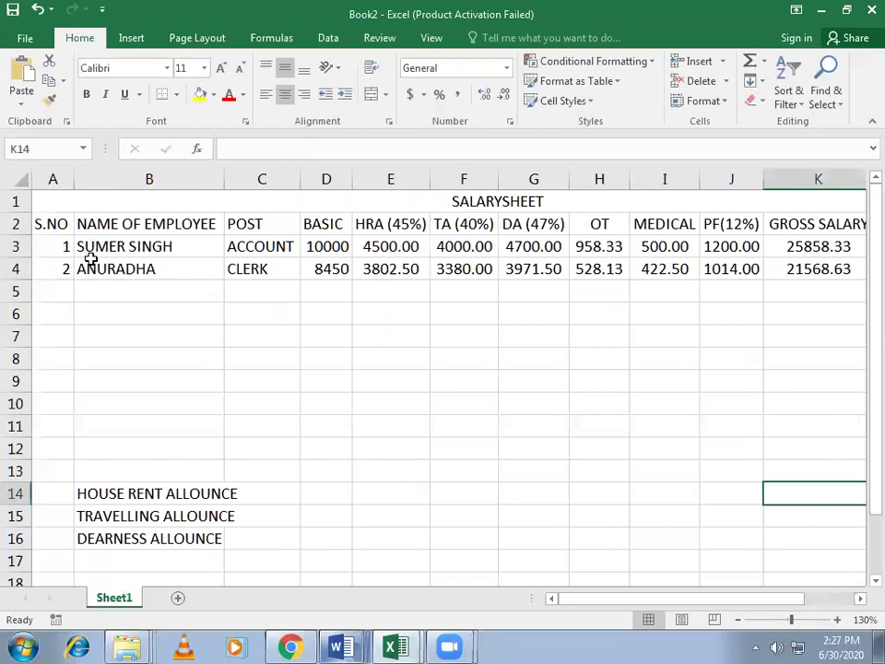
{"action": "left_click", "coordinate": [53, 179]}
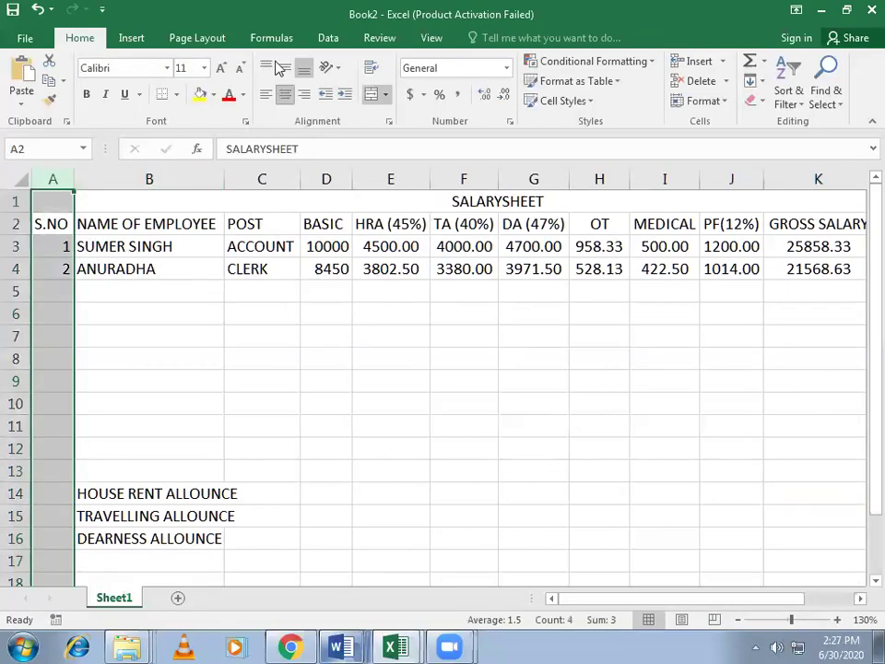
{"action": "left_click", "coordinate": [285, 94]}
{"action": "left_click", "coordinate": [330, 359]}
Step: Fill the SALARYSHEET title row yellow and the A2:L2 header row green
{"action": "left_click_drag", "start_coordinate": [632, 603], "coordinate": [601, 607]}
{"action": "left_click", "coordinate": [292, 205]}
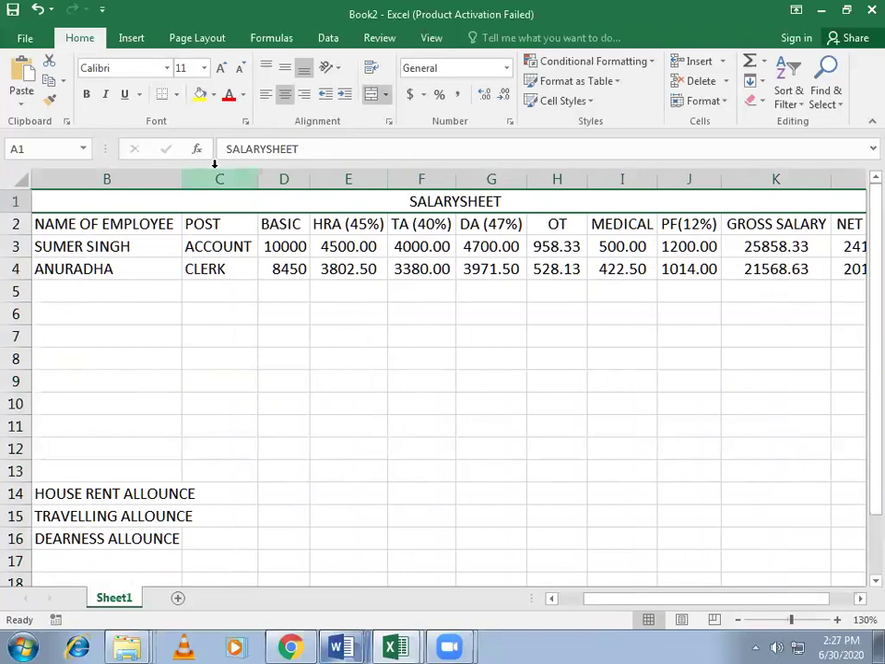
{"action": "left_click", "coordinate": [200, 95]}
{"action": "left_click_drag", "start_coordinate": [57, 223], "coordinate": [742, 227]}
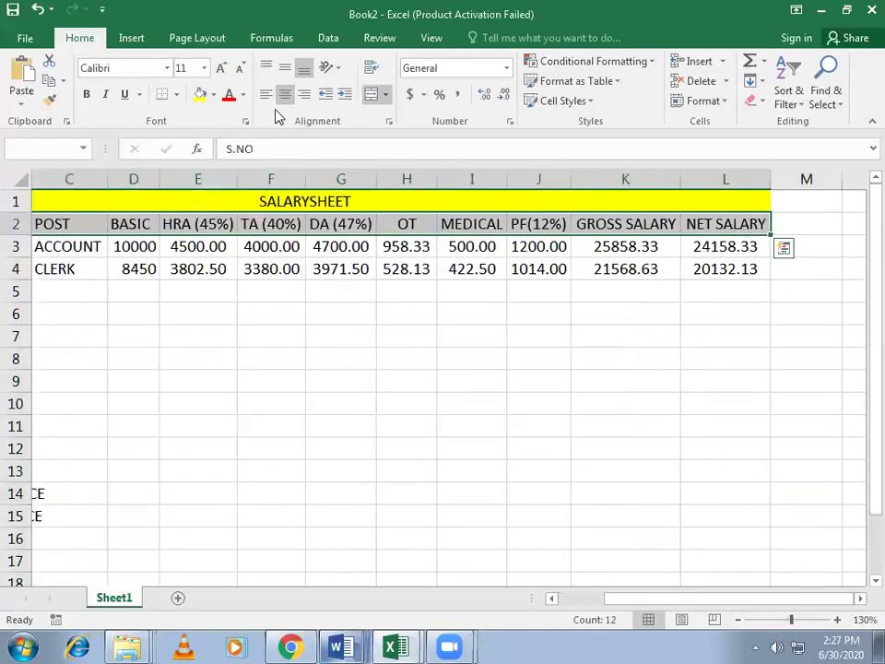
{"action": "left_click", "coordinate": [213, 95]}
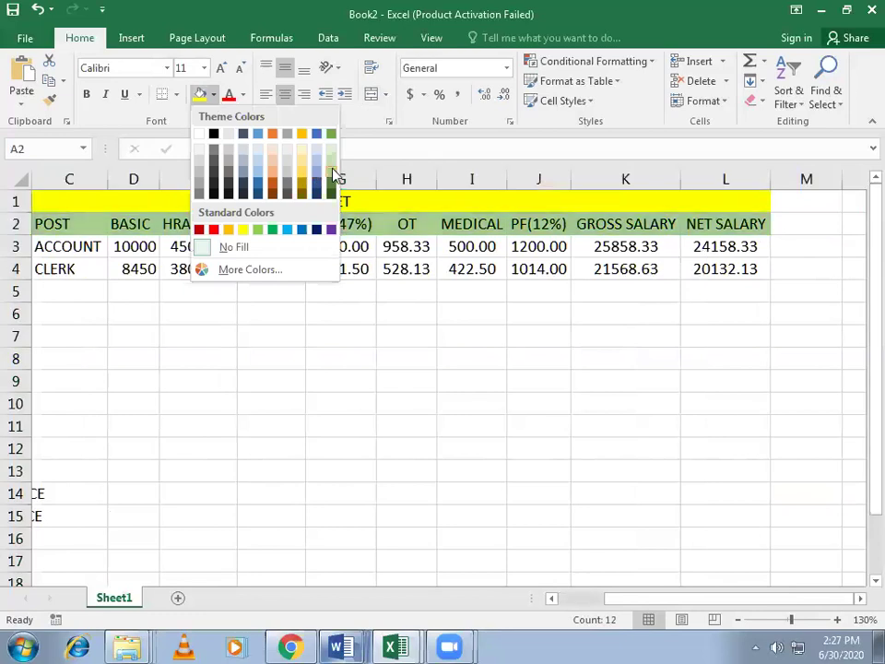
{"action": "left_click", "coordinate": [332, 175]}
Step: Fill the cells of rows 4, 6 and 8 light blue
{"action": "left_click_drag", "start_coordinate": [50, 265], "coordinate": [841, 265]}
{"action": "left_click_drag", "start_coordinate": [66, 313], "coordinate": [692, 318]}
{"action": "left_click", "coordinate": [683, 277], "text": "ctrl"}
{"action": "left_click_drag", "start_coordinate": [50, 353], "coordinate": [729, 364]}
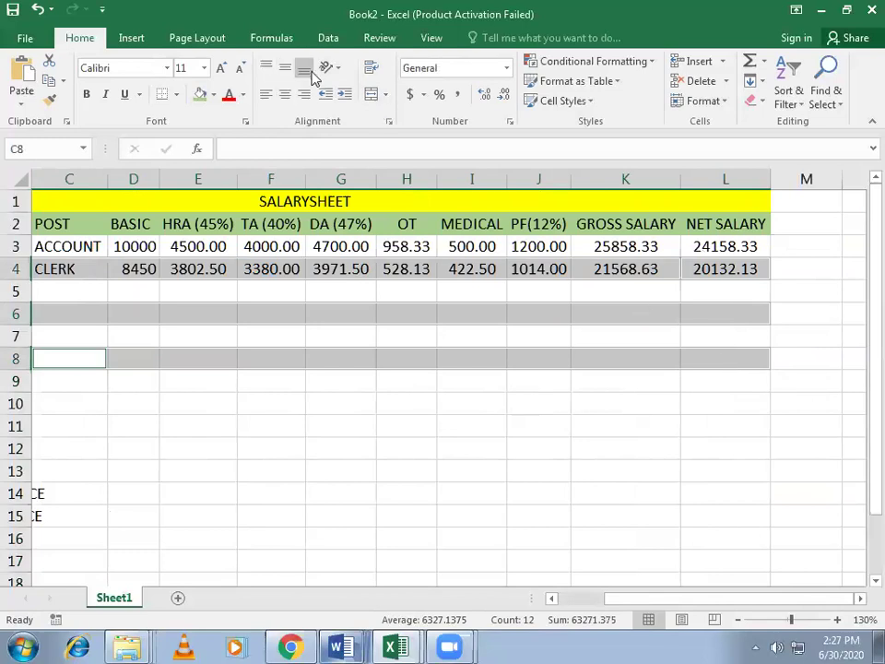
{"action": "left_click", "coordinate": [213, 94]}
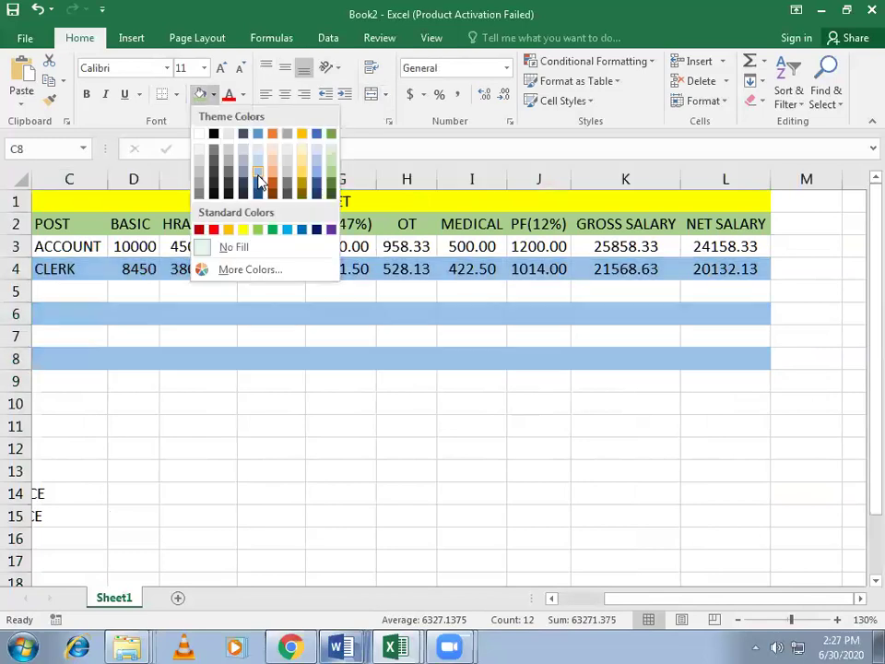
{"action": "left_click", "coordinate": [256, 168]}
{"action": "left_click", "coordinate": [668, 405]}
Step: Apply All Borders to the table range A2:L9
{"action": "left_click_drag", "start_coordinate": [757, 377], "coordinate": [37, 111]}
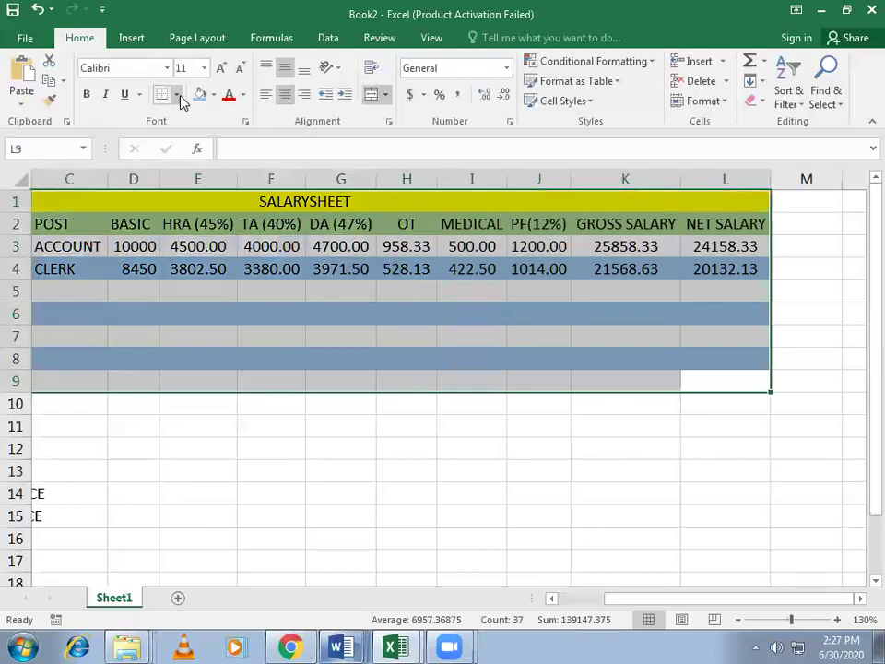
{"action": "left_click", "coordinate": [178, 96]}
{"action": "left_click", "coordinate": [205, 242]}
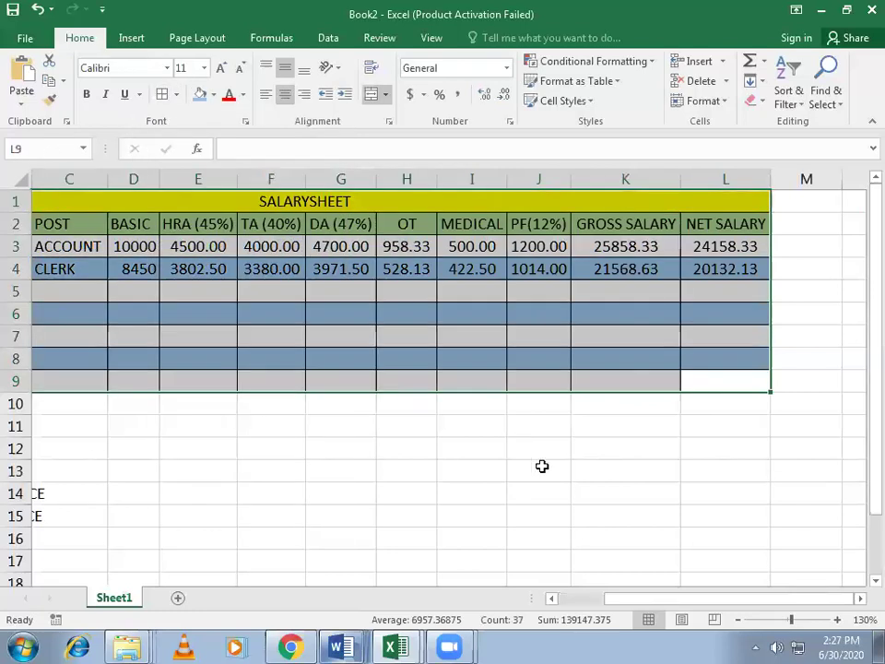
{"action": "left_click", "coordinate": [541, 468]}
Step: Fill A8:B8 blue to match the rest of row 8
{"action": "left_click_drag", "start_coordinate": [751, 604], "coordinate": [609, 581]}
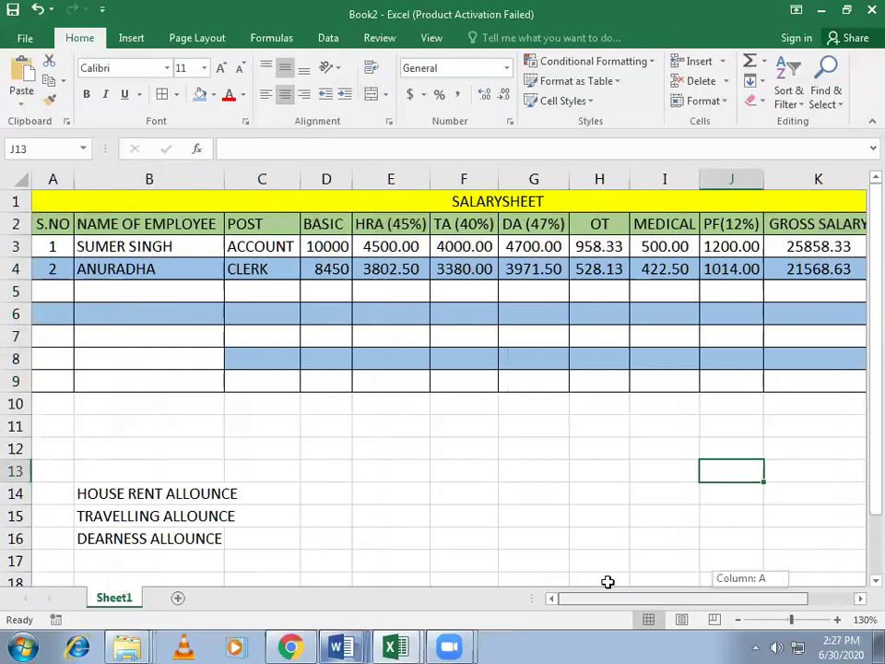
{"action": "left_click_drag", "start_coordinate": [156, 359], "coordinate": [28, 358]}
{"action": "left_click", "coordinate": [199, 94]}
{"action": "left_click", "coordinate": [282, 448]}
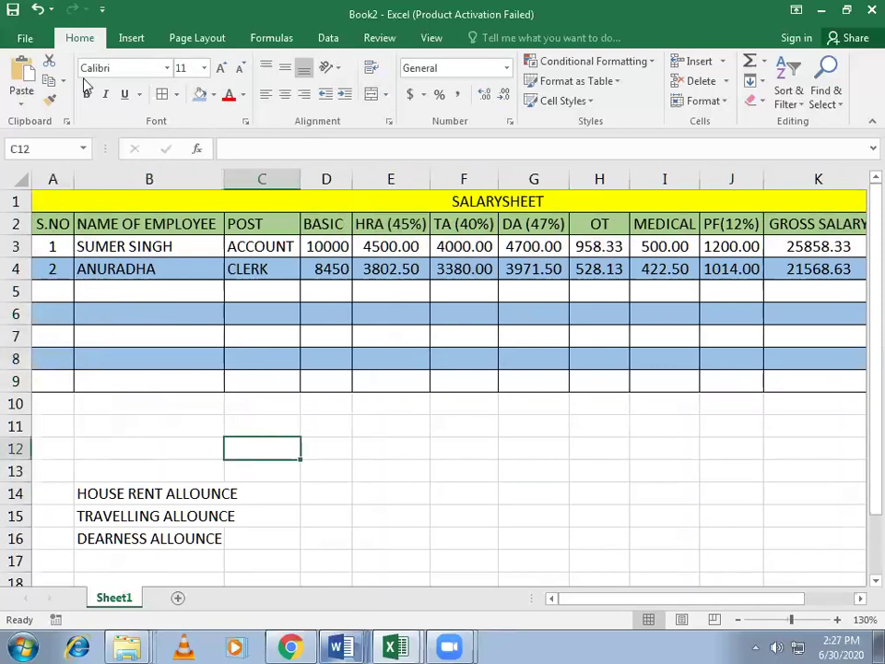
{"action": "left_click", "coordinate": [13, 11]}
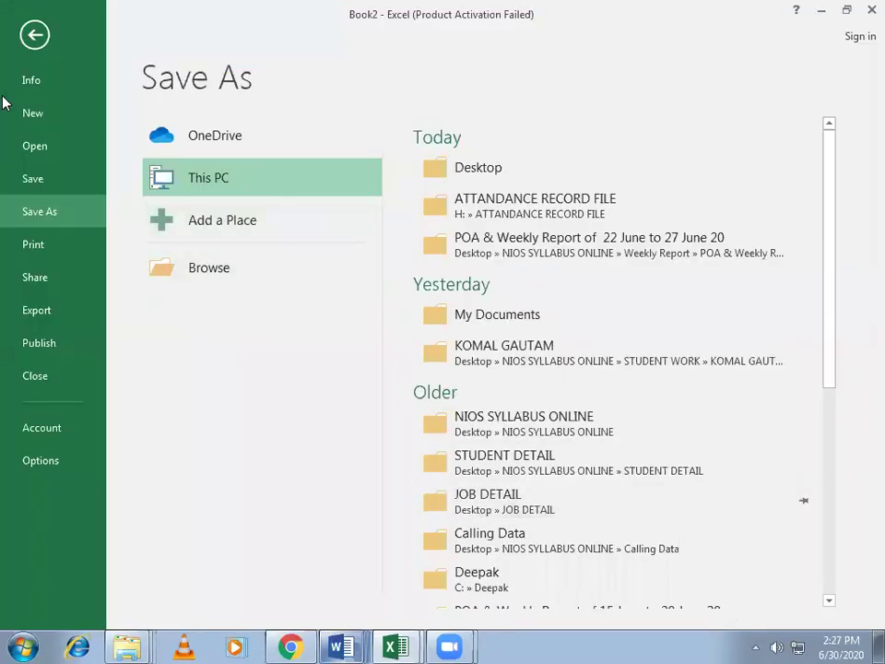
{"action": "left_click", "coordinate": [35, 35]}
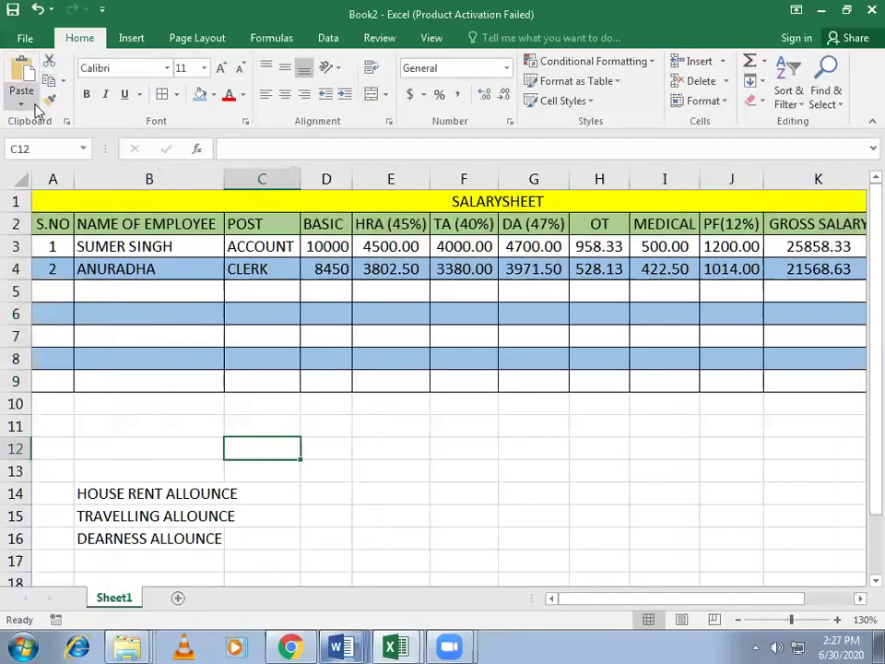
{"action": "left_click_drag", "start_coordinate": [861, 509], "coordinate": [862, 447]}
{"action": "left_click_drag", "start_coordinate": [614, 602], "coordinate": [737, 608]}
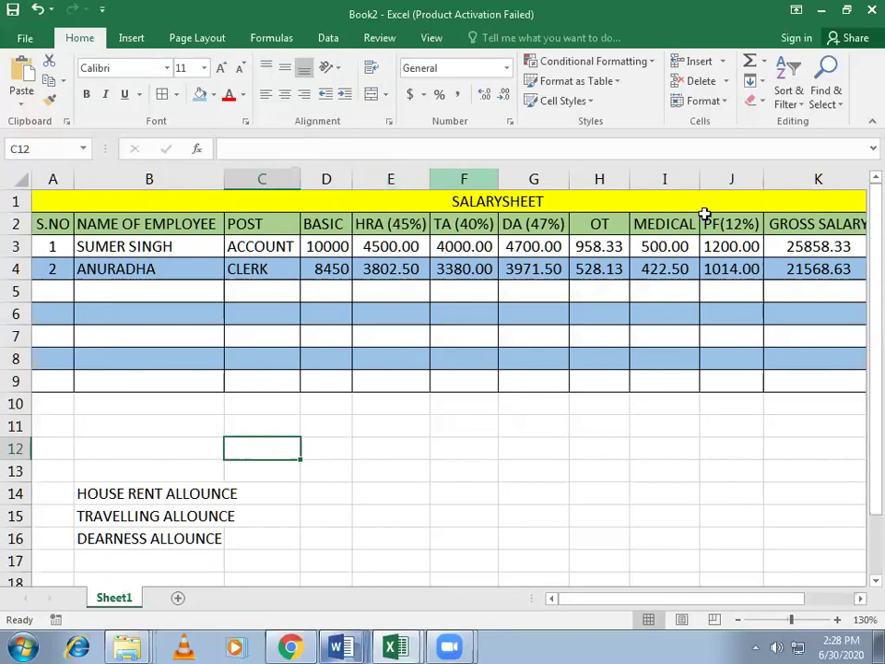
Step: Insert a blank column before OT and head it INSENTIVE in H2
{"action": "left_click", "coordinate": [591, 225]}
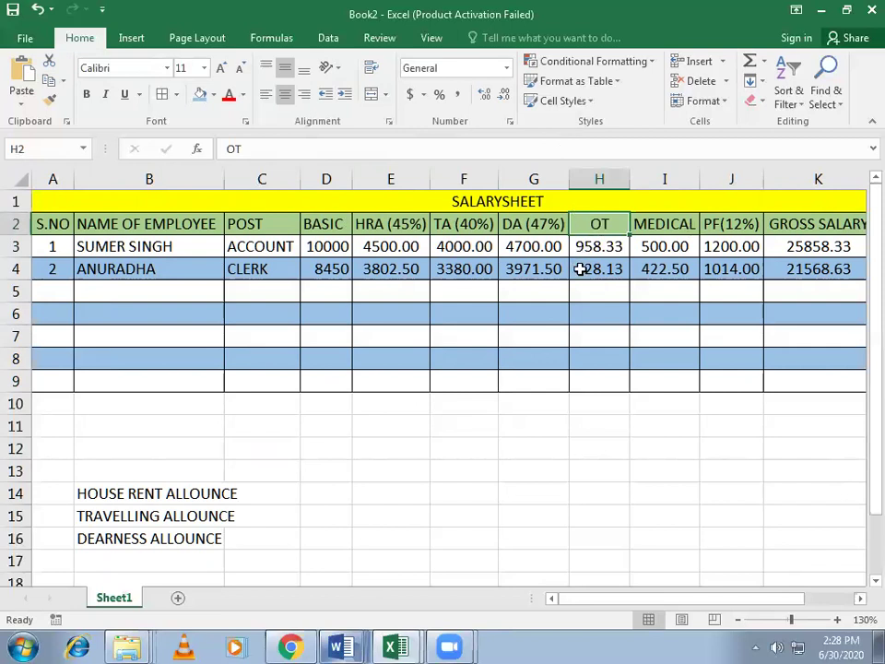
{"action": "left_click", "coordinate": [721, 98]}
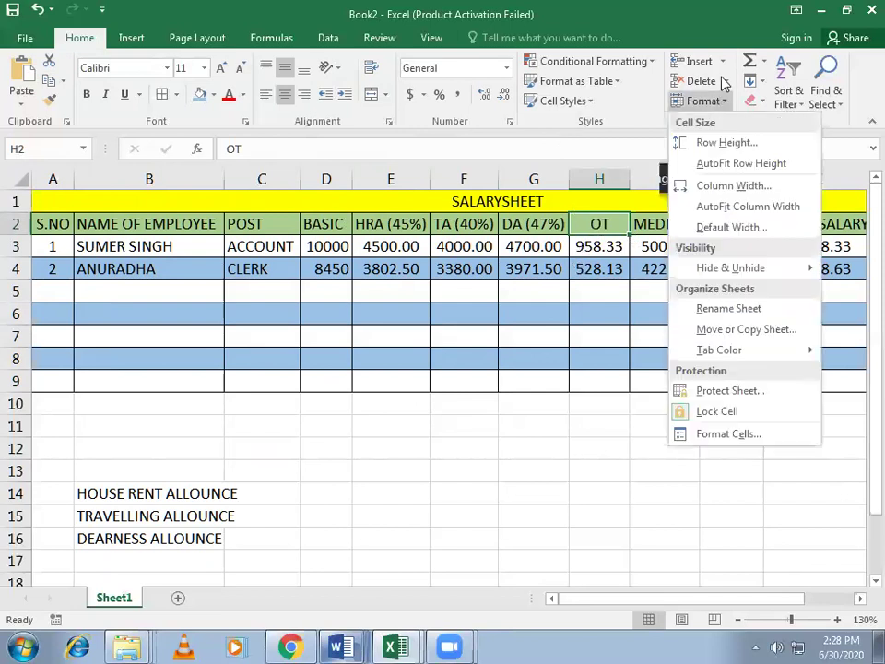
{"action": "left_click", "coordinate": [722, 61]}
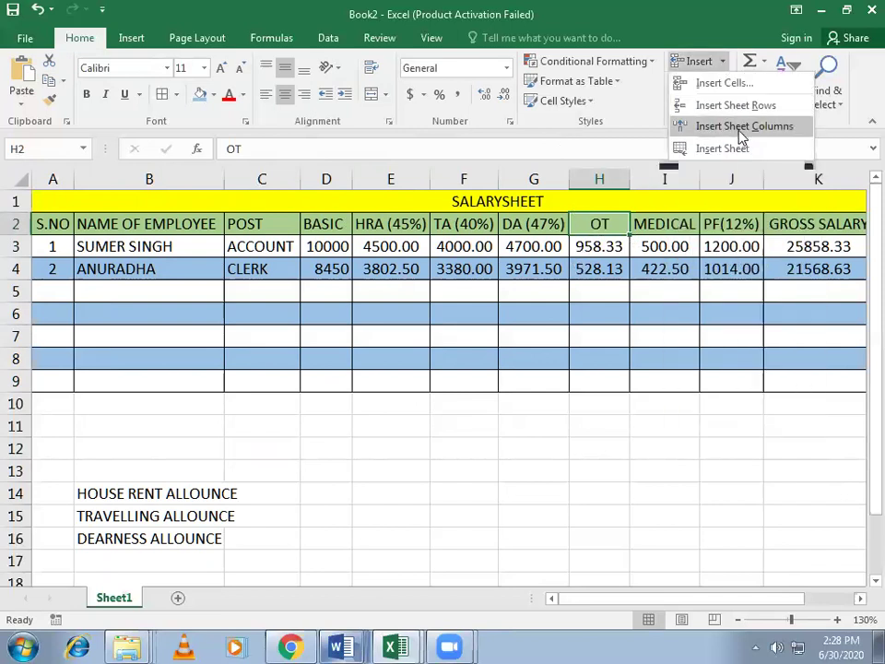
{"action": "left_click", "coordinate": [742, 126]}
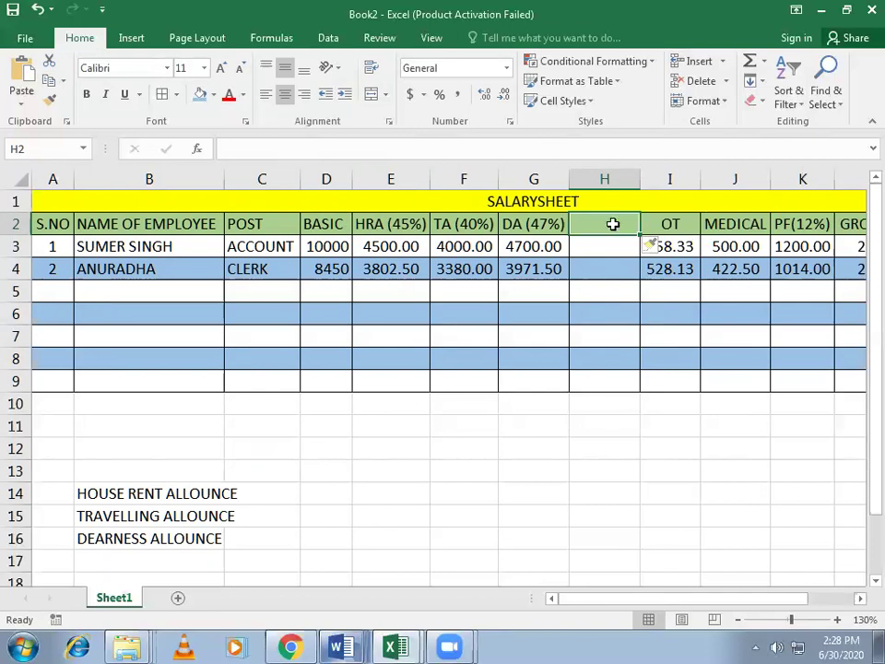
{"action": "type", "text": "INSE"}
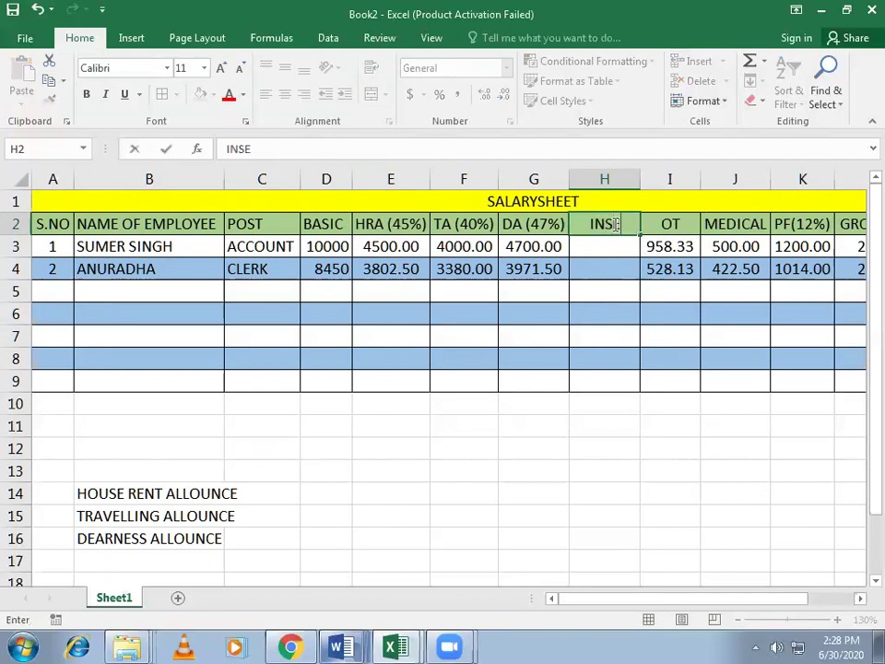
{"action": "type", "text": "NTIVE"}
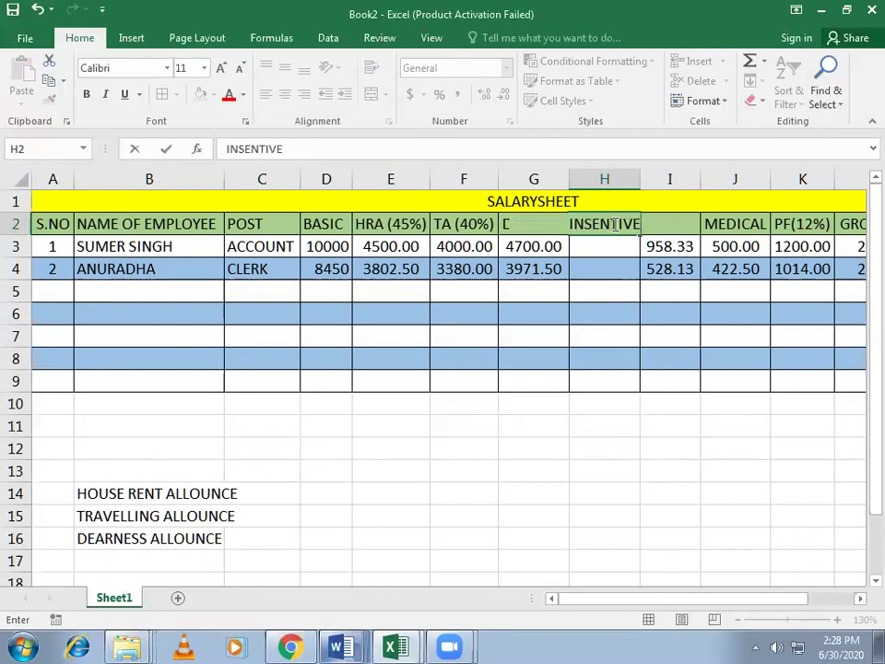
{"action": "key", "text": "Return"}
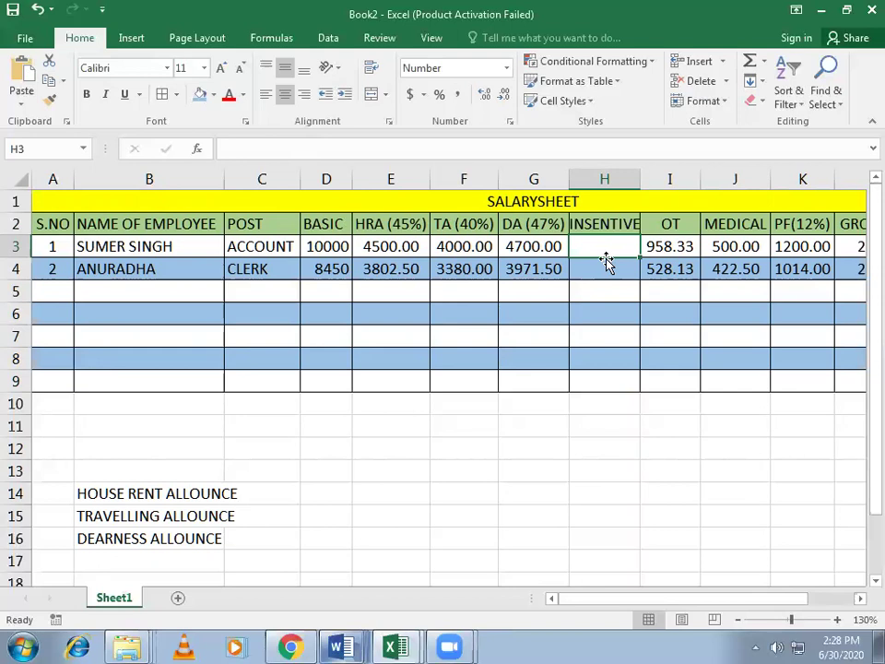
Step: Show the BASIC amounts in D3:D4 with two decimals
{"action": "left_click_drag", "start_coordinate": [332, 247], "coordinate": [332, 268]}
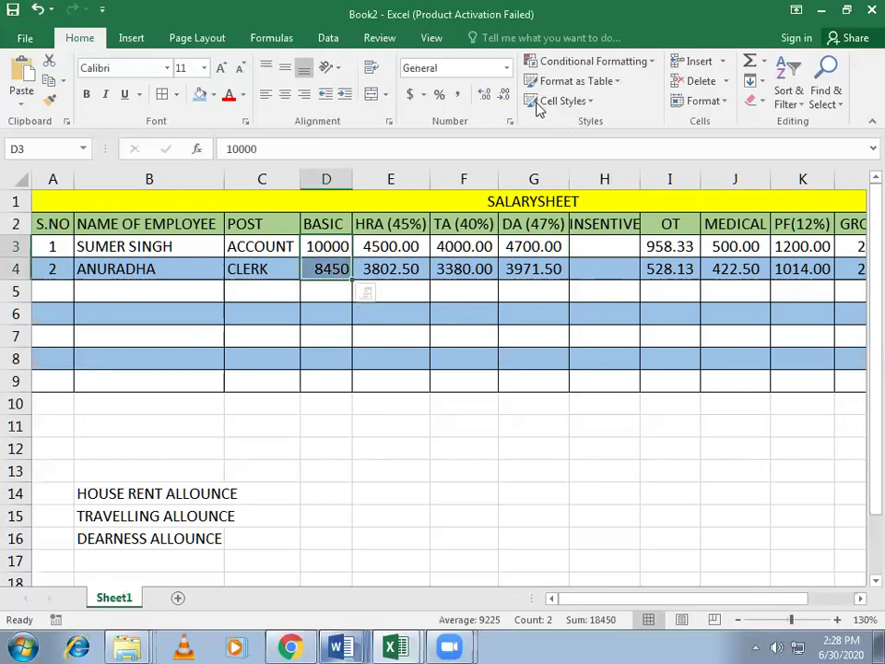
{"action": "left_click", "coordinate": [484, 94]}
{"action": "left_click", "coordinate": [484, 94]}
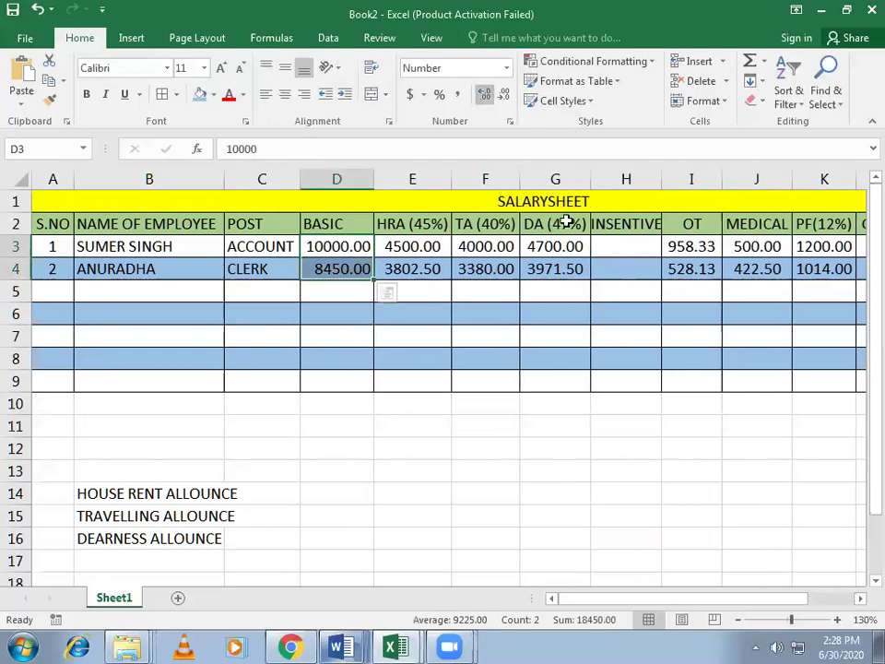
Step: Enter incentives of 1200 in H3 and 1145 in H4, correcting the mistyped 11450
{"action": "left_click", "coordinate": [628, 249]}
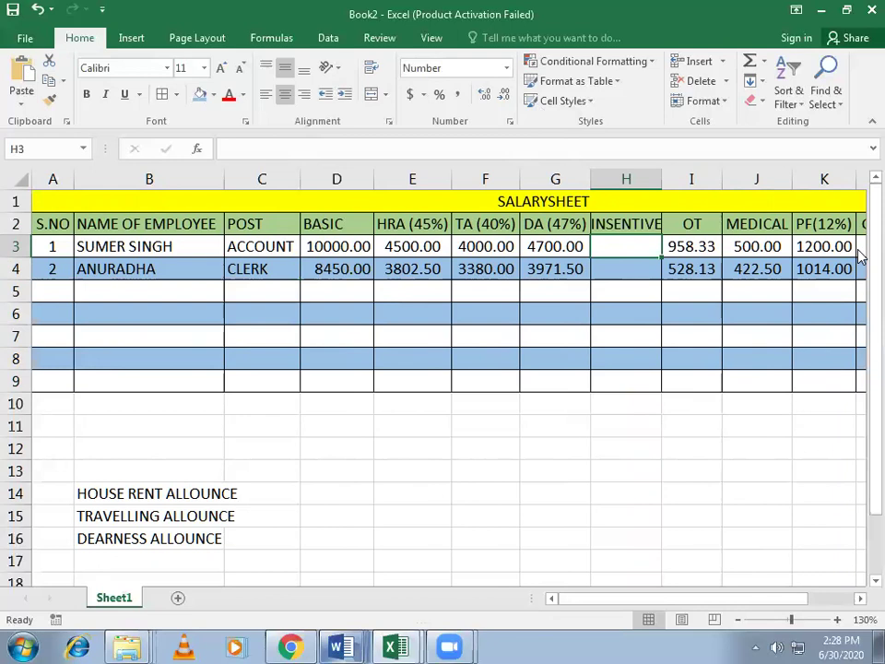
{"action": "type", "text": "1200"}
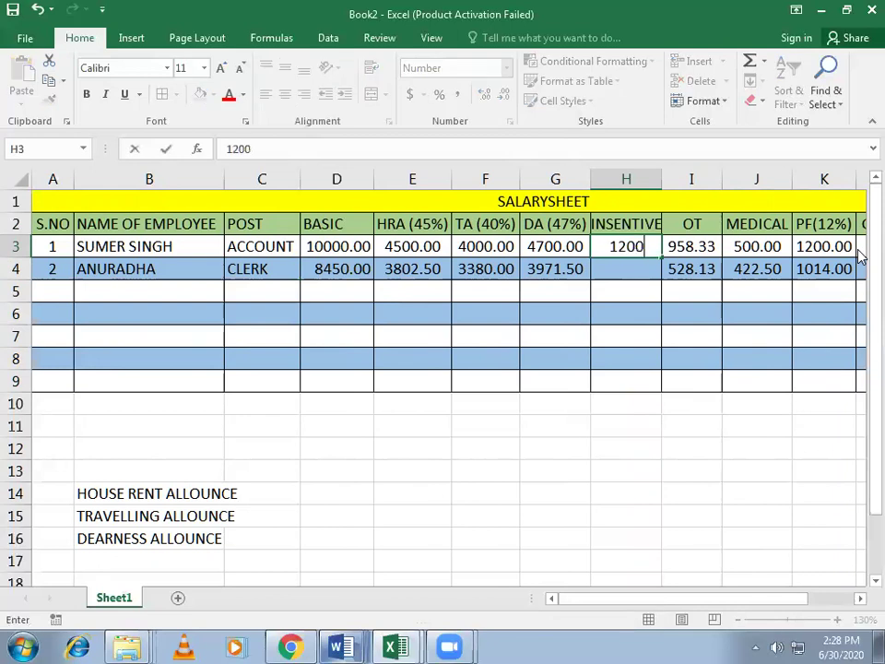
{"action": "key", "text": "Return"}
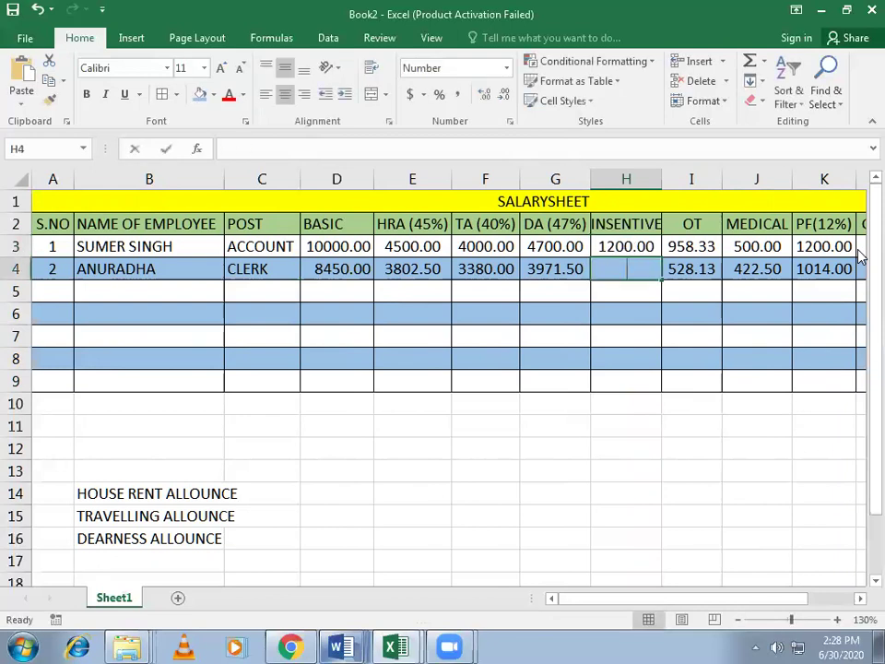
{"action": "type", "text": "11450"}
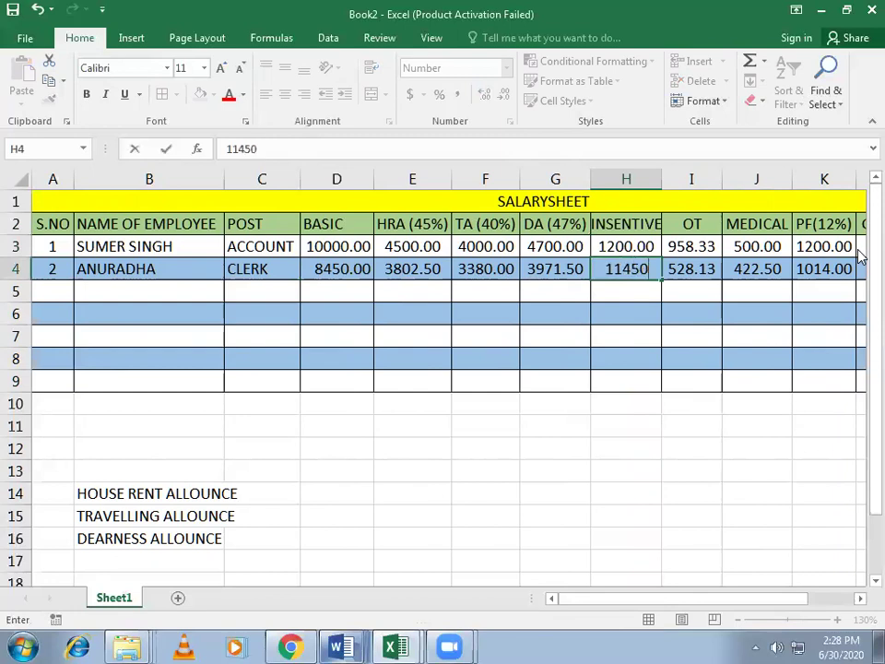
{"action": "key", "text": "Return"}
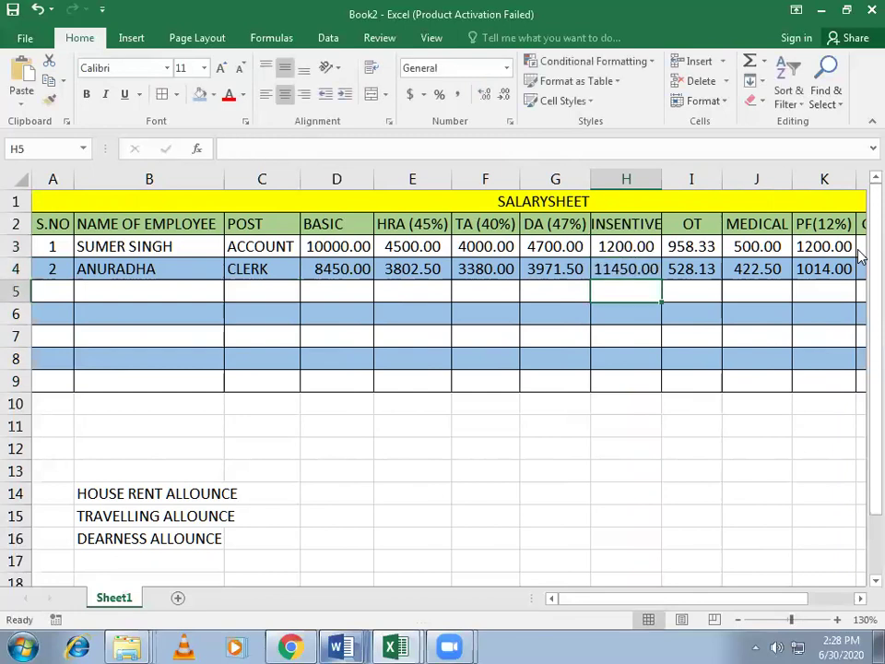
{"action": "double_click", "coordinate": [619, 269]}
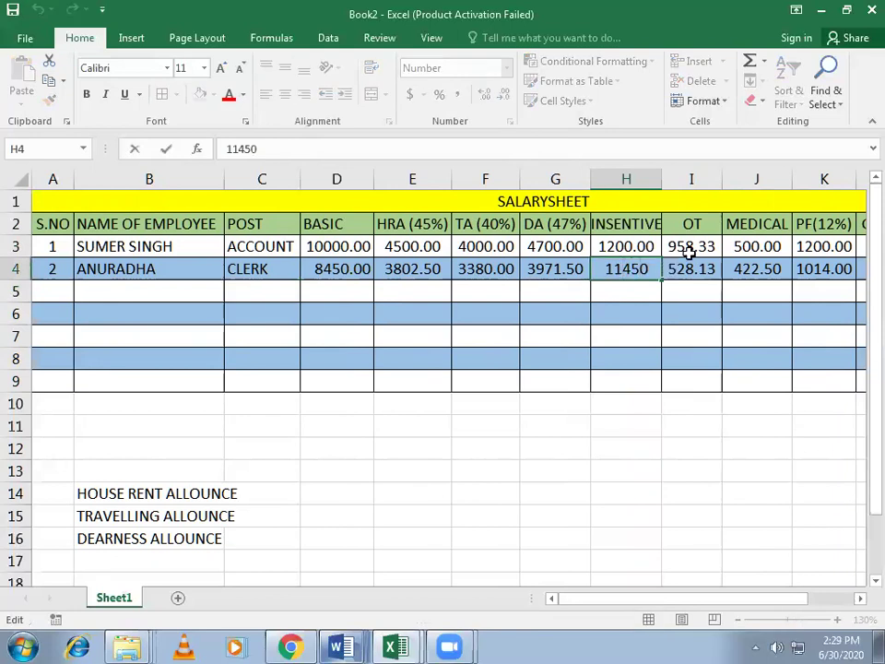
{"action": "key", "text": "BackSpace"}
{"action": "key", "text": "Return"}
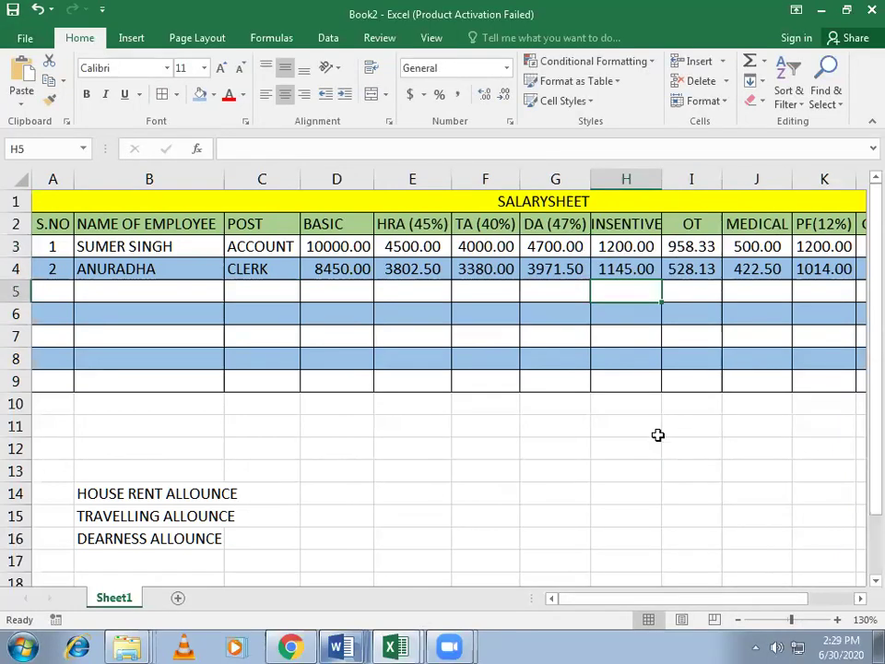
Step: Recheck the net salary formula =(L4-SUM(J4:K4)) in M4 and gross =SUM(D4:K4) in L4
{"action": "left_click_drag", "start_coordinate": [614, 599], "coordinate": [760, 598]}
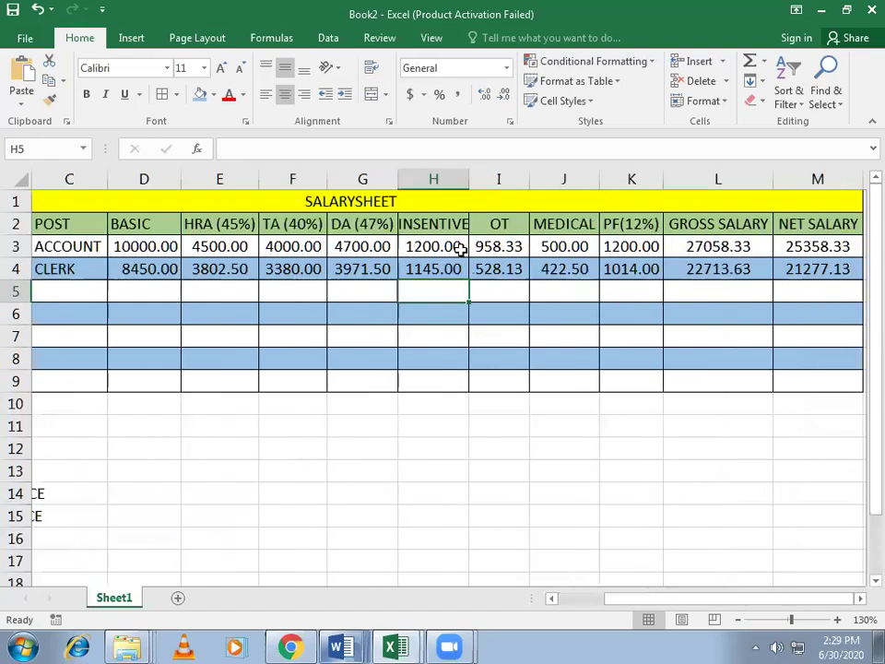
{"action": "left_click", "coordinate": [791, 265]}
{"action": "double_click", "coordinate": [782, 275]}
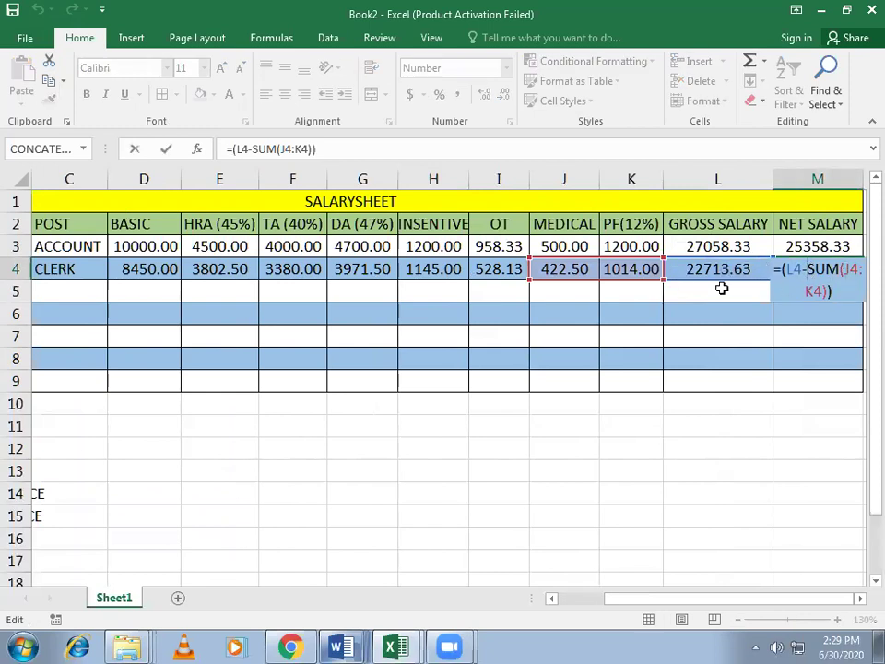
{"action": "key", "text": "Return"}
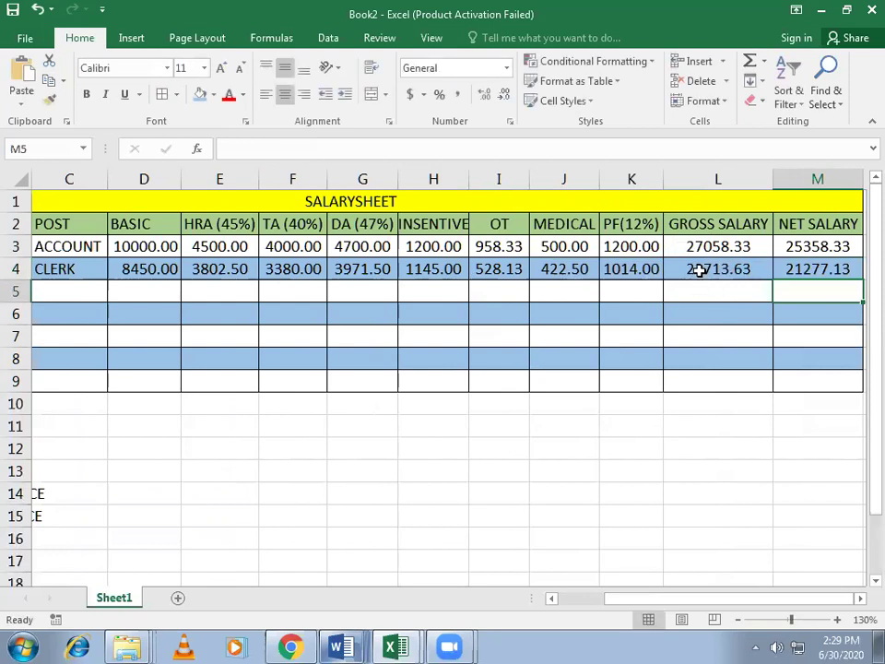
{"action": "double_click", "coordinate": [702, 272]}
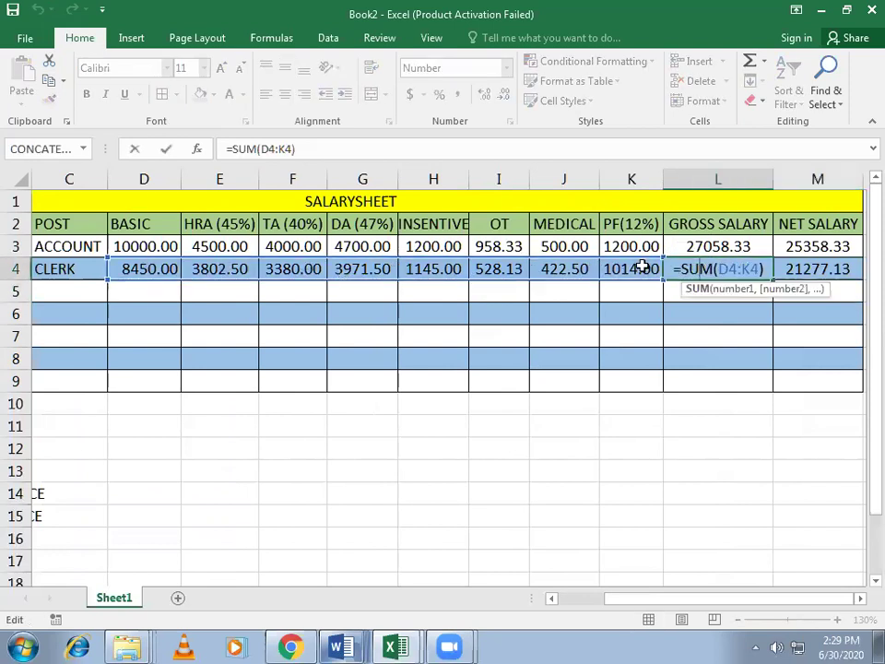
{"action": "key", "text": "Return"}
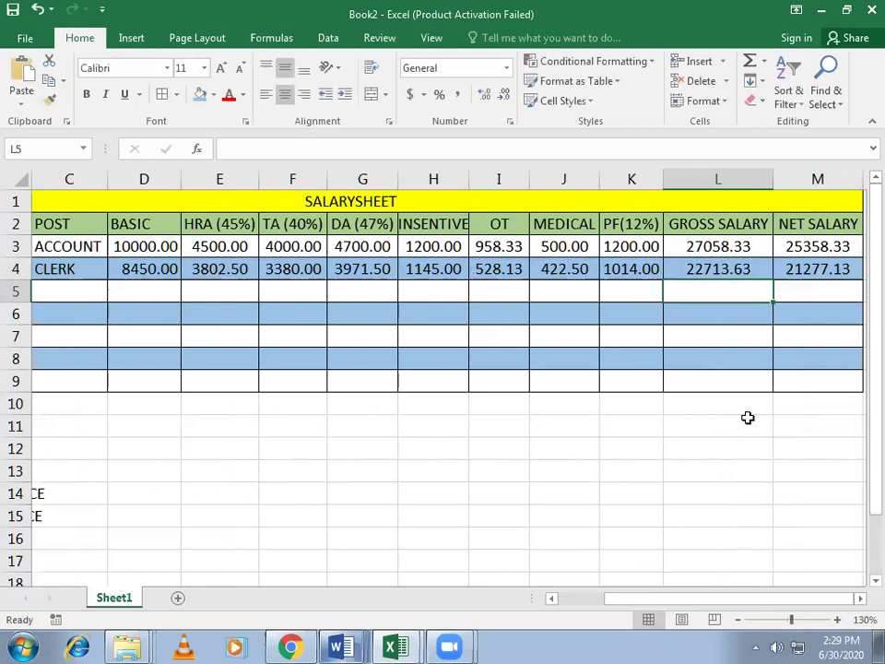
Step: Select the row 4 amounts D4:K4 to compare their sum with gross salary 22713.63 in L4
{"action": "left_click_drag", "start_coordinate": [690, 599], "coordinate": [110, 514]}
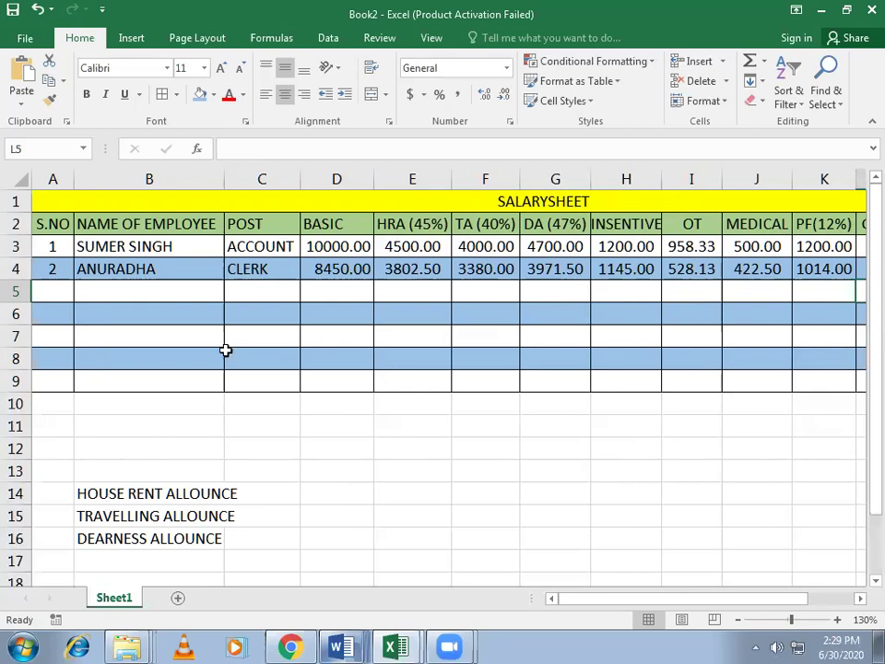
{"action": "left_click_drag", "start_coordinate": [316, 268], "coordinate": [835, 268]}
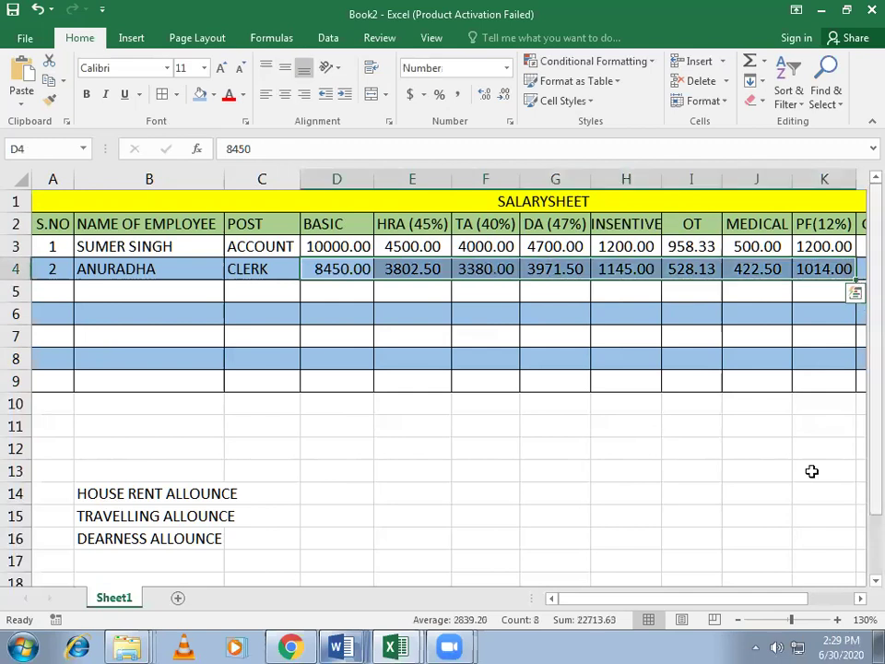
{"action": "left_click_drag", "start_coordinate": [705, 599], "coordinate": [770, 597]}
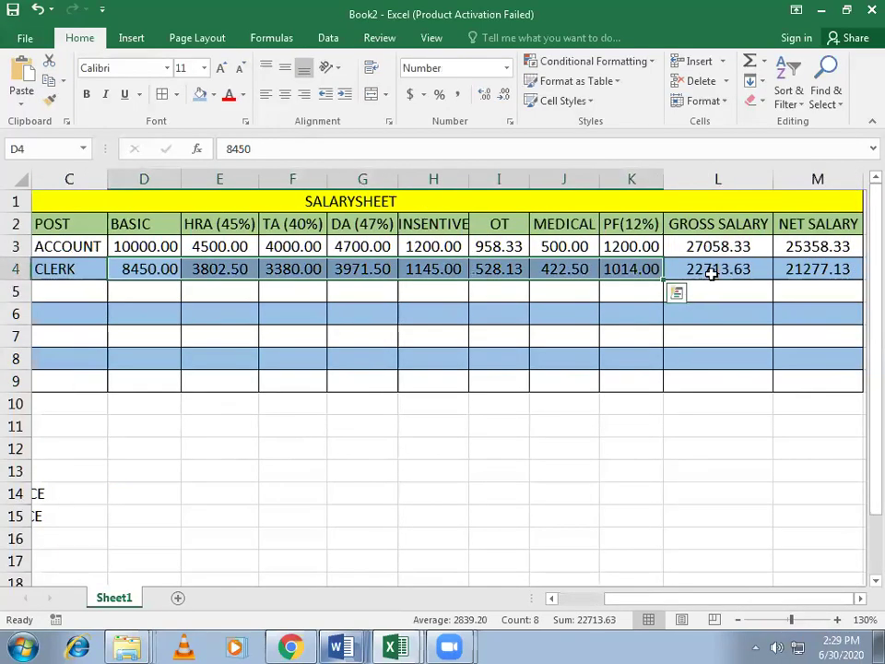
{"action": "left_click", "coordinate": [715, 274]}
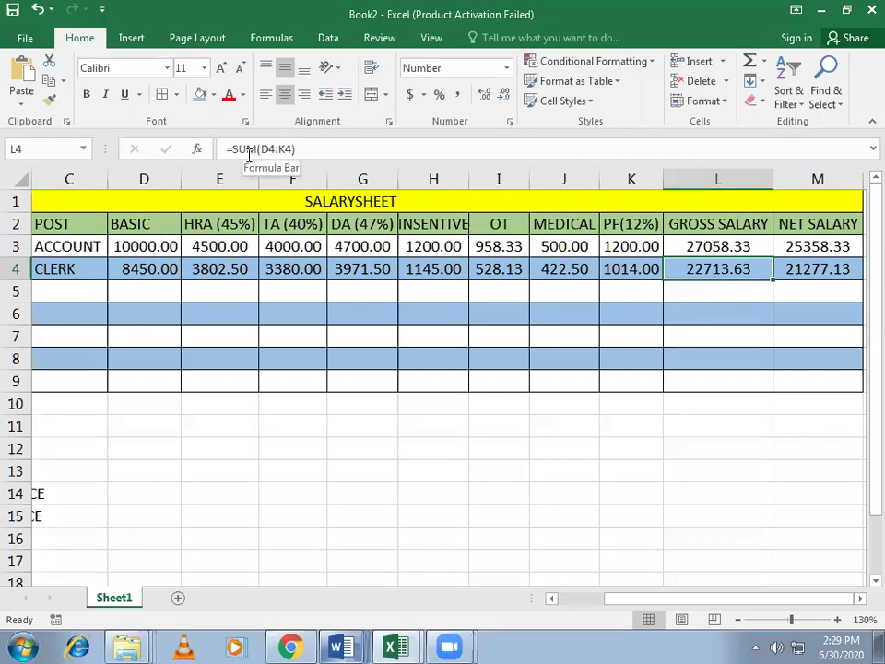
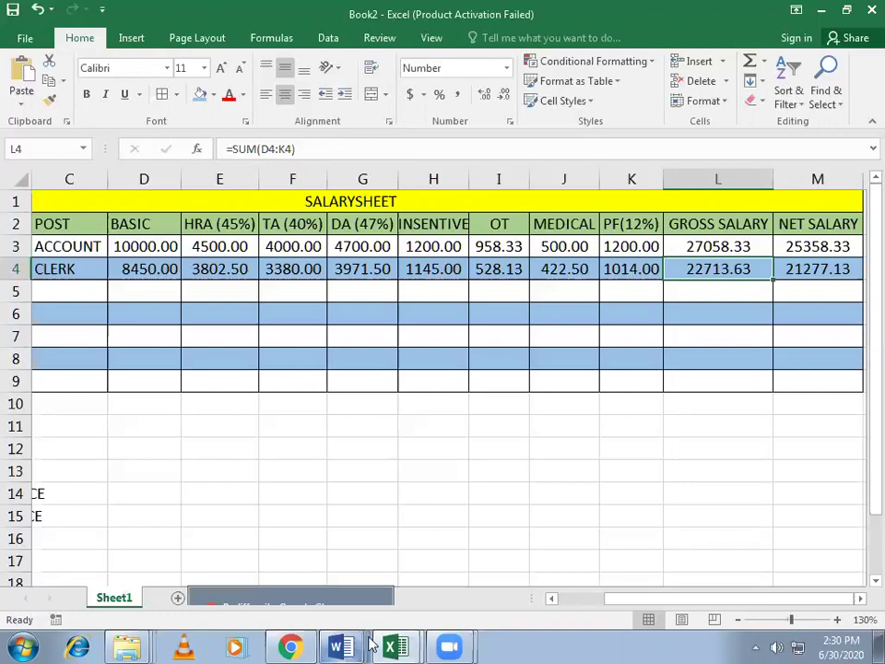
Step: Return to the salary sheet and check the gross salary formula in row 4
{"action": "left_click", "coordinate": [499, 448]}
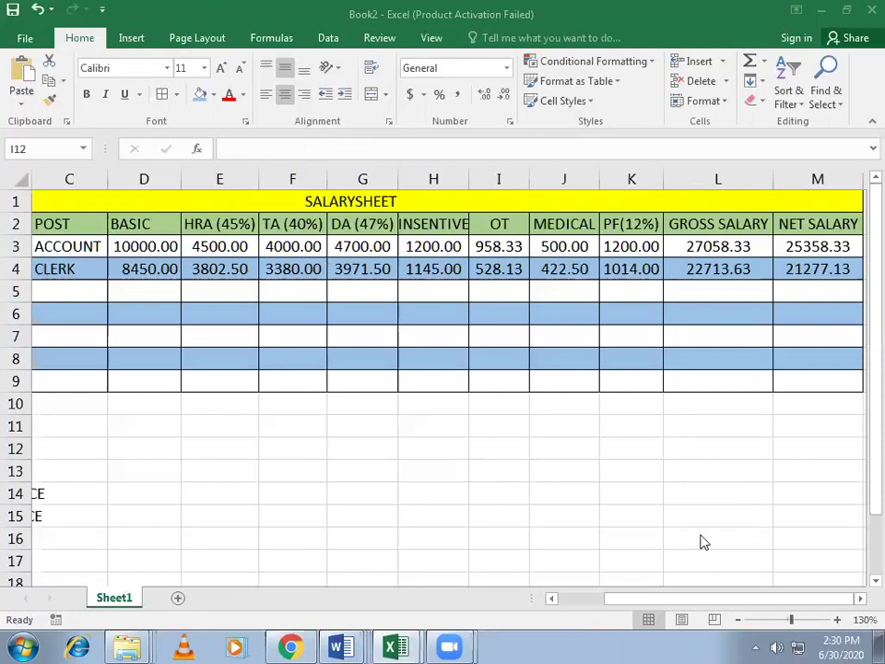
{"action": "left_click", "coordinate": [707, 268]}
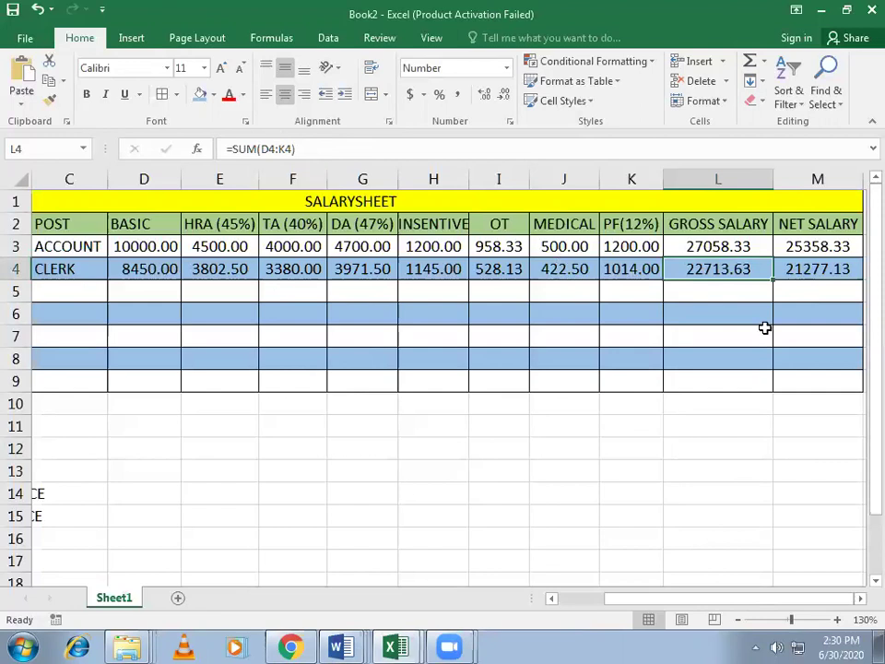
{"action": "left_click", "coordinate": [632, 517]}
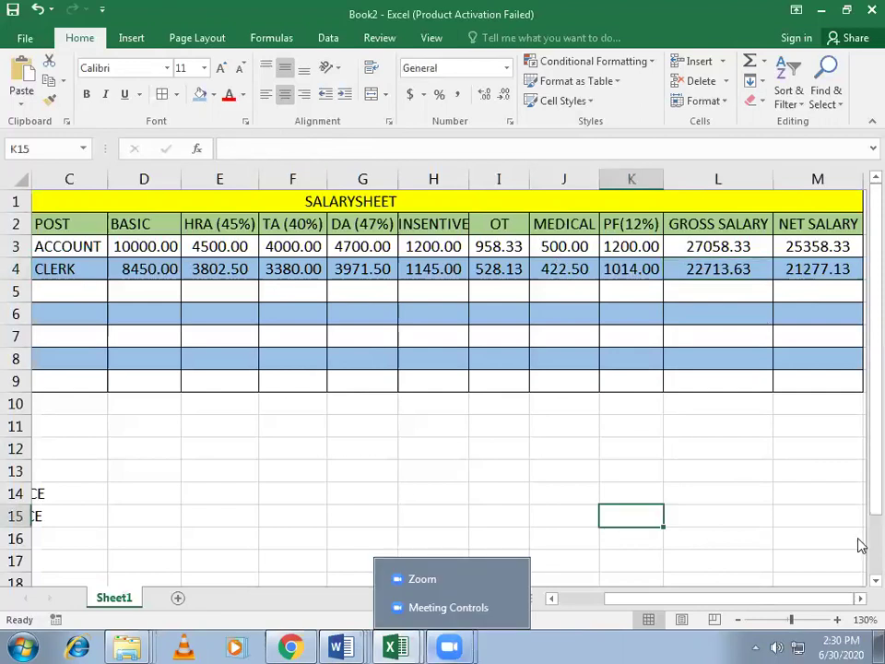
Step: Display formulas instead of results, AutoFit all columns, and scroll sideways to review them
{"action": "key", "text": "ctrl+grave"}
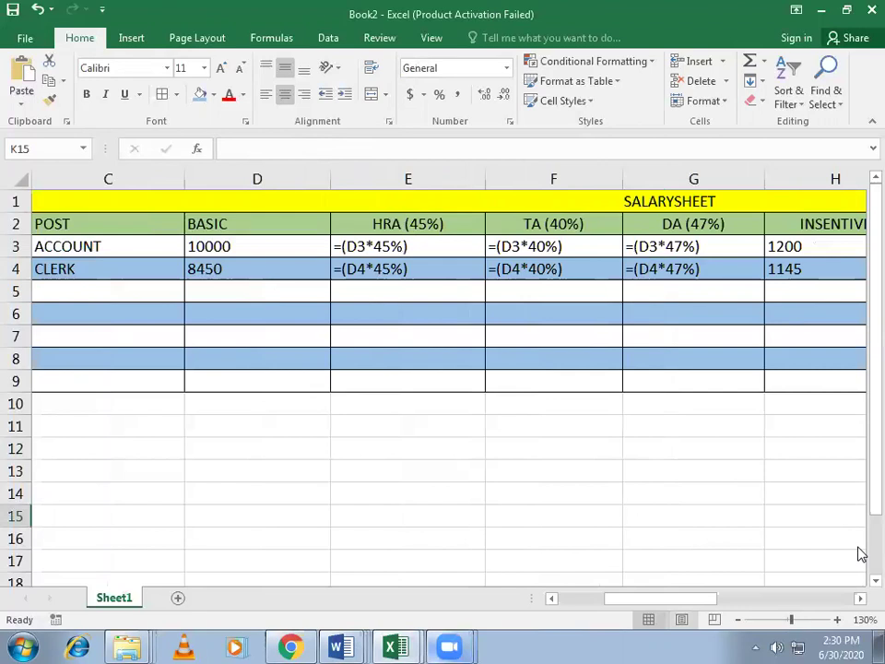
{"action": "left_click", "coordinate": [23, 180]}
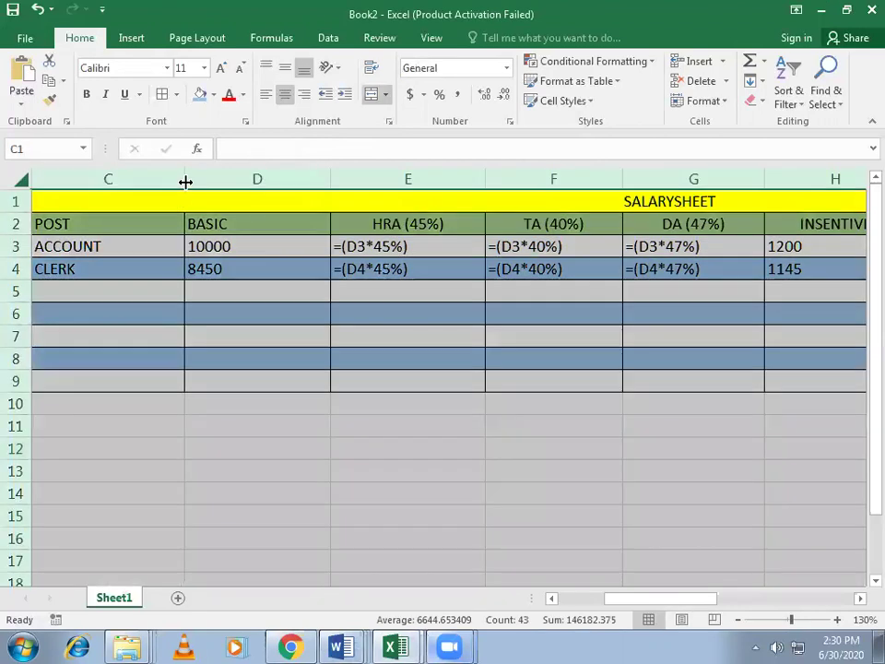
{"action": "double_click", "coordinate": [185, 179]}
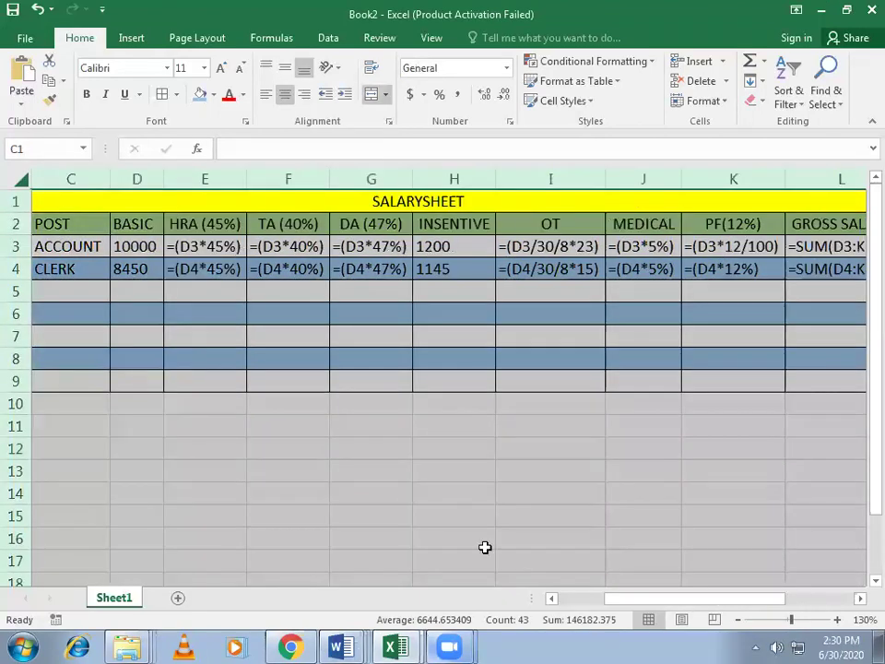
{"action": "left_click_drag", "start_coordinate": [684, 602], "coordinate": [723, 596]}
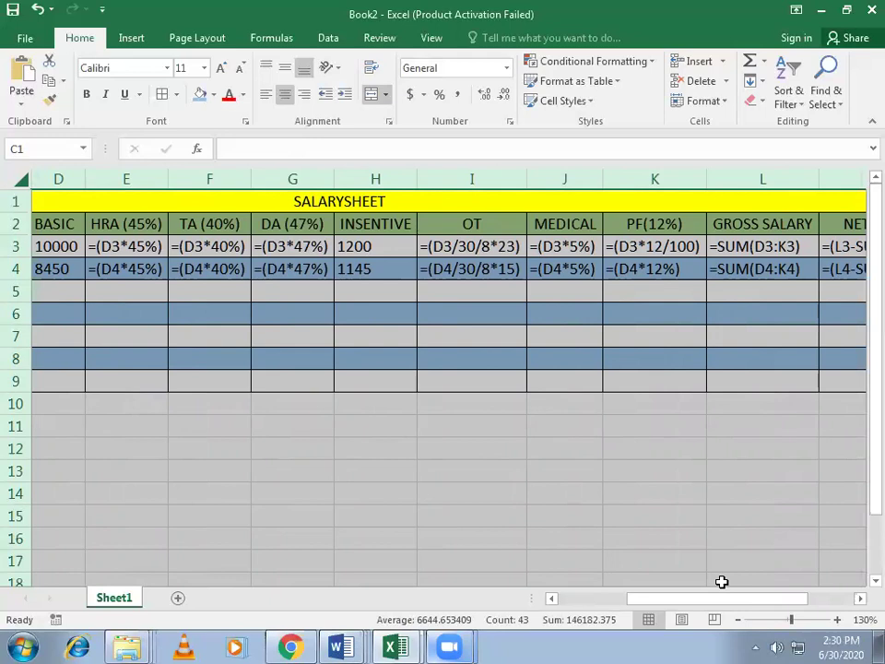
{"action": "left_click_drag", "start_coordinate": [714, 607], "coordinate": [754, 609]}
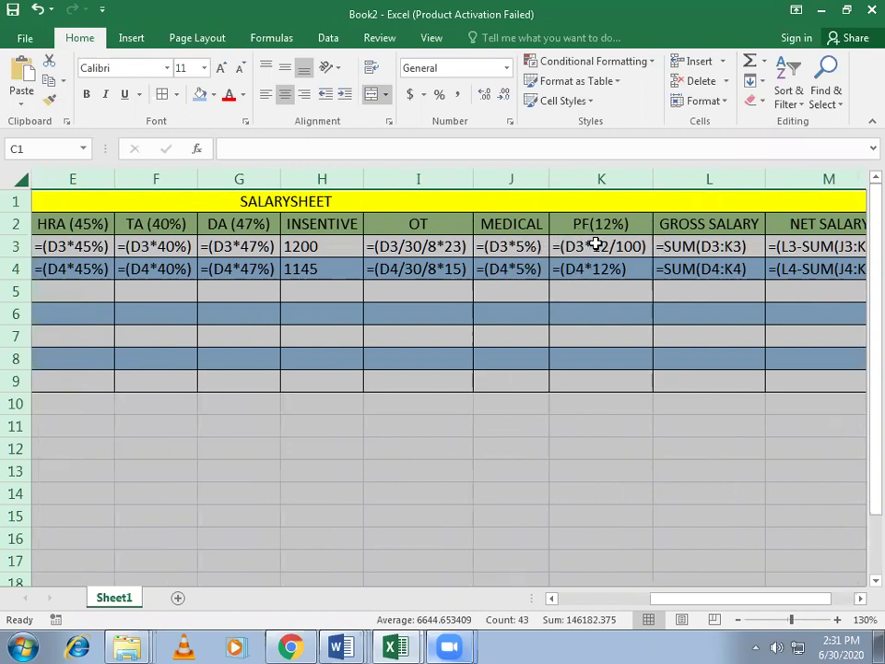
{"action": "left_click_drag", "start_coordinate": [669, 598], "coordinate": [699, 604]}
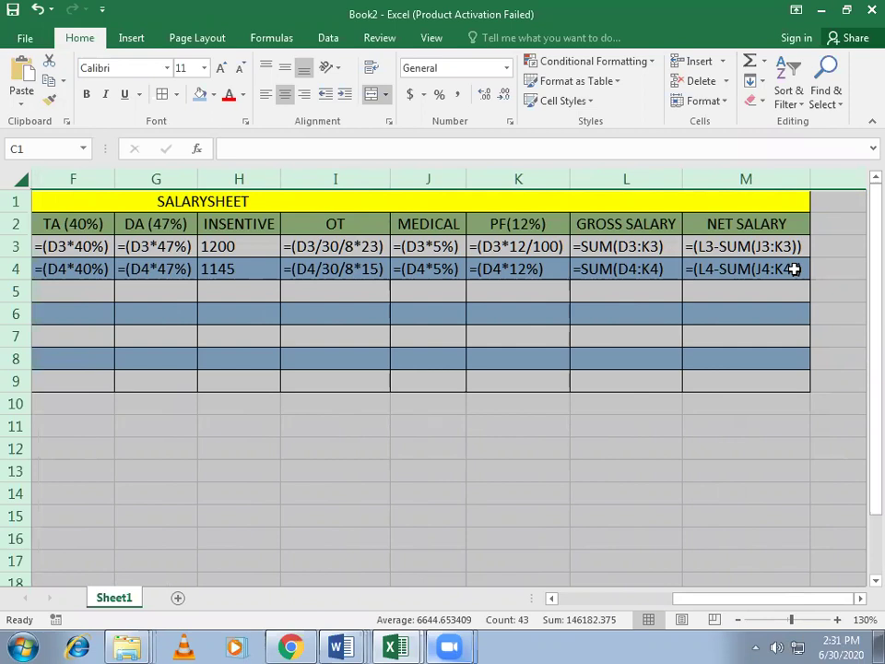
{"action": "left_click_drag", "start_coordinate": [721, 597], "coordinate": [553, 590]}
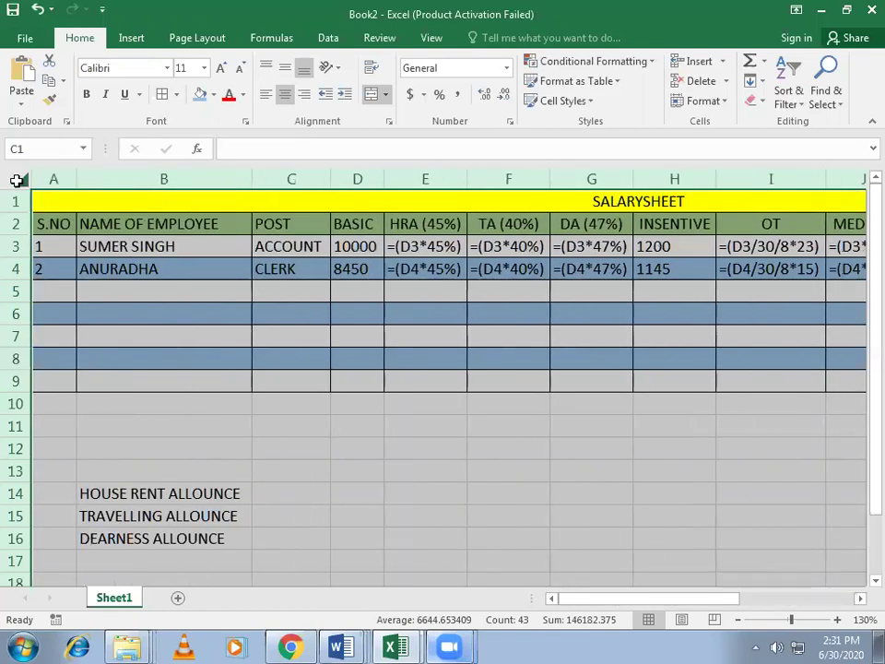
{"action": "left_click_drag", "start_coordinate": [681, 599], "coordinate": [188, 308]}
Step: Switch back to calculated values and AutoFit all columns so values show in full
{"action": "key", "text": "ctrl+grave"}
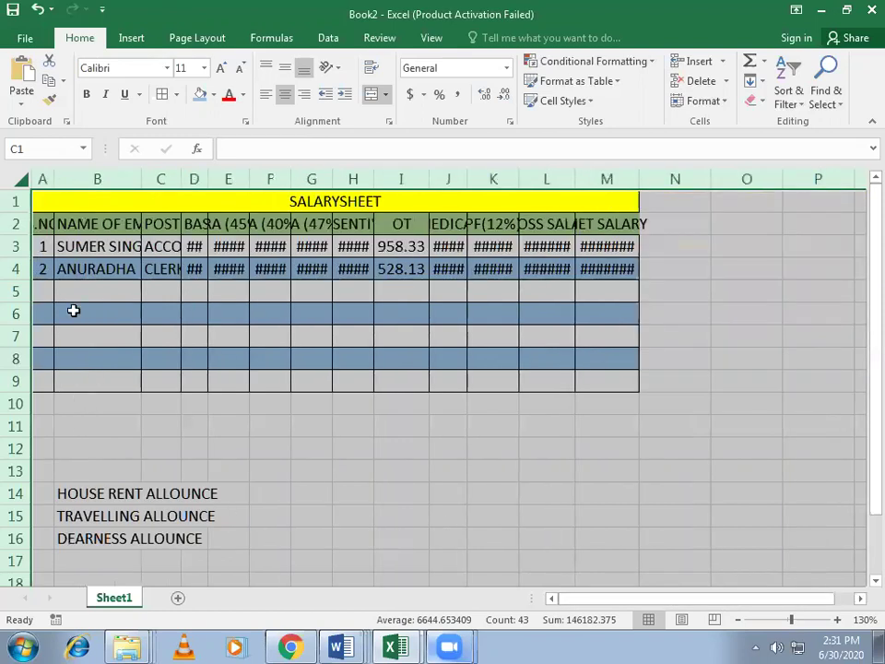
{"action": "left_click", "coordinate": [20, 179]}
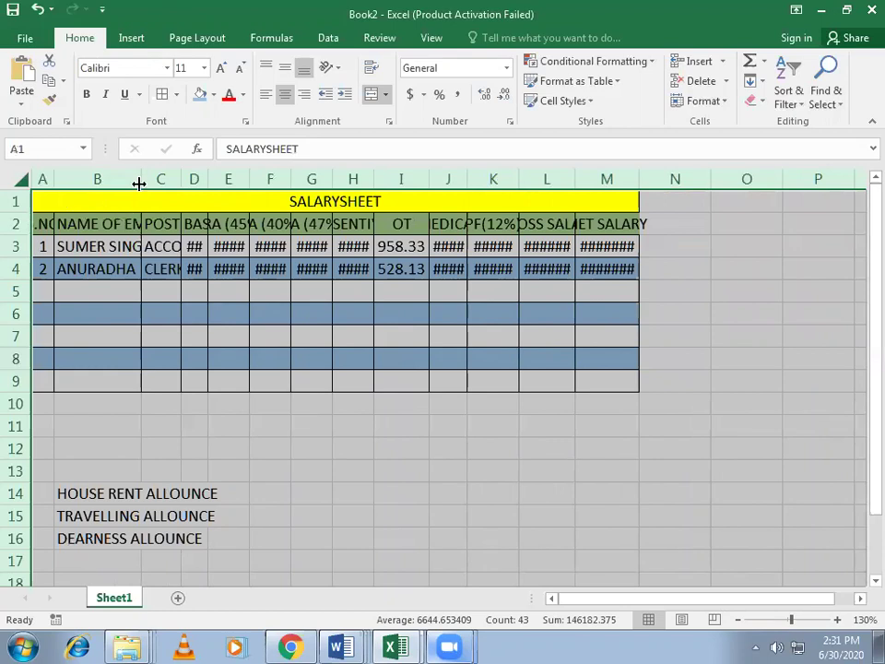
{"action": "double_click", "coordinate": [141, 179]}
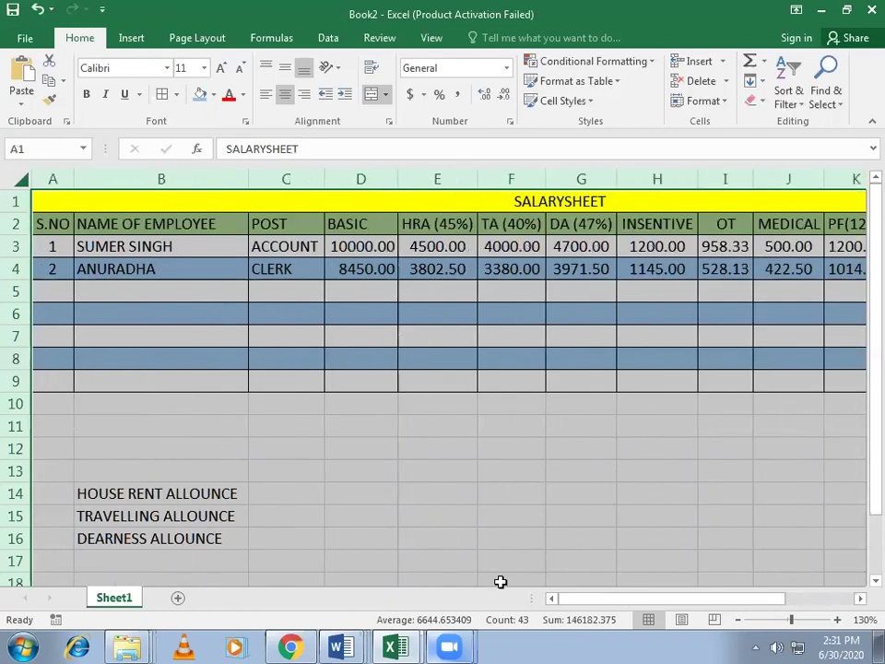
{"action": "left_click", "coordinate": [658, 539]}
{"action": "left_click_drag", "start_coordinate": [741, 598], "coordinate": [571, 597]}
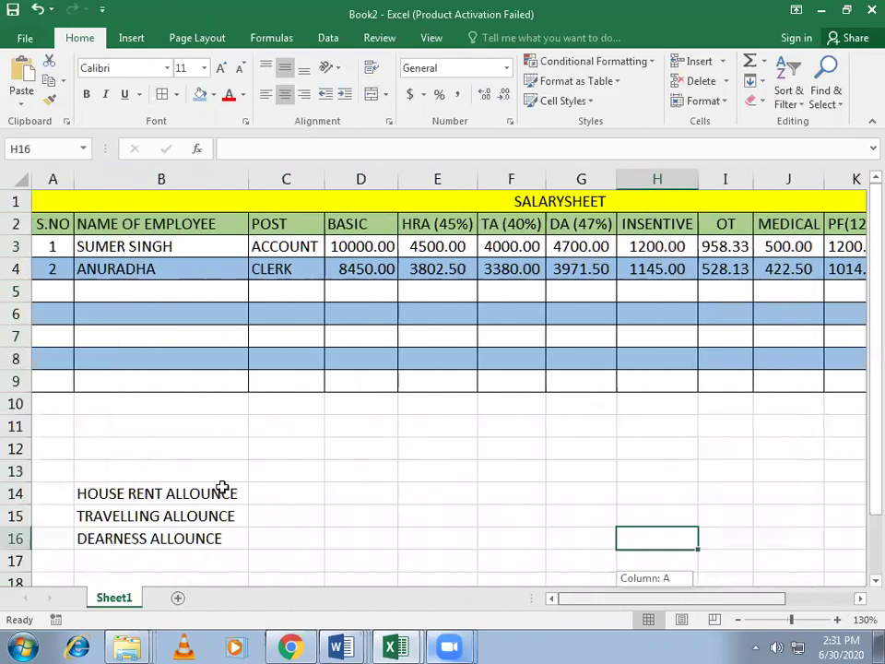
Step: Enter row 5 for a third employee: serial 3, name, post PEON, basic 5000, HRA at 45%
{"action": "left_click", "coordinate": [53, 291]}
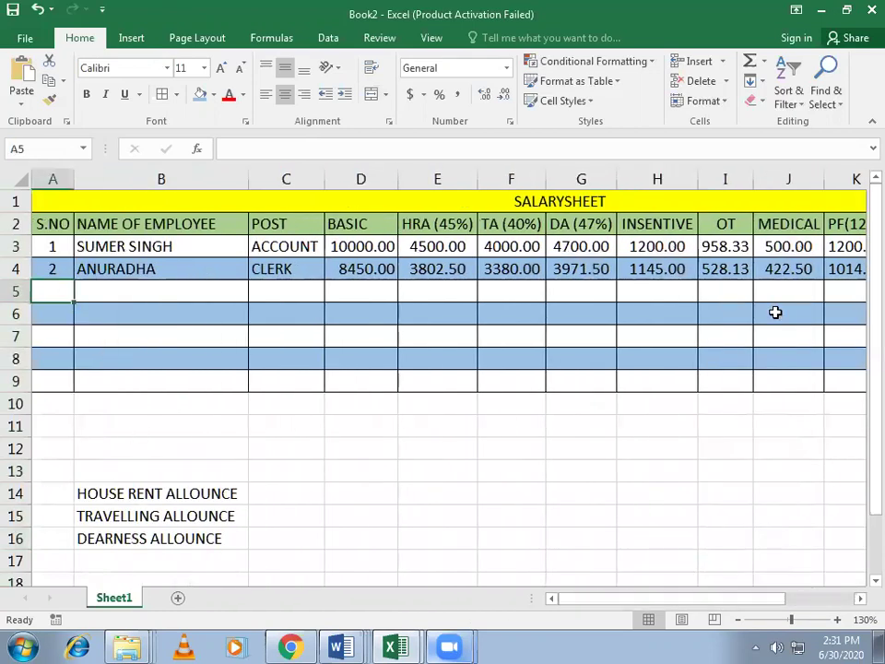
{"action": "type", "text": "3"}
{"action": "key", "text": "Tab"}
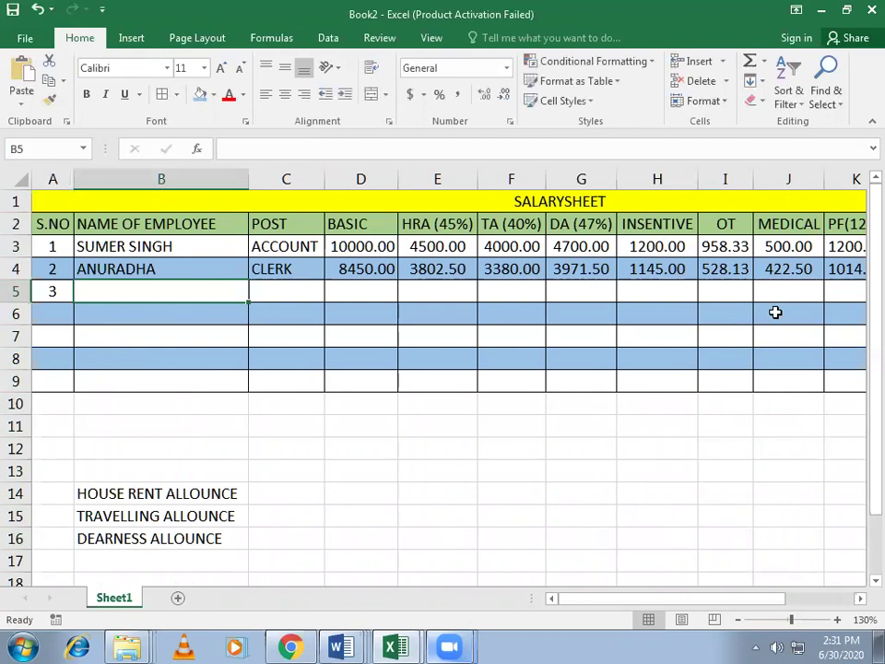
{"action": "type", "text": "PA"}
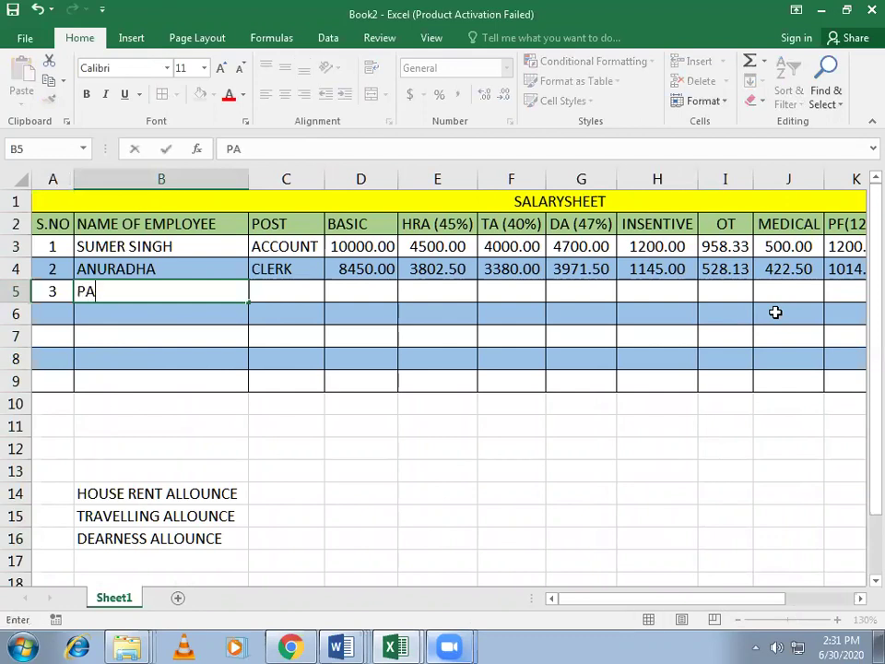
{"action": "type", "text": "WAN"}
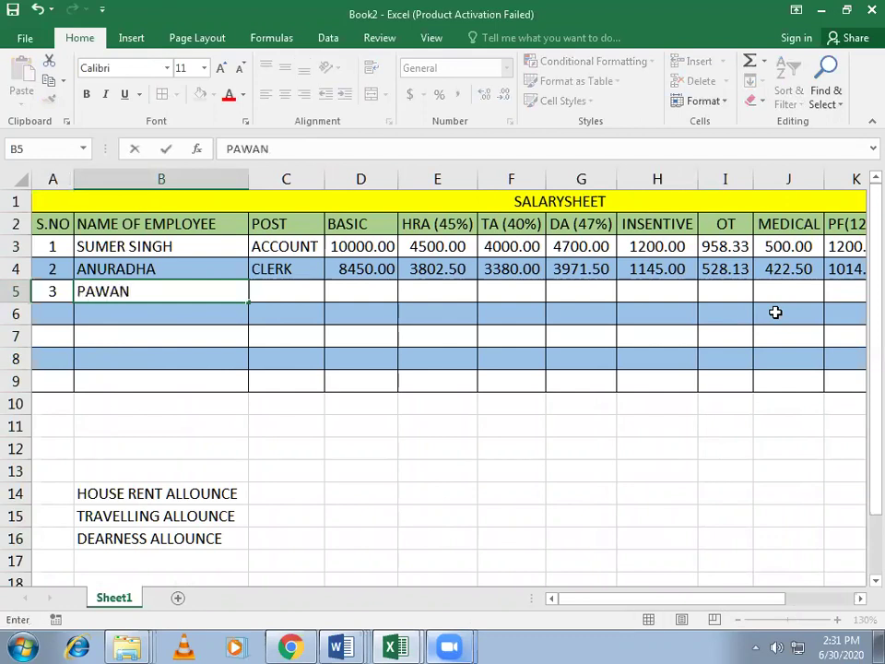
{"action": "key", "text": "Tab"}
{"action": "type", "text": "P"}
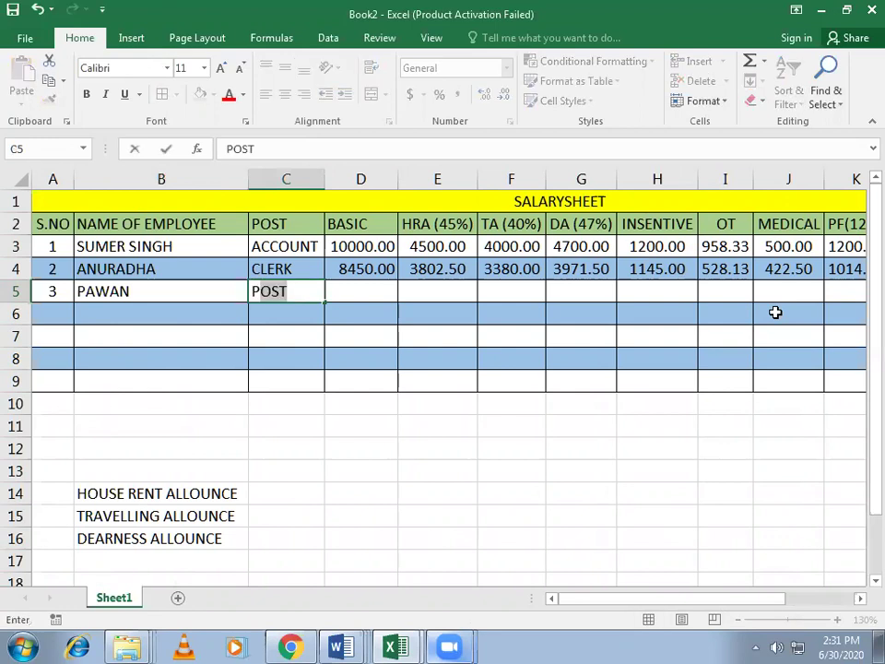
{"action": "type", "text": "EON"}
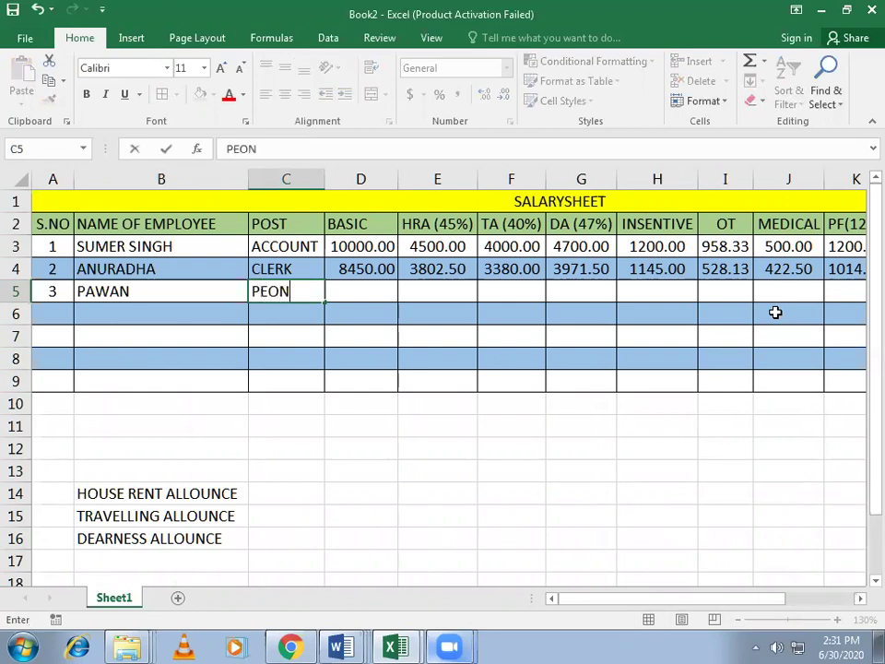
{"action": "key", "text": "Tab"}
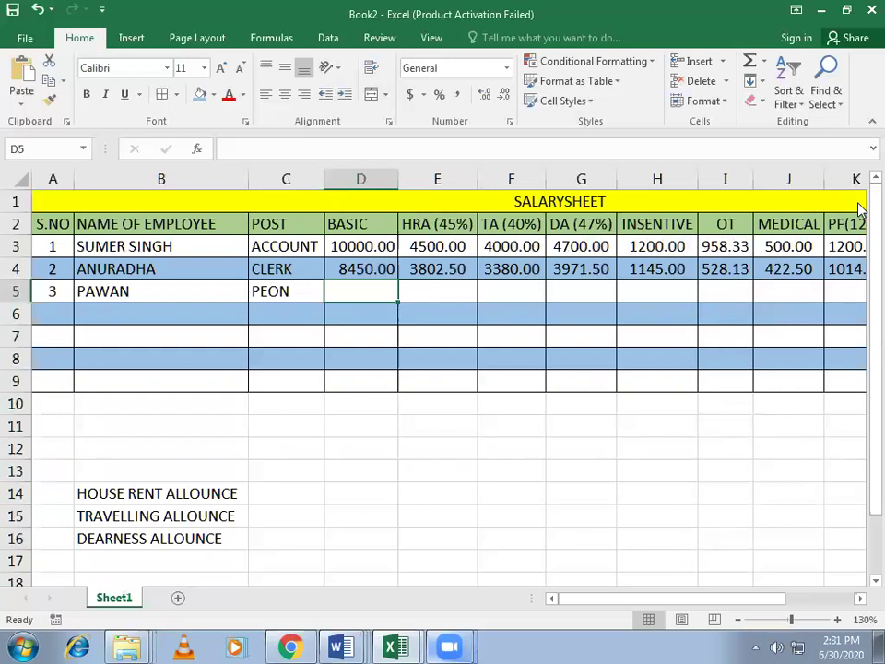
{"action": "type", "text": "5000"}
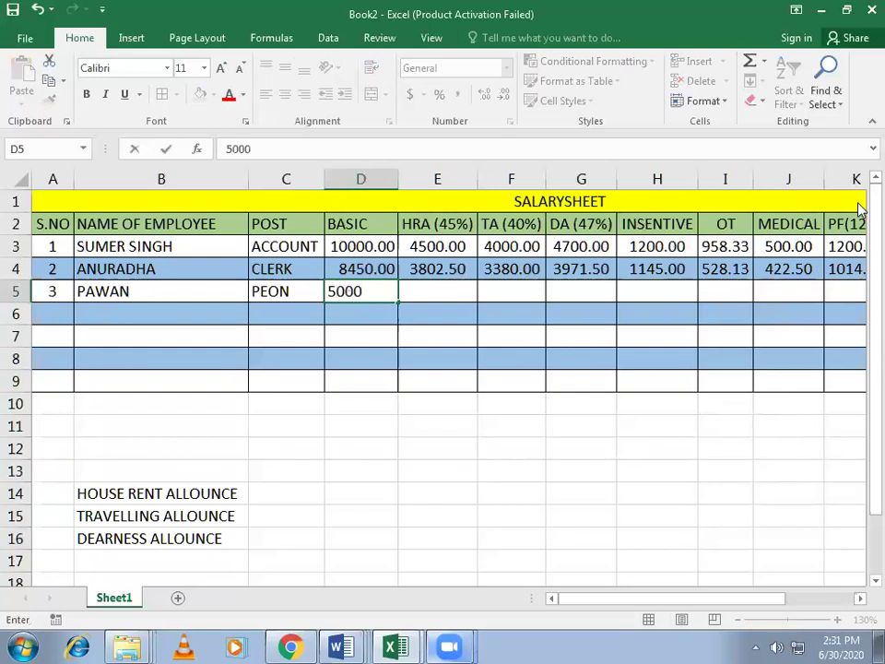
{"action": "key", "text": "Tab"}
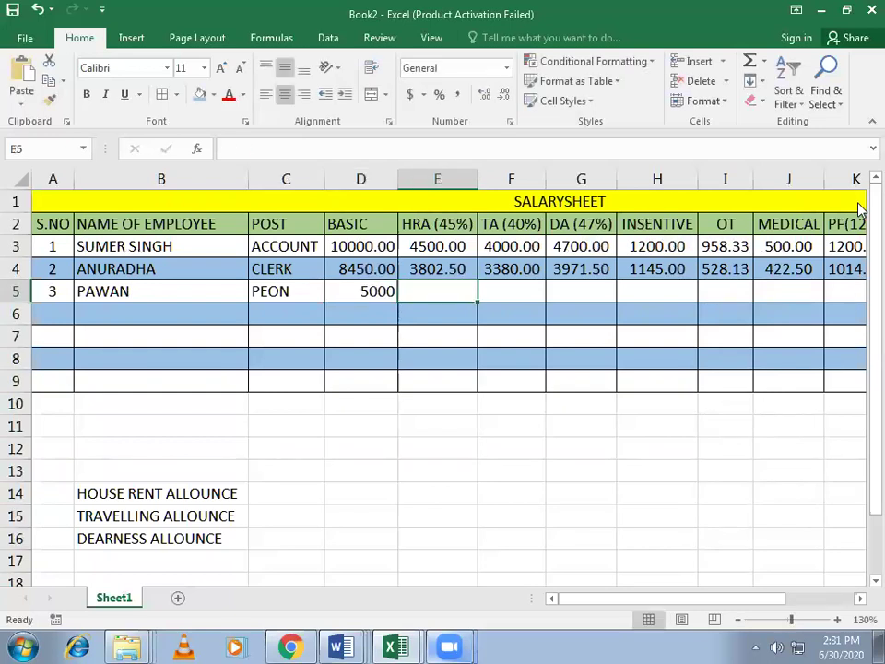
{"action": "key", "text": "ctrl+d"}
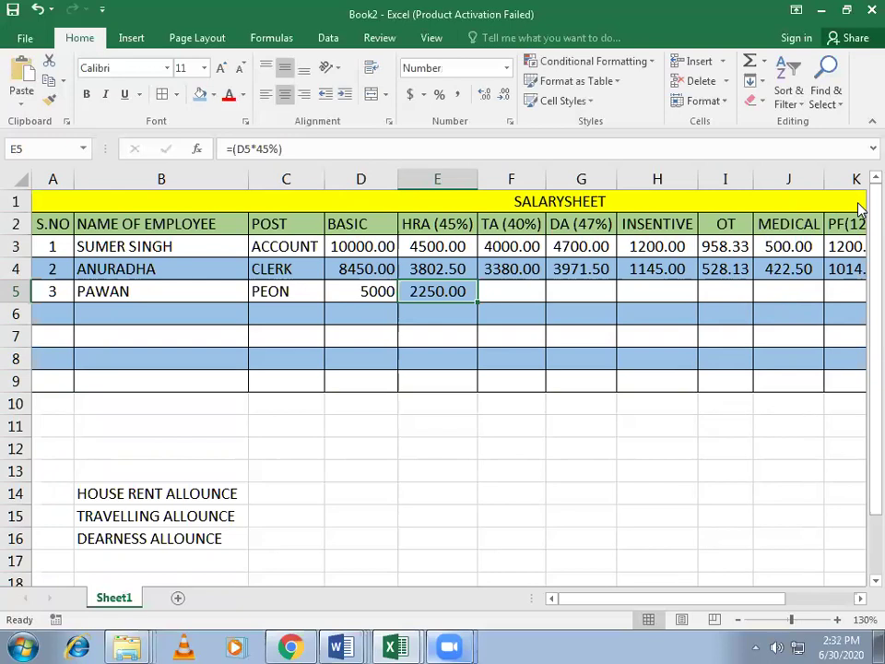
Step: Recheck the HRA formula in E5, then fill TA in F5 as 40% of basic
{"action": "left_click", "coordinate": [524, 292]}
{"action": "left_click", "coordinate": [445, 291]}
{"action": "left_click", "coordinate": [498, 292]}
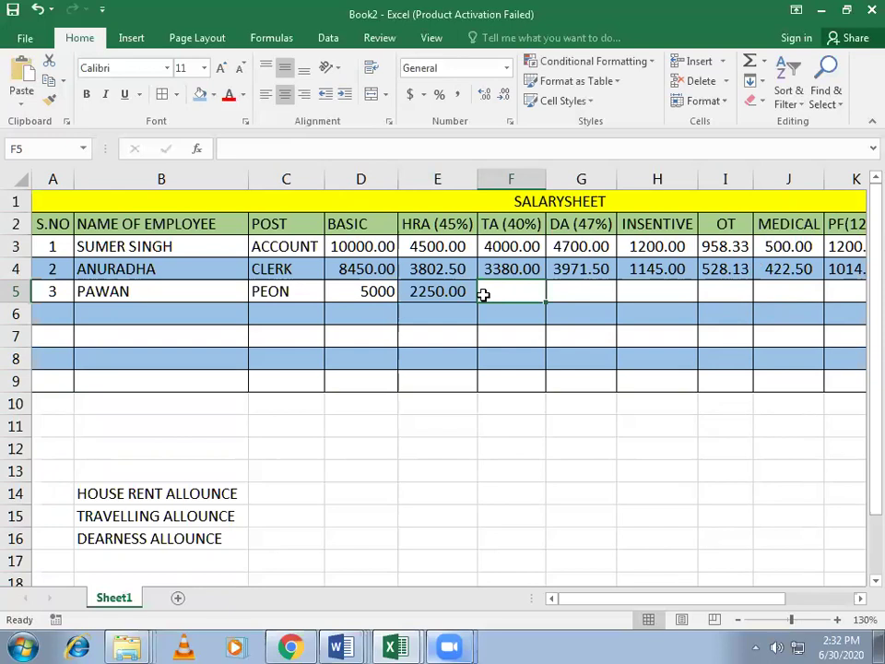
{"action": "left_click", "coordinate": [434, 290]}
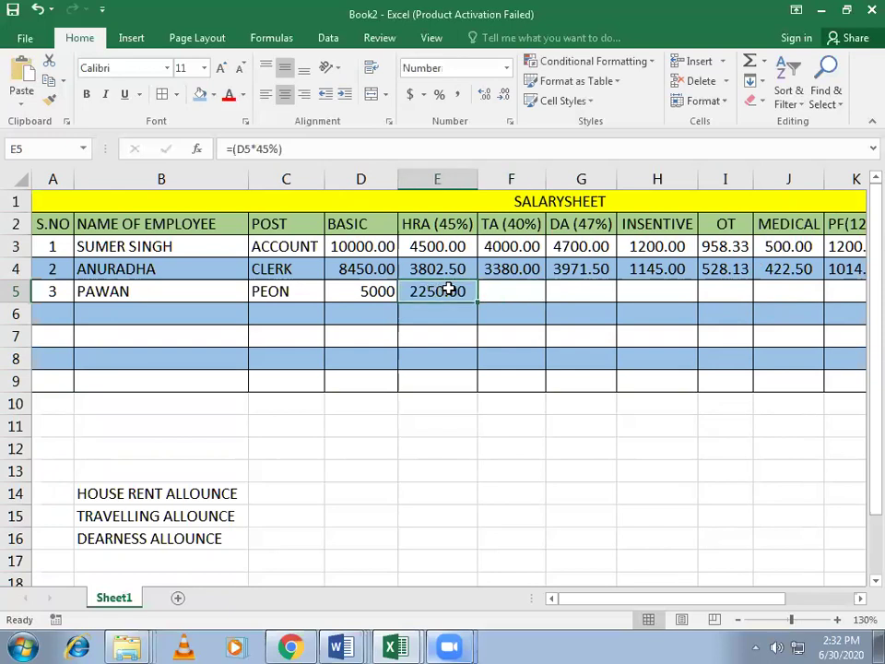
{"action": "left_click", "coordinate": [517, 288]}
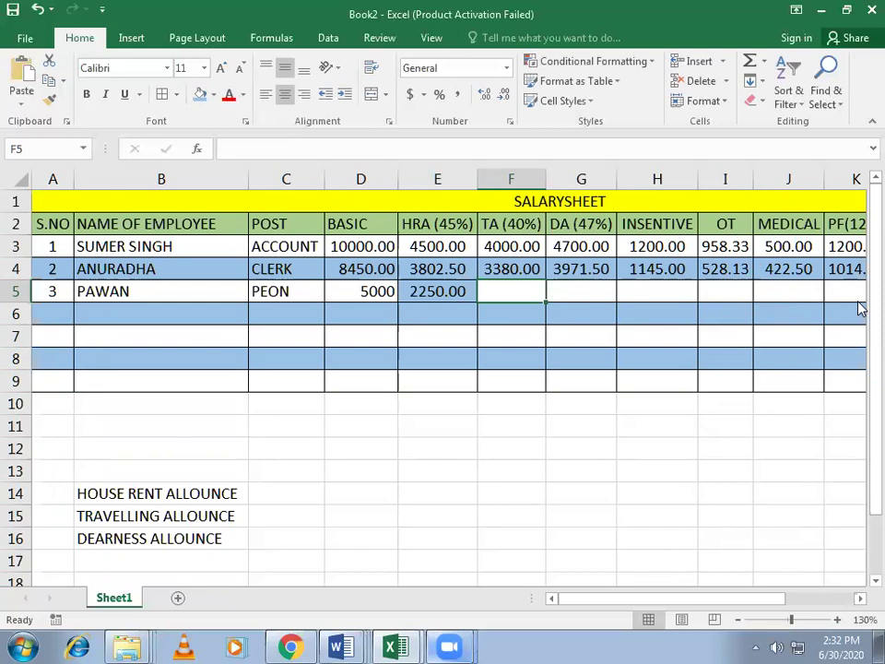
{"action": "key", "text": "ctrl+d"}
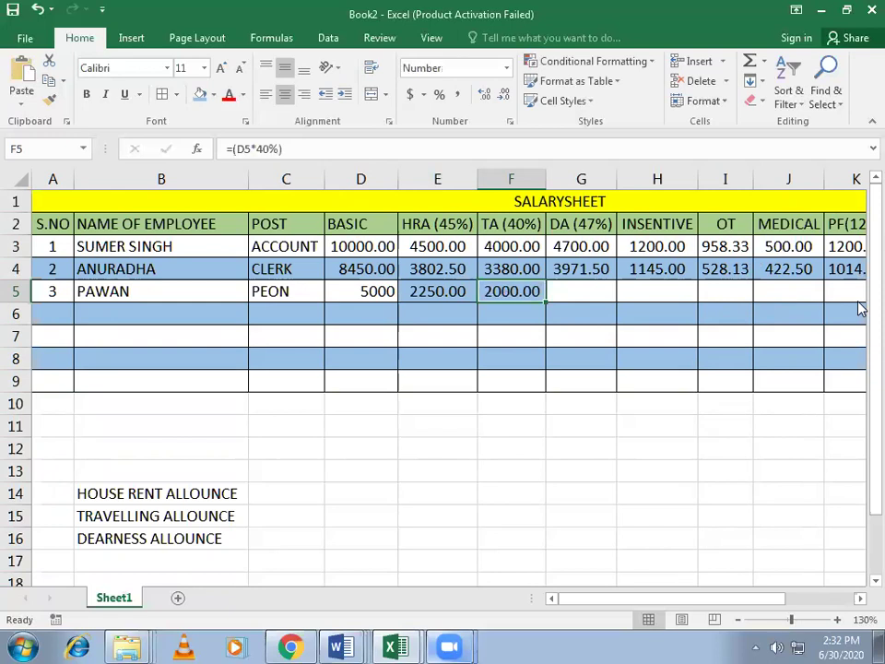
Step: Fill row 4's formulas down into G5:M5 for the remaining salary columns
{"action": "left_click_drag", "start_coordinate": [577, 298], "coordinate": [742, 288]}
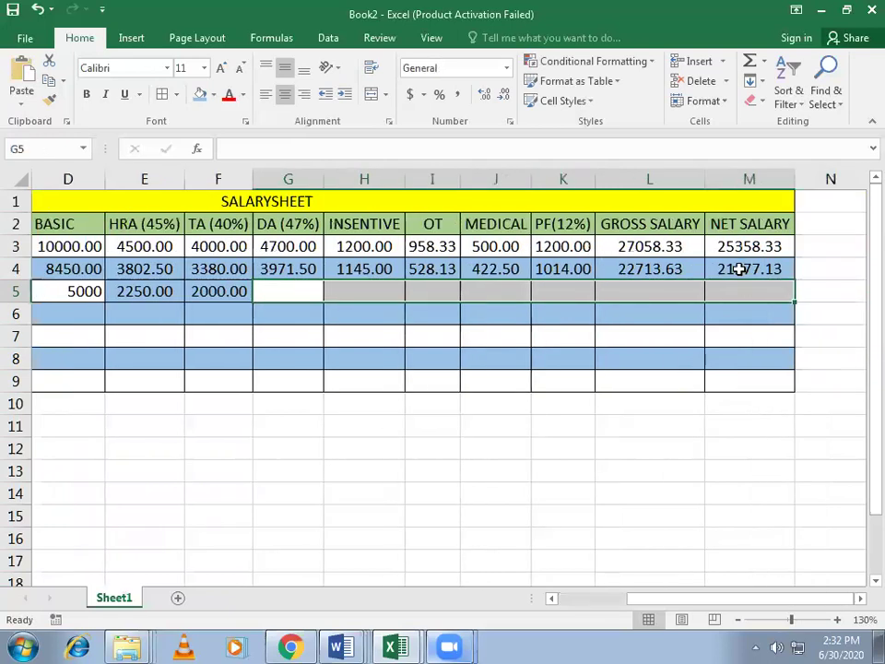
{"action": "left_click", "coordinate": [750, 81]}
{"action": "left_click", "coordinate": [758, 103]}
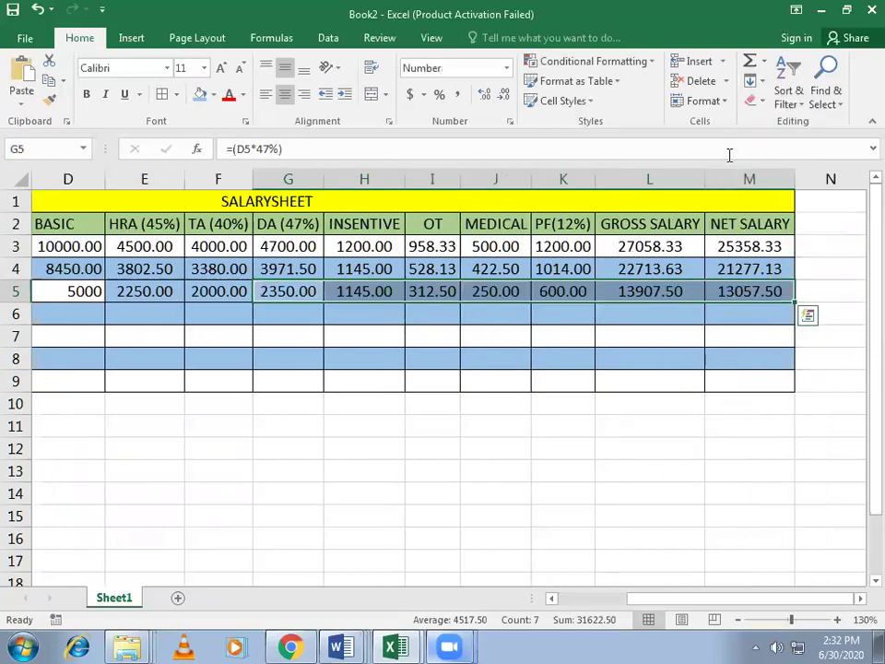
Step: Set E5:M5 to No Fill to remove the shading
{"action": "left_click_drag", "start_coordinate": [138, 292], "coordinate": [759, 274]}
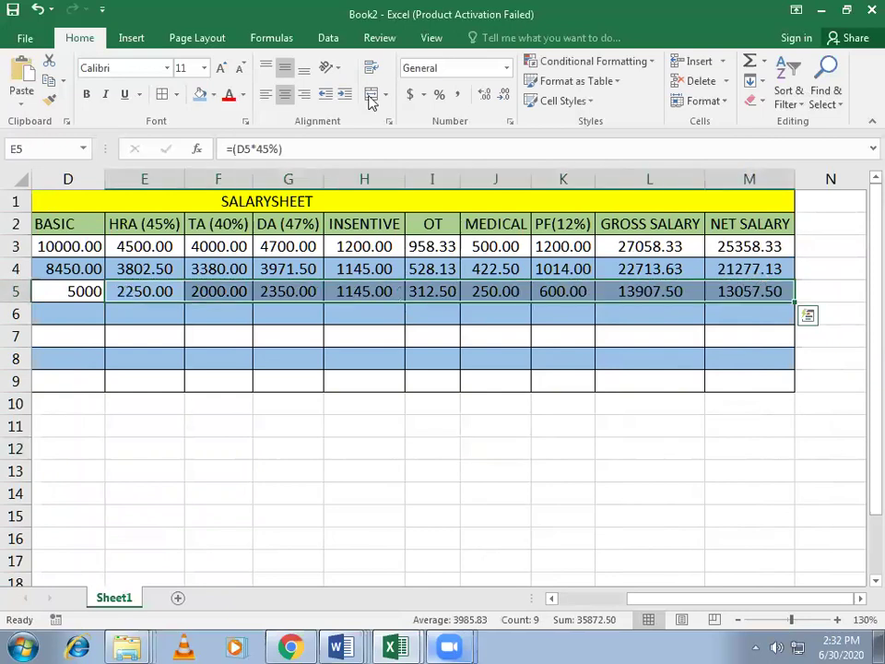
{"action": "left_click", "coordinate": [213, 95]}
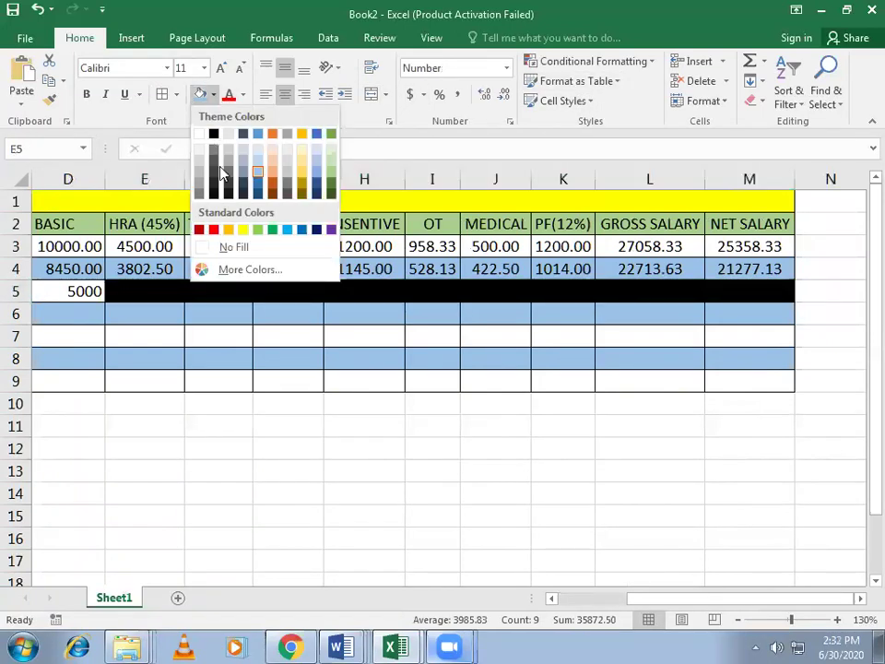
{"action": "left_click", "coordinate": [233, 244]}
{"action": "left_click", "coordinate": [497, 443]}
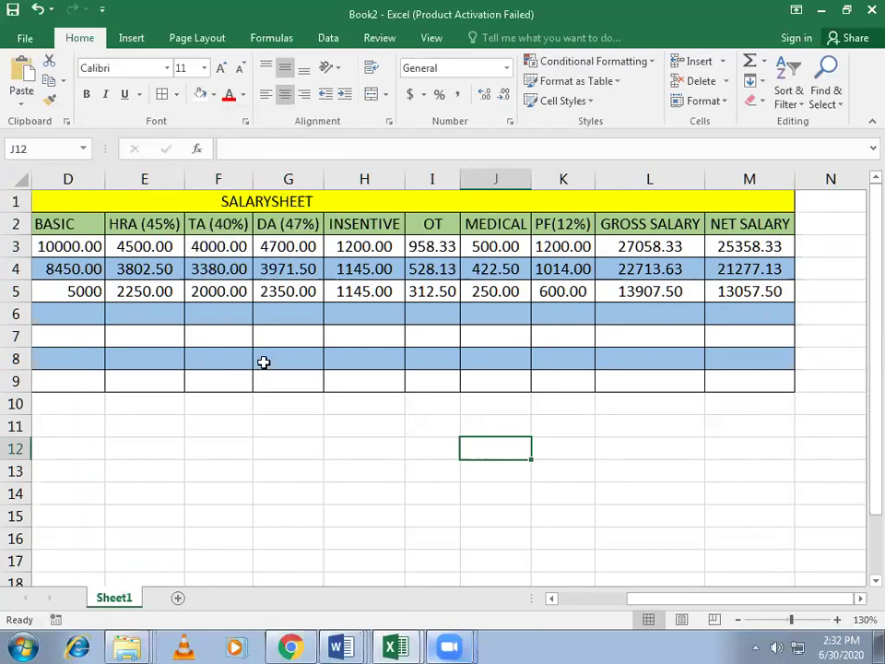
Step: Show the basic pay in D5 as 5000.00 with two decimal places
{"action": "left_click", "coordinate": [69, 292]}
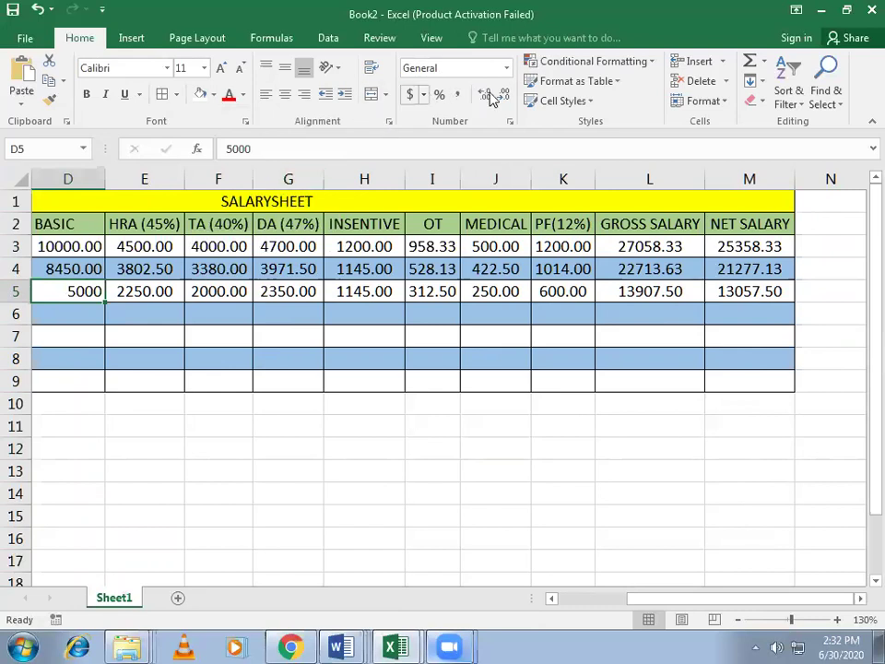
{"action": "left_click", "coordinate": [487, 97]}
{"action": "left_click", "coordinate": [488, 96]}
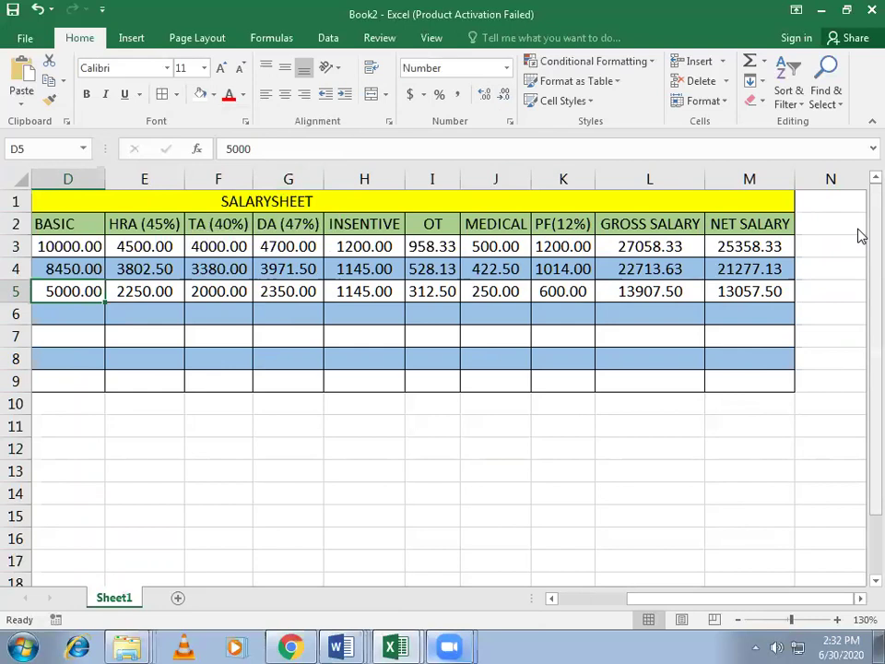
Step: Change the third employee's incentive in H5 to 700
{"action": "left_click", "coordinate": [367, 291]}
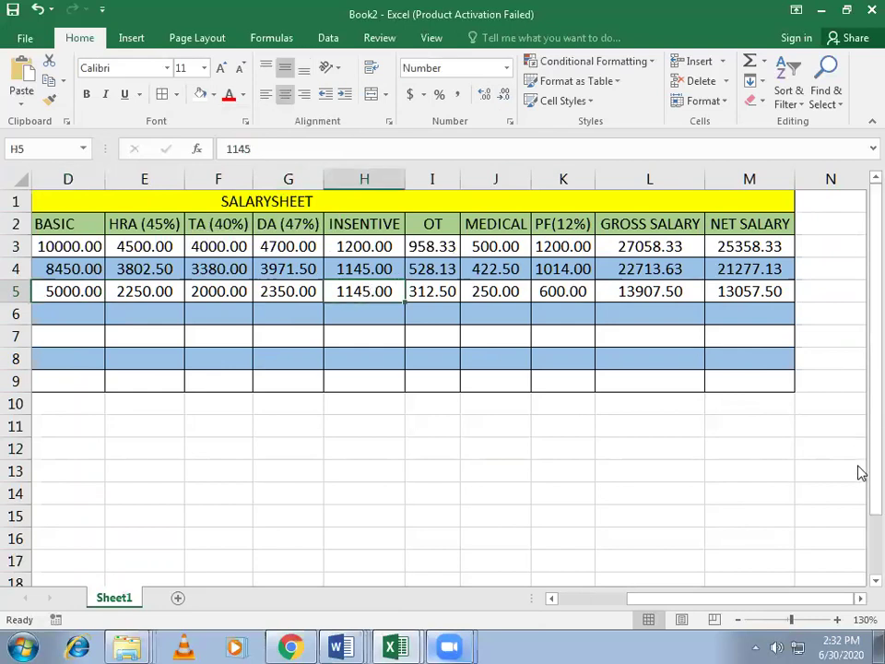
{"action": "type", "text": "700"}
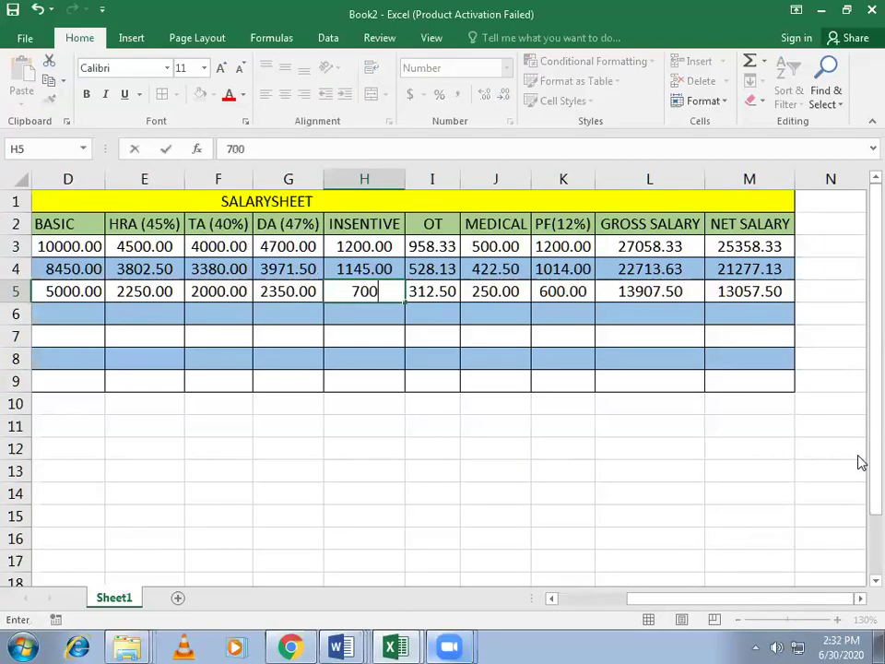
{"action": "key", "text": "Return"}
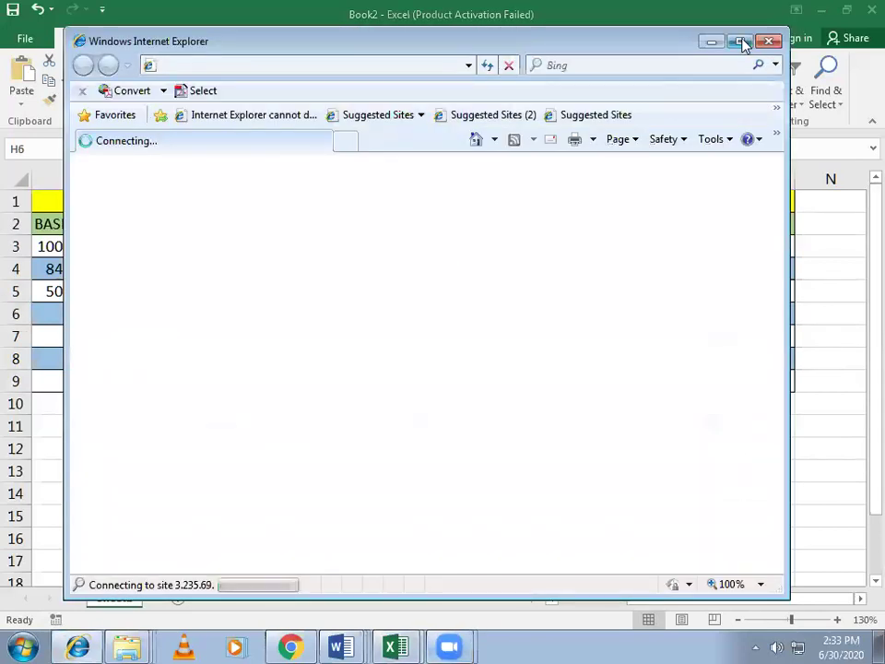
Step: Change the OT formula in I5 to =(D5/30/8*20), giving 416.67
{"action": "left_click", "coordinate": [715, 44]}
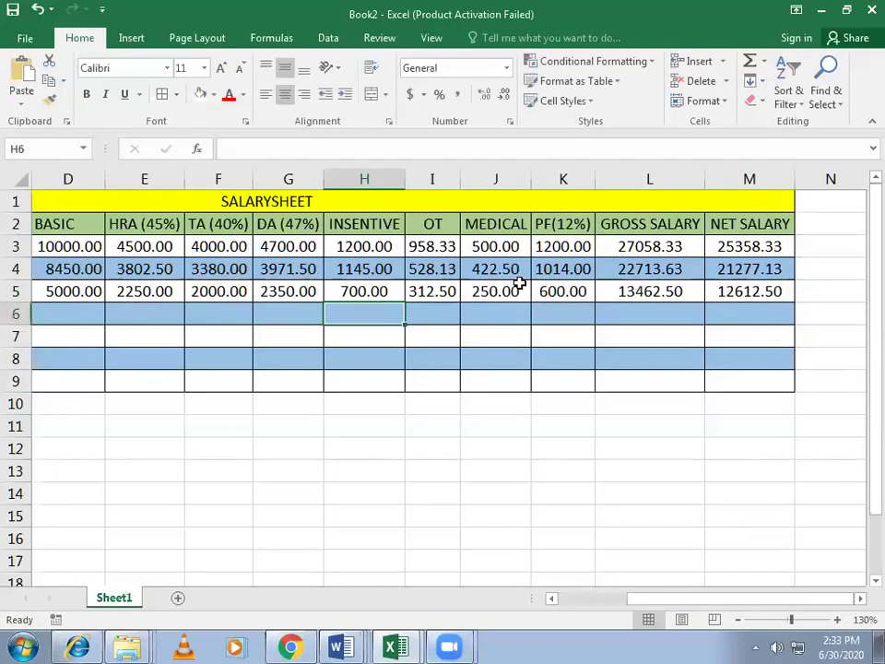
{"action": "left_click", "coordinate": [450, 293]}
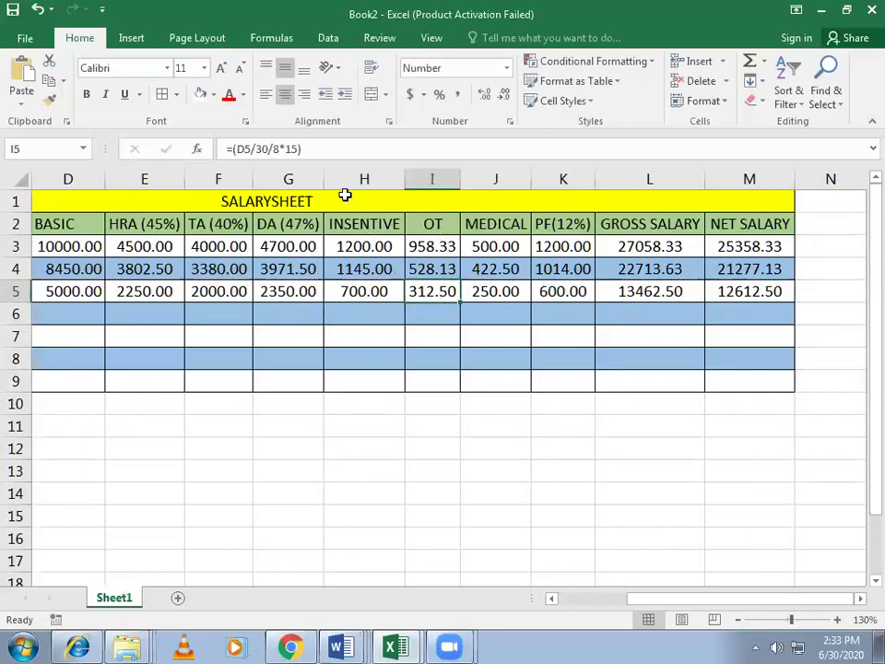
{"action": "left_click", "coordinate": [293, 148]}
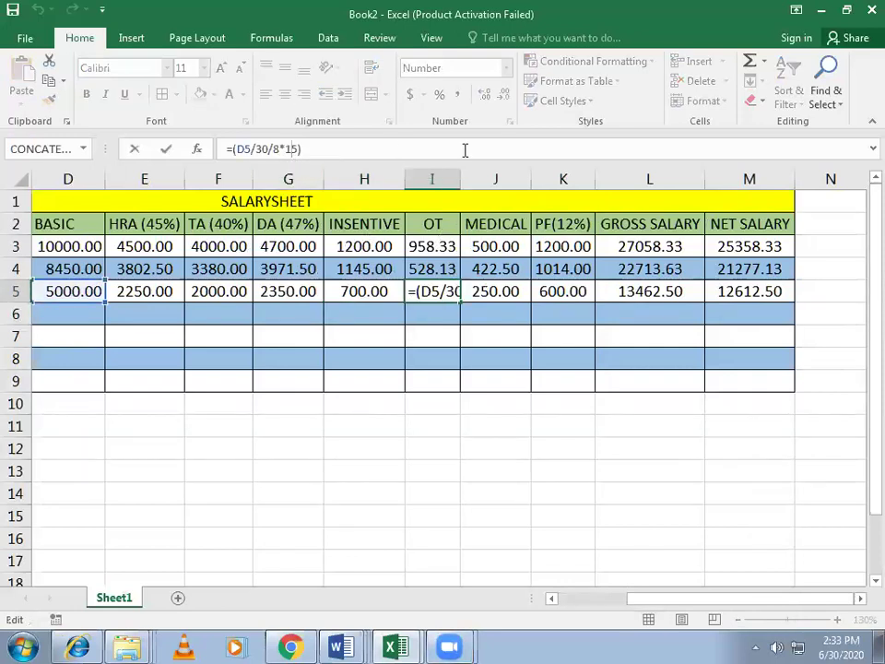
{"action": "key", "text": "BackSpace"}
{"action": "key", "text": "BackSpace"}
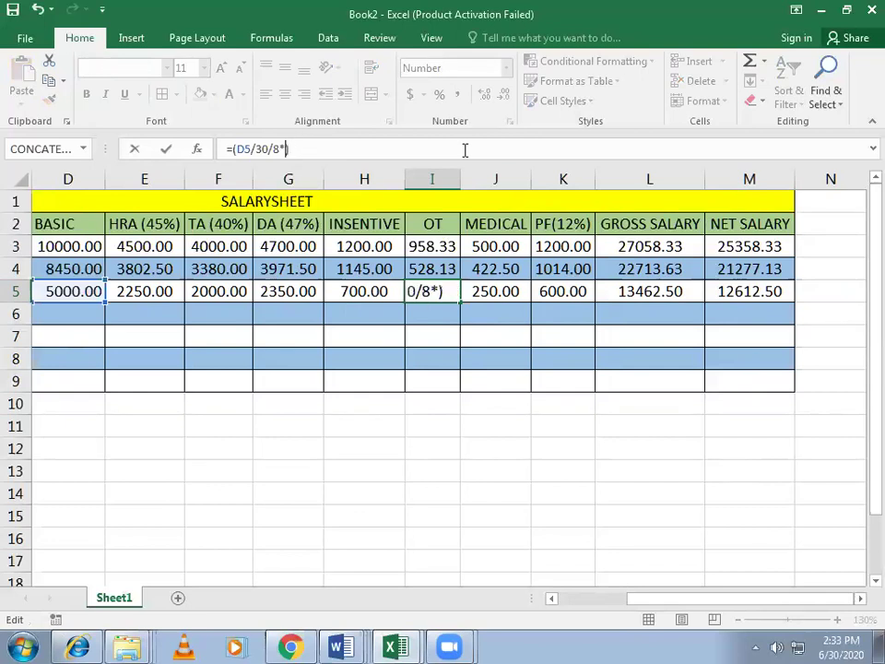
{"action": "type", "text": "20"}
{"action": "key", "text": "Return"}
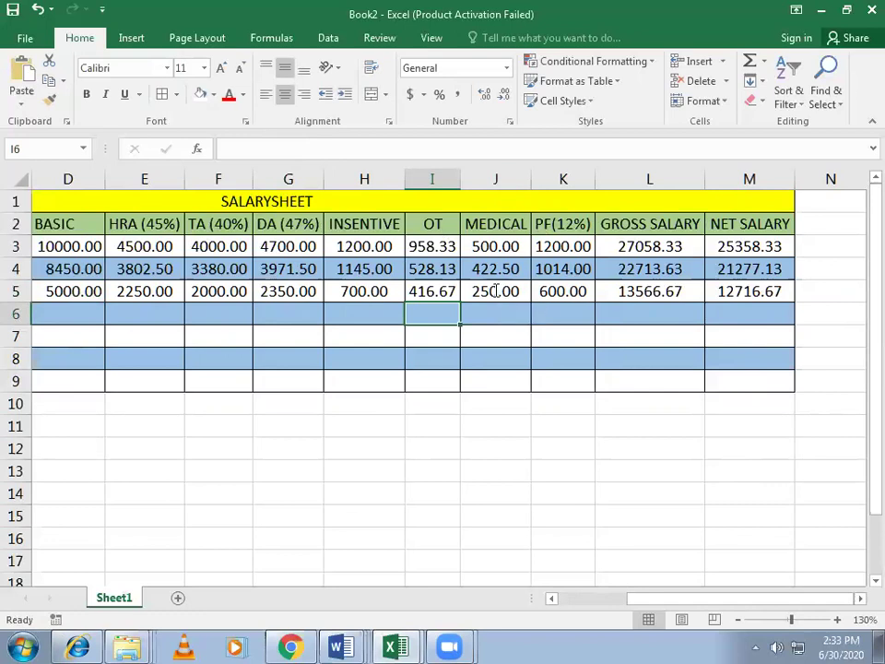
Step: Check the medical formula in J5 and the OT formula in I5 without changing them
{"action": "double_click", "coordinate": [496, 291]}
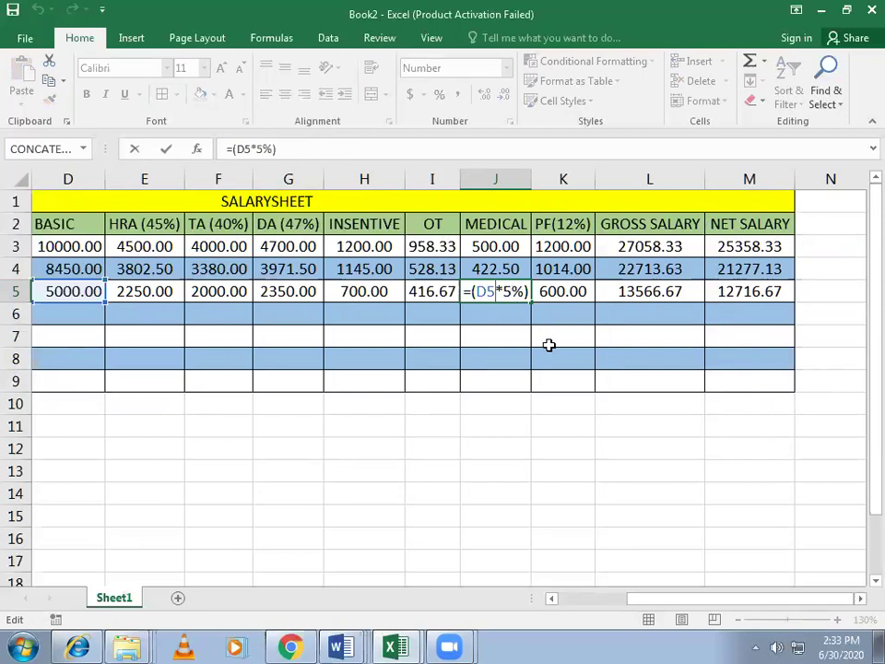
{"action": "key", "text": "Return"}
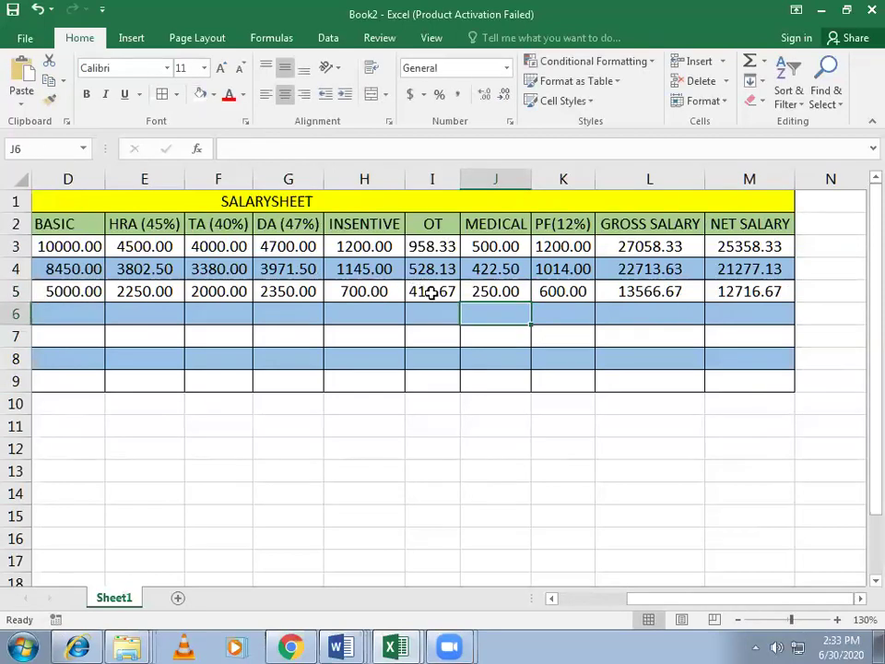
{"action": "double_click", "coordinate": [430, 292]}
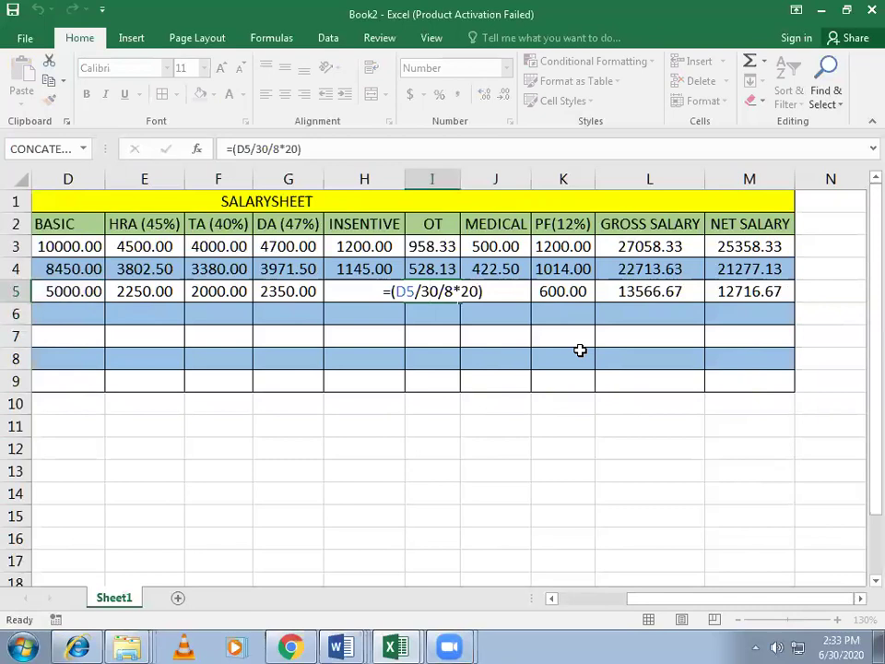
{"action": "key", "text": "Return"}
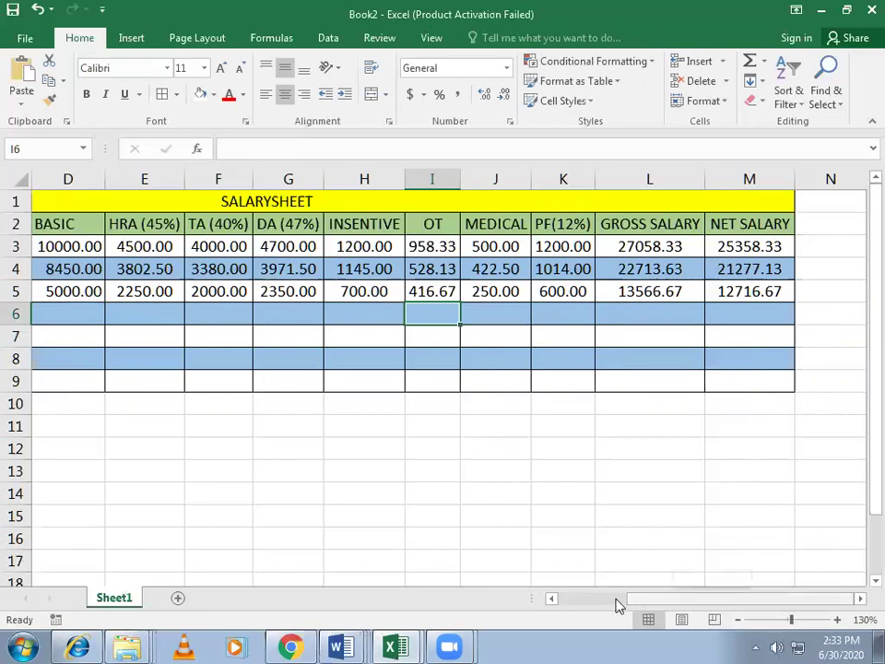
{"action": "left_click_drag", "start_coordinate": [620, 604], "coordinate": [490, 598]}
{"action": "left_click", "coordinate": [71, 184]}
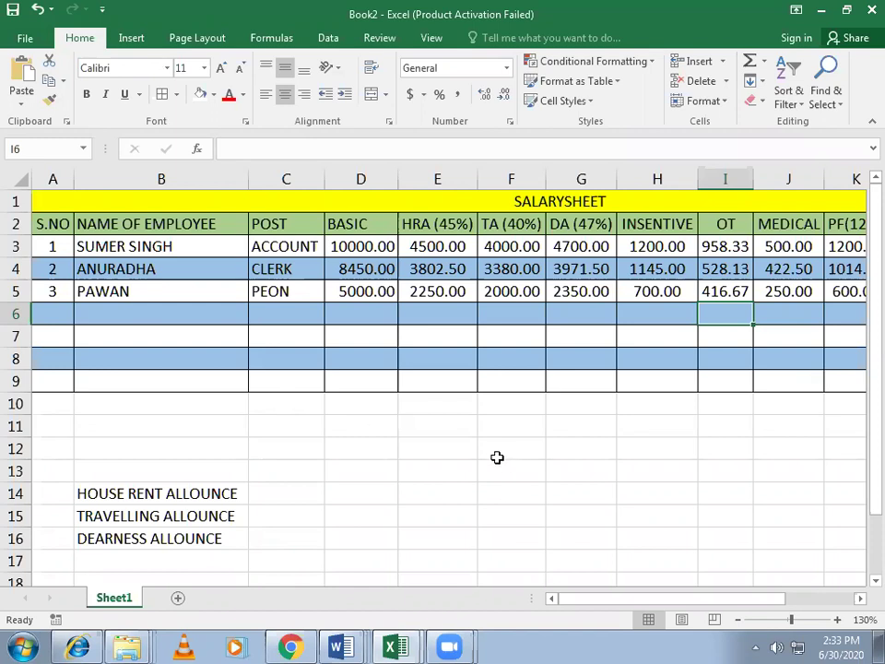
{"action": "left_click", "coordinate": [453, 450]}
{"action": "left_click", "coordinate": [351, 431]}
{"action": "left_click", "coordinate": [328, 456]}
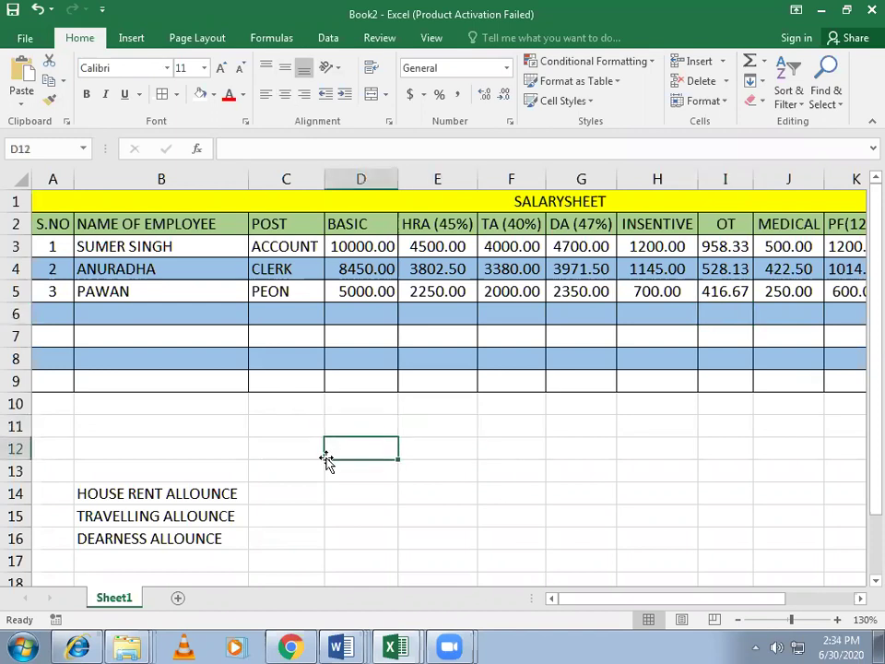
{"action": "left_click", "coordinate": [313, 452]}
{"action": "left_click", "coordinate": [365, 431]}
{"action": "left_click", "coordinate": [446, 433]}
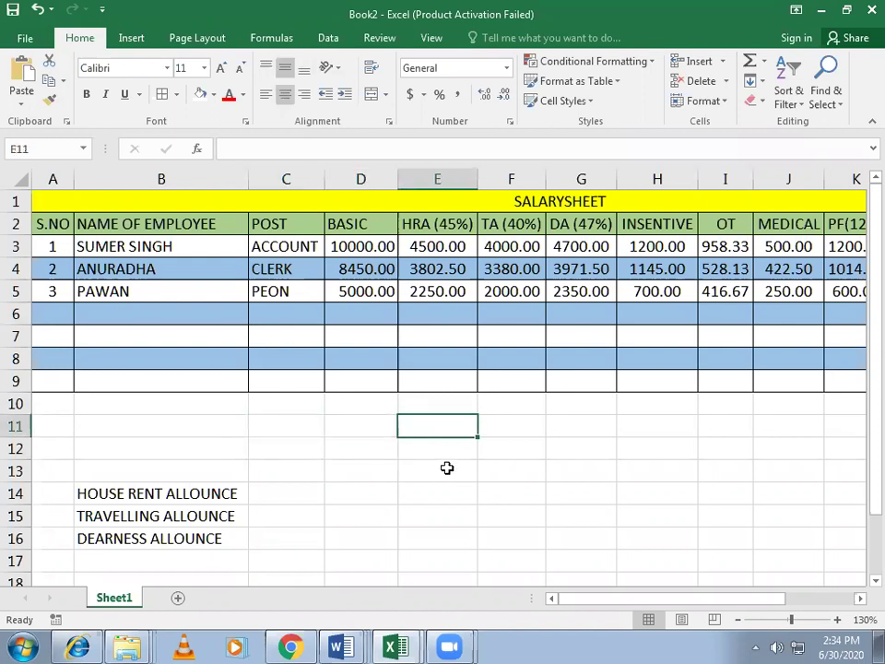
{"action": "left_click", "coordinate": [420, 494]}
{"action": "left_click", "coordinate": [379, 508]}
{"action": "left_click", "coordinate": [306, 489]}
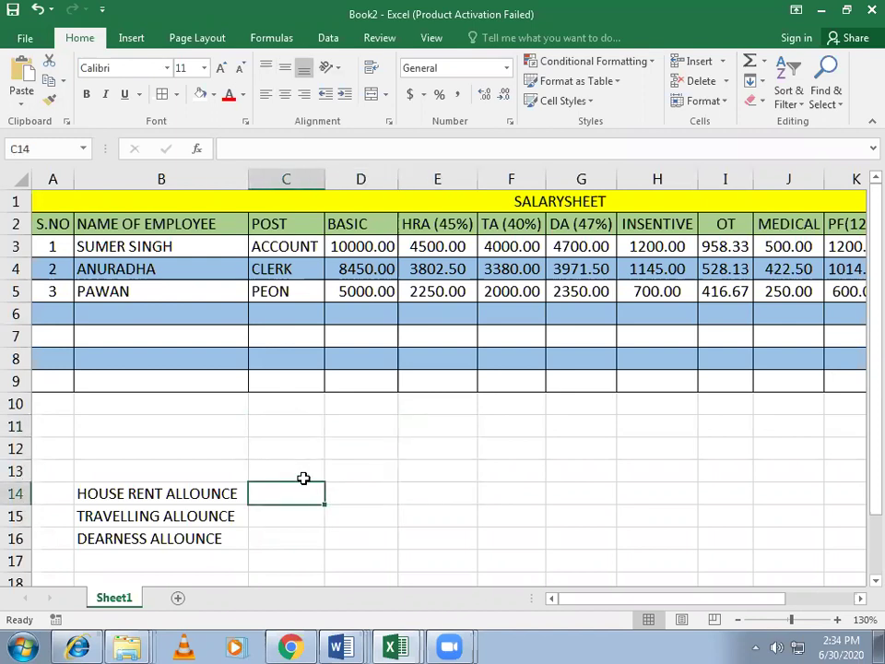
{"action": "left_click", "coordinate": [307, 466]}
{"action": "left_click", "coordinate": [352, 468]}
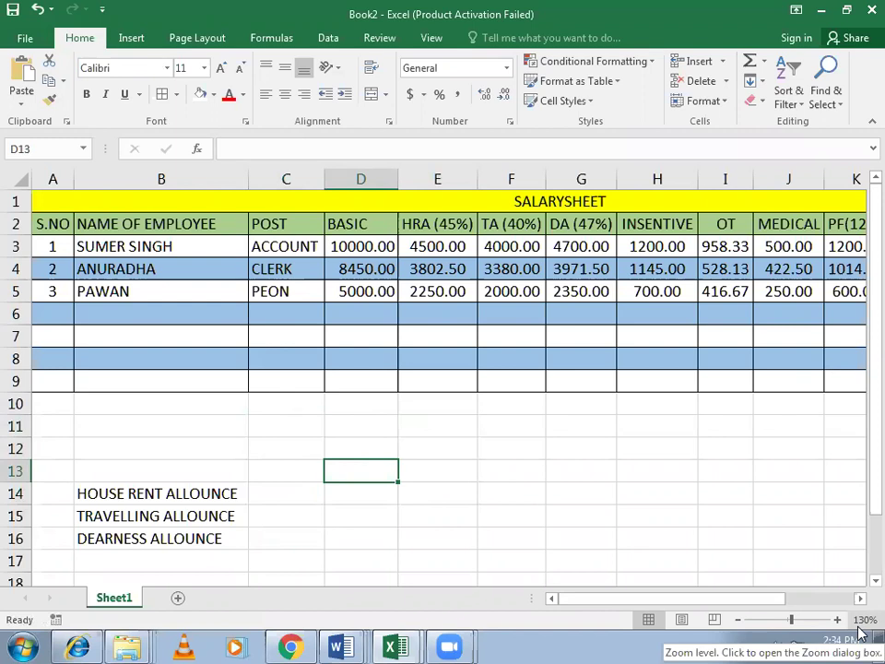
{"action": "left_click", "coordinate": [652, 246]}
{"action": "left_click", "coordinate": [652, 268]}
{"action": "left_click", "coordinate": [656, 290]}
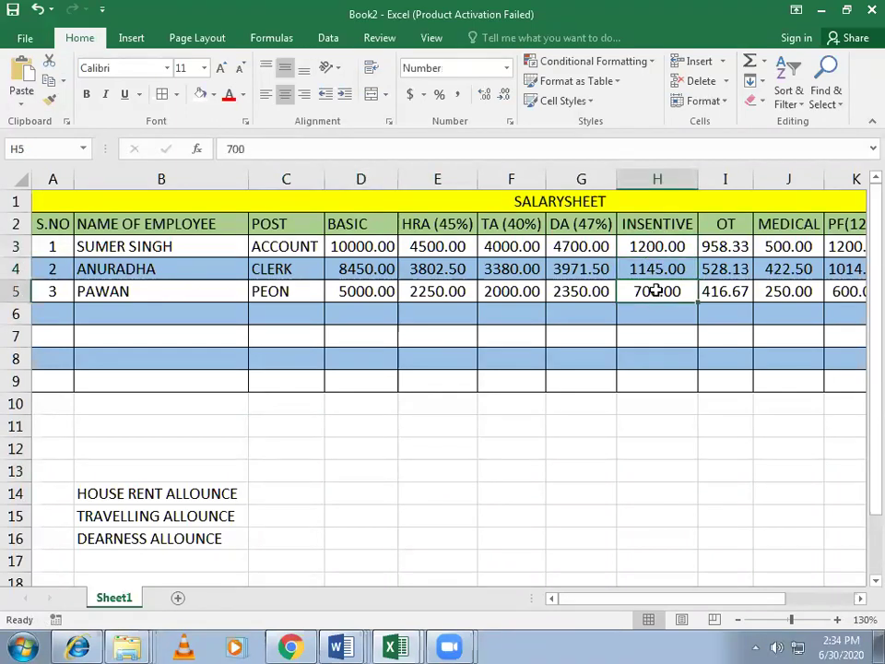
{"action": "left_click", "coordinate": [652, 247]}
{"action": "left_click", "coordinate": [662, 268]}
{"action": "left_click", "coordinate": [677, 313]}
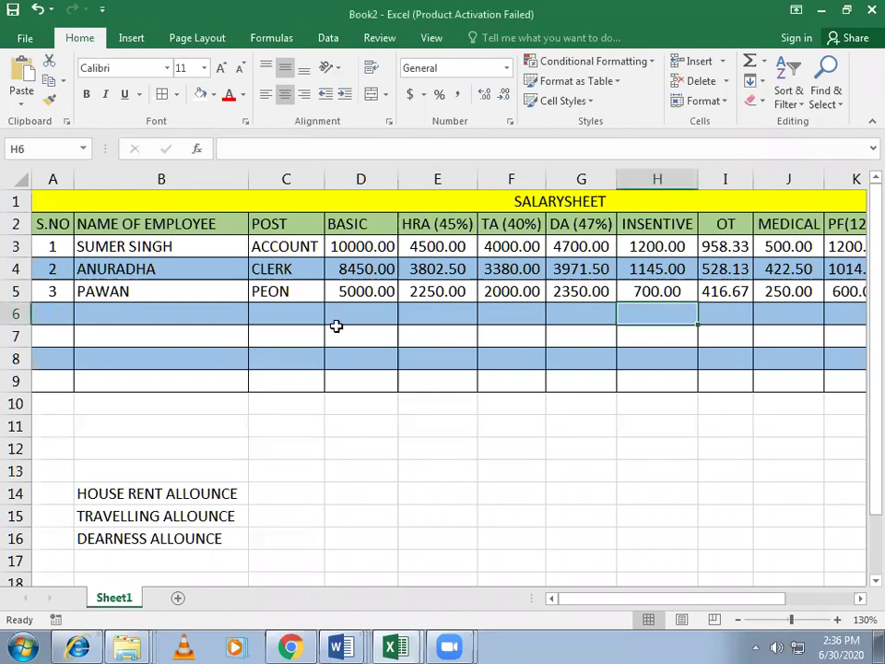
Step: Put serial number 4 in A6 after a stray entry further along row 6
{"action": "key", "text": "Tab"}
{"action": "type", "text": "4"}
{"action": "key", "text": "Tab"}
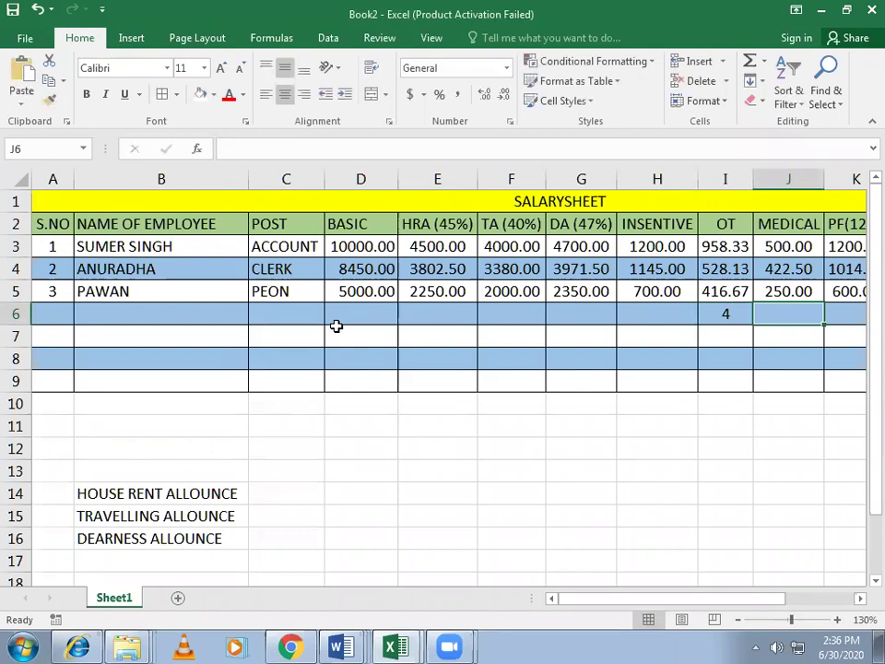
{"action": "key", "text": "Left"}
{"action": "key", "text": "Left"}
{"action": "key", "text": "Left"}
{"action": "key", "text": "Left"}
{"action": "key", "text": "Left"}
{"action": "key", "text": "Left"}
{"action": "key", "text": "Left"}
{"action": "key", "text": "Left"}
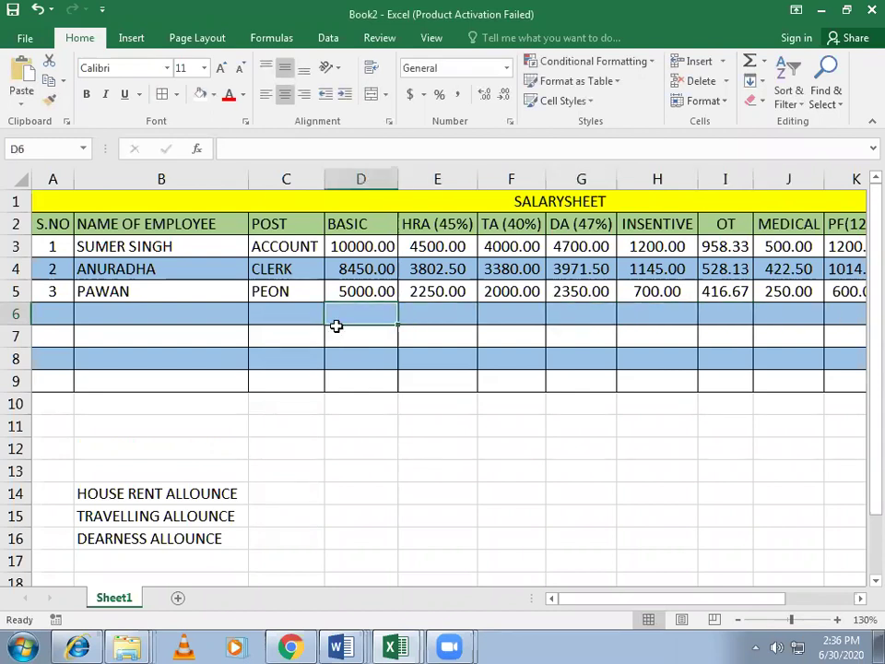
{"action": "key", "text": "Left"}
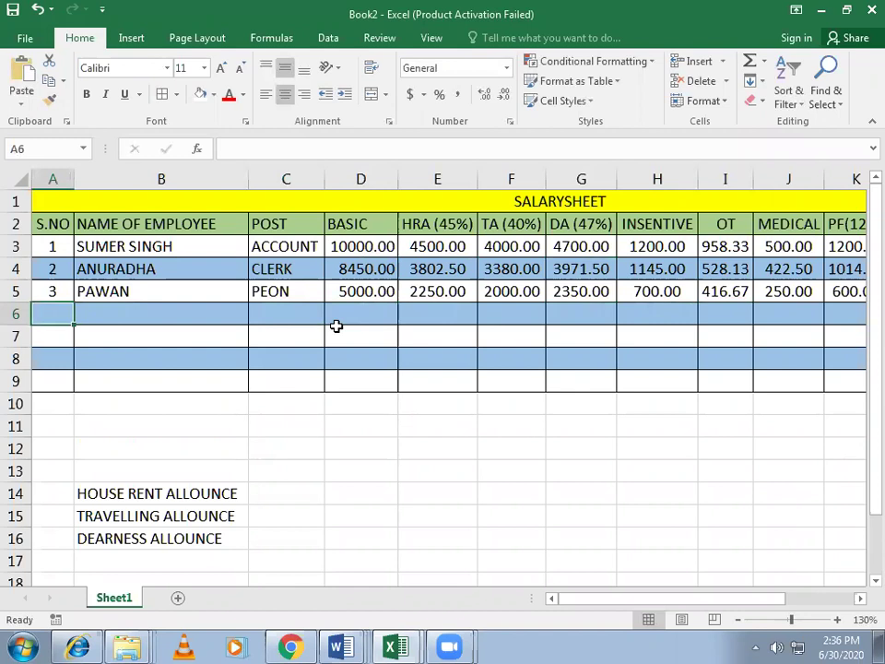
{"action": "type", "text": "4"}
{"action": "key", "text": "Tab"}
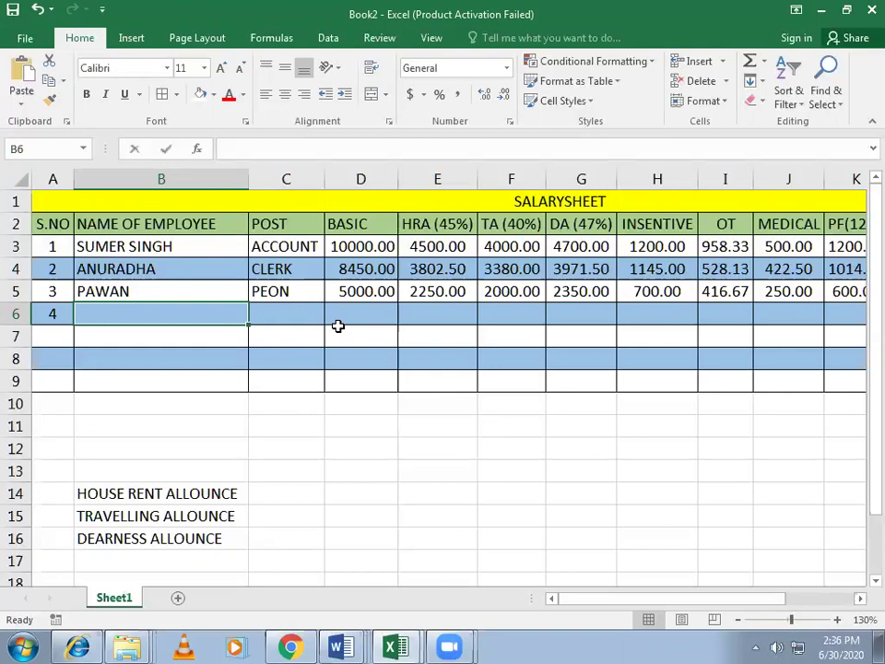
Step: Enter the fourth employee's name, post MANAGER and basic pay 12000 in B6:D6
{"action": "type", "text": "NAR"}
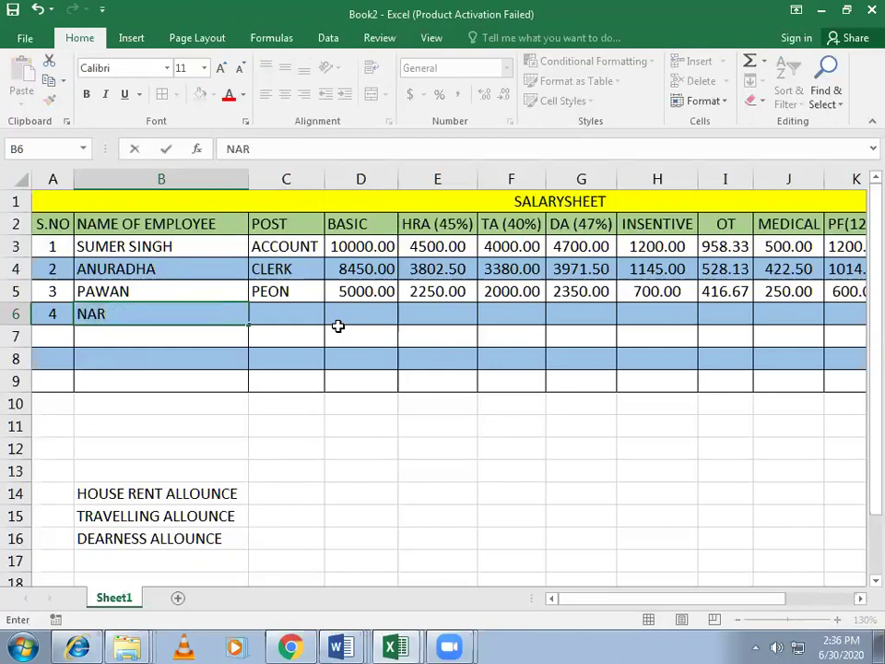
{"action": "type", "text": "AYAN"}
{"action": "key", "text": "Tab"}
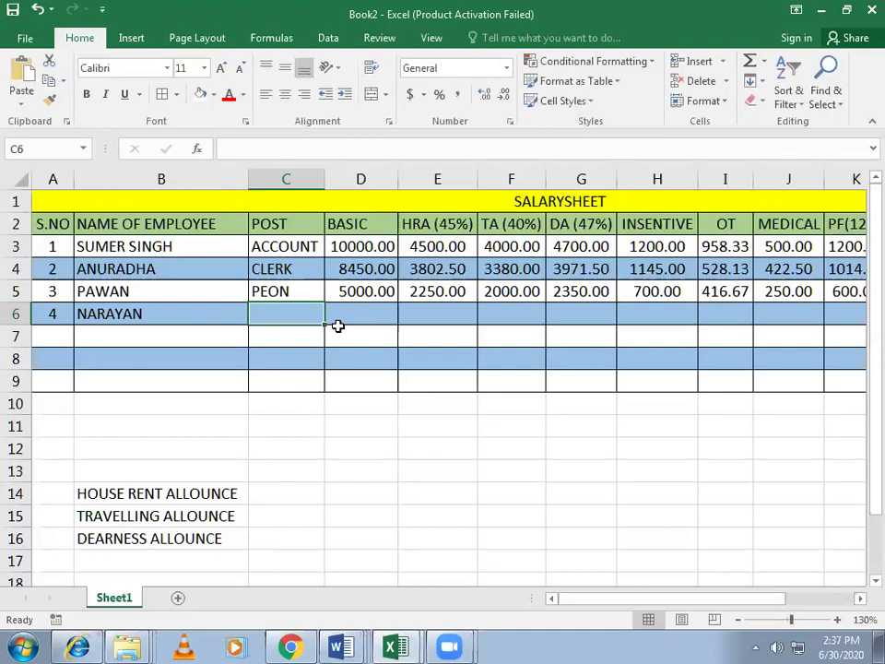
{"action": "type", "text": "MANA"}
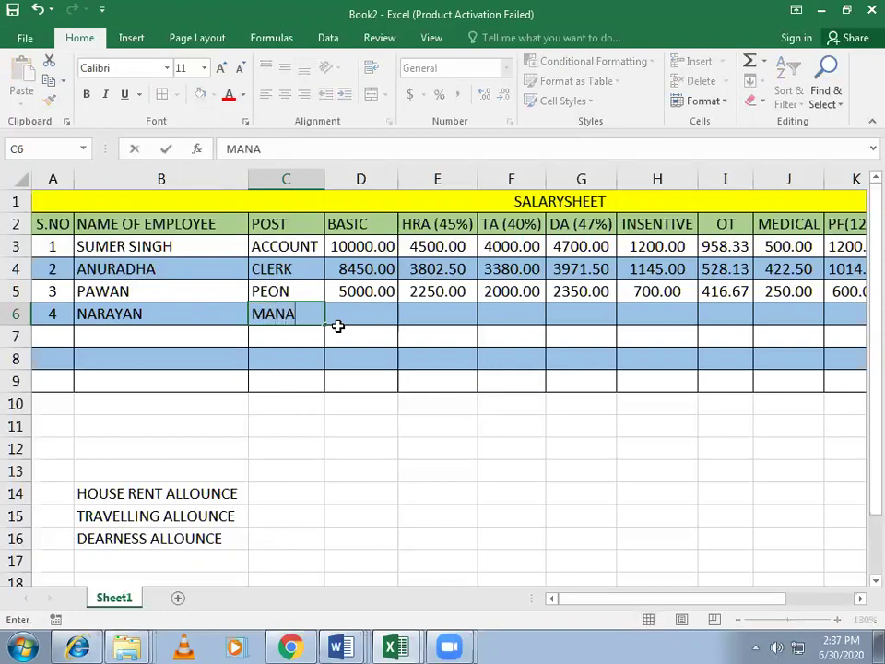
{"action": "type", "text": "GER"}
{"action": "key", "text": "Tab"}
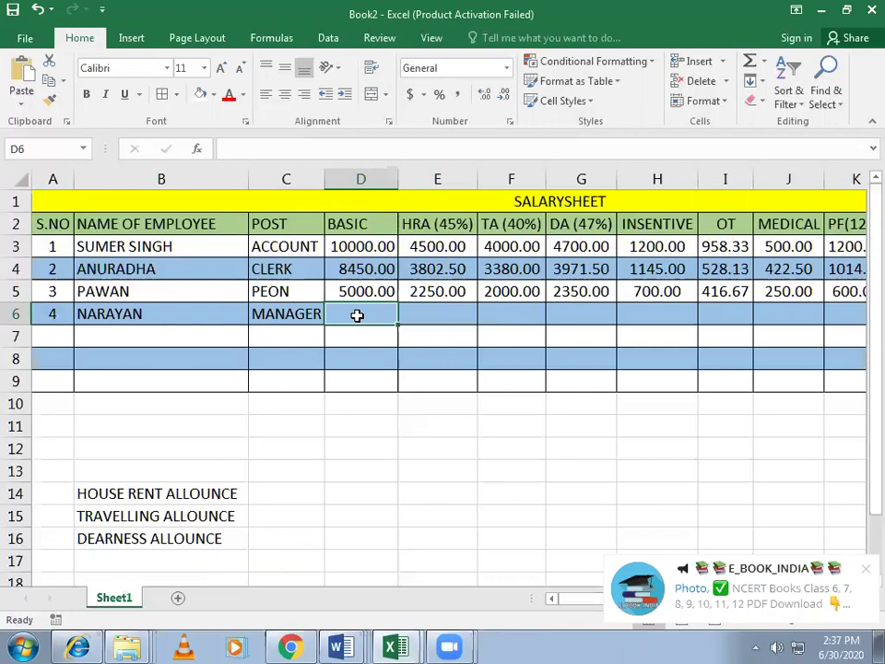
{"action": "type", "text": "120000"}
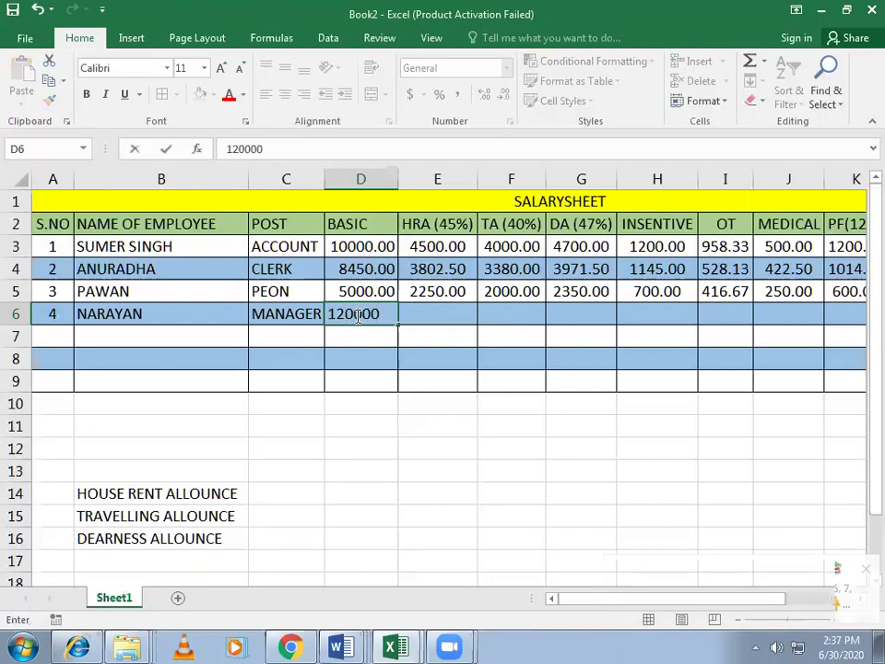
{"action": "key", "text": "Tab"}
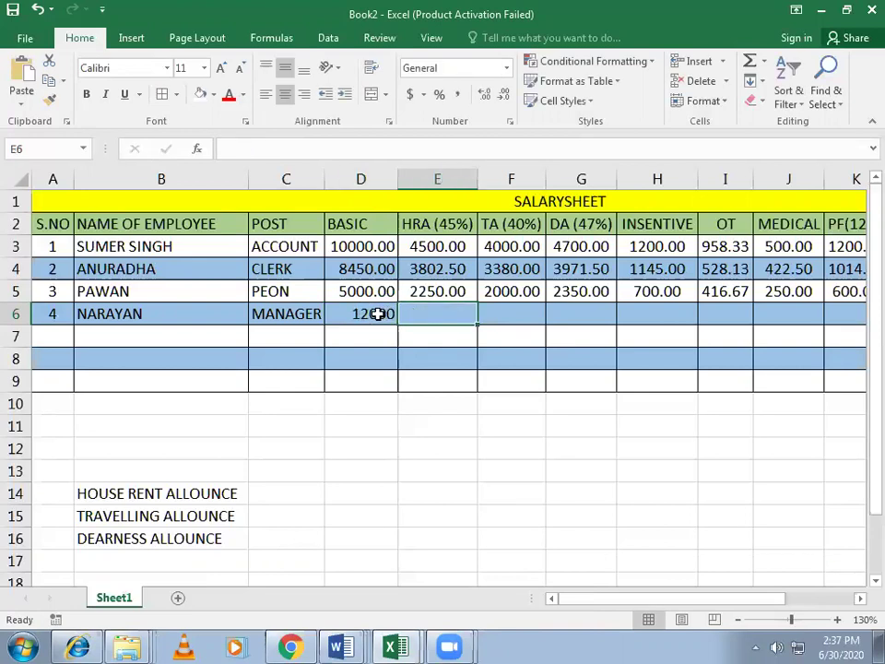
Step: Show the basic pay in D6 as 12000.00 with two decimal places
{"action": "left_click", "coordinate": [509, 98]}
{"action": "left_click", "coordinate": [380, 318]}
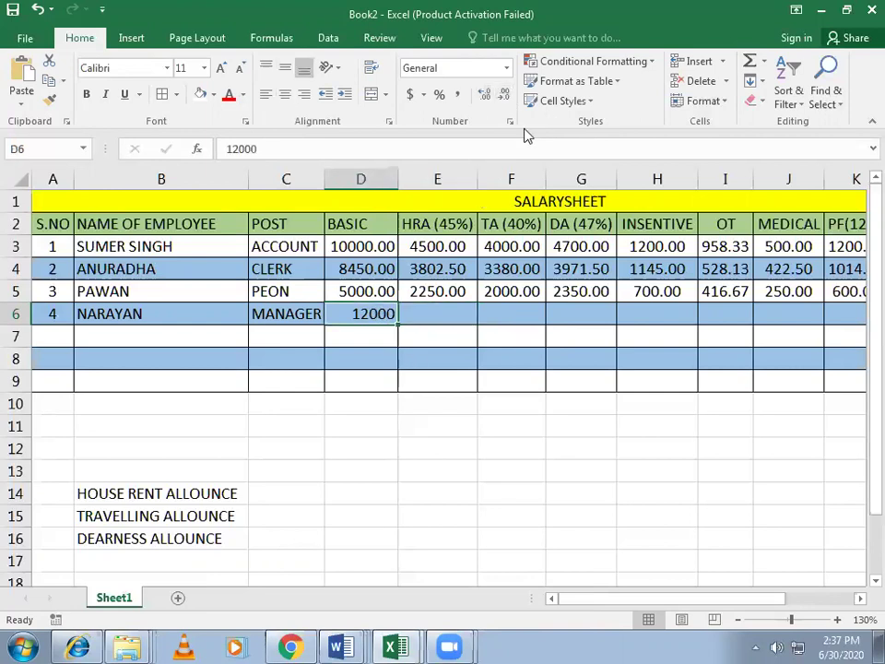
{"action": "left_click", "coordinate": [487, 95]}
{"action": "left_click", "coordinate": [487, 95]}
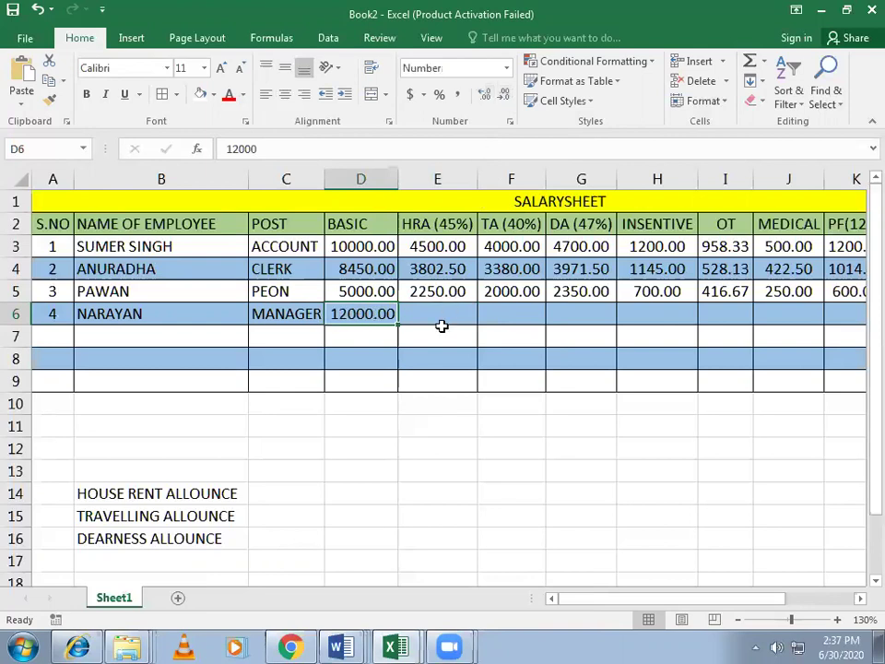
{"action": "left_click", "coordinate": [461, 316]}
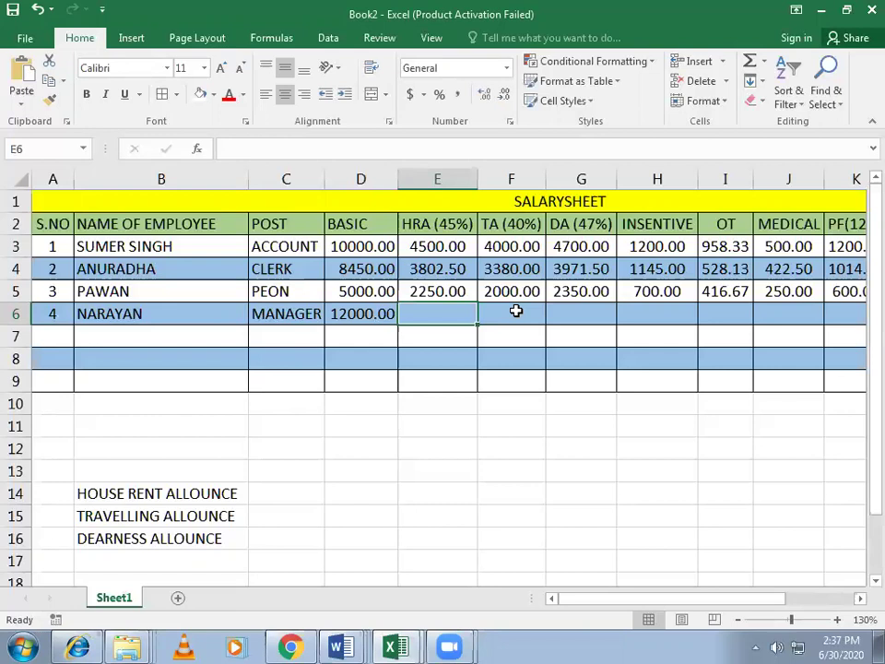
Step: Enter the HRA formula =(D6*45%) in E6, giving 5400
{"action": "type", "text": "=("}
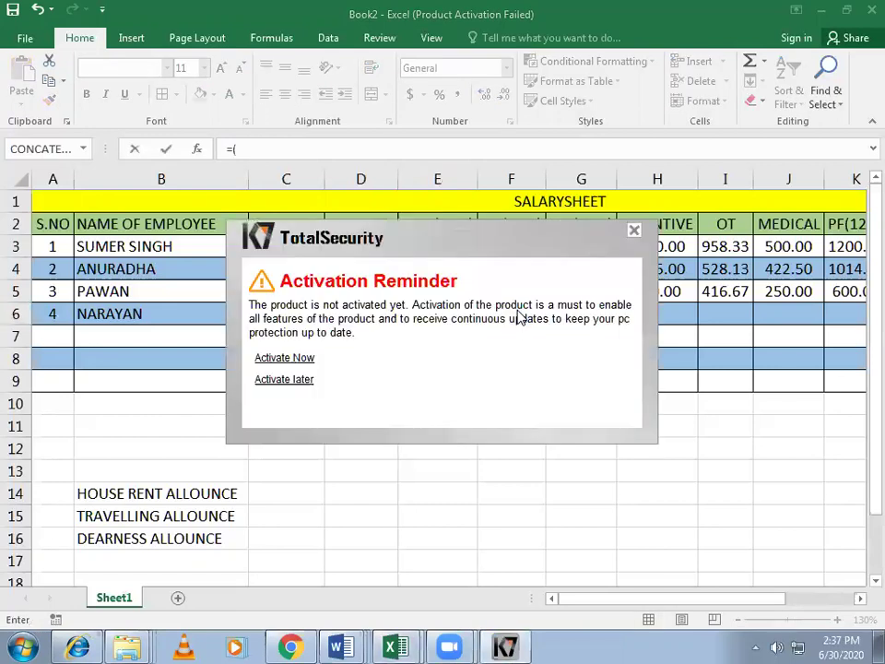
{"action": "left_click", "coordinate": [309, 378]}
{"action": "left_click", "coordinate": [344, 315]}
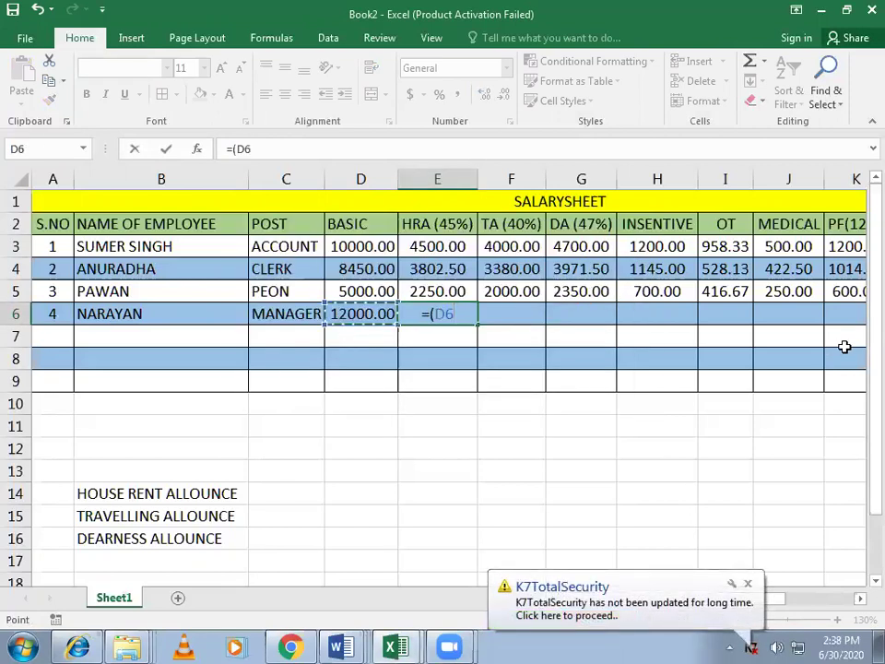
{"action": "type", "text": "*"}
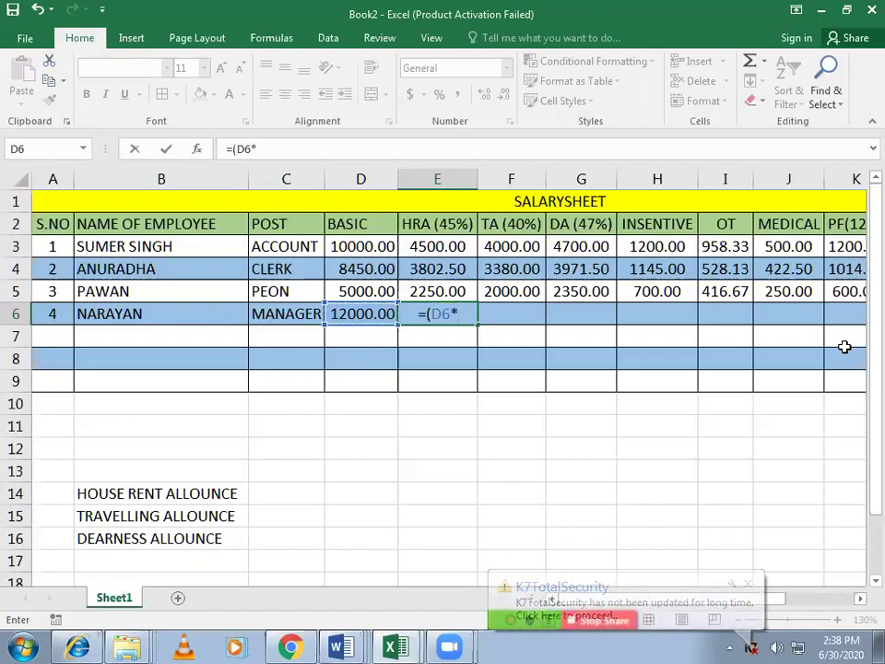
{"action": "type", "text": "45%)"}
{"action": "key", "text": "Return"}
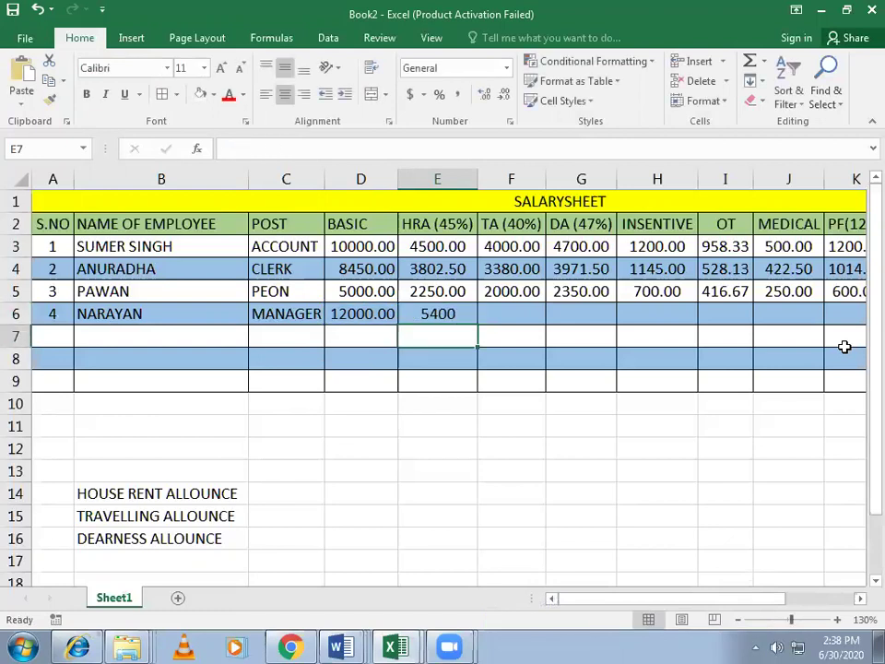
Step: Enter TA in F6 as 40% of basic pay, giving 4800
{"action": "key", "text": "Up"}
{"action": "key", "text": "Right"}
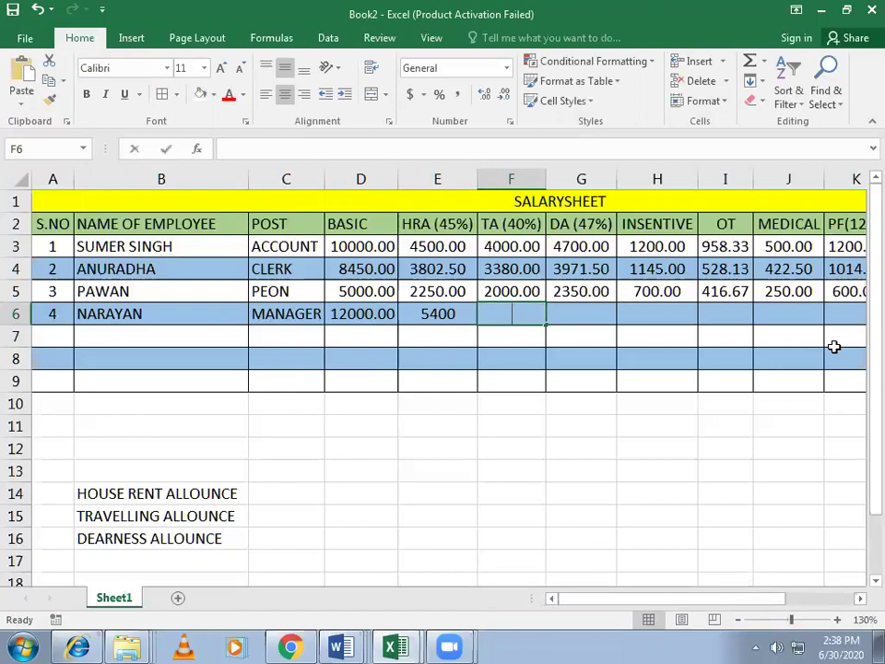
{"action": "type", "text": "=("}
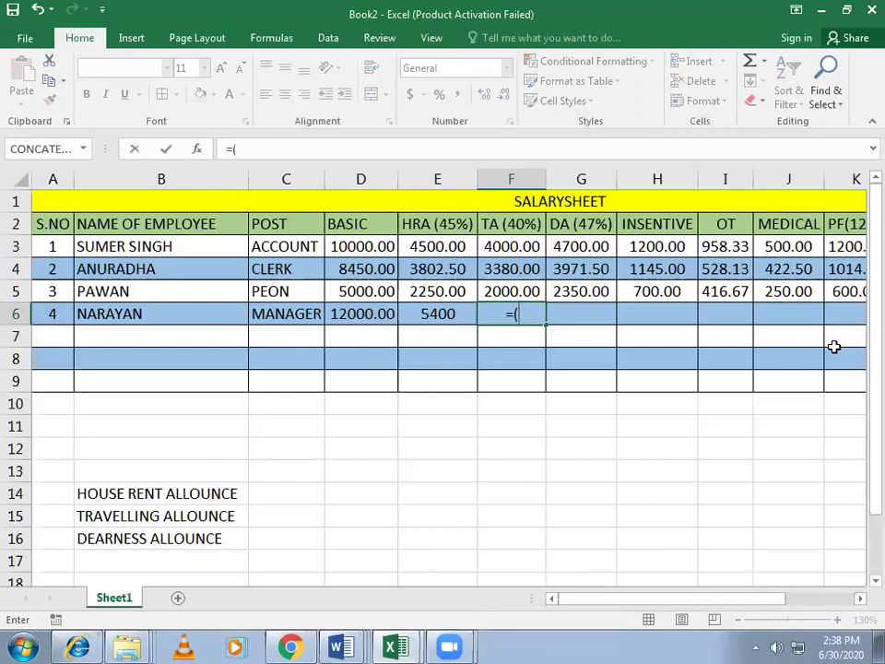
{"action": "key", "text": "Left"}
{"action": "key", "text": "Left"}
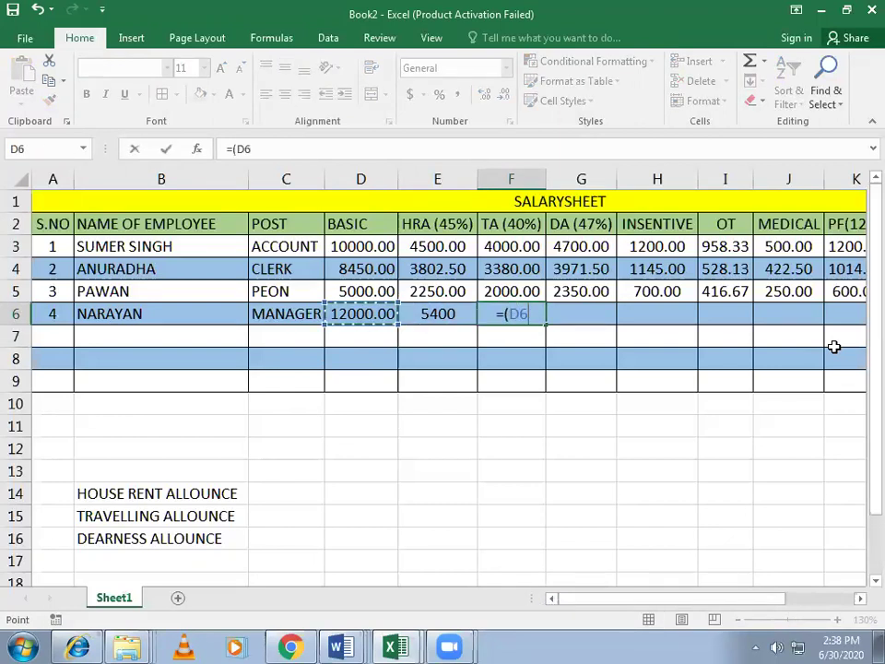
{"action": "type", "text": "*"}
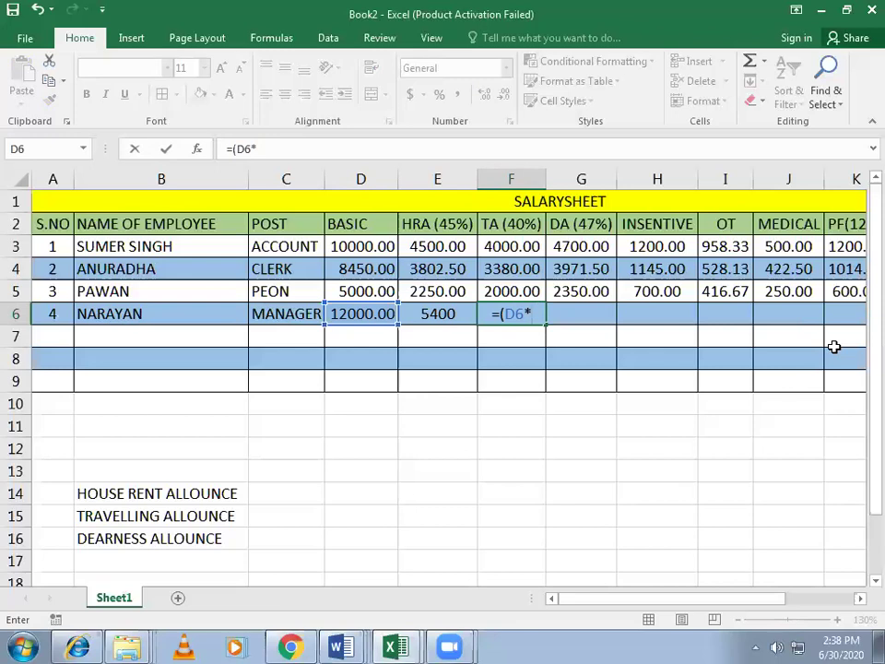
{"action": "type", "text": "40"}
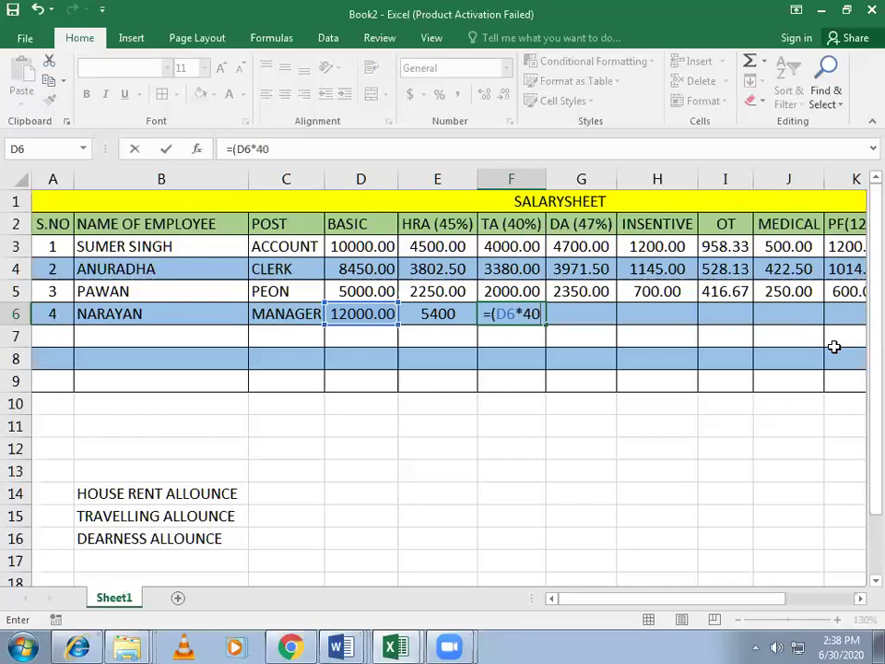
{"action": "type", "text": "%"}
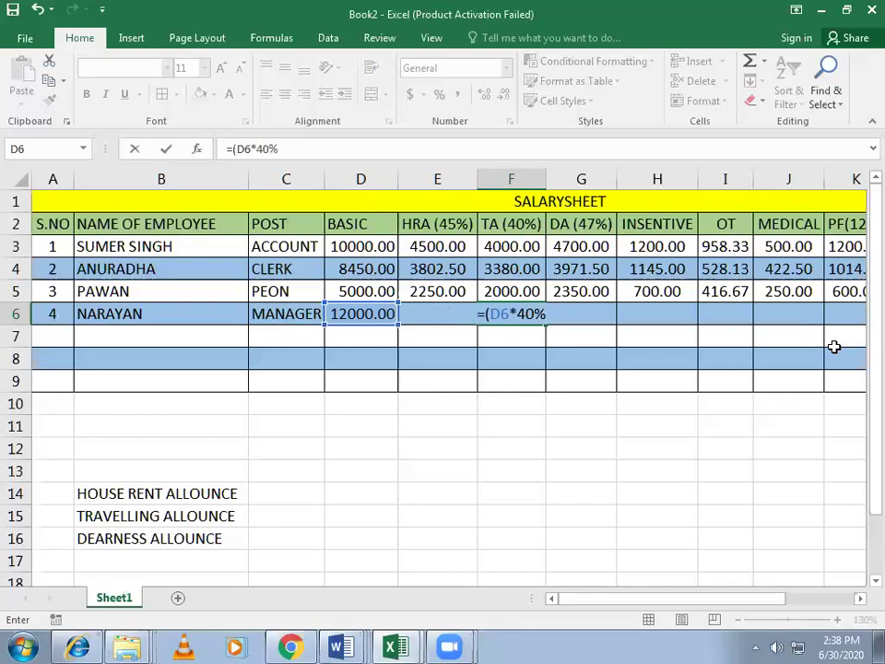
{"action": "key", "text": "Return"}
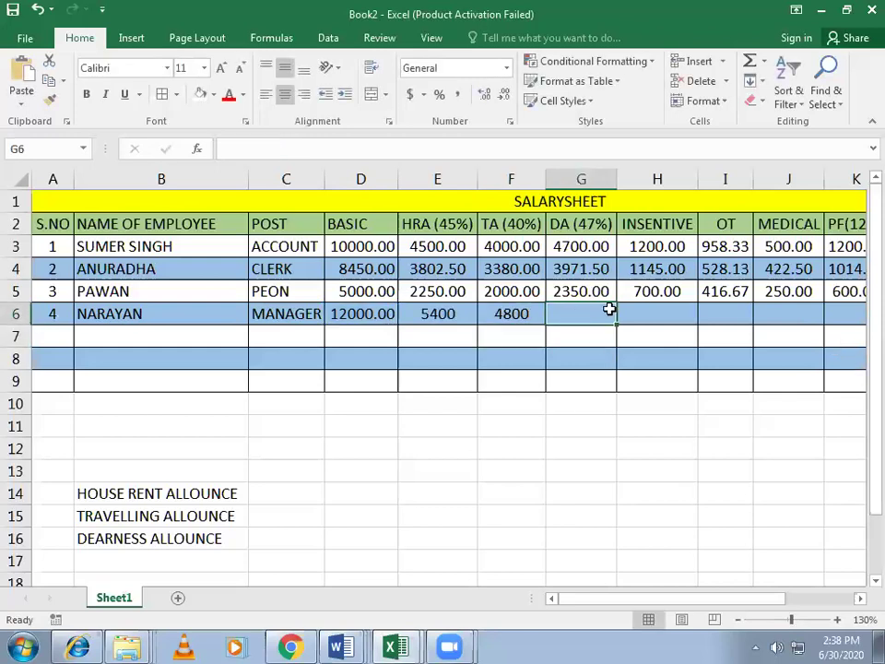
Step: Enter DA in G6 as =(D6*47%), giving 5640
{"action": "type", "text": "="}
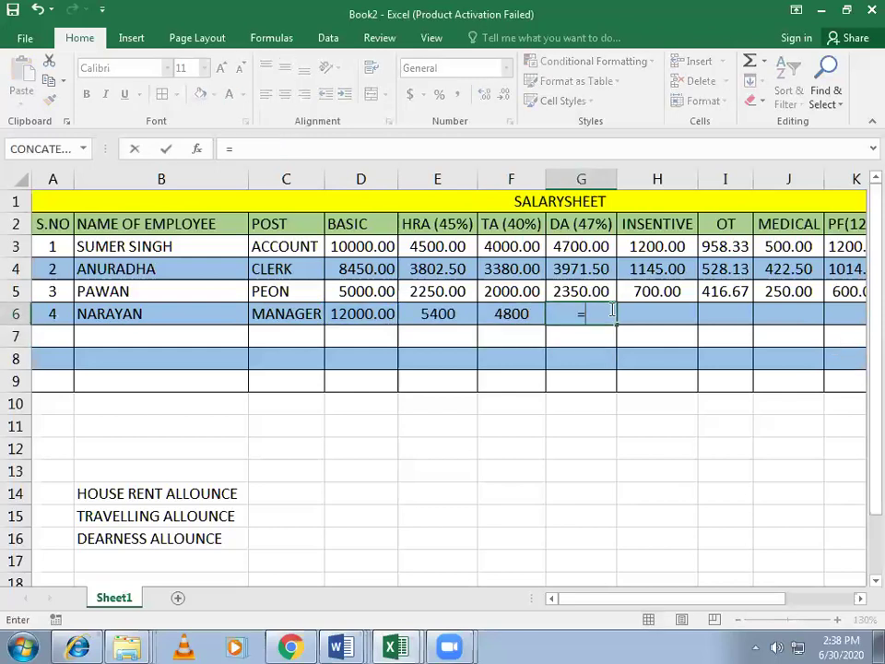
{"action": "type", "text": "("}
{"action": "left_click", "coordinate": [368, 314]}
{"action": "type", "text": "*"}
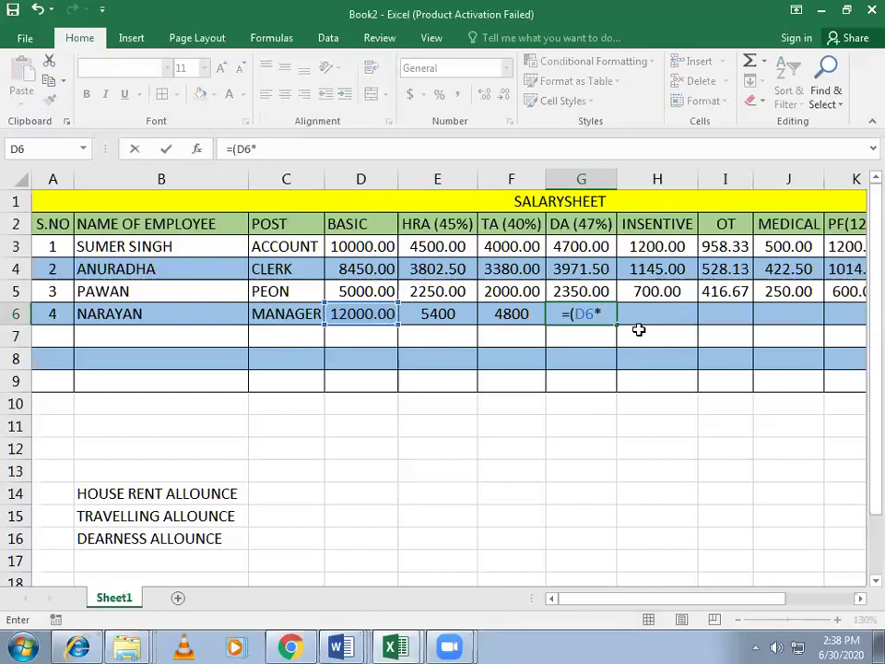
{"action": "type", "text": "47%"}
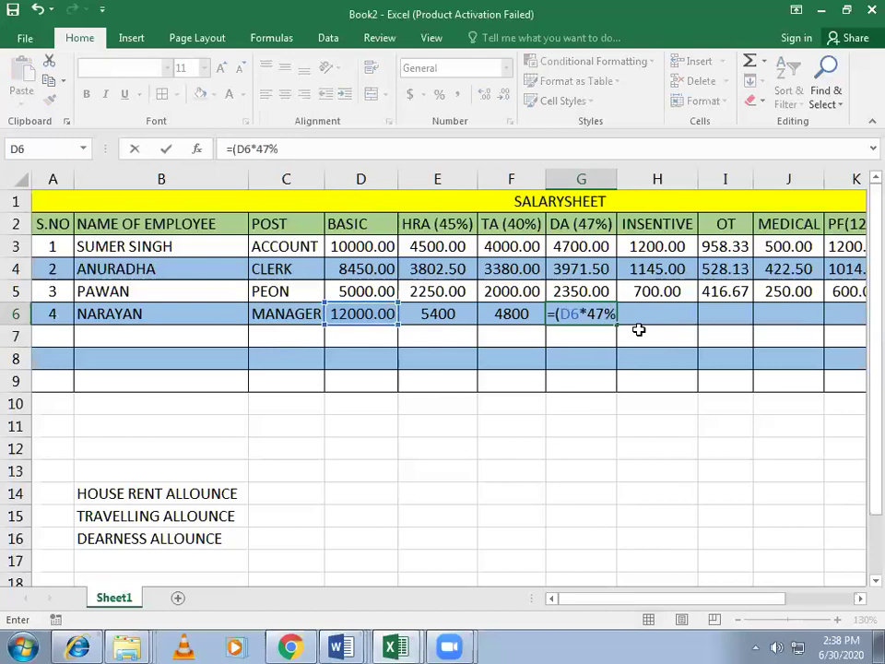
{"action": "type", "text": ")"}
{"action": "key", "text": "Return"}
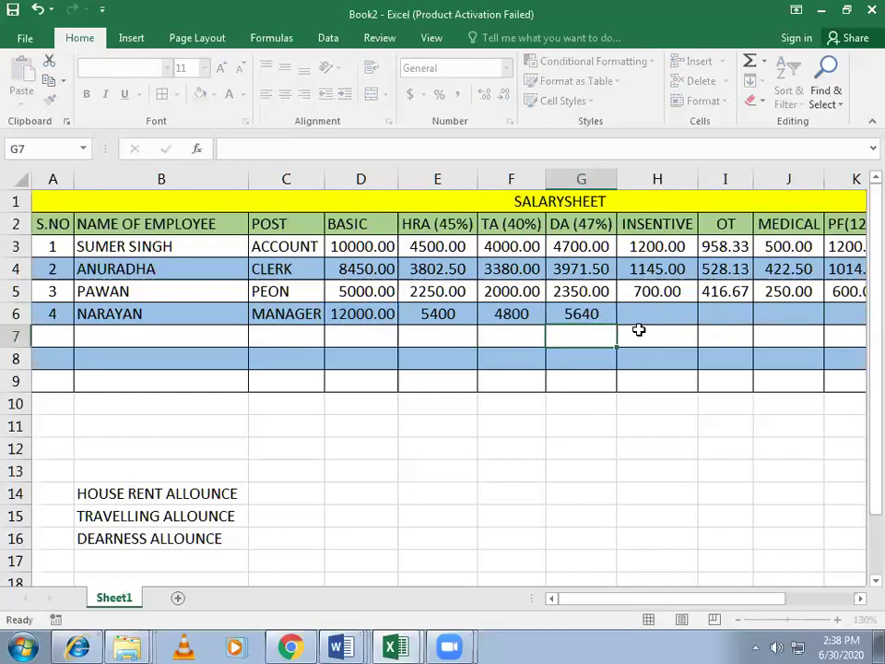
Step: Enter =(D6/30/8*24) in the fourth employee's OT cell I6, giving 1200
{"action": "left_click", "coordinate": [681, 315]}
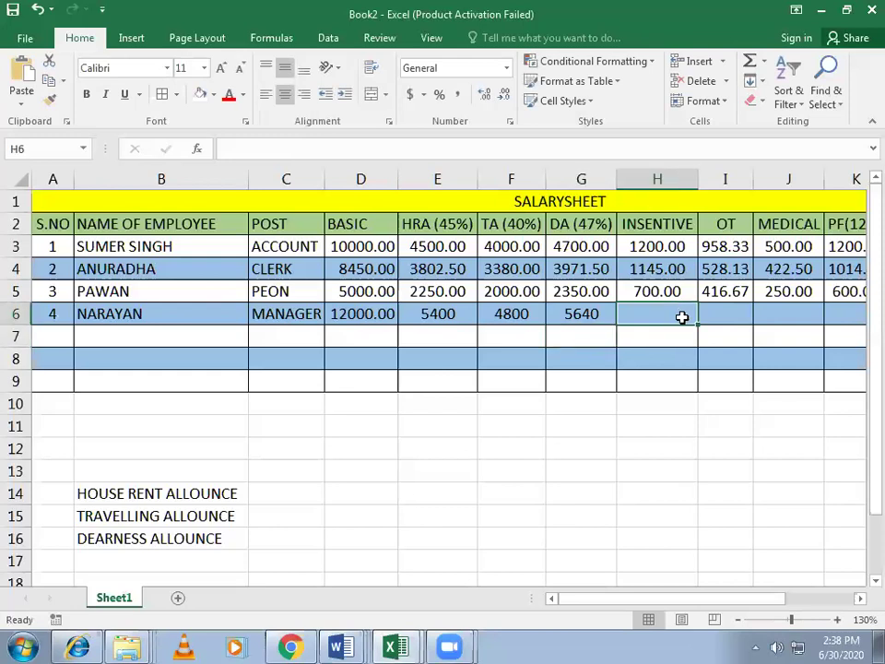
{"action": "left_click", "coordinate": [725, 320]}
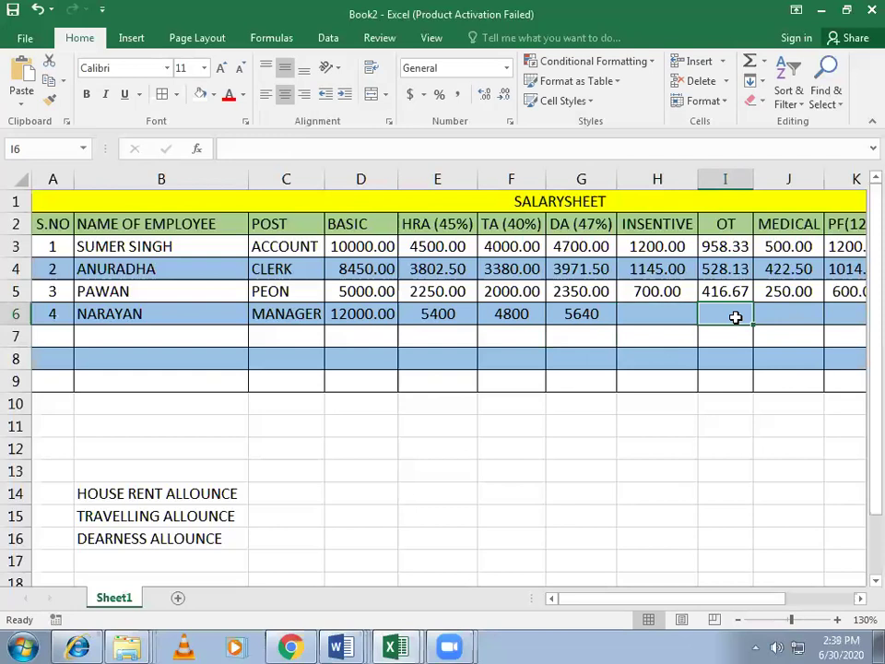
{"action": "key", "text": "ctrl+a"}
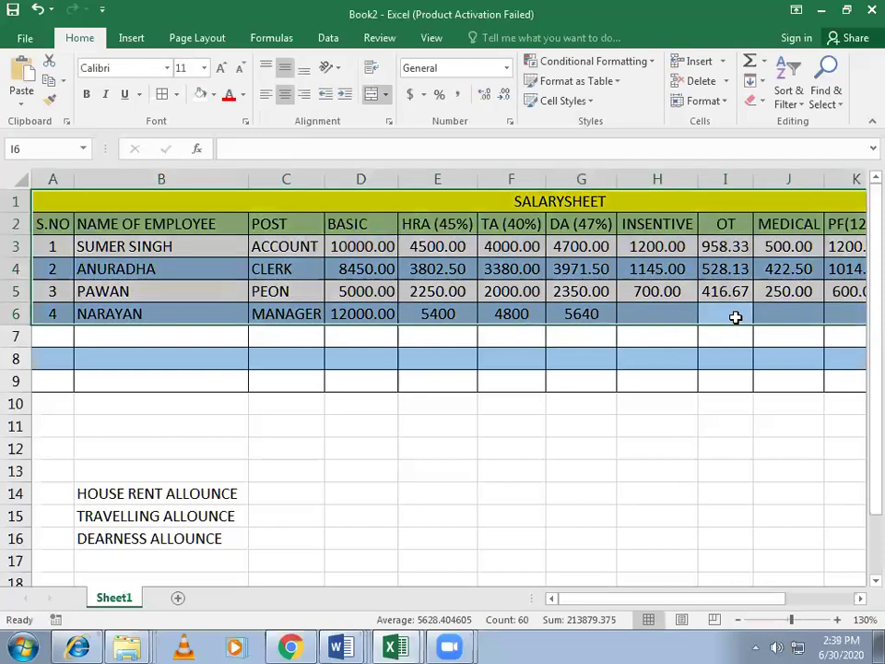
{"action": "left_click", "coordinate": [735, 317]}
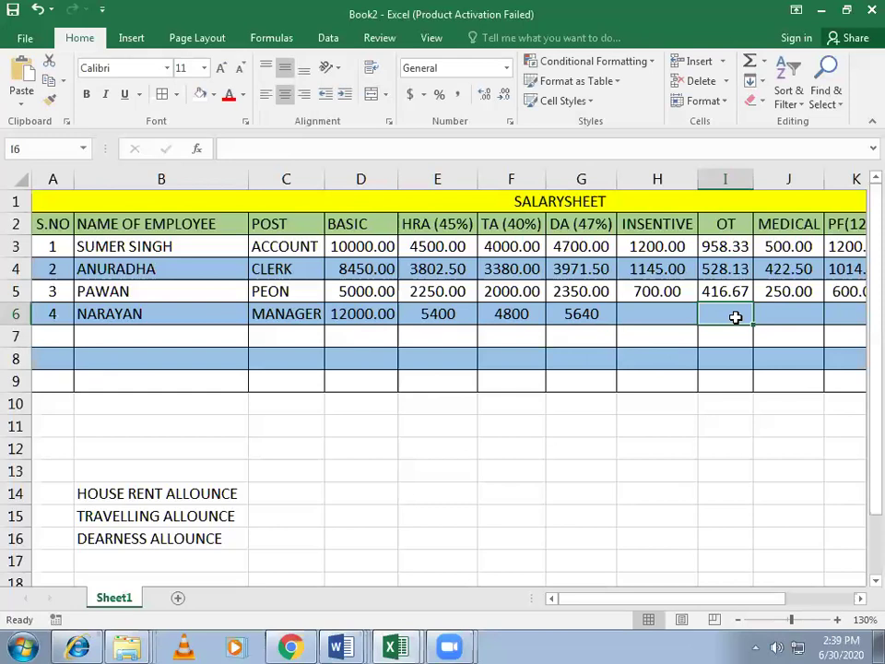
{"action": "type", "text": "="}
{"action": "key", "text": "Left"}
{"action": "key", "text": "Left"}
{"action": "key", "text": "Left"}
{"action": "key", "text": "Left"}
{"action": "key", "text": "Left"}
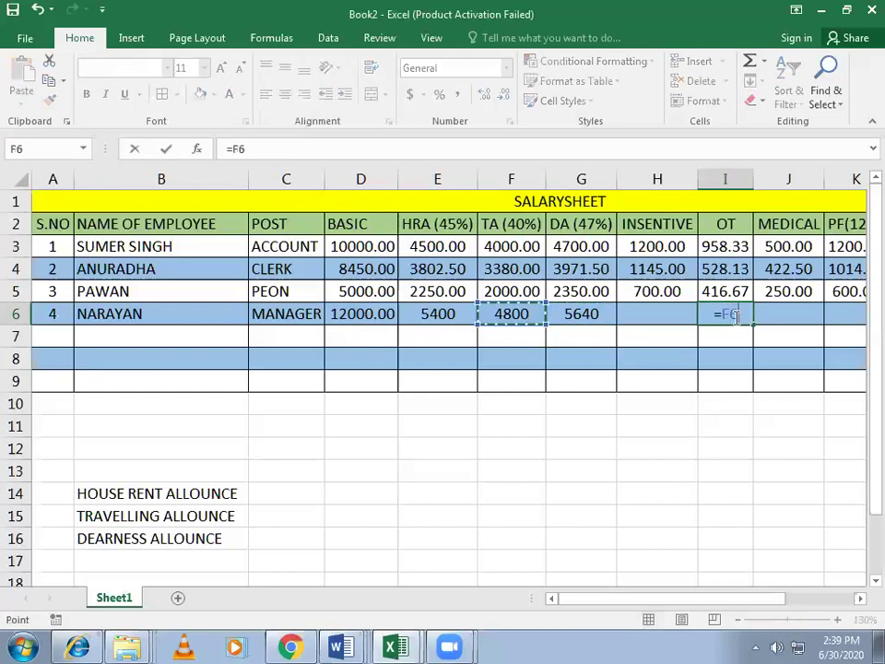
{"action": "type", "text": "/"}
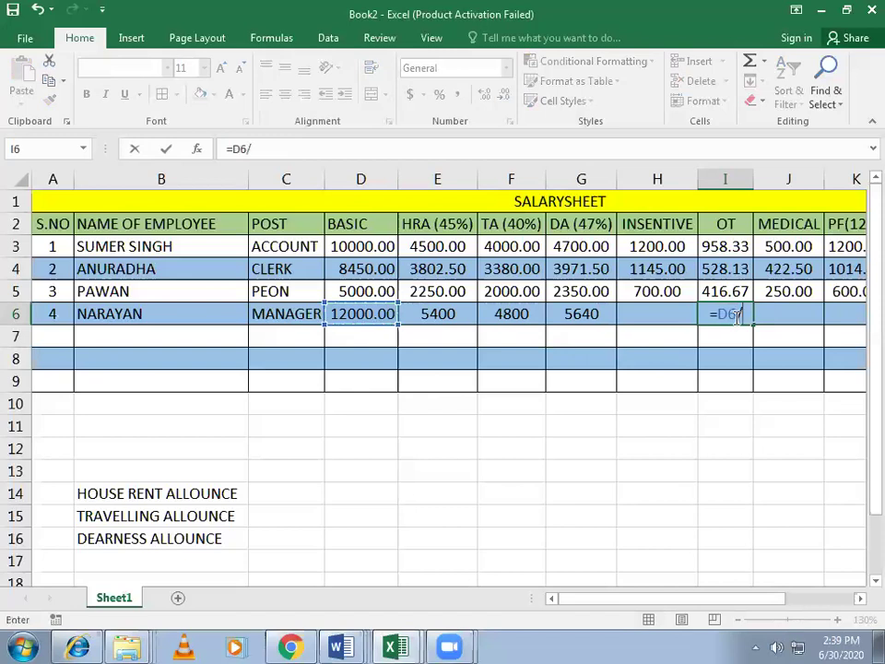
{"action": "type", "text": "30/8/"}
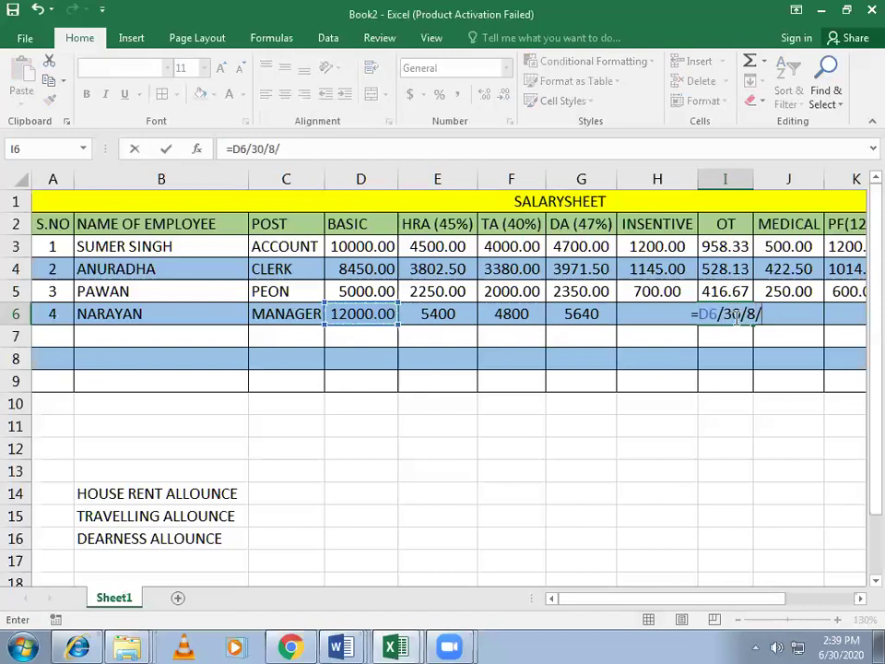
{"action": "key", "text": "BackSpace"}
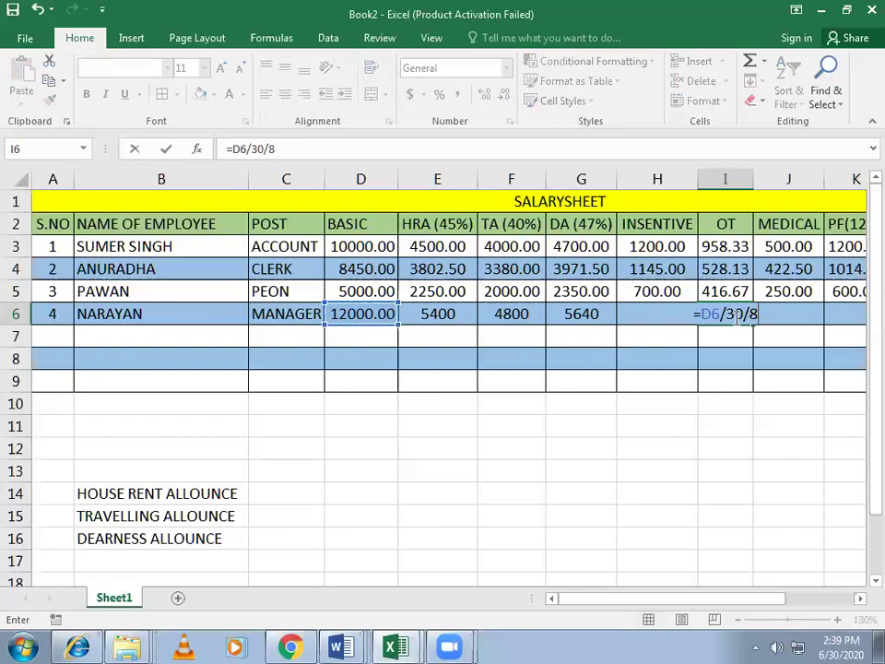
{"action": "type", "text": "*"}
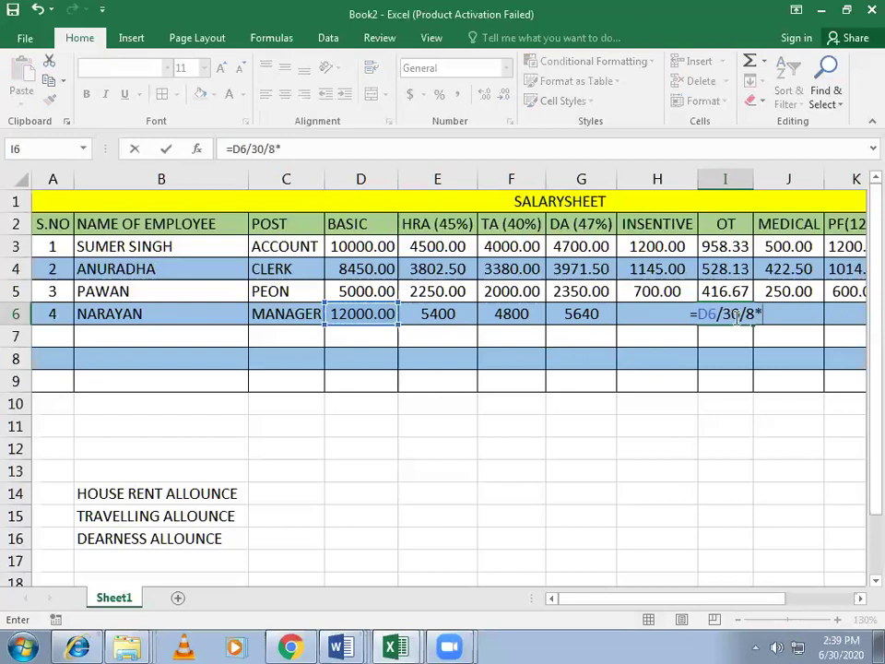
{"action": "type", "text": "20"}
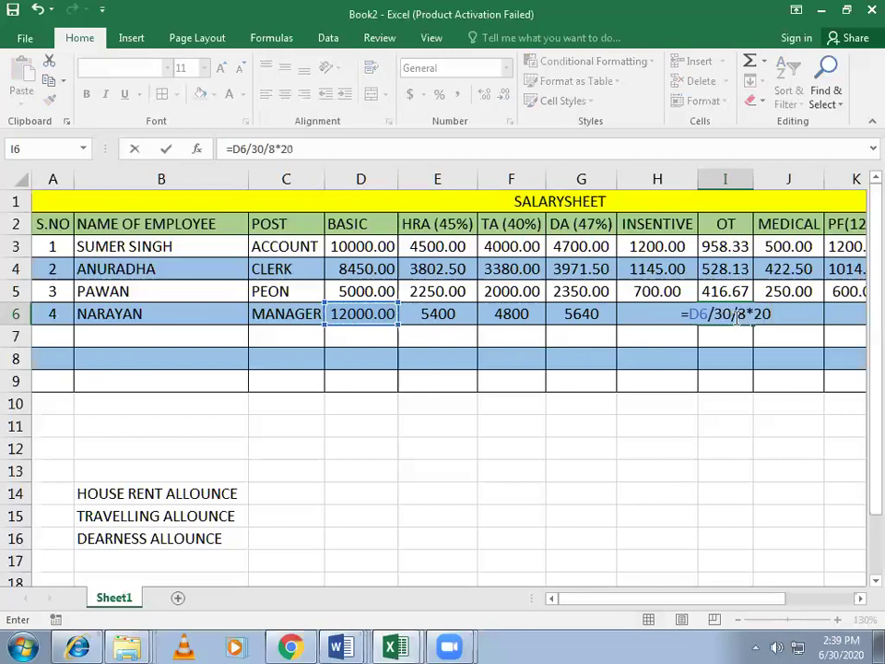
{"action": "key", "text": "BackSpace"}
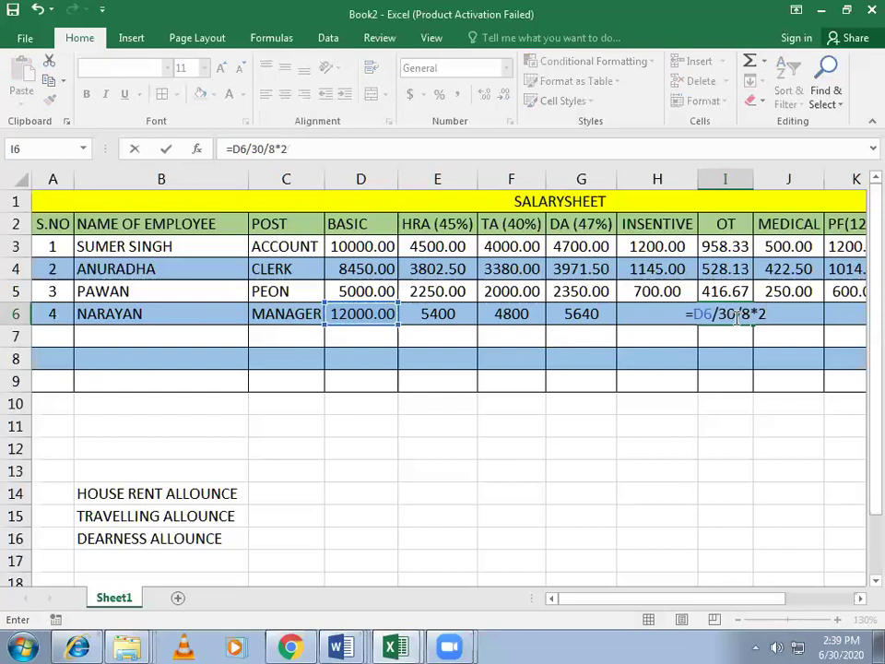
{"action": "type", "text": "4"}
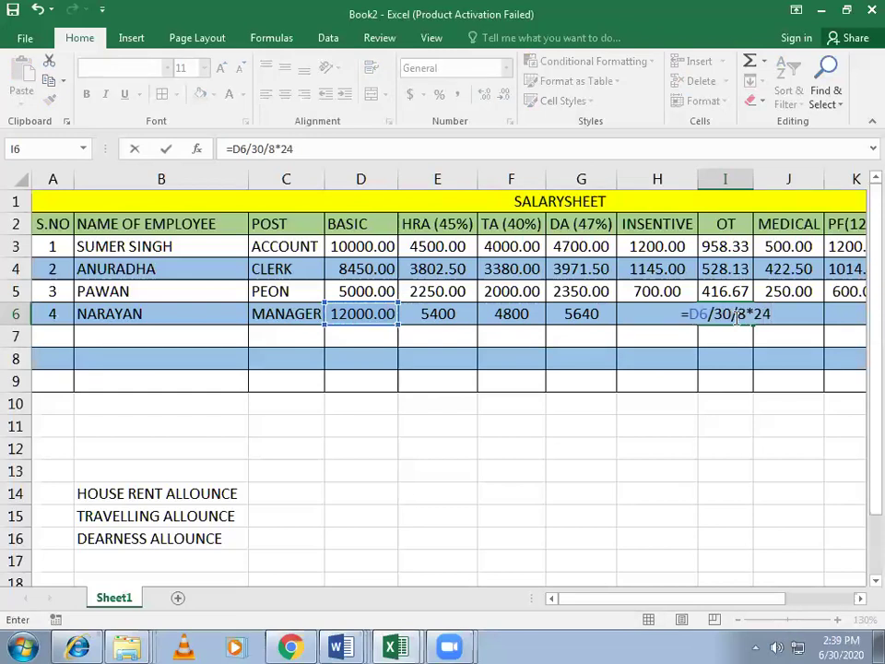
{"action": "type", "text": ")"}
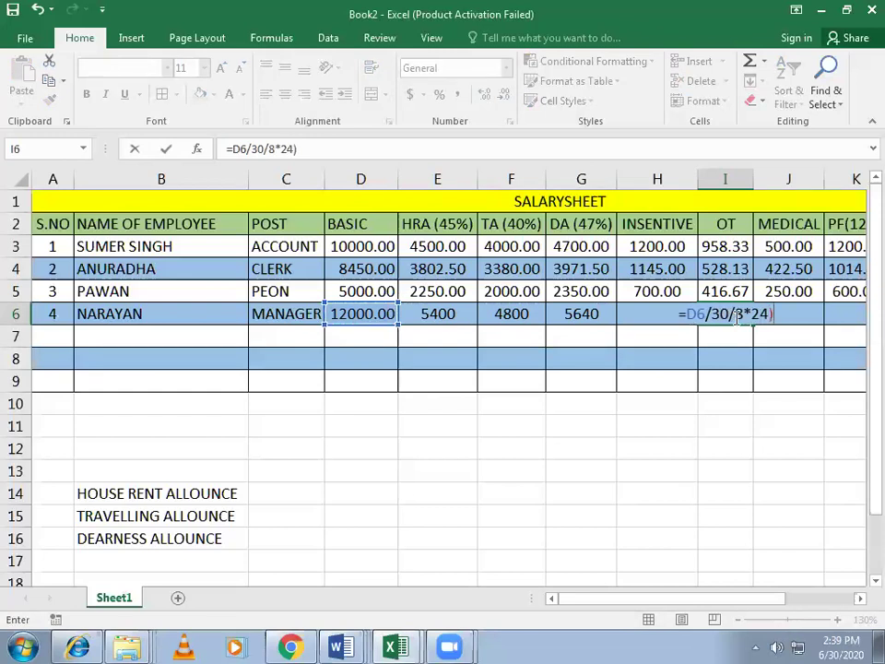
{"action": "key", "text": "F2"}
{"action": "key", "text": "Left"}
{"action": "key", "text": "Left"}
{"action": "key", "text": "Left"}
{"action": "type", "text": "("}
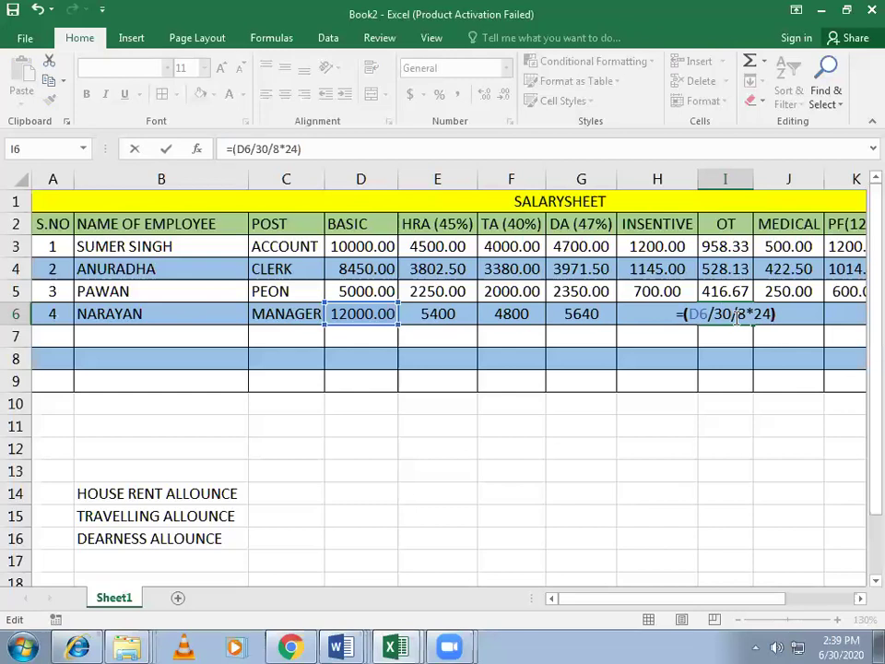
{"action": "key", "text": "Return"}
Step: Begin a formula in the MEDICAL cell J6
{"action": "key", "text": "Right"}
{"action": "key", "text": "Up"}
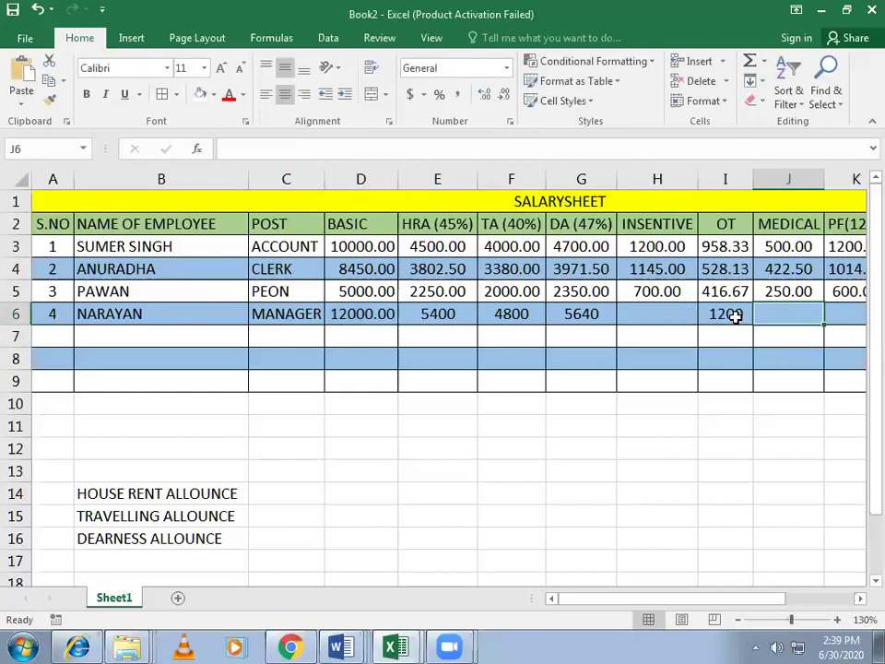
{"action": "type", "text": "=("}
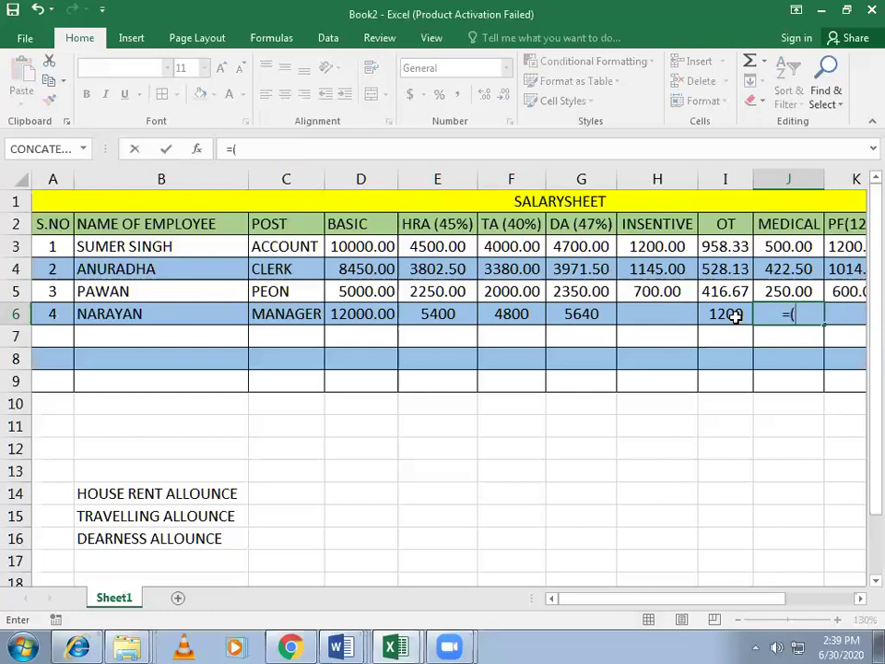
Step: Clear the mistaken I6 reference and recheck the OT formula unchanged
{"action": "left_click", "coordinate": [731, 315]}
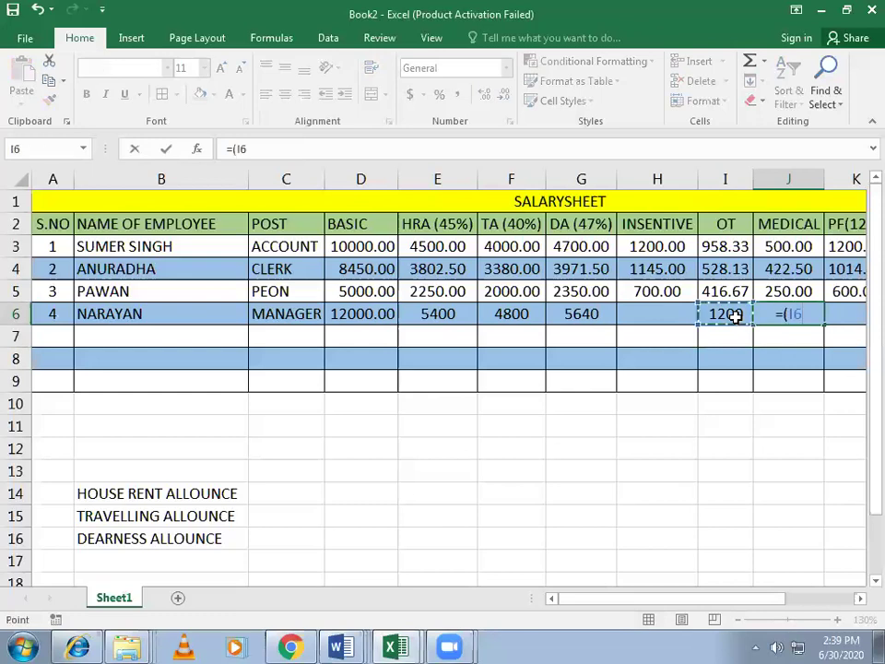
{"action": "key", "text": "BackSpace"}
{"action": "key", "text": "BackSpace"}
{"action": "key", "text": "BackSpace"}
{"action": "key", "text": "BackSpace"}
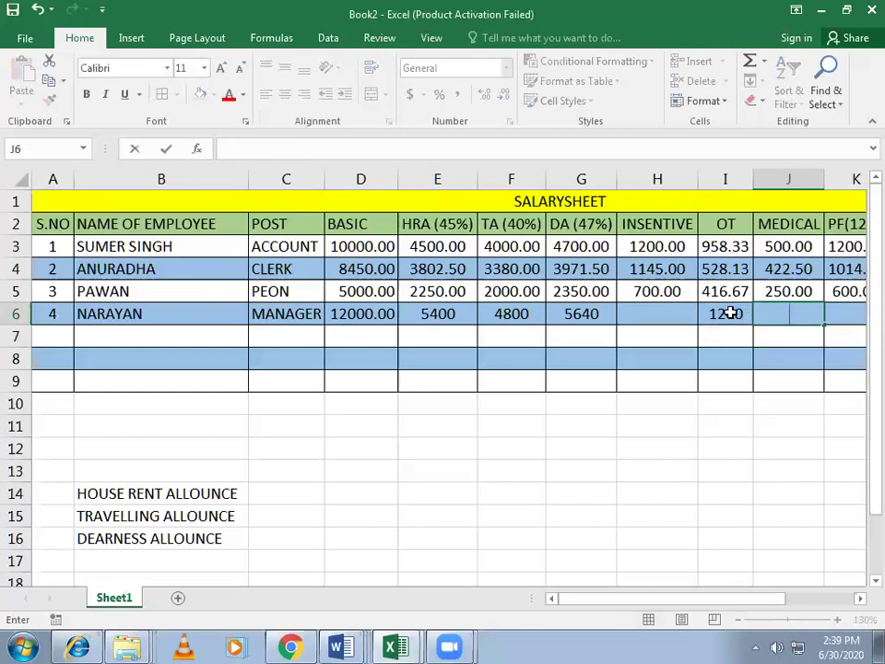
{"action": "double_click", "coordinate": [729, 314]}
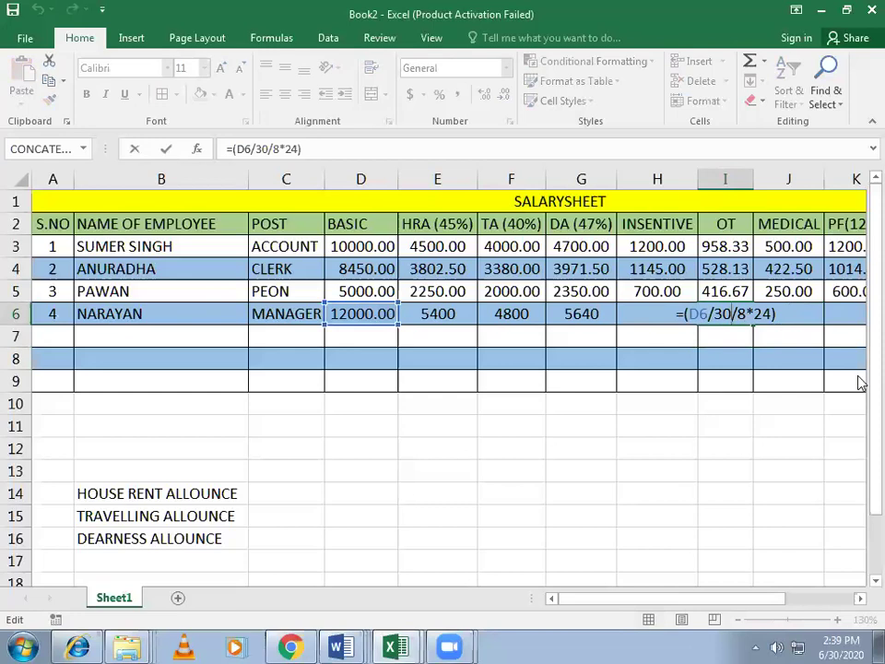
{"action": "key", "text": "Return"}
Step: Enter =(D6*5%) in the MEDICAL cell J6, giving 600
{"action": "left_click", "coordinate": [792, 314]}
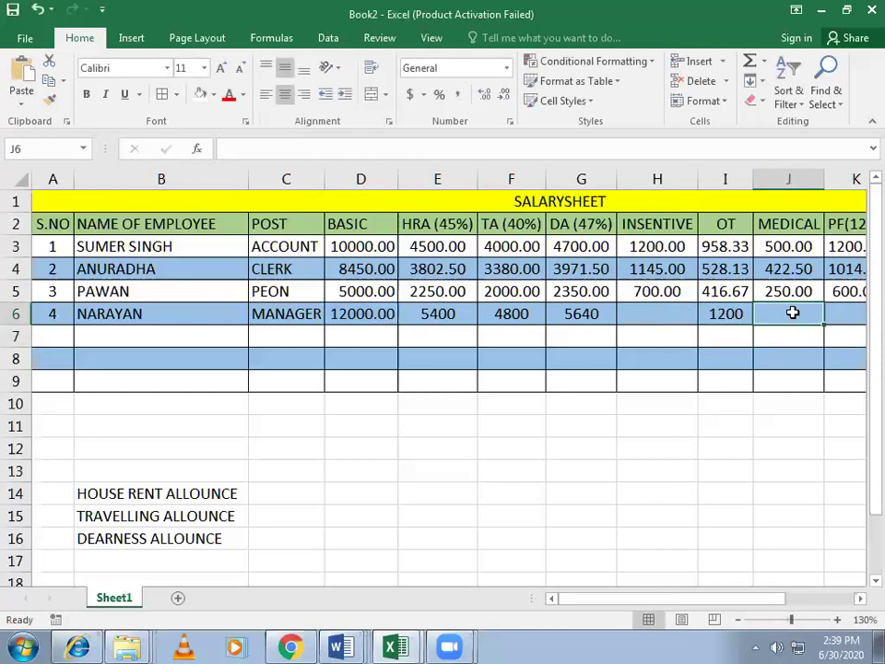
{"action": "type", "text": "="}
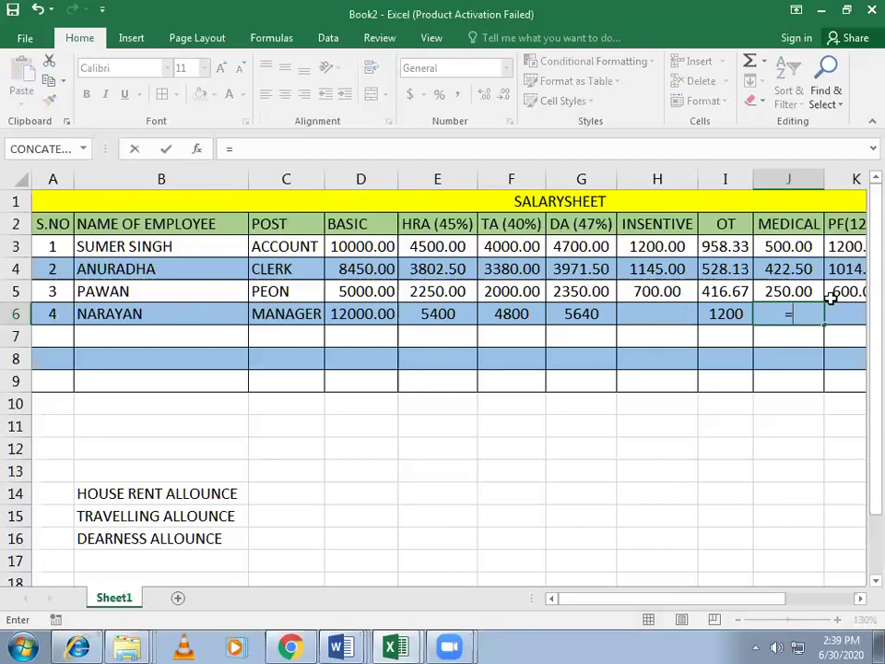
{"action": "type", "text": "("}
{"action": "left_click", "coordinate": [369, 315]}
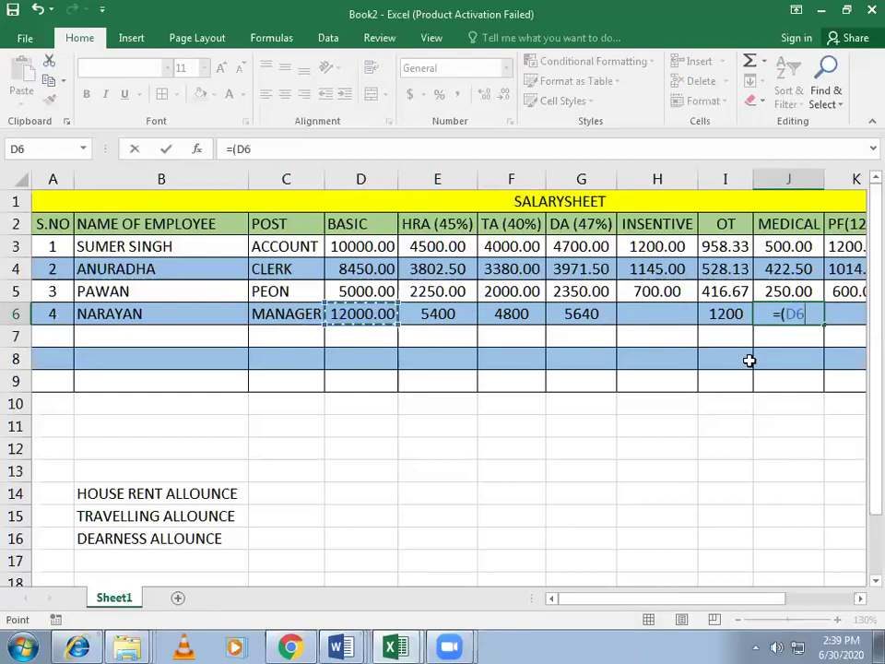
{"action": "type", "text": "*"}
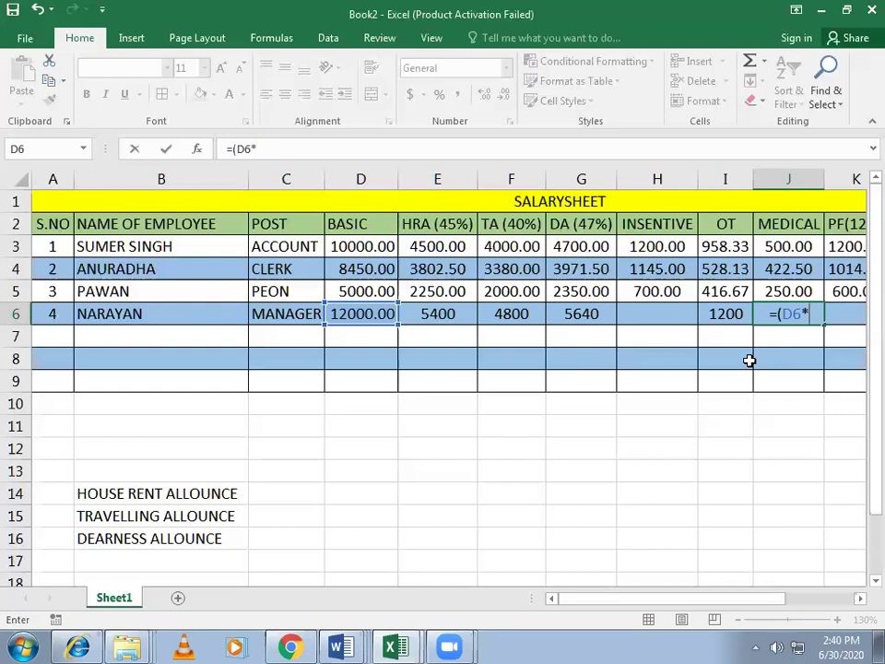
{"action": "type", "text": "5%"}
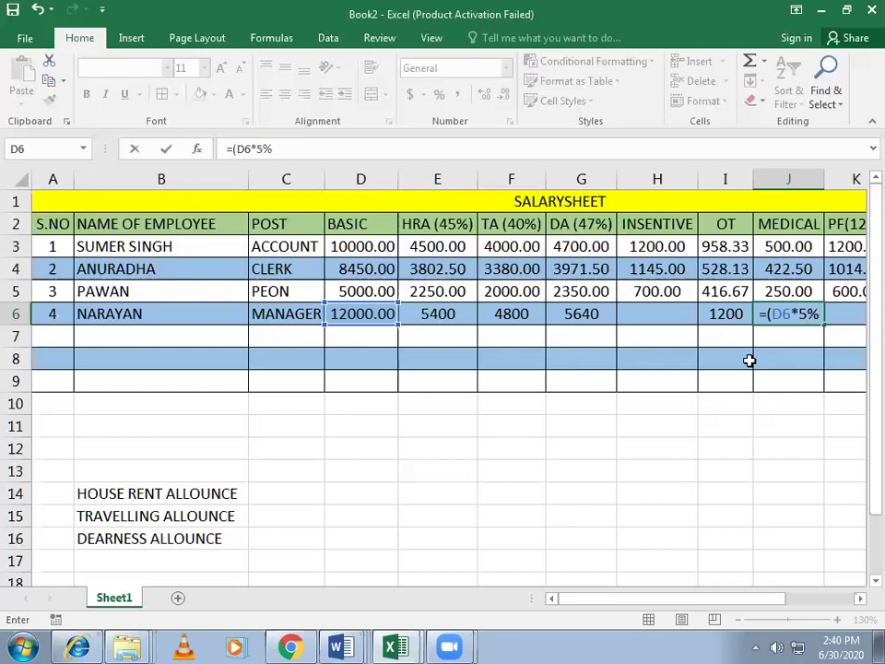
{"action": "type", "text": ")"}
{"action": "key", "text": "Return"}
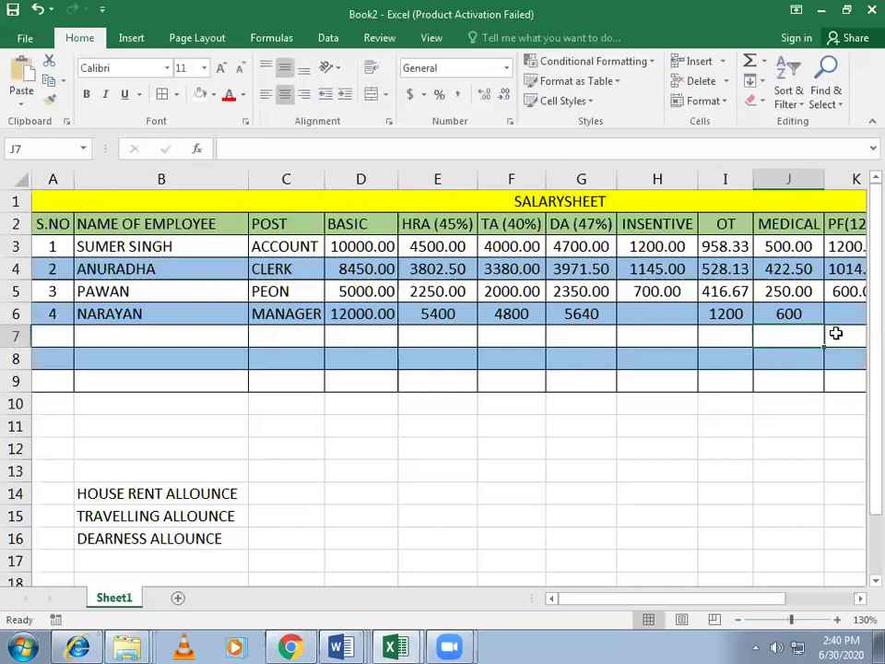
{"action": "left_click", "coordinate": [845, 315]}
Step: Replace a wrong start in K6 with =(D6*12%), giving PF of 1440
{"action": "type", "text": "="}
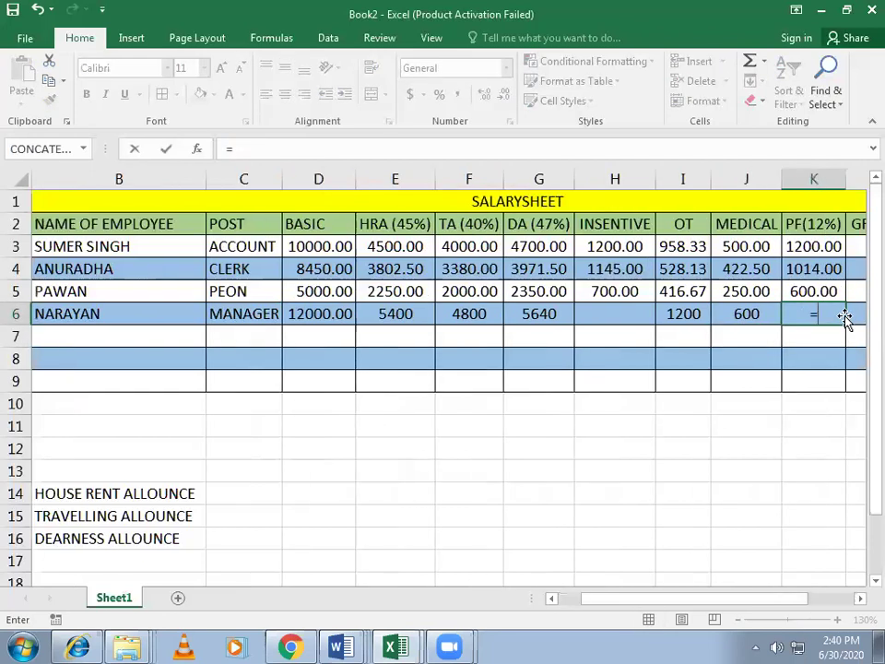
{"action": "key", "text": "Left"}
{"action": "key", "text": "Left"}
{"action": "key", "text": "Left"}
{"action": "key", "text": "Left"}
{"action": "key", "text": "Left"}
{"action": "key", "text": "Left"}
{"action": "key", "text": "Left"}
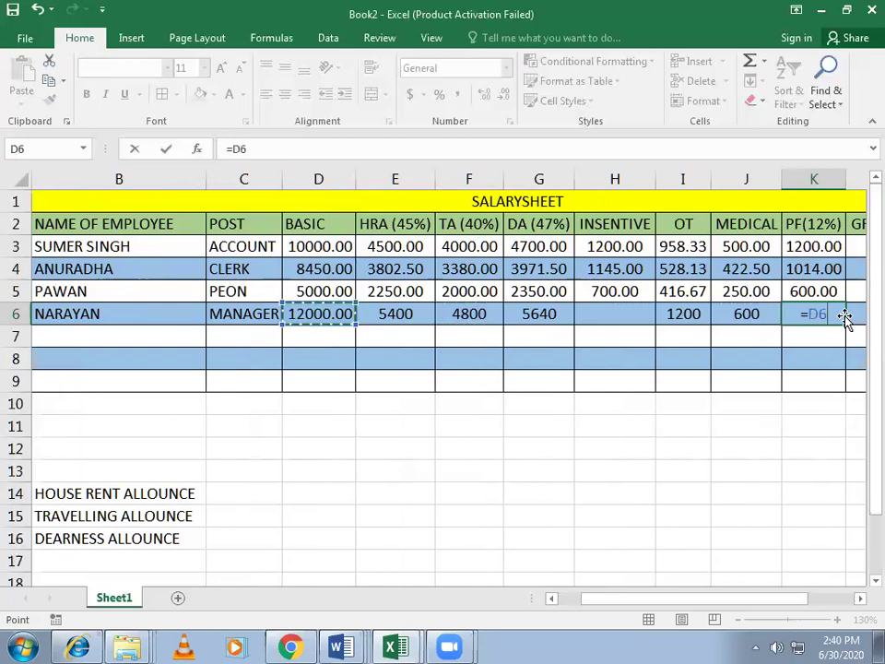
{"action": "key", "text": "BackSpace"}
{"action": "key", "text": "BackSpace"}
{"action": "key", "text": "BackSpace"}
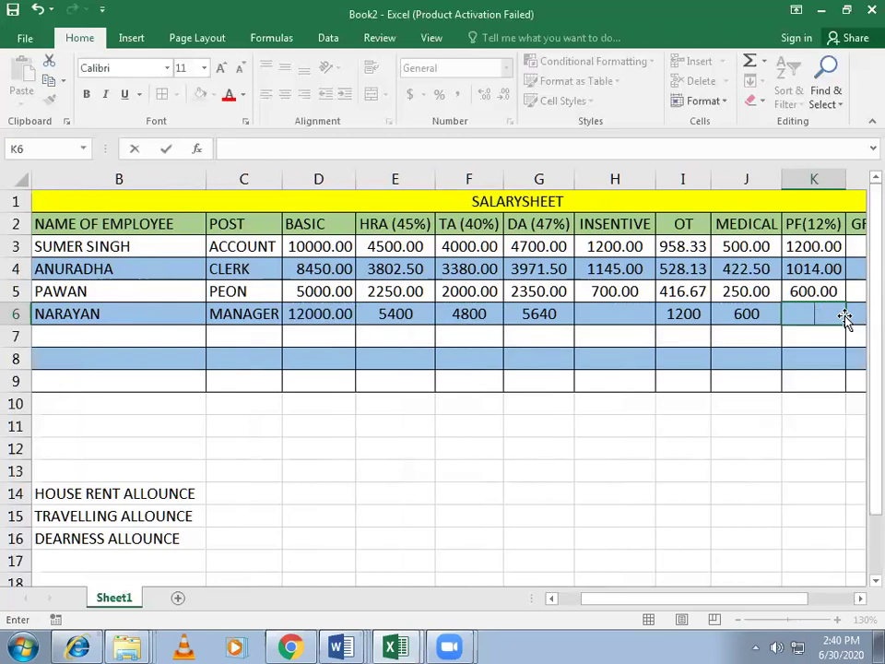
{"action": "type", "text": "=("}
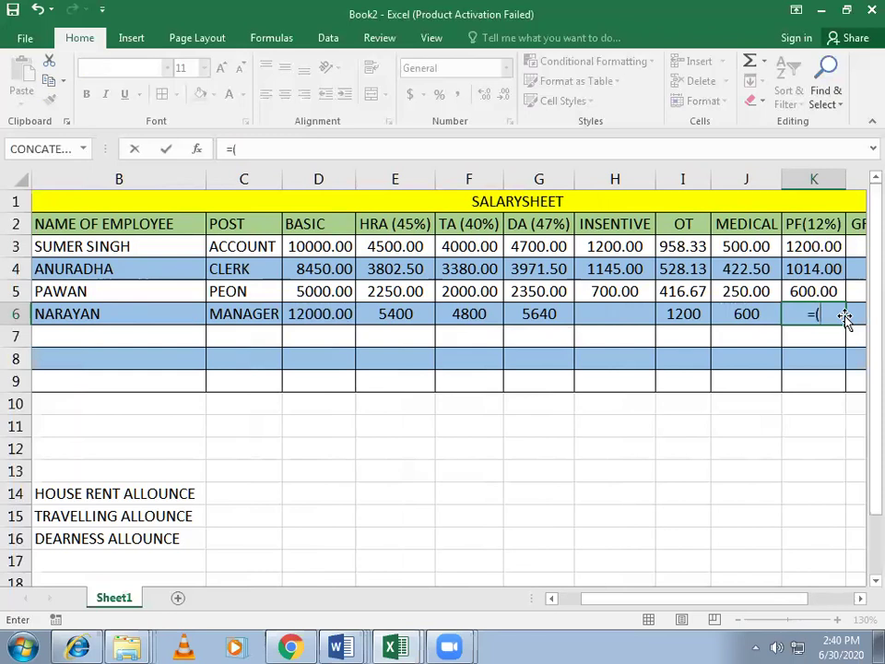
{"action": "key", "text": "Left"}
{"action": "key", "text": "Left"}
{"action": "key", "text": "Left"}
{"action": "key", "text": "Left"}
{"action": "key", "text": "Left"}
{"action": "key", "text": "Left"}
{"action": "key", "text": "Left"}
{"action": "key", "text": "Left"}
{"action": "key", "text": "Left"}
{"action": "key", "text": "Left"}
{"action": "key", "text": "Right"}
{"action": "key", "text": "Right"}
{"action": "key", "text": "Right"}
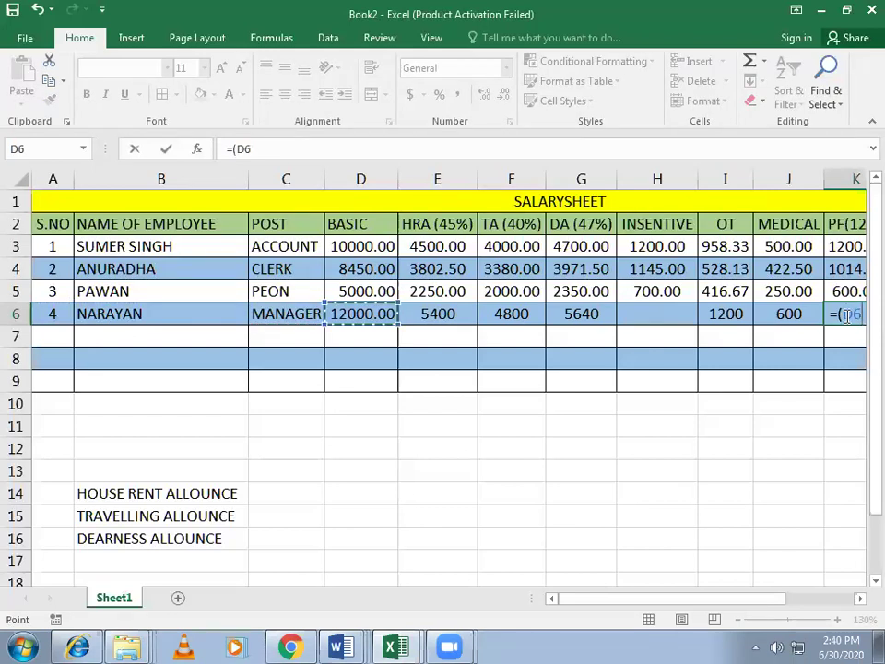
{"action": "type", "text": "*"}
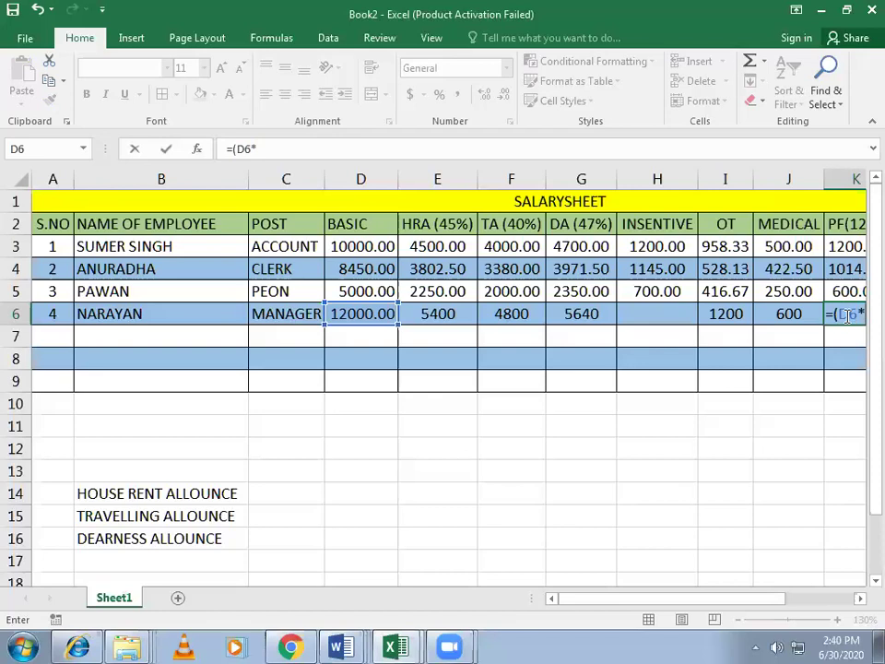
{"action": "type", "text": "12%)"}
{"action": "key", "text": "Return"}
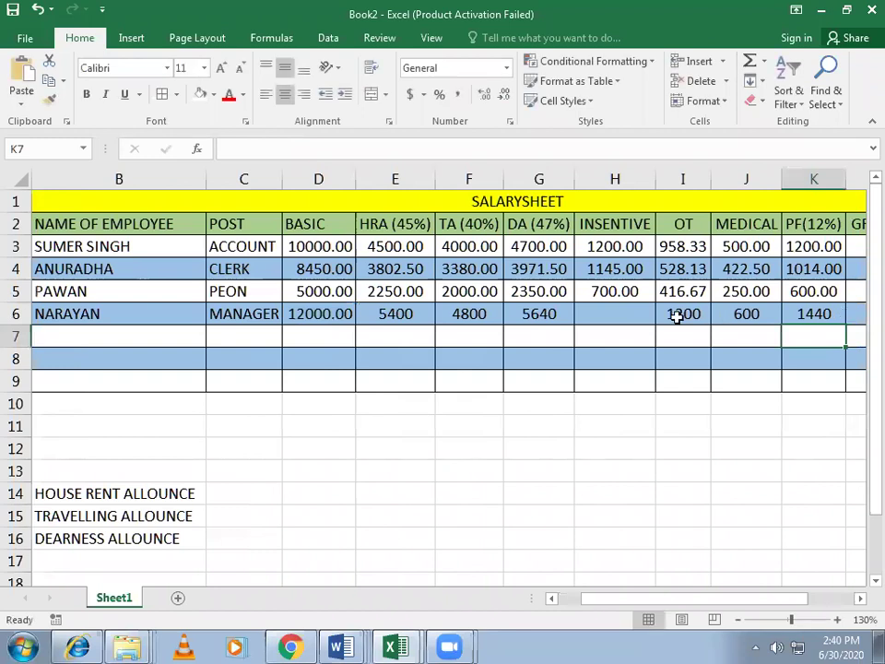
{"action": "left_click", "coordinate": [611, 311]}
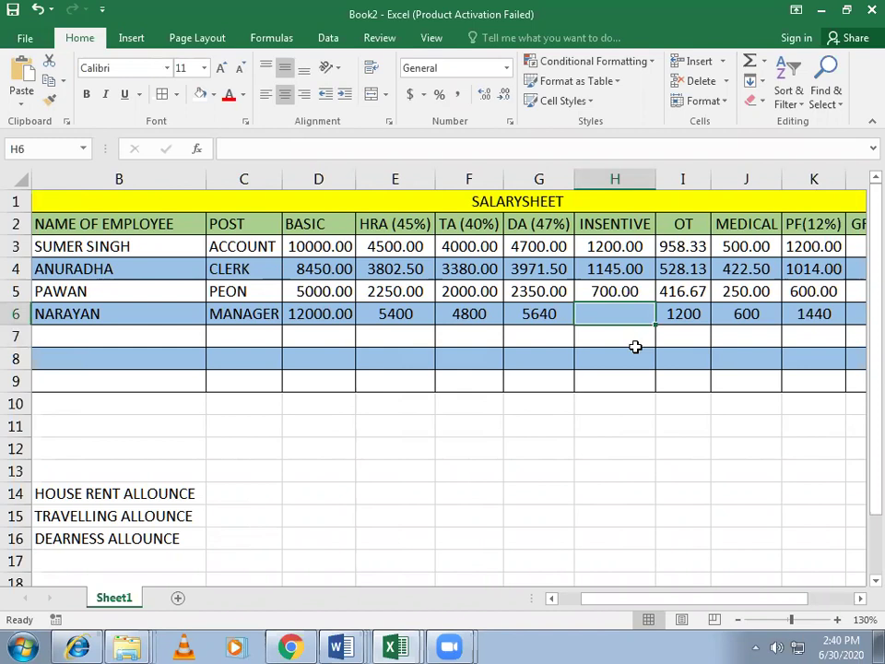
Step: Enter =(D6*7%) in H6 so NARAYAN's incentive shows 840
{"action": "type", "text": "="}
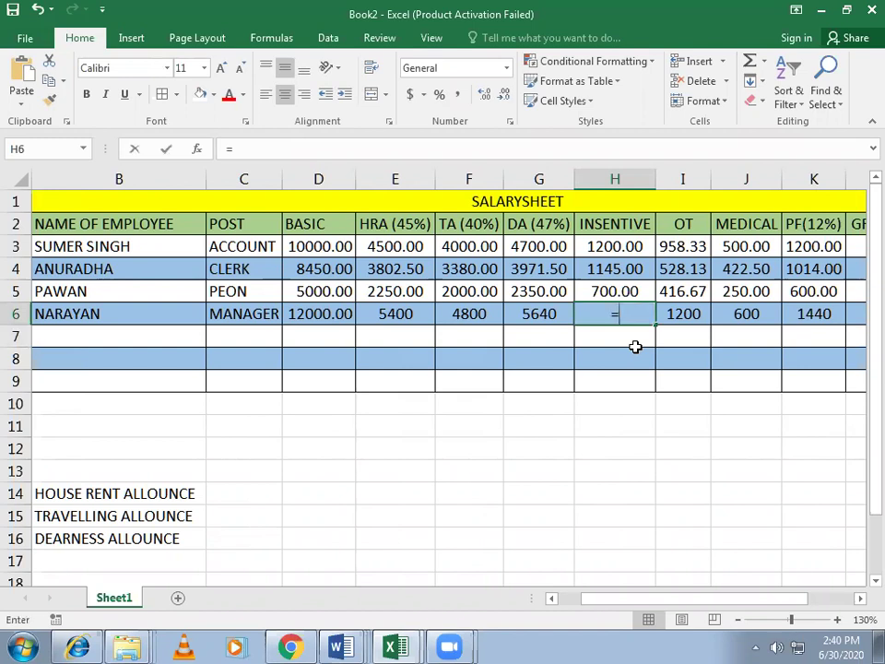
{"action": "key", "text": "Left"}
{"action": "key", "text": "Left"}
{"action": "key", "text": "Left"}
{"action": "key", "text": "Left"}
{"action": "key", "text": "Left"}
{"action": "key", "text": "Right"}
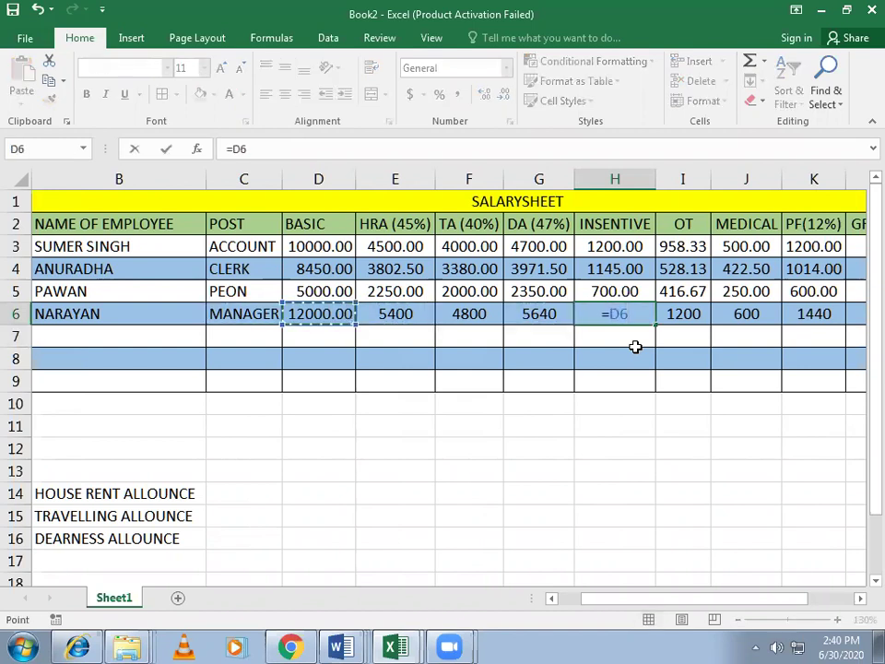
{"action": "key", "text": "BackSpace"}
{"action": "key", "text": "BackSpace"}
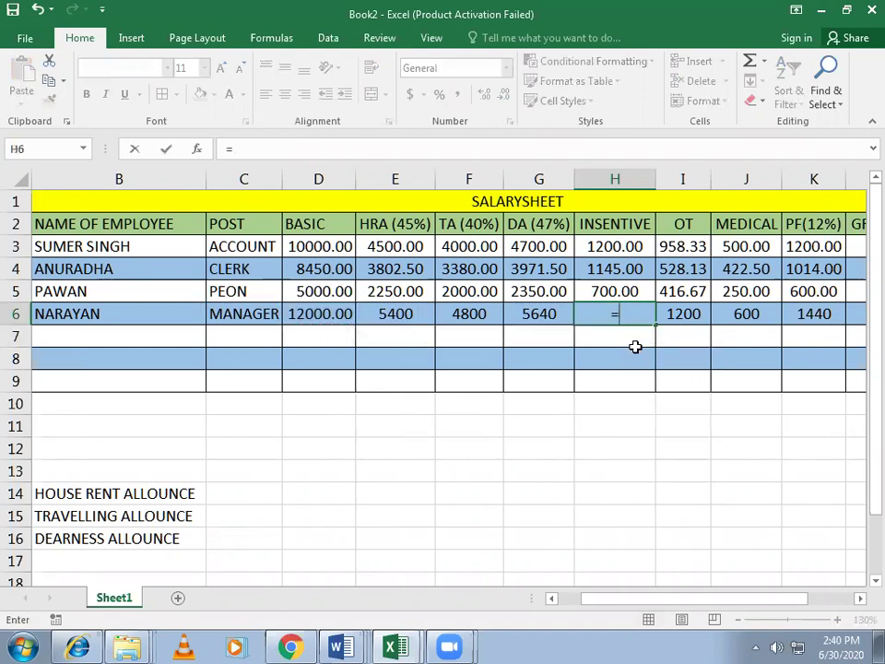
{"action": "type", "text": "("}
{"action": "key", "text": "Left"}
{"action": "key", "text": "Left"}
{"action": "key", "text": "Left"}
{"action": "key", "text": "Left"}
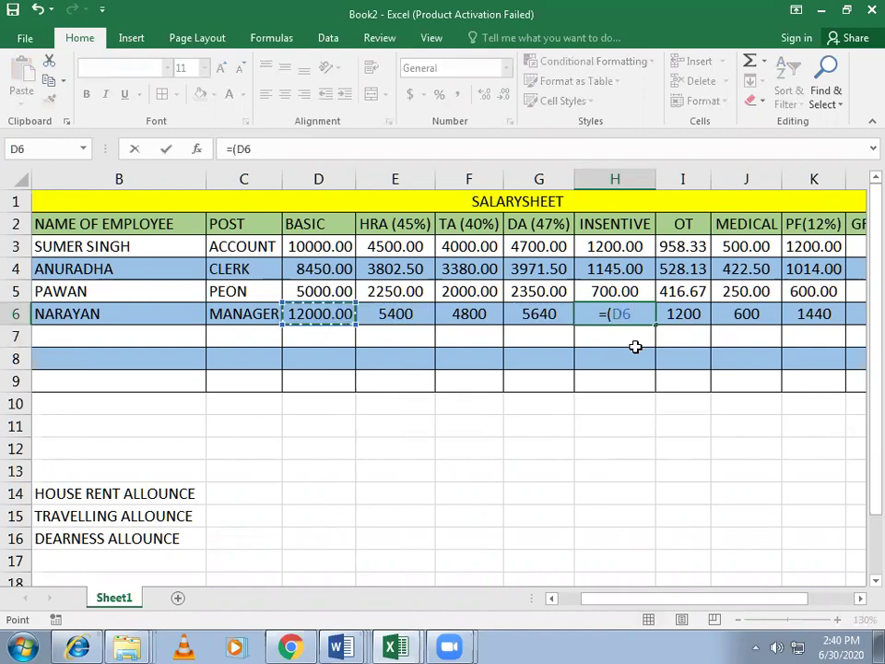
{"action": "type", "text": "*7"}
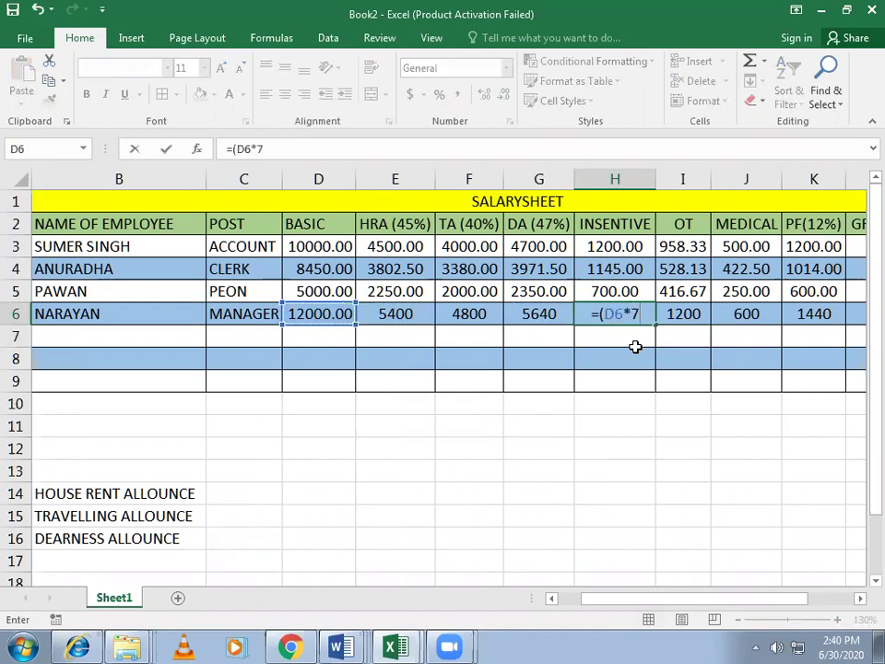
{"action": "type", "text": "5"}
{"action": "key", "text": "BackSpace"}
{"action": "type", "text": "%"}
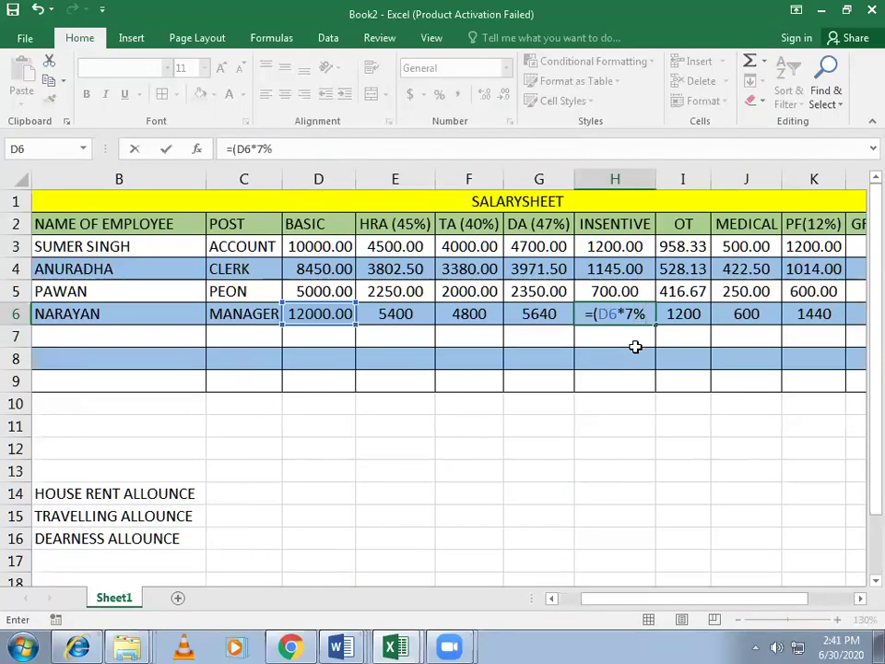
{"action": "type", "text": ")"}
{"action": "key", "text": "Return"}
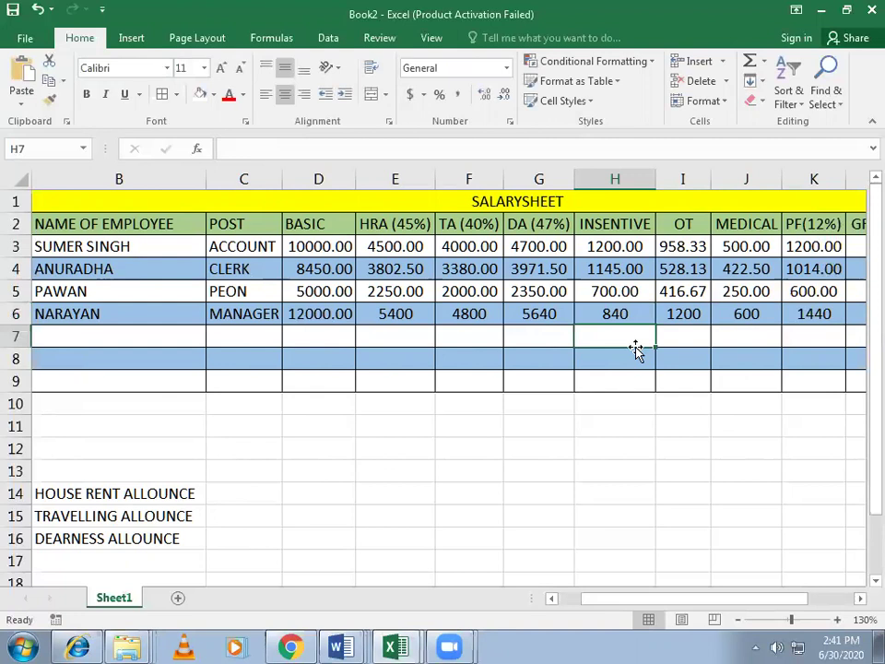
Step: AutoSum D6:K6 into L6 for NARAYAN's gross salary of 31920.00
{"action": "left_click_drag", "start_coordinate": [624, 587], "coordinate": [694, 595]}
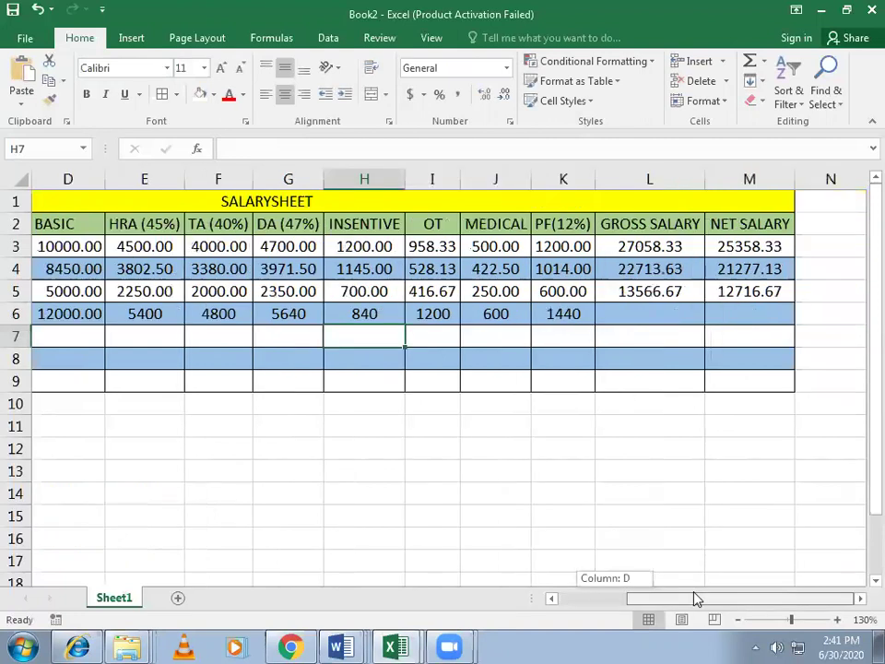
{"action": "left_click", "coordinate": [662, 314]}
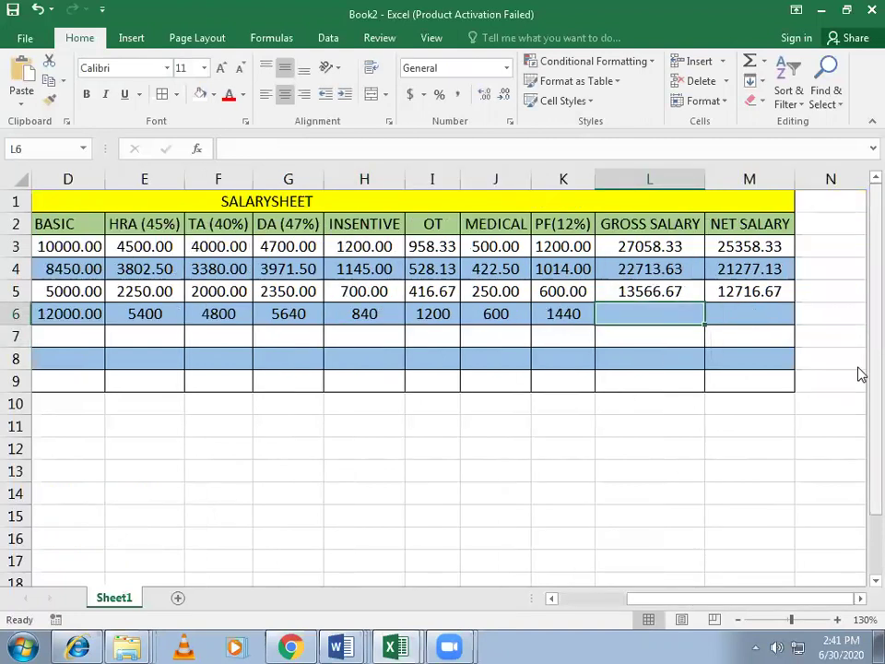
{"action": "left_click", "coordinate": [751, 63]}
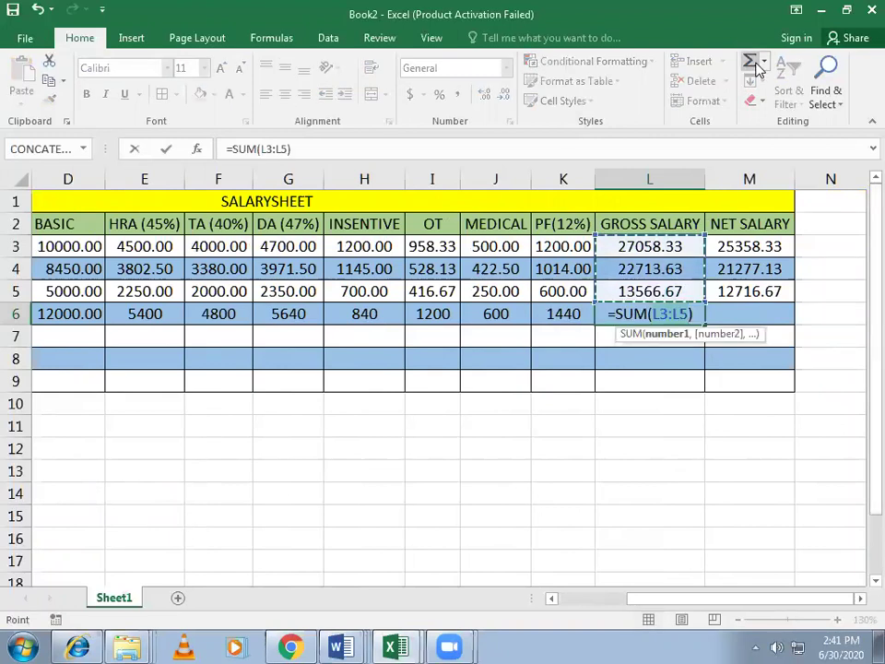
{"action": "left_click_drag", "start_coordinate": [563, 313], "coordinate": [61, 314]}
{"action": "key", "text": "Return"}
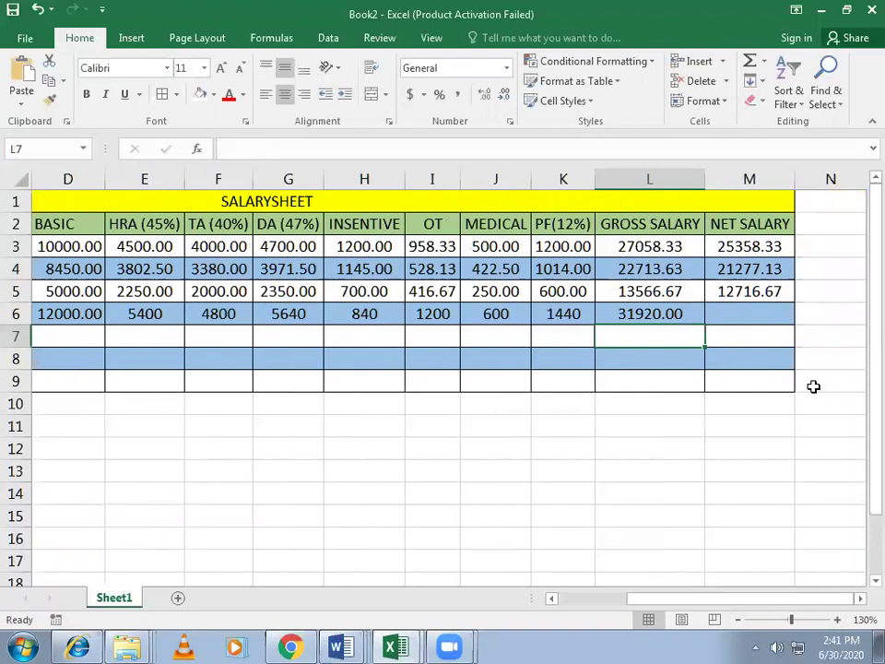
Step: Fill M6 with the net salary formula, gross minus medical and PF, giving 29880.00
{"action": "left_click", "coordinate": [774, 316]}
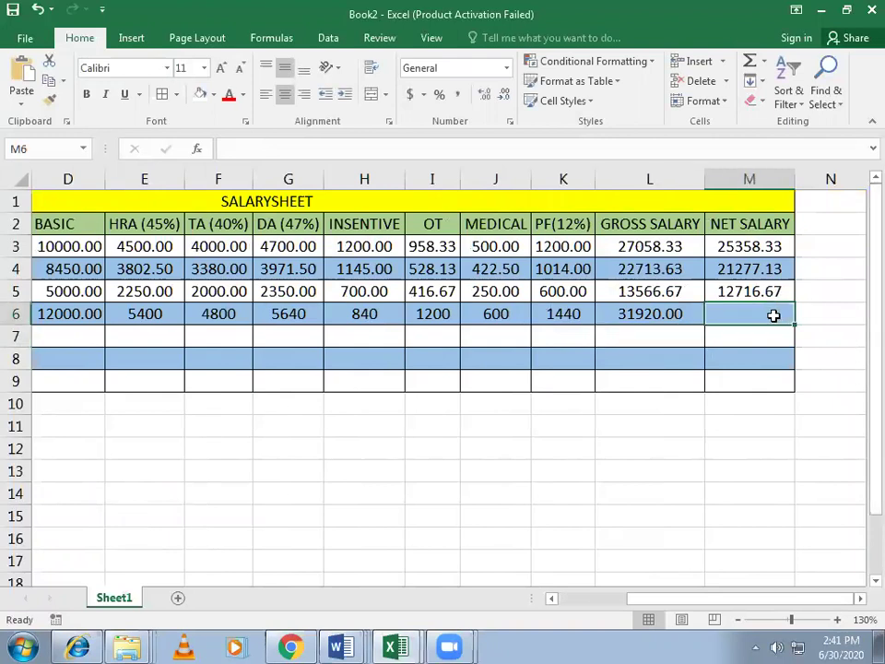
{"action": "key", "text": "ctrl+d"}
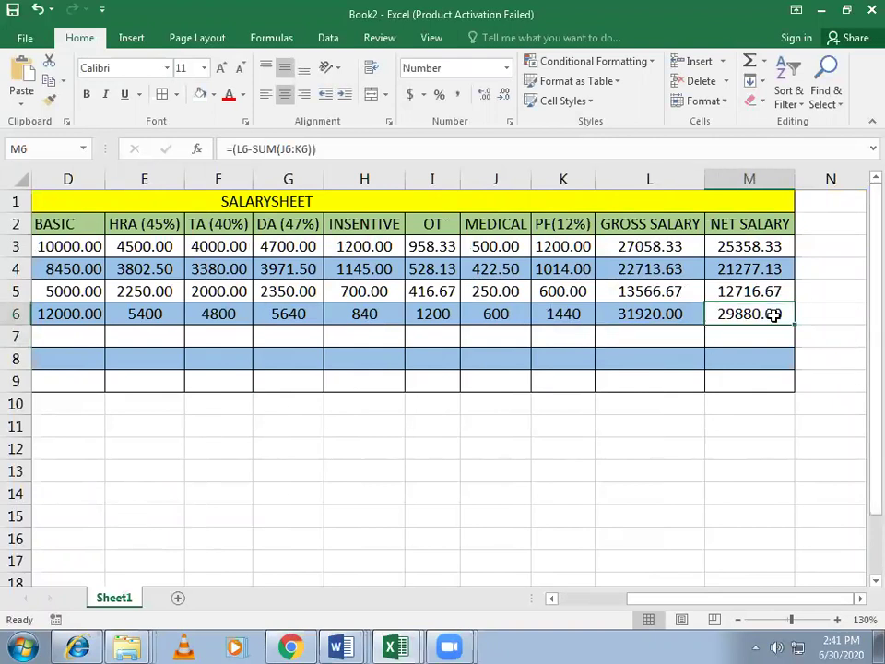
{"action": "left_click", "coordinate": [757, 442]}
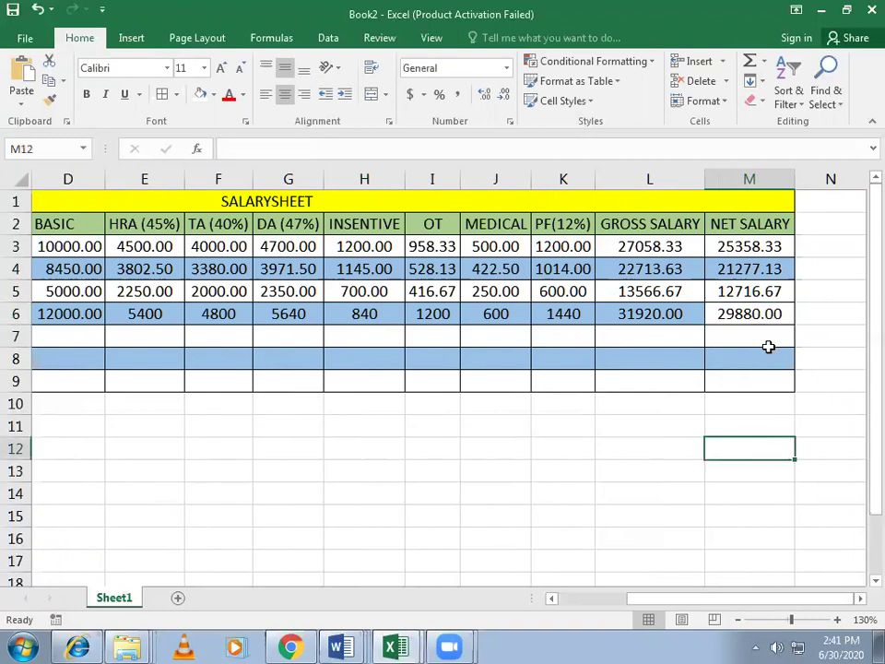
{"action": "left_click", "coordinate": [765, 315]}
{"action": "left_click", "coordinate": [213, 94]}
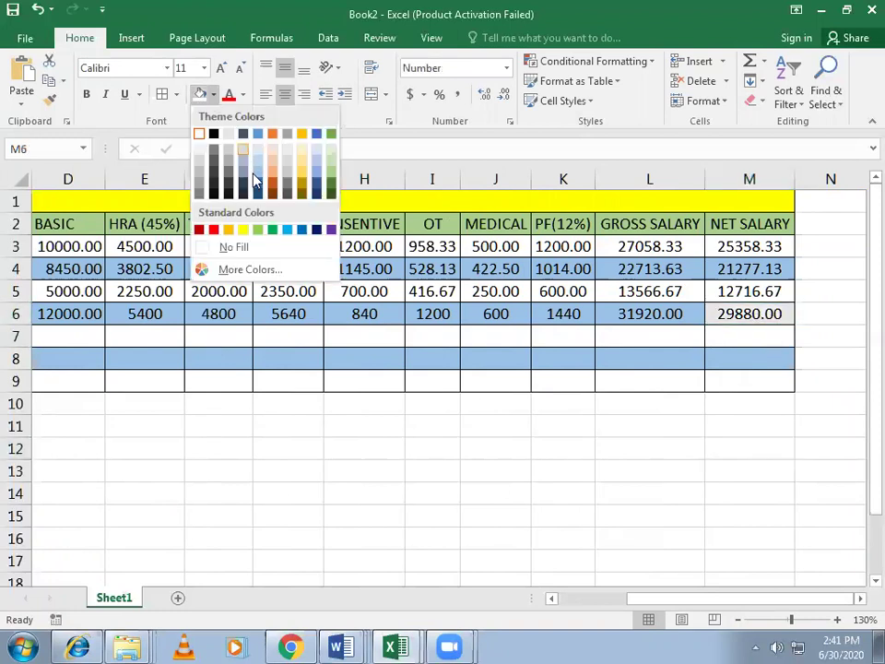
{"action": "key", "text": "Escape"}
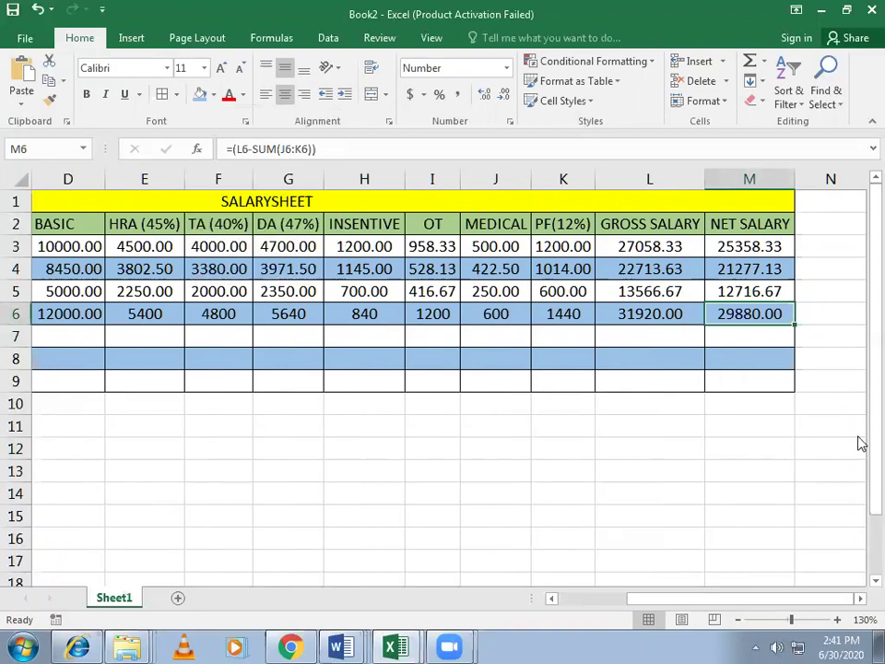
{"action": "left_click", "coordinate": [812, 399]}
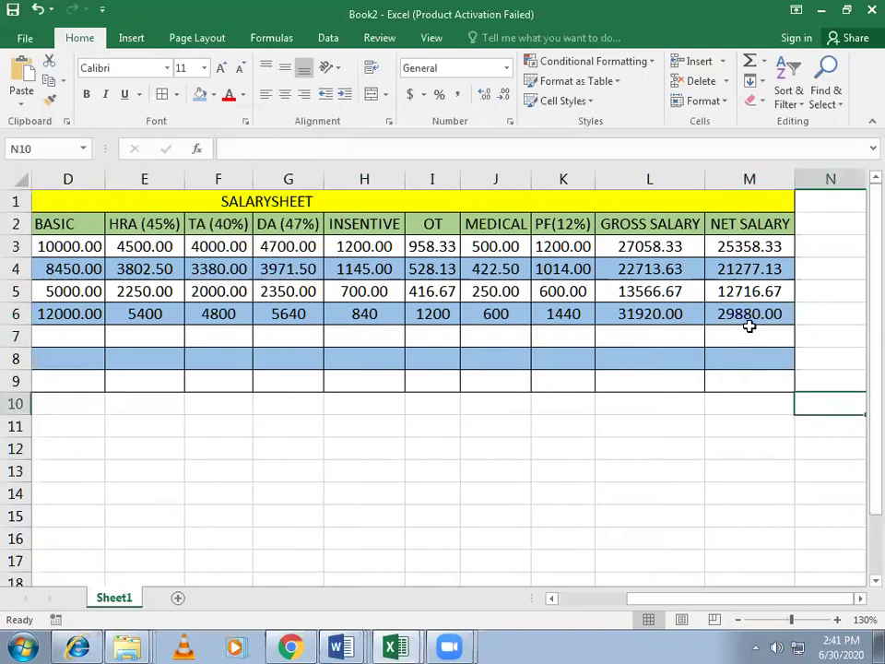
{"action": "left_click_drag", "start_coordinate": [737, 599], "coordinate": [645, 572]}
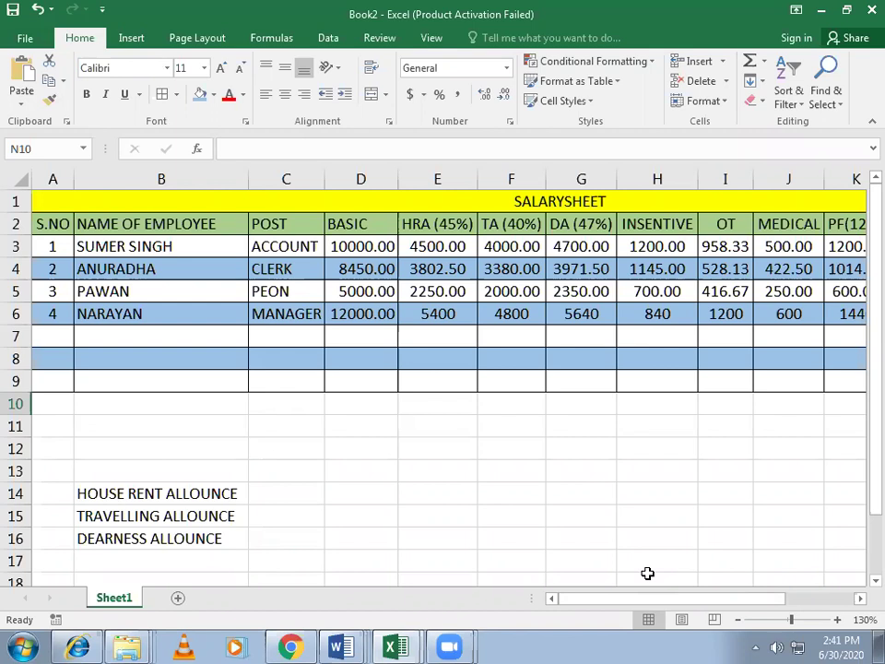
{"action": "mouse_move", "coordinate": [619, 604]}
{"action": "left_mouse_down"}
{"action": "mouse_move", "coordinate": [789, 604]}
{"action": "mouse_move", "coordinate": [610, 607]}
{"action": "left_mouse_up"}
{"action": "left_click_drag", "start_coordinate": [585, 600], "coordinate": [724, 609]}
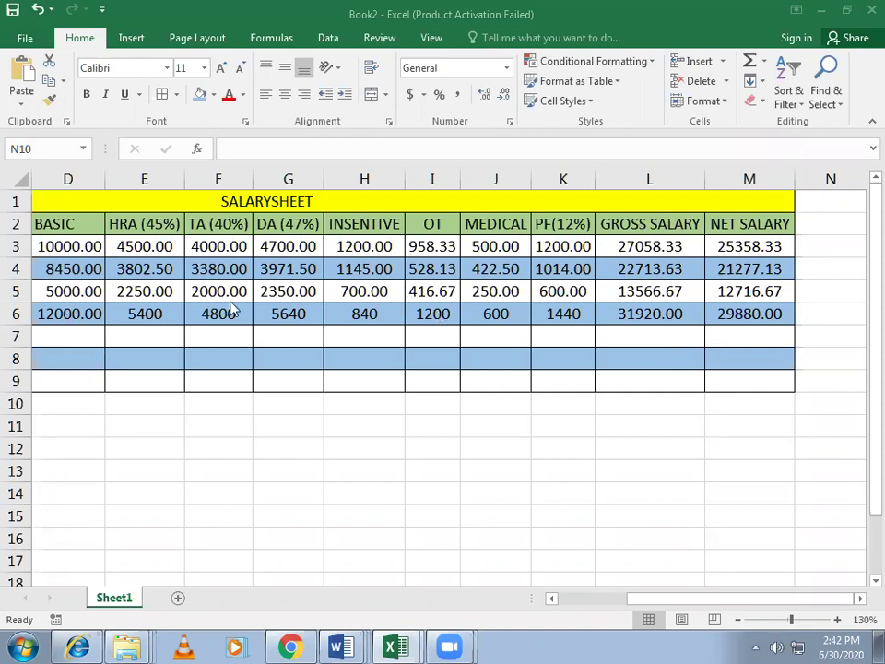
{"action": "left_click", "coordinate": [659, 313]}
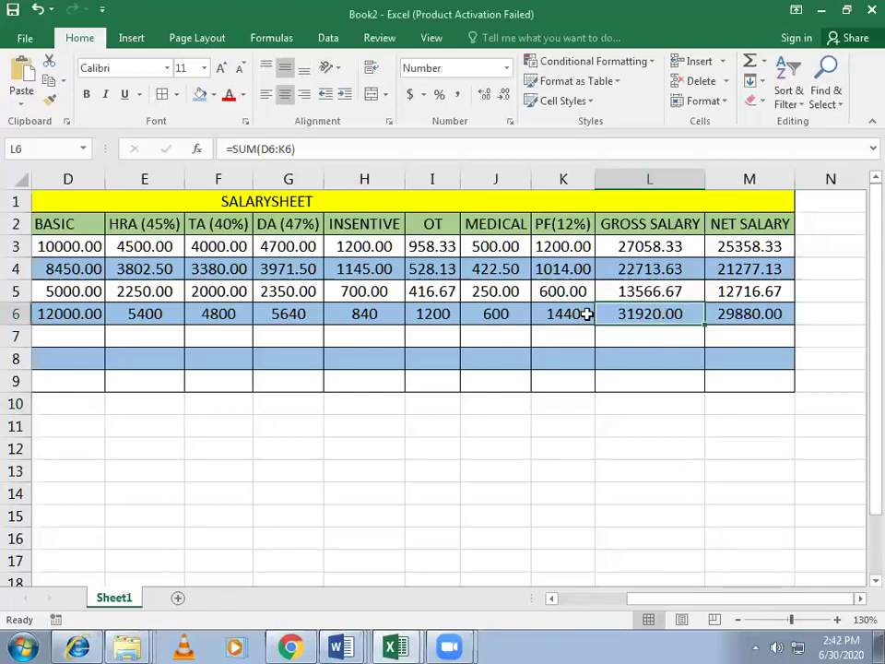